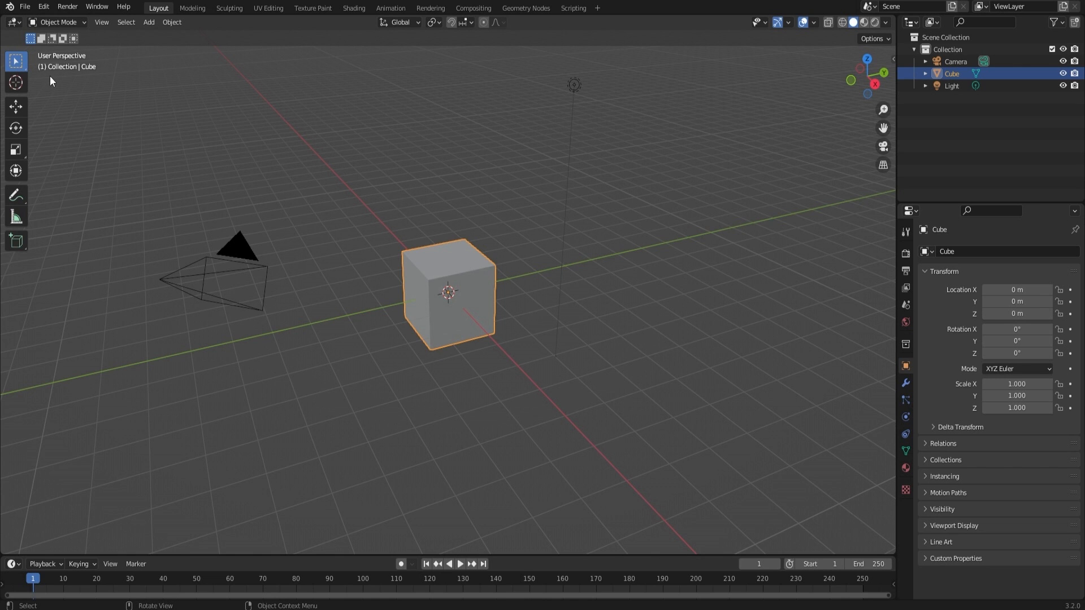
# Open the preferences and examine the Keymap and Input settings, testing the mode pie menu over the cube
pyautogui.click(45, 7)
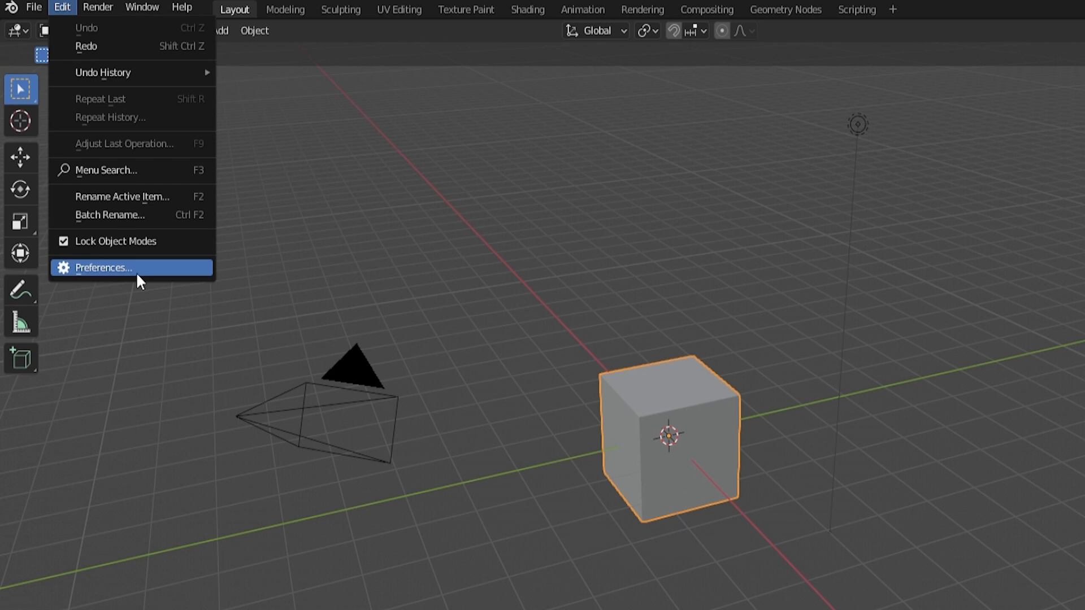
pyautogui.click(137, 270)
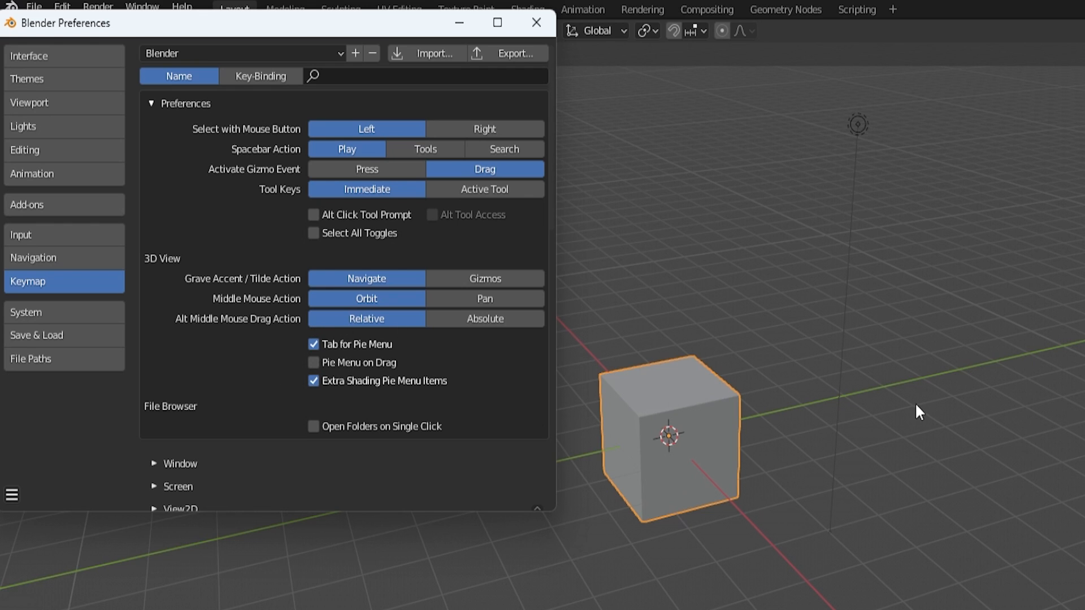
pyautogui.press('Tab')
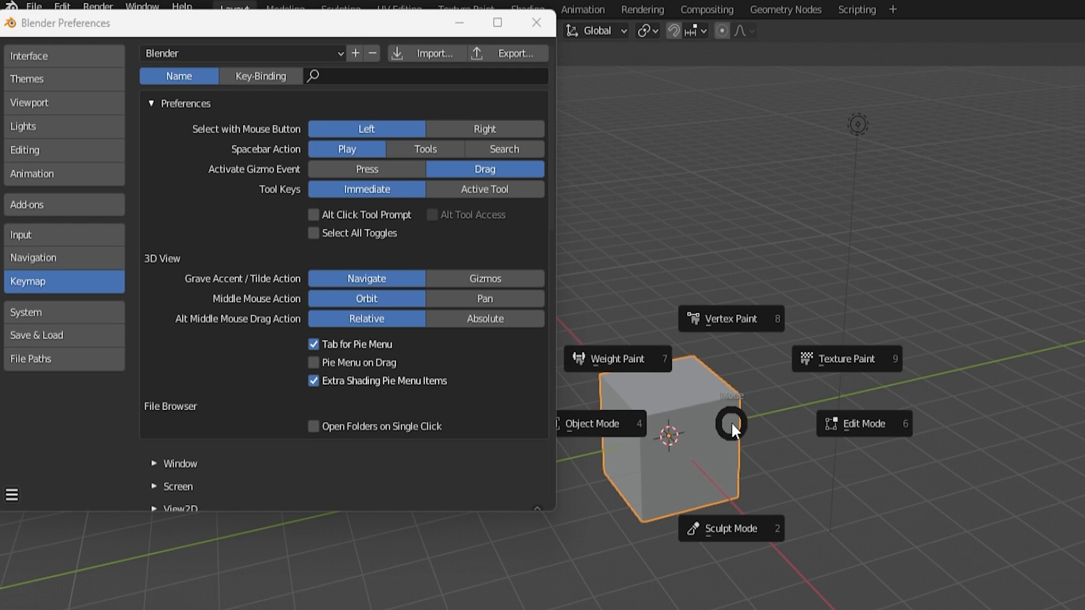
pyautogui.press('Tab')
pyautogui.press('Tab')
pyautogui.press('Tab')
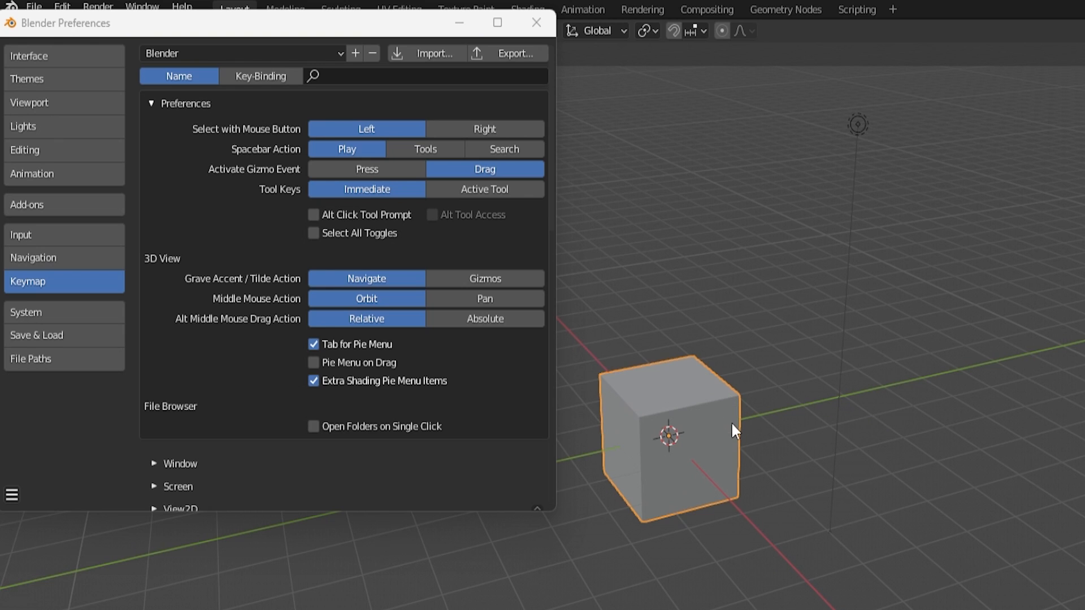
pyautogui.click(38, 242)
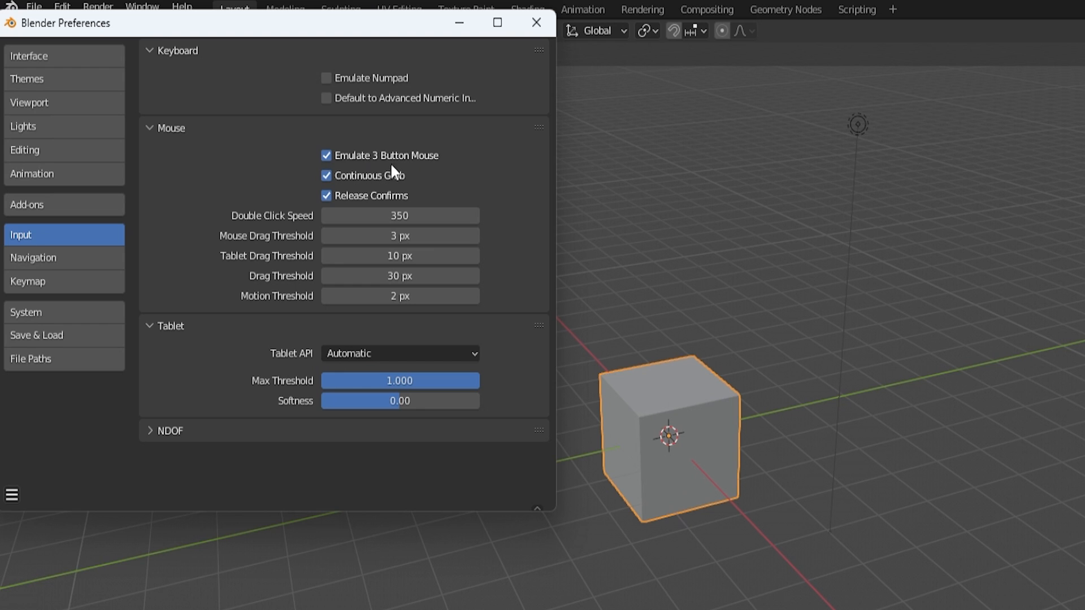
# Check the Add Mesh: Extra Objects and LoopTools add-ons by searching the add-ons for "add mes" and "loop"
pyautogui.click(45, 206)
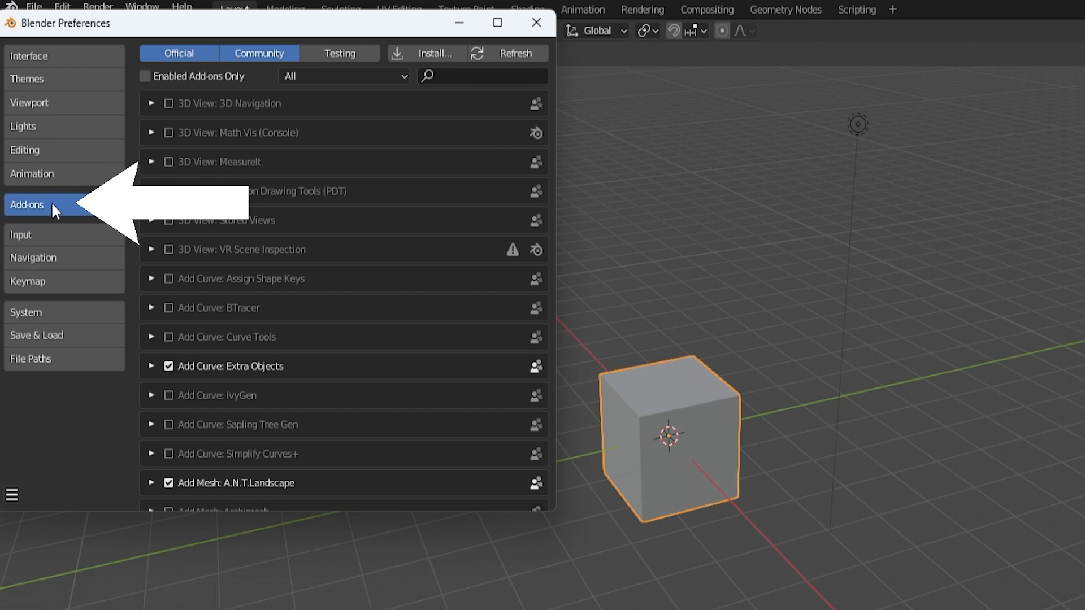
pyautogui.click(446, 77)
pyautogui.write('ar')
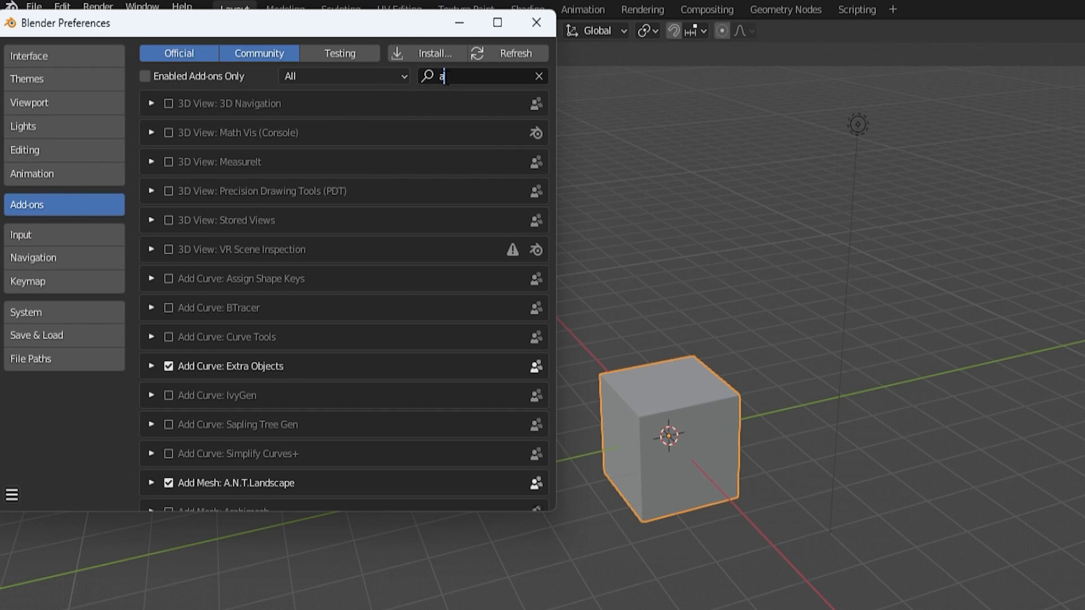
pyautogui.press('BackSpace')
pyautogui.press('BackSpace')
pyautogui.write('add mes')
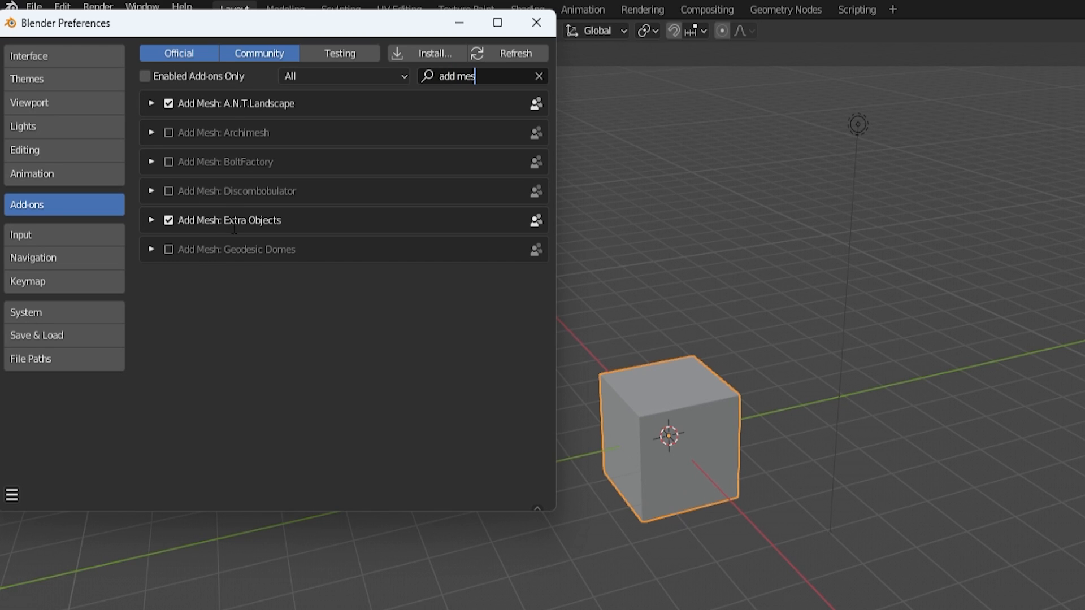
pyautogui.moveTo(487, 79); pyautogui.dragTo(430, 74)
pyautogui.write('loop')
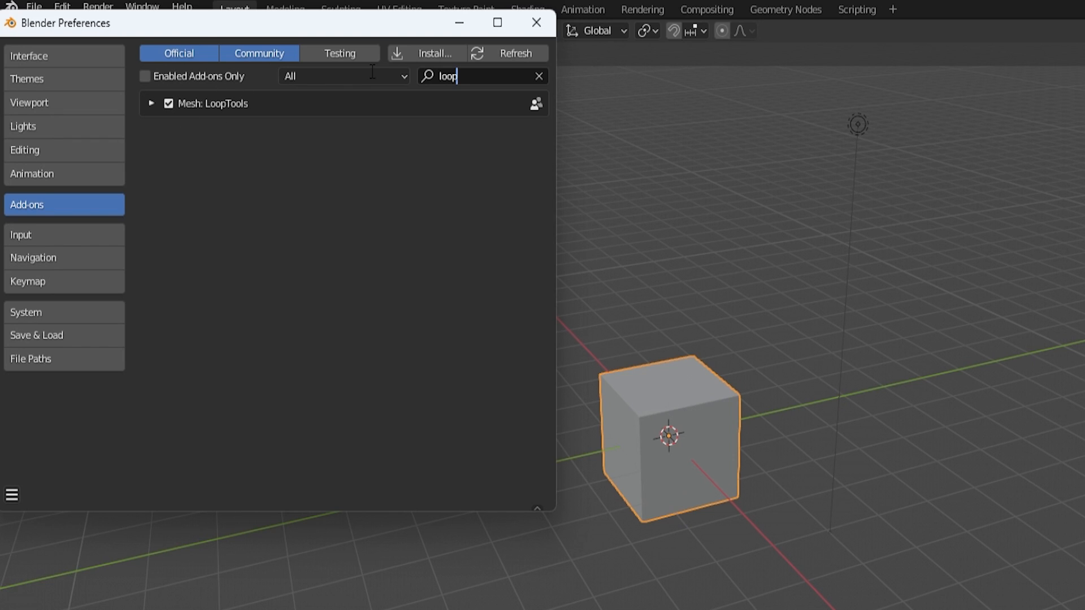
pyautogui.hotkey('ctrl', 'a')
# Save the preferences and close the preferences window
pyautogui.click(10, 494)
pyautogui.click(12, 495)
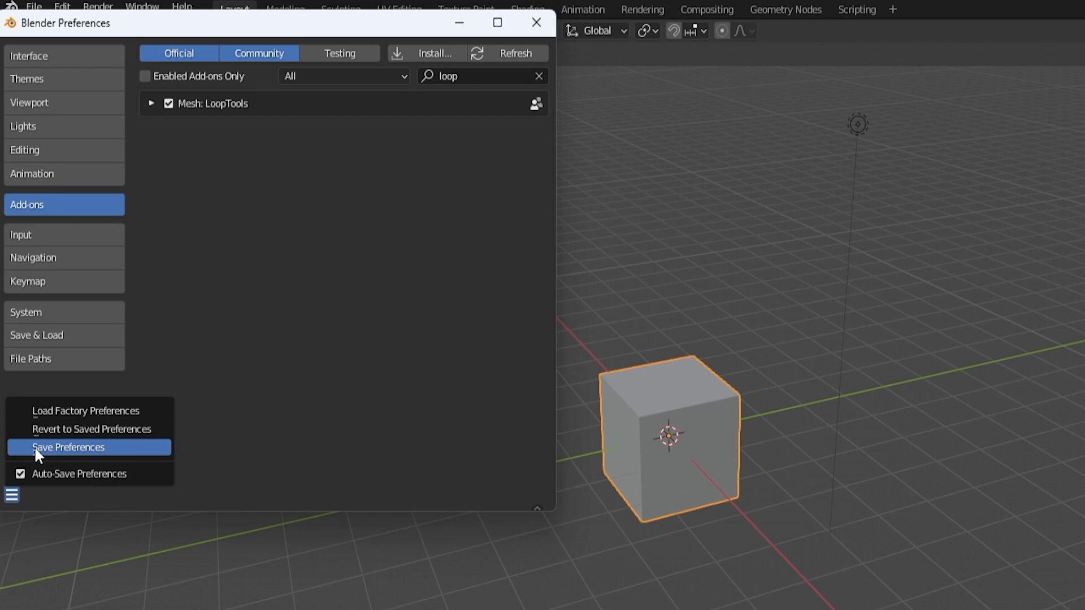
pyautogui.click(50, 449)
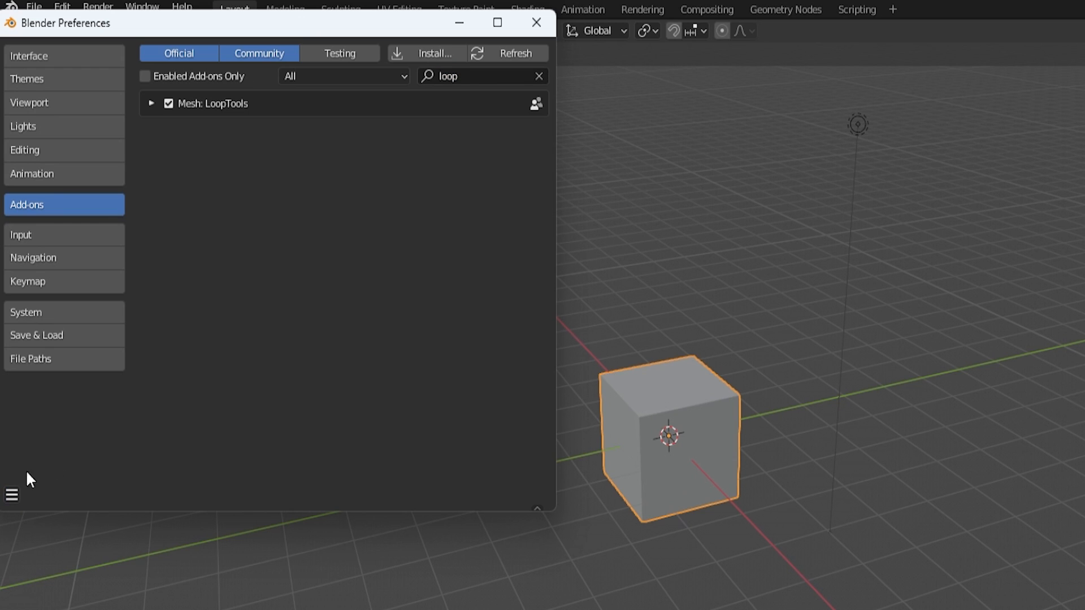
pyautogui.click(537, 23)
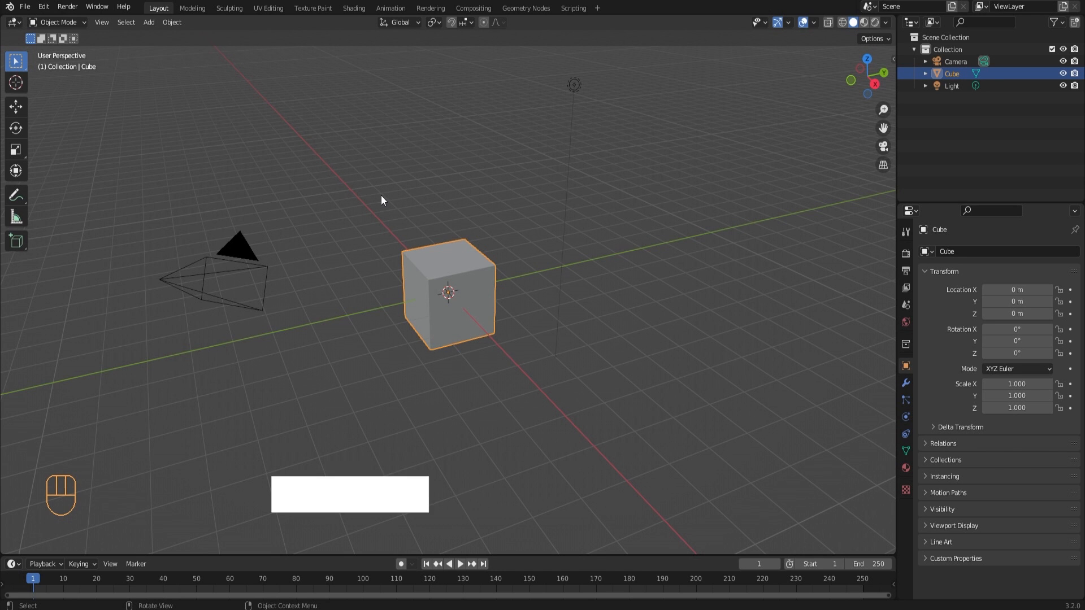
# Examine the default cube by orbiting, zooming and panning around it
pyautogui.moveTo(381, 199); pyautogui.dragTo(405, 205, button='middle')
pyautogui.scroll(3, 404, 205)
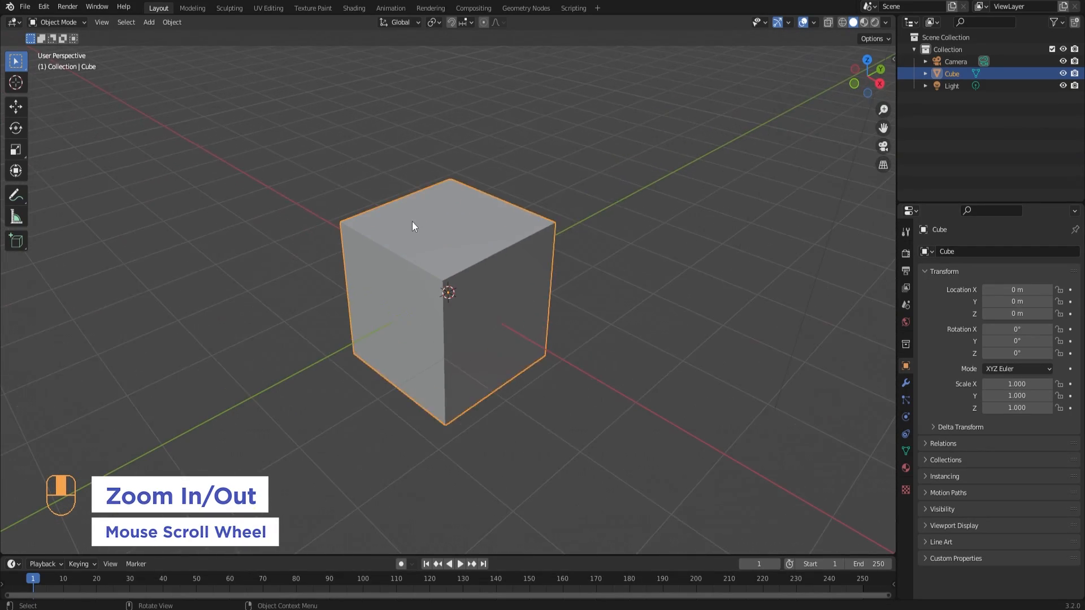
pyautogui.scroll(-4, 412, 222)
pyautogui.scroll(2, 412, 222)
pyautogui.scroll(7, 411, 225)
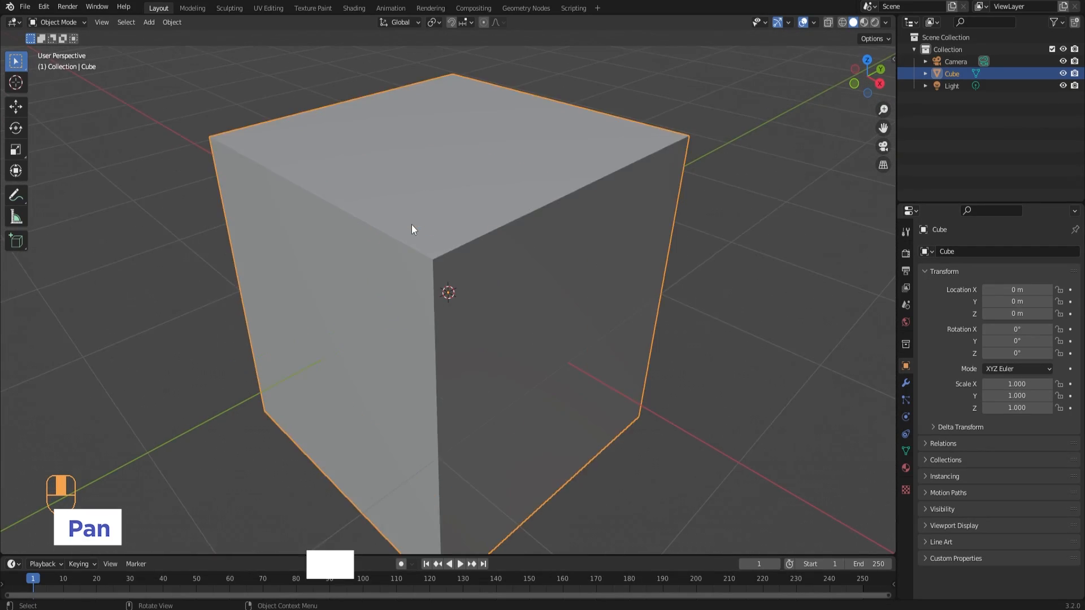
pyautogui.scroll(-3, 418, 224)
pyautogui.keyDown('shift'); pyautogui.moveTo(588, 186); pyautogui.dragTo(529, 161, button='middle'); pyautogui.keyUp('shift')
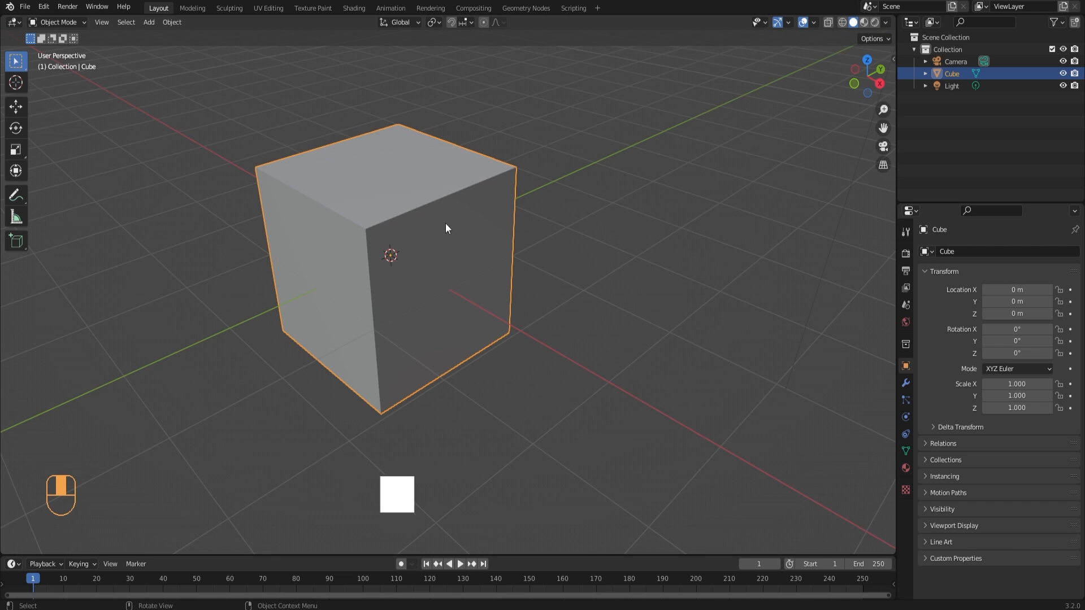
# Try moving the cube freely, and scale it uniformly to about 1.42
pyautogui.press('g')
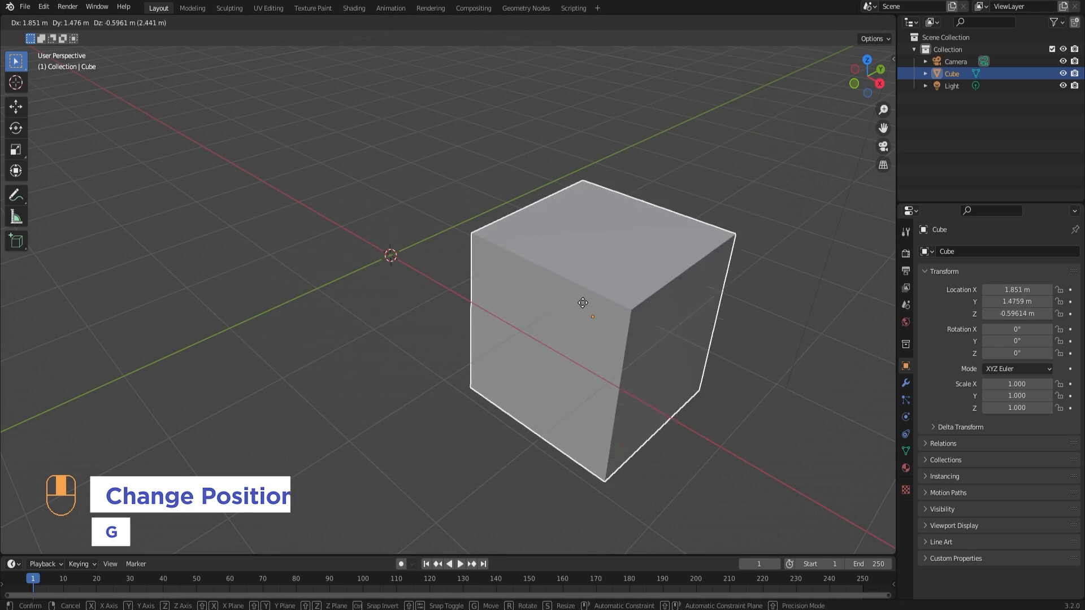
pyautogui.rightClick(433, 197)
pyautogui.press('s')
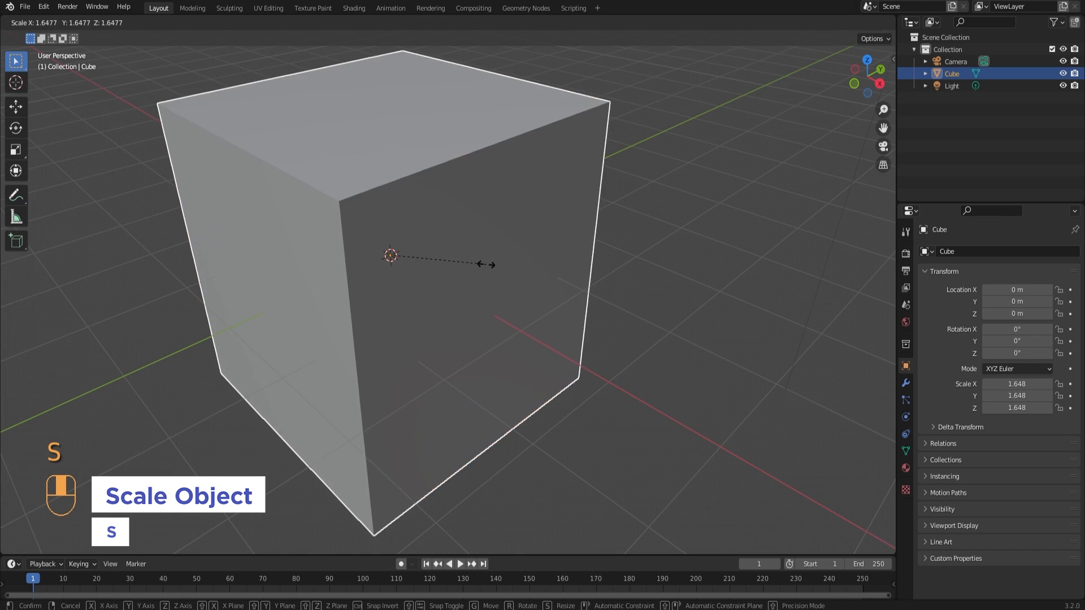
pyautogui.click(473, 259)
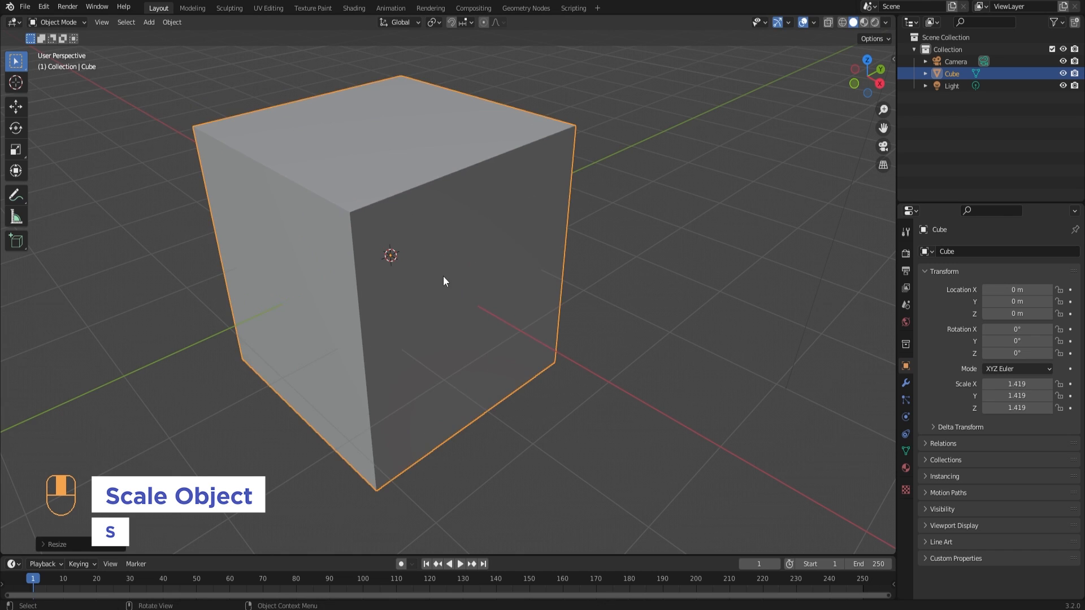
pyautogui.keyDown('shift'); pyautogui.moveTo(466, 275); pyautogui.dragTo(548, 277, button='middle'); pyautogui.keyUp('shift')
pyautogui.press('s')
pyautogui.click(592, 275)
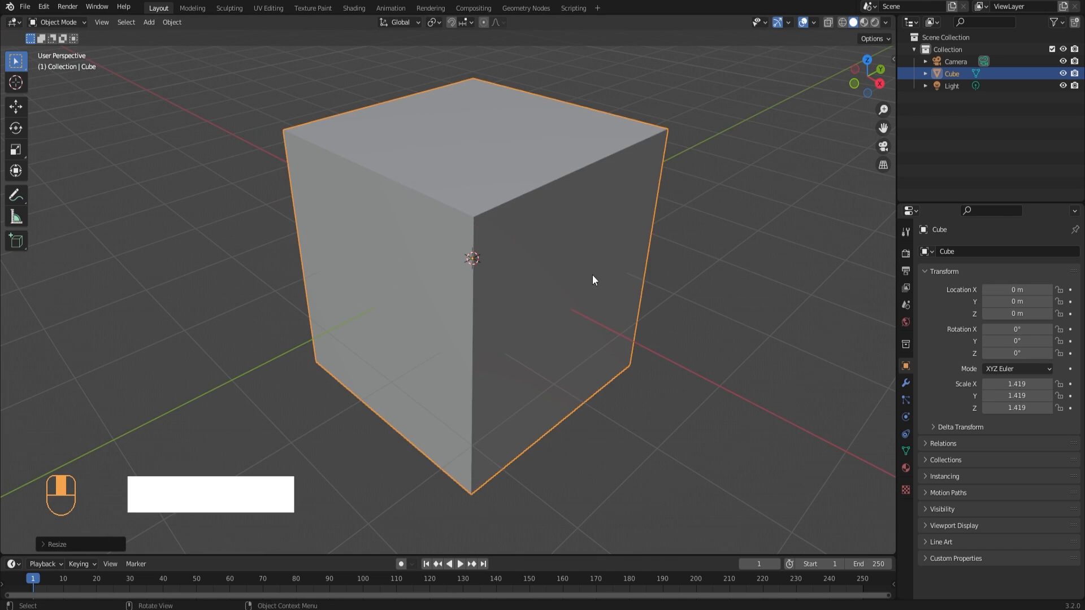
# Try rotating the cube freely, undo the rotation and deselect the cube
pyautogui.press('r')
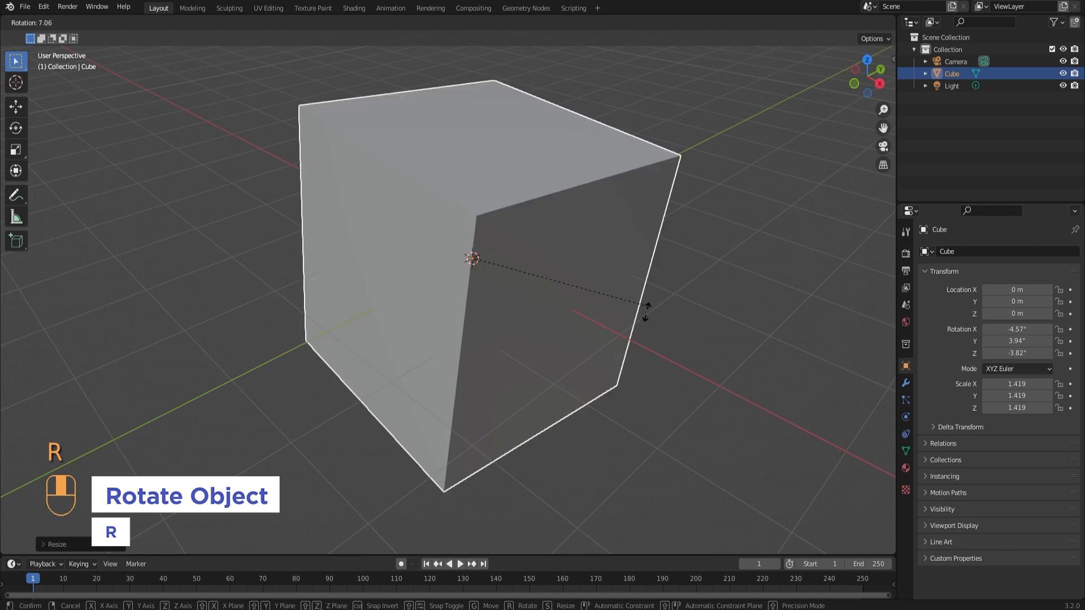
pyautogui.click(577, 288)
pyautogui.hotkey('ctrl', 'z')
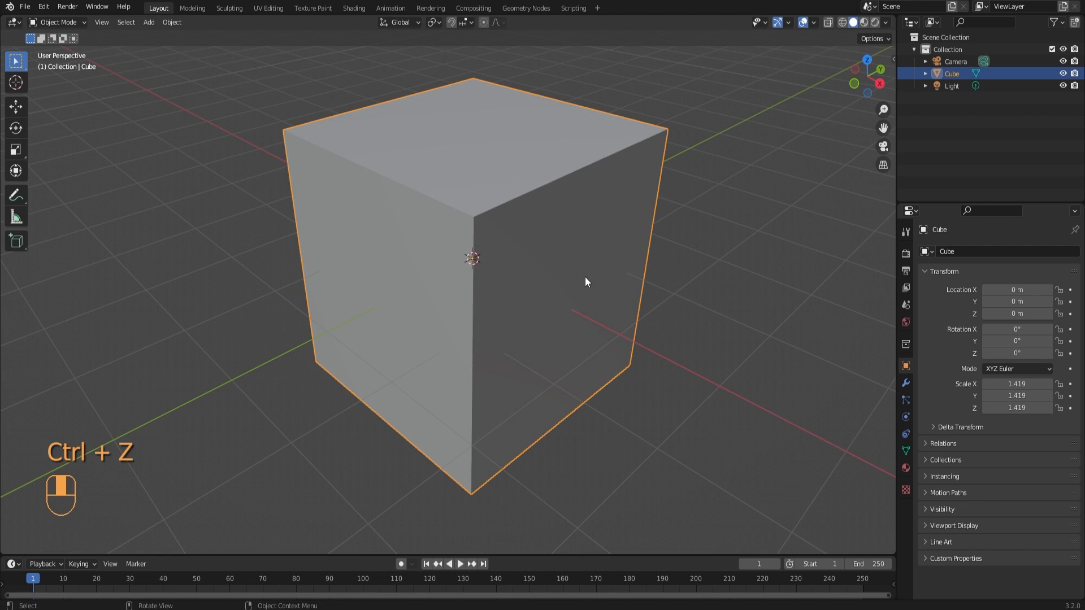
pyautogui.click(716, 247)
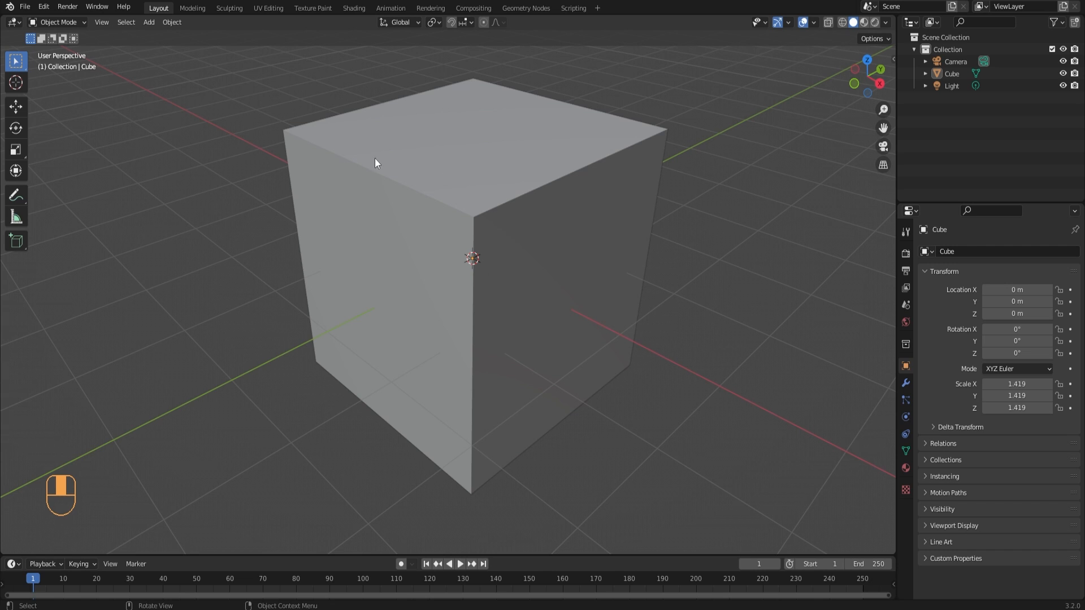
pyautogui.scroll(-4, 387, 218)
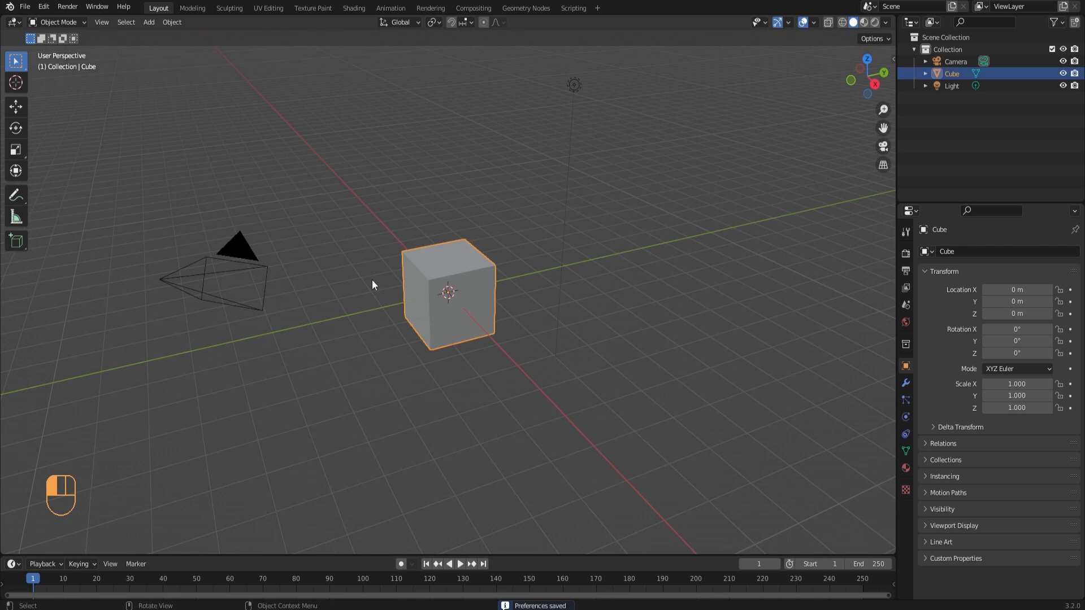
# Delete the default cube and load the apple character picture as a reference image with Align to View off
pyautogui.press('Delete')
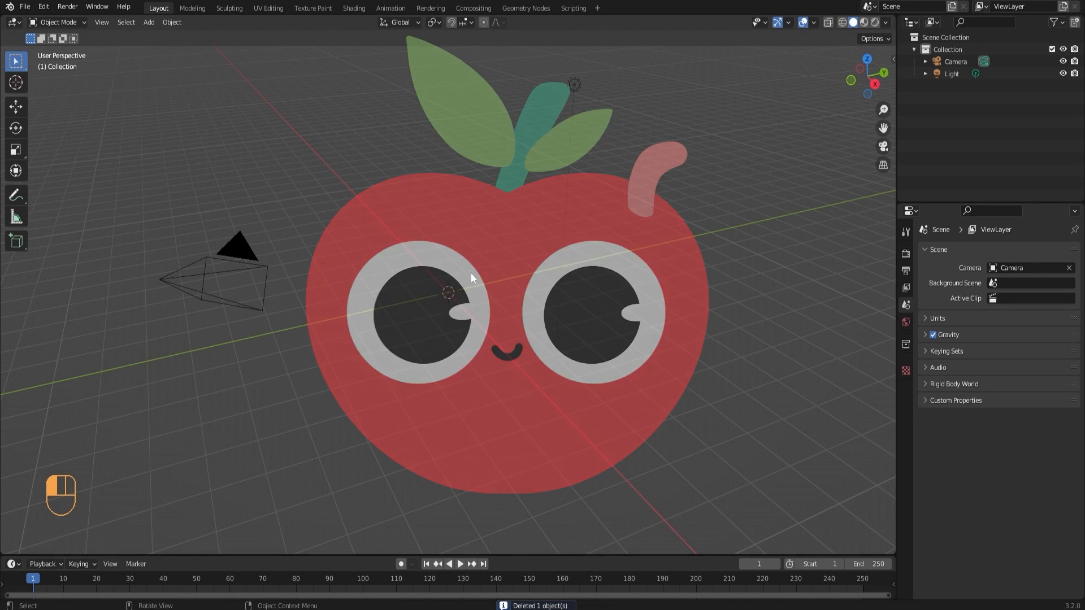
pyautogui.hotkey('shift', 'a')
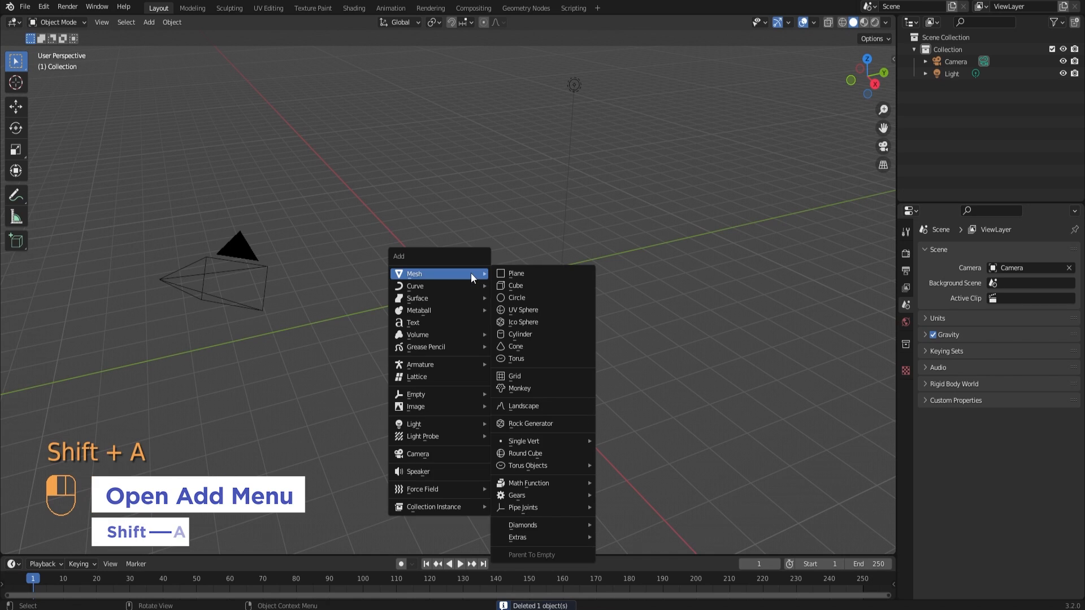
pyautogui.moveTo(437, 404)
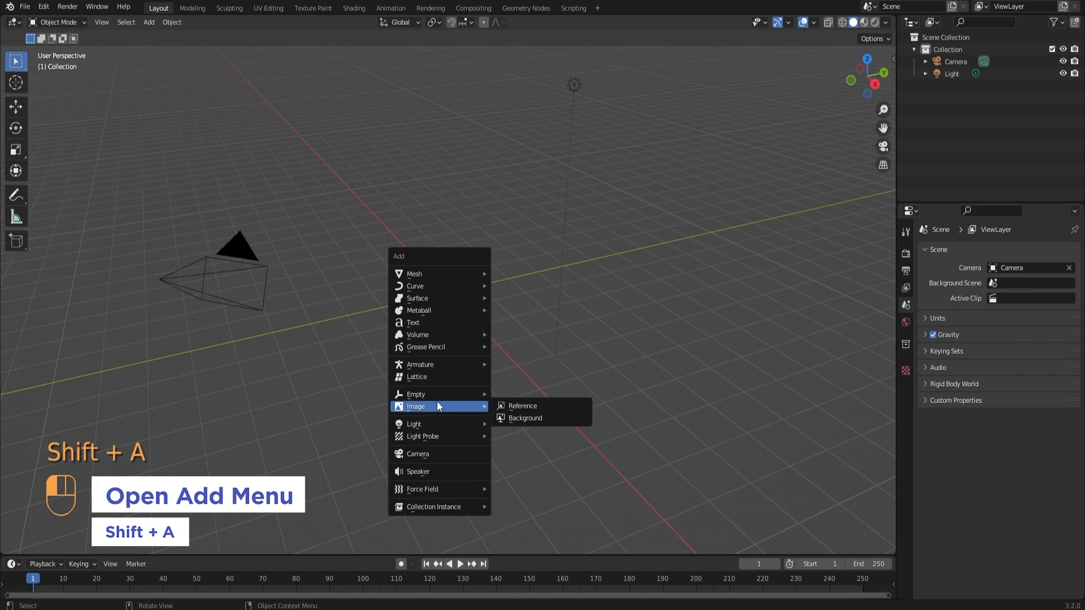
pyautogui.click(534, 408)
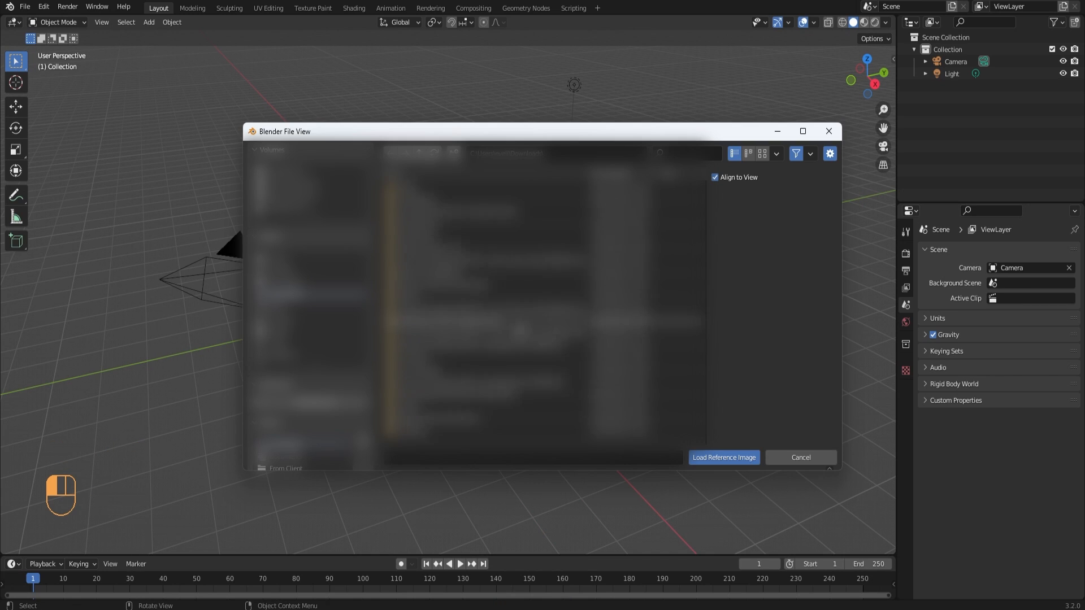
pyautogui.scroll(-4, 509, 334)
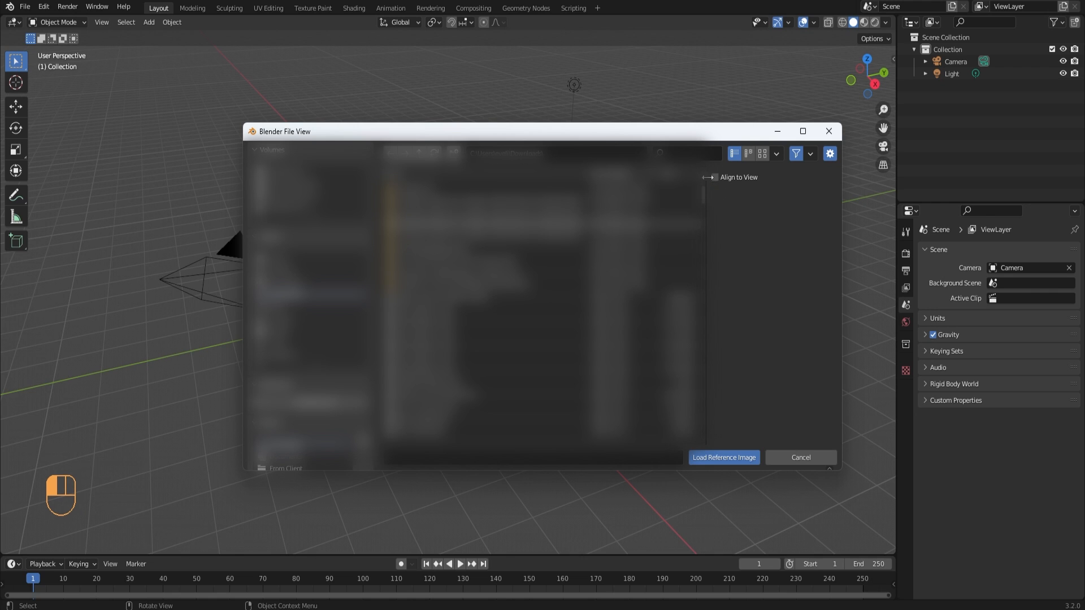
pyautogui.click(666, 297)
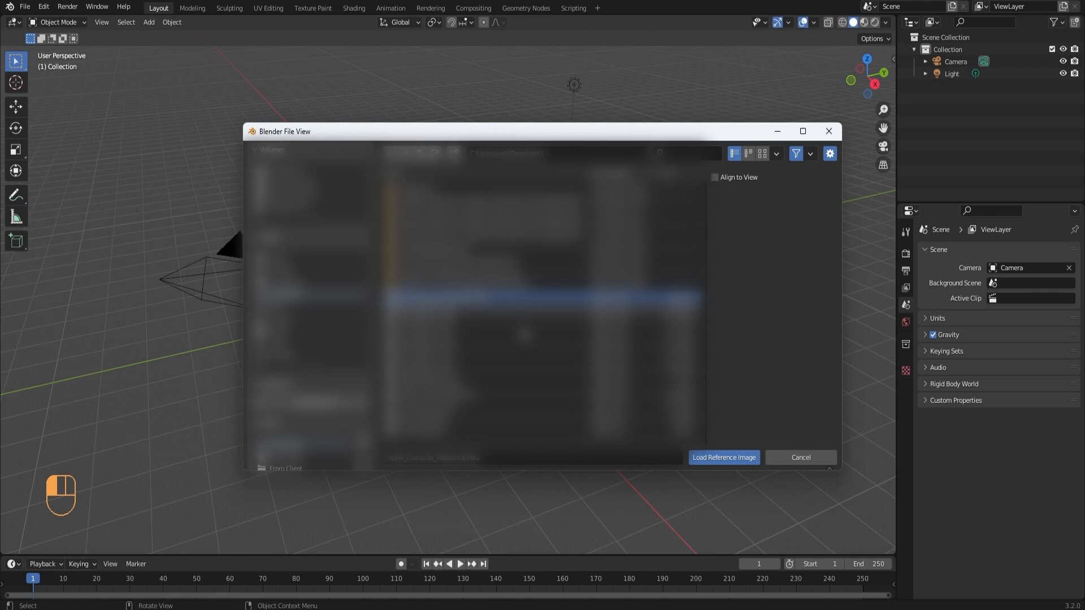
pyautogui.click(731, 459)
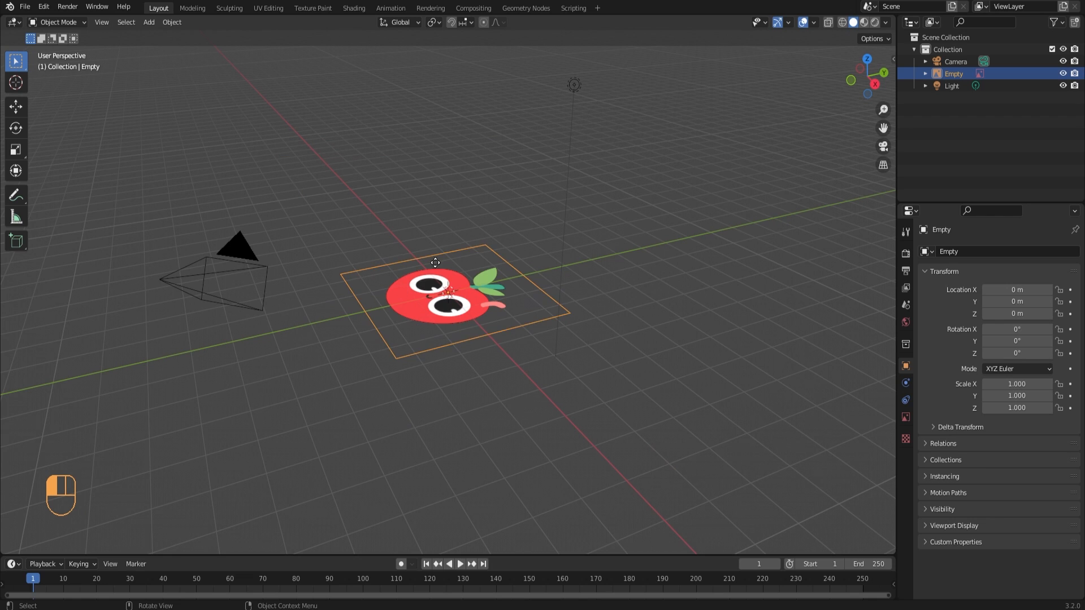
# Rotate the apple reference image 90° about the global X axis so it stands upright
pyautogui.press('r')
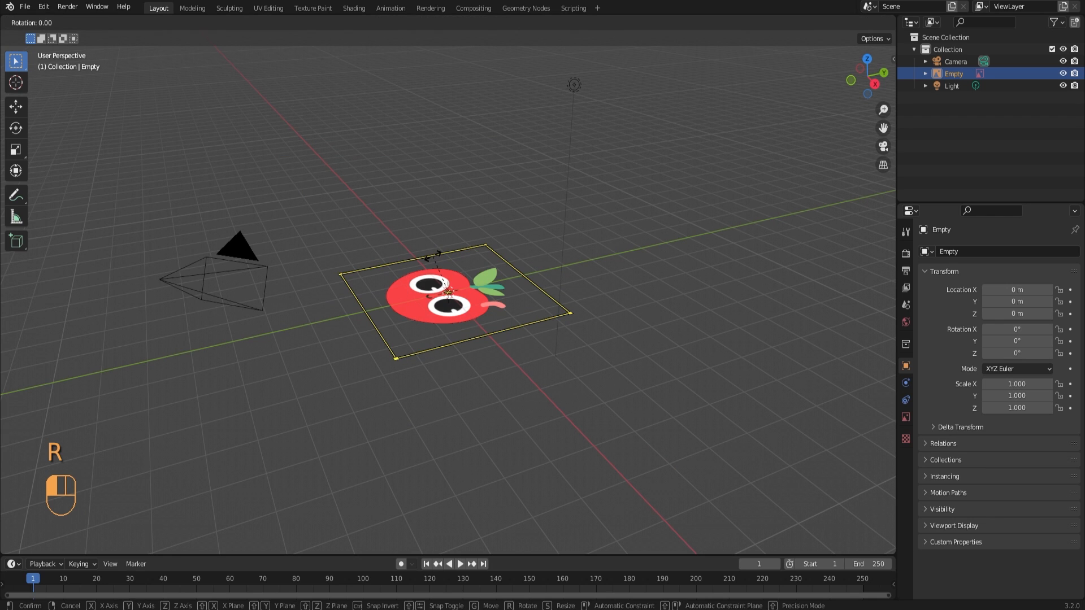
pyautogui.press('x')
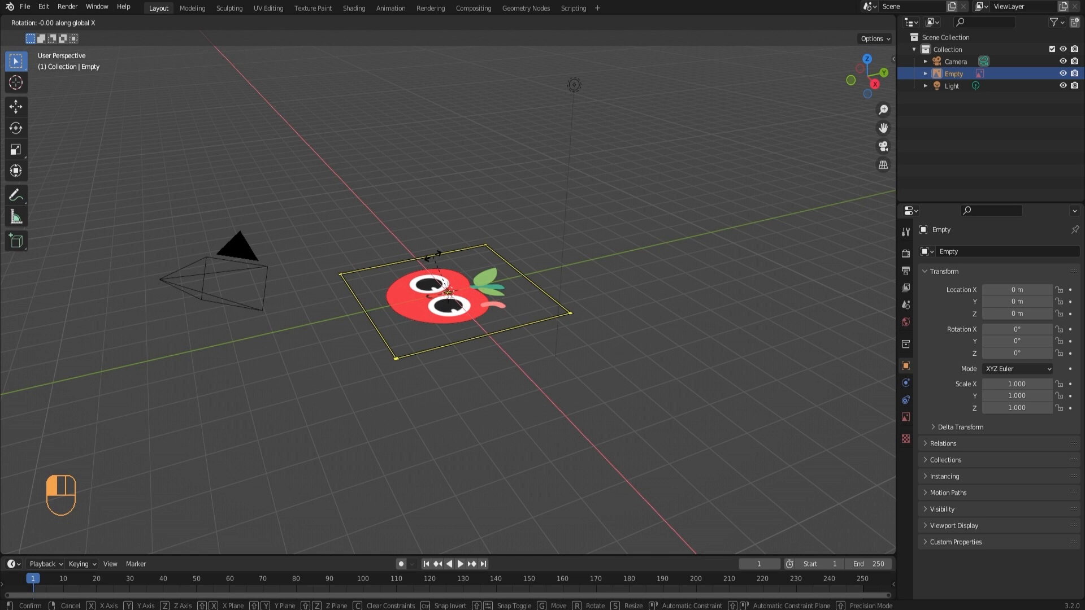
pyautogui.write('90')
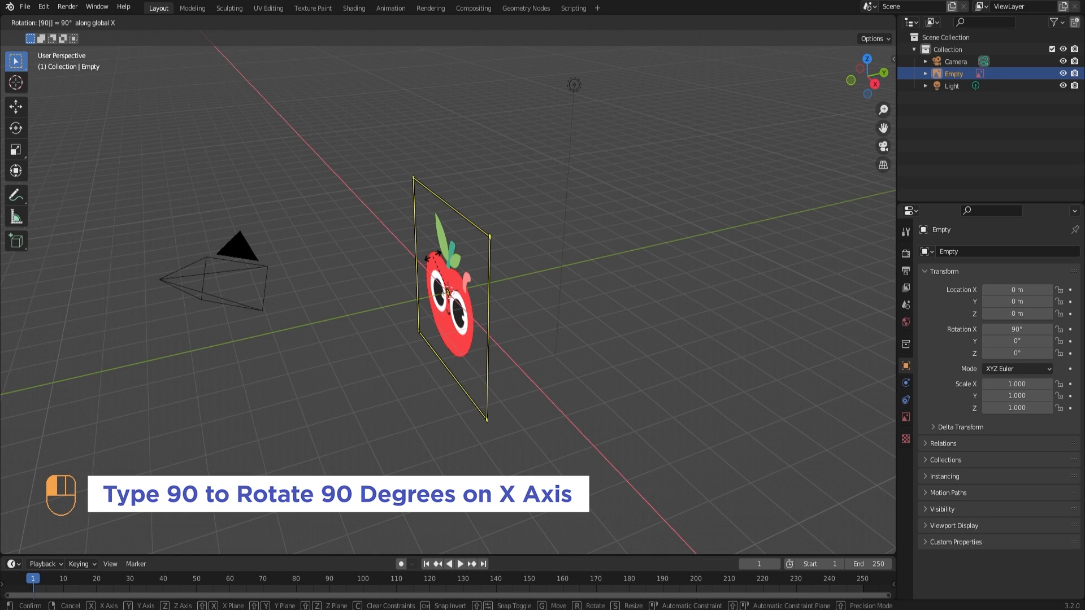
pyautogui.press('Return')
# Move the apple reference image up along the global Z axis to a height of about 2.52 m
pyautogui.moveTo(434, 261); pyautogui.dragTo(437, 211, button='middle')
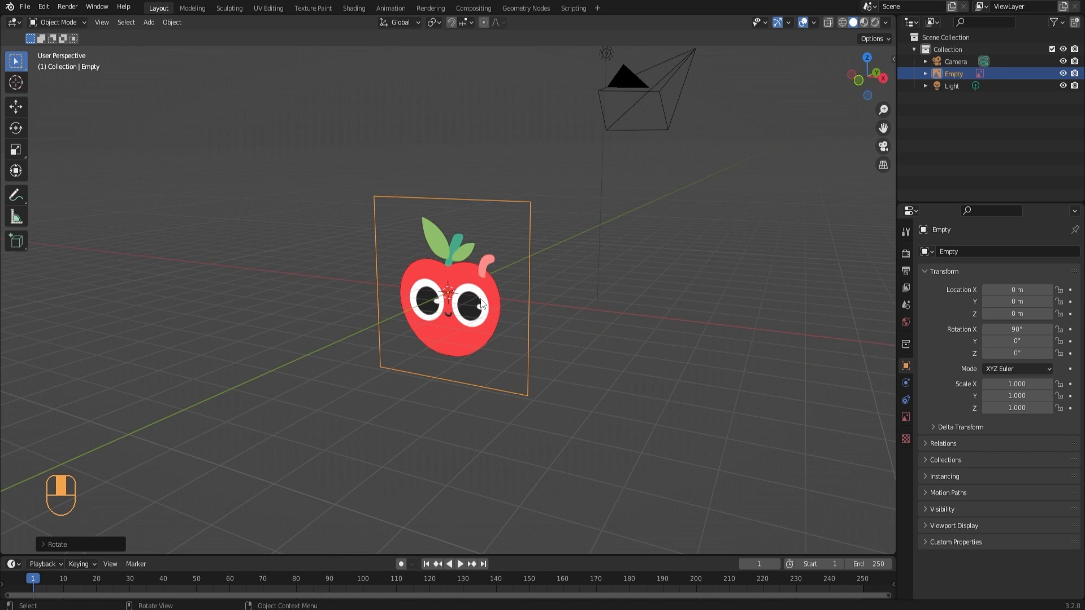
pyautogui.press('g')
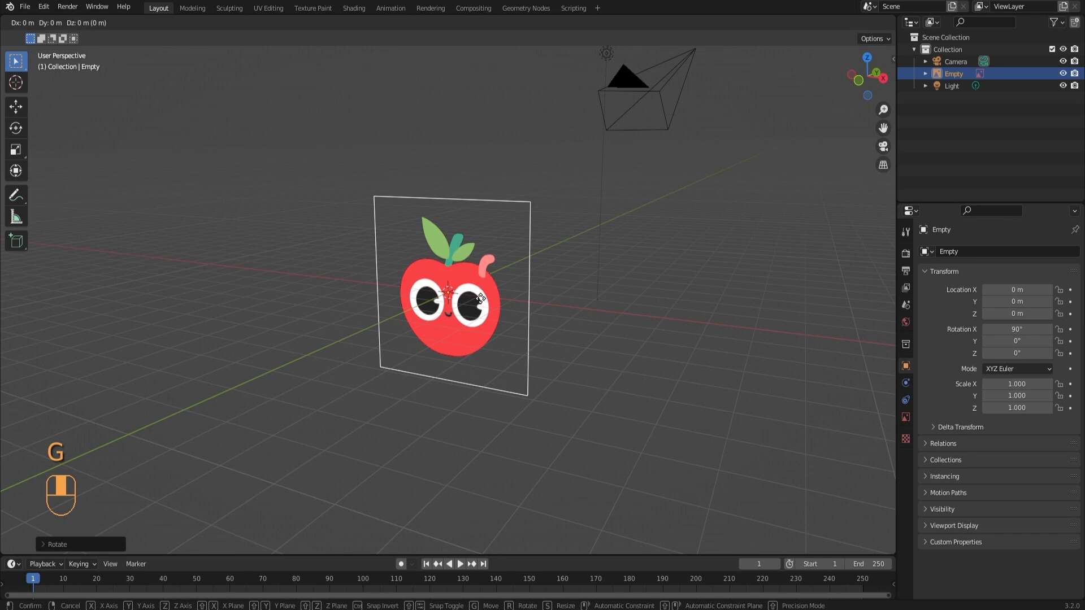
pyautogui.press('z')
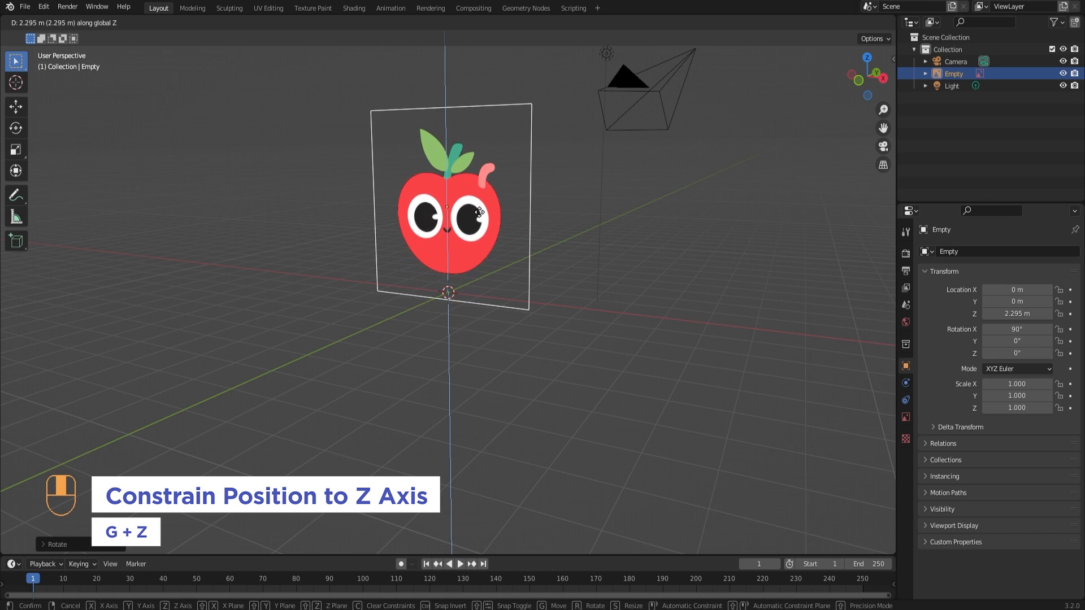
pyautogui.click(480, 208)
pyautogui.moveTo(447, 243); pyautogui.dragTo(367, 333, button='middle')
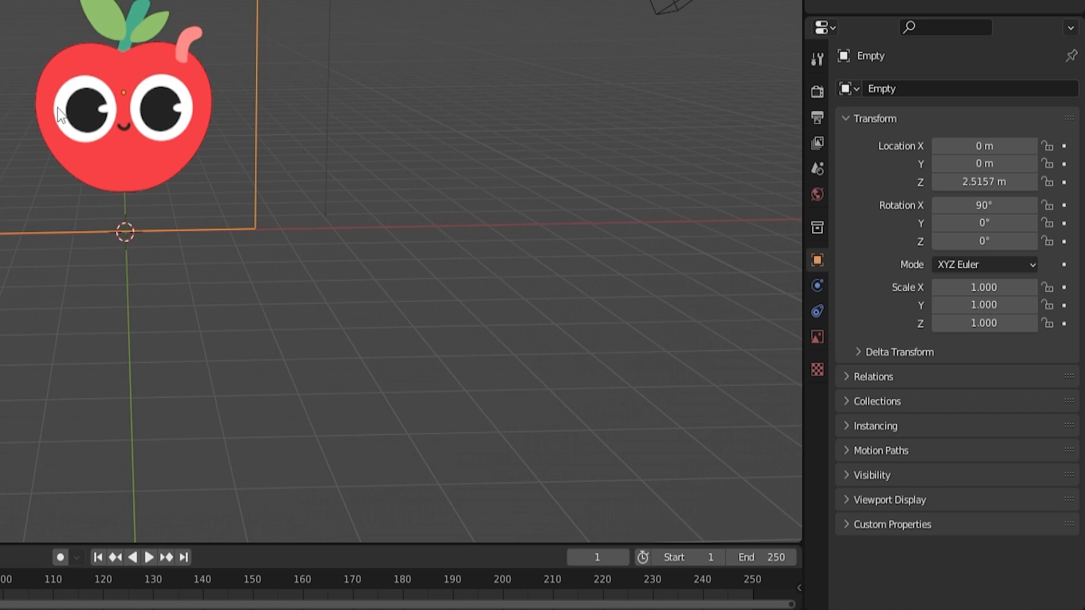
# Set the reference image's depth to Front, enable its opacity option and set the opacity to 0.08
pyautogui.click(816, 333)
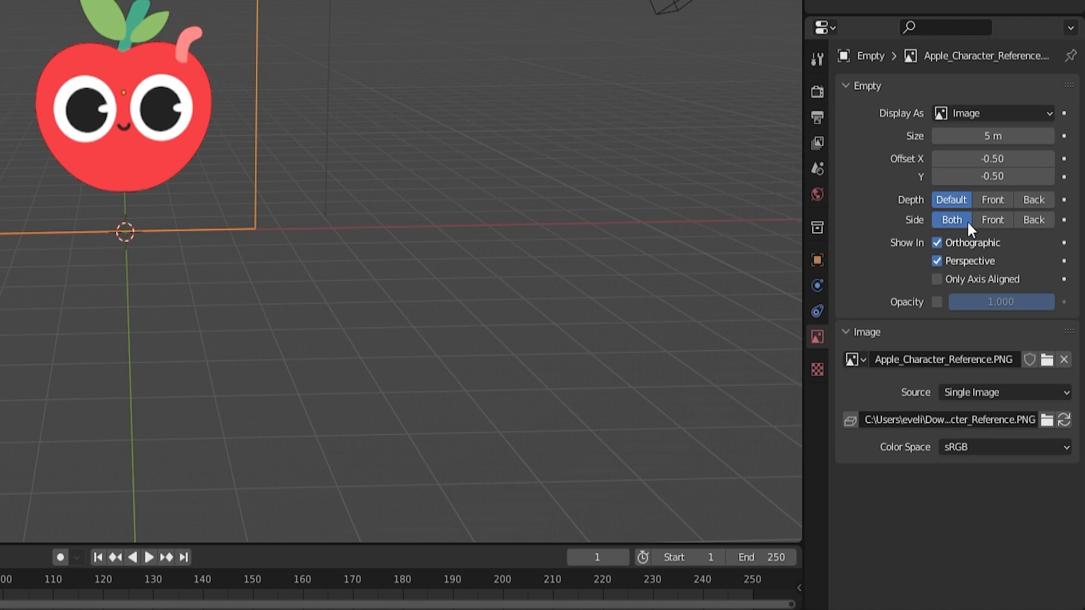
pyautogui.click(992, 201)
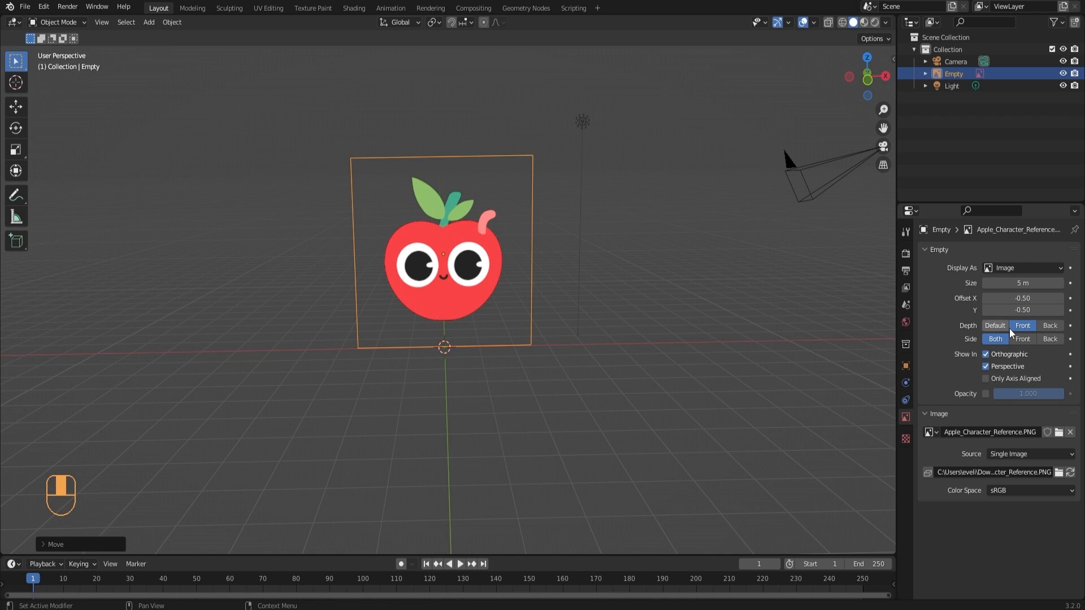
pyautogui.click(985, 394)
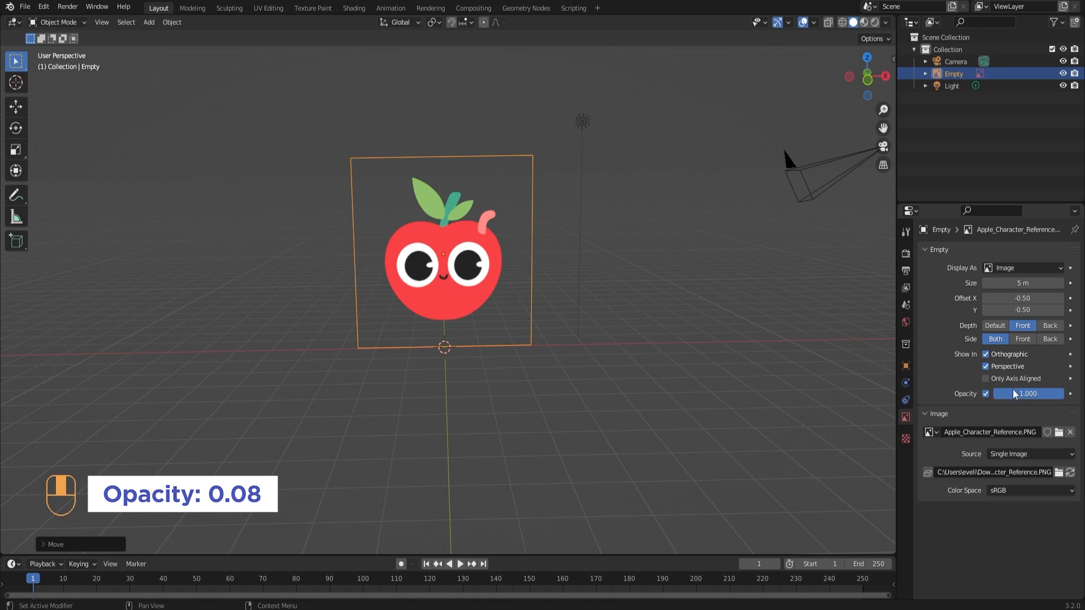
pyautogui.click(1016, 393)
pyautogui.write('0')
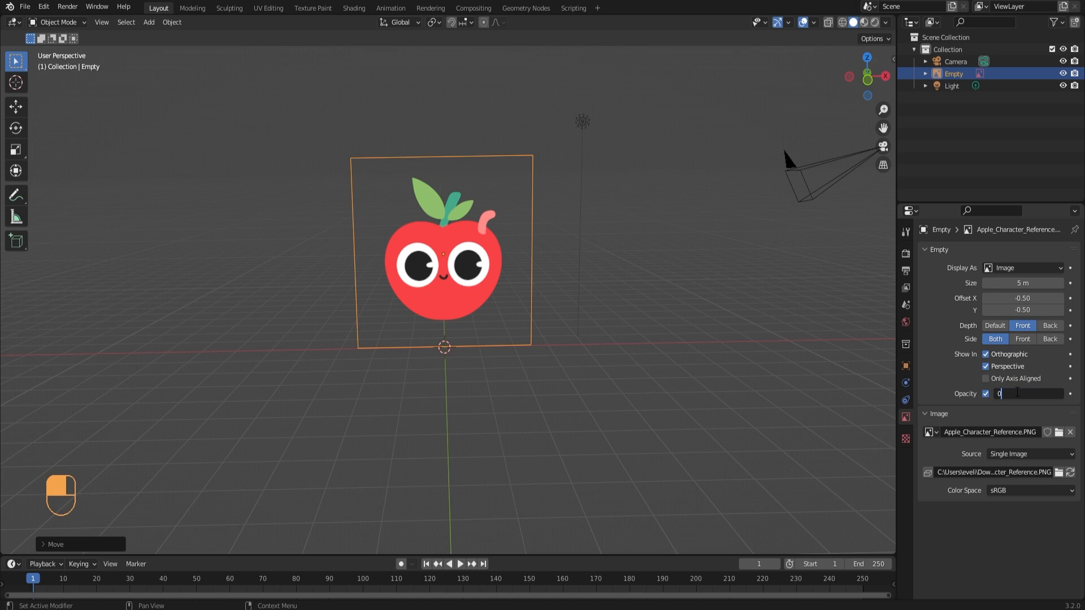
pyautogui.write('.08')
pyautogui.press('Return')
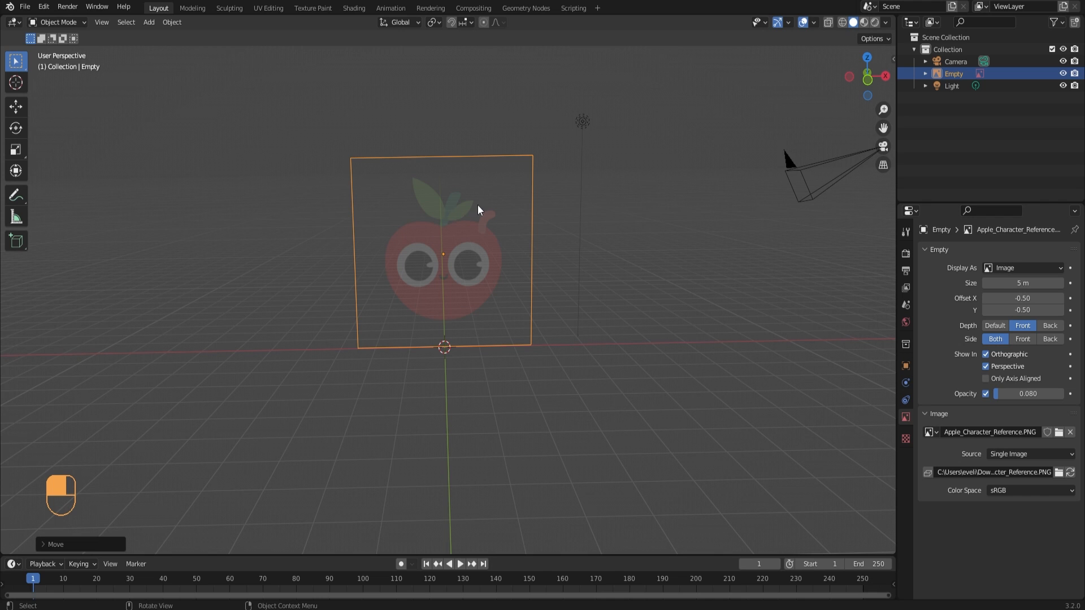
# Add a Round Cube mesh to the scene
pyautogui.moveTo(454, 248); pyautogui.dragTo(396, 276, button='middle')
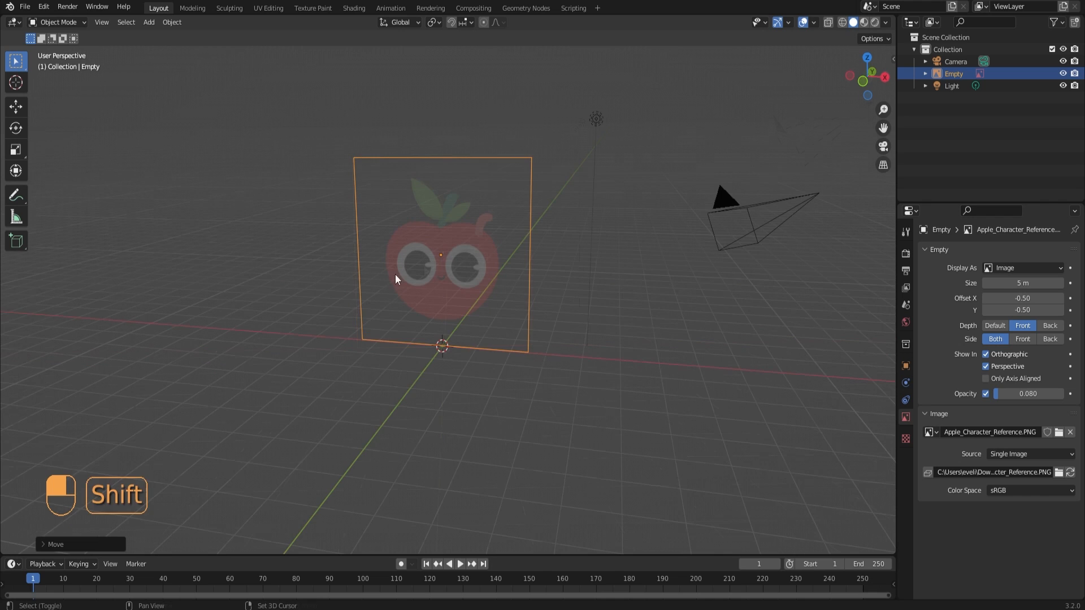
pyautogui.hotkey('shift', 'a')
pyautogui.moveTo(397, 276)
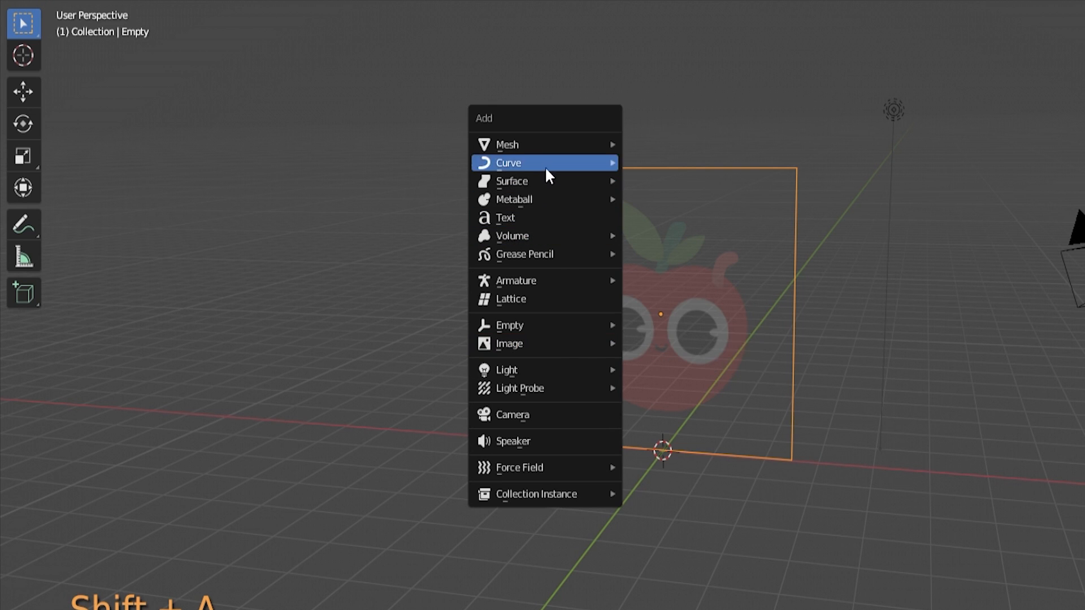
pyautogui.moveTo(534, 145)
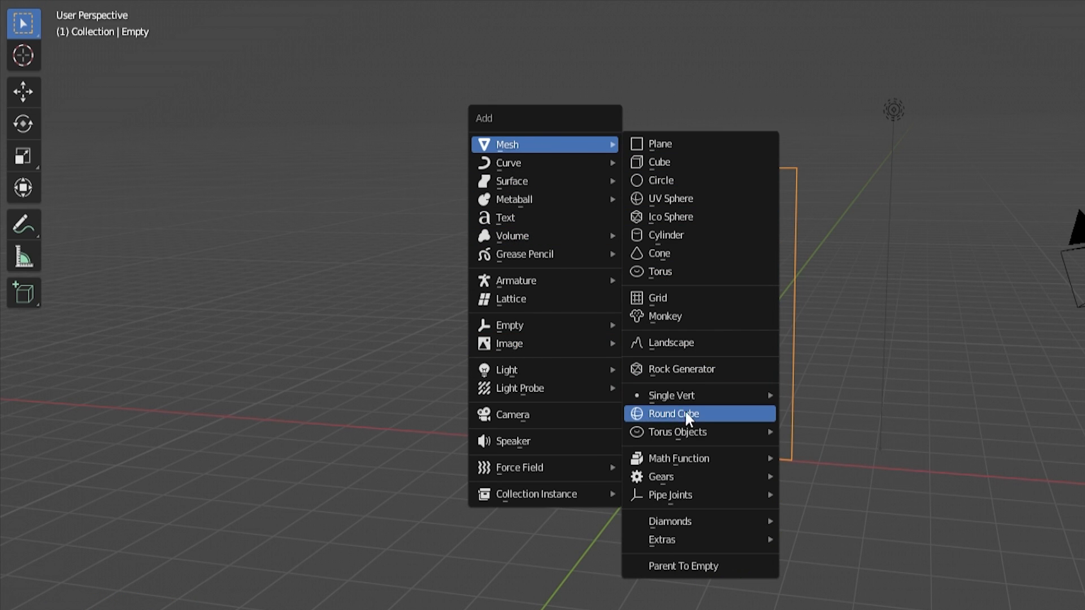
pyautogui.click(686, 418)
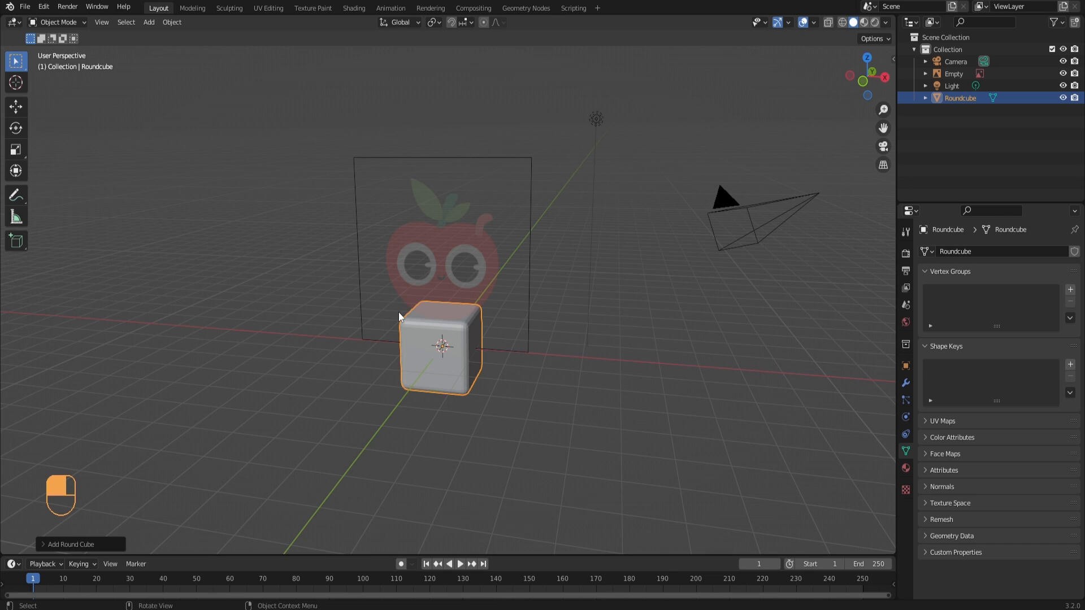
# Check the Add Mesh: Extra Objects add-on in the Blender preferences, and close the preferences
pyautogui.click(43, 7)
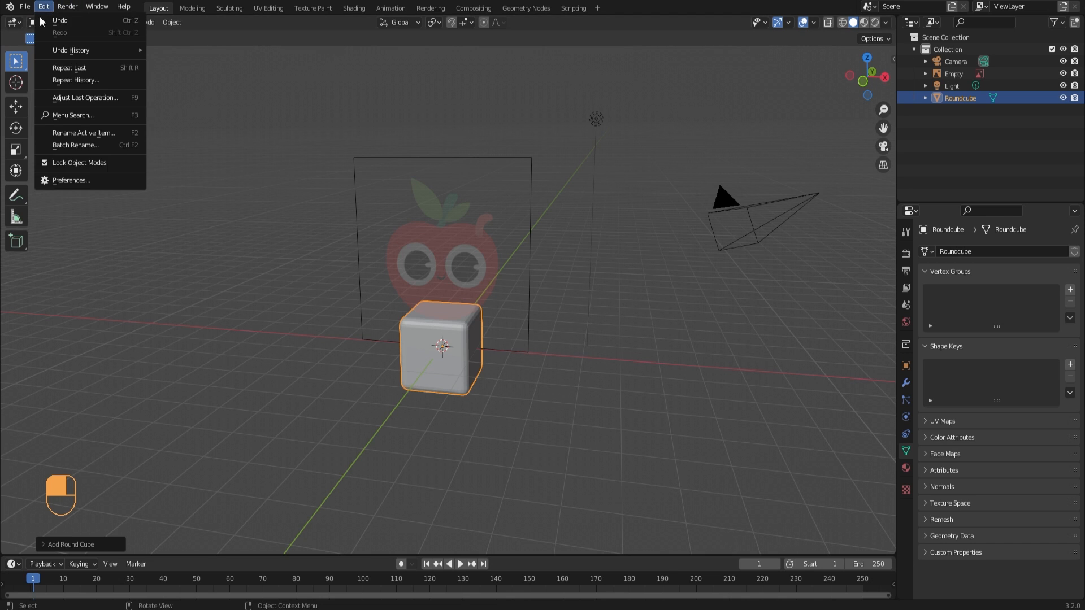
pyautogui.click(58, 185)
pyautogui.click(33, 141)
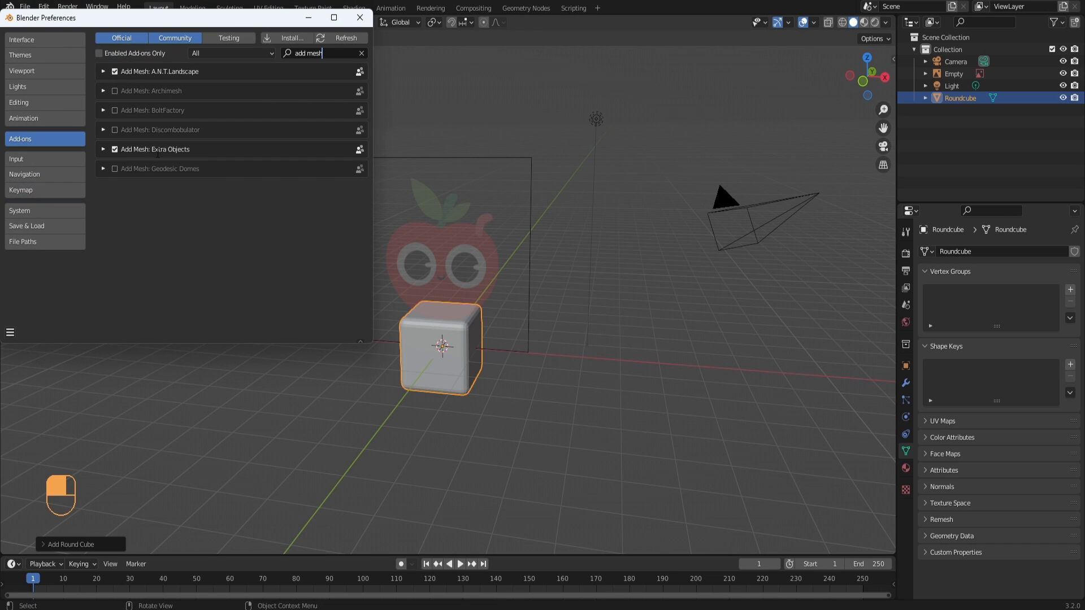
pyautogui.click(360, 17)
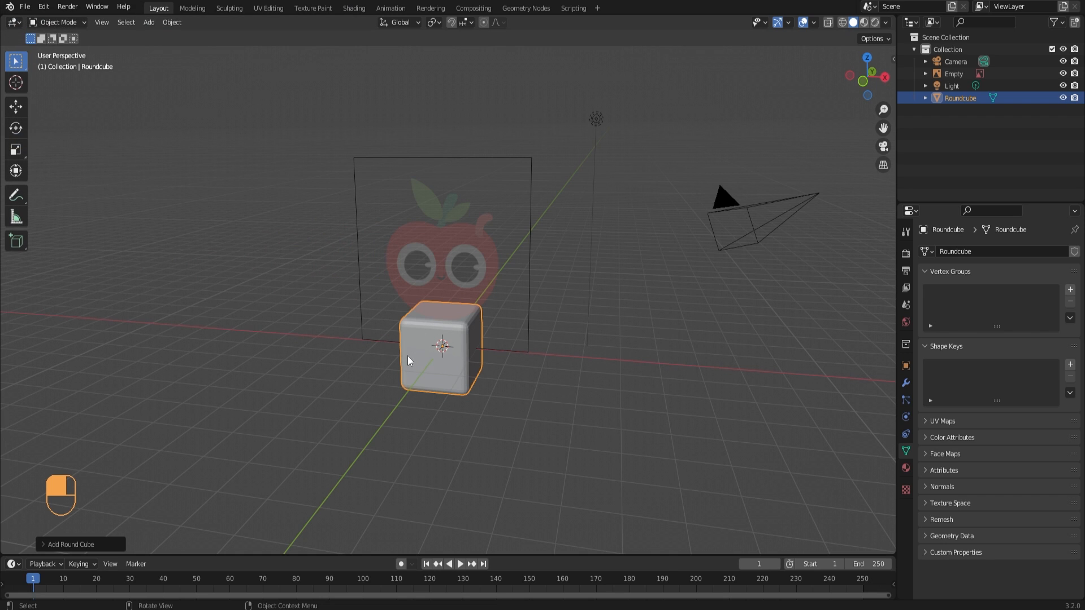
# Set the round cube's radius to 1 and shade it smooth
pyautogui.click(86, 547)
pyautogui.click(157, 258)
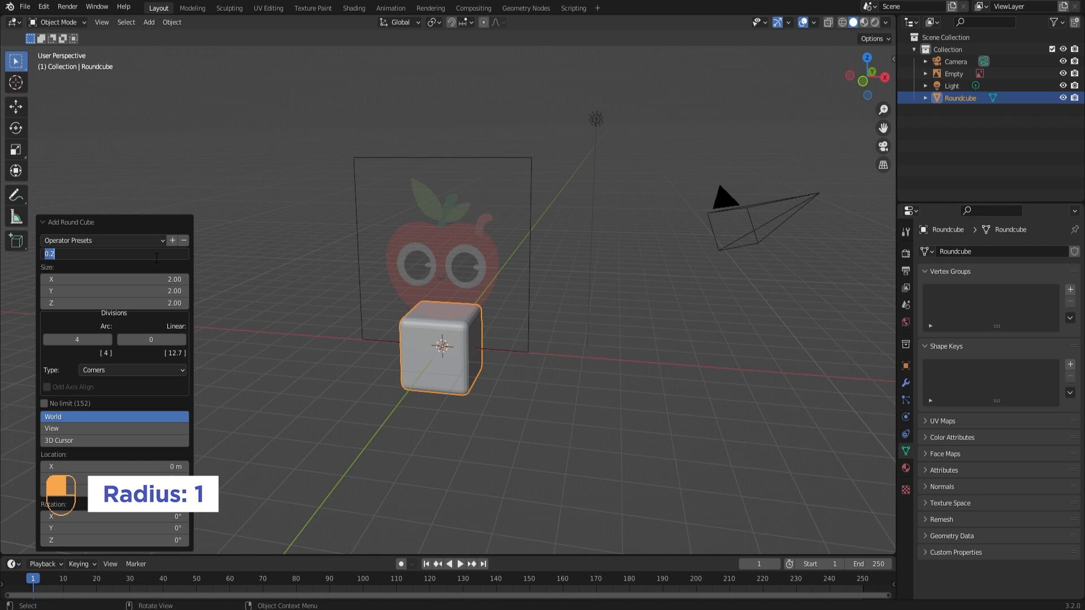
pyautogui.write('1')
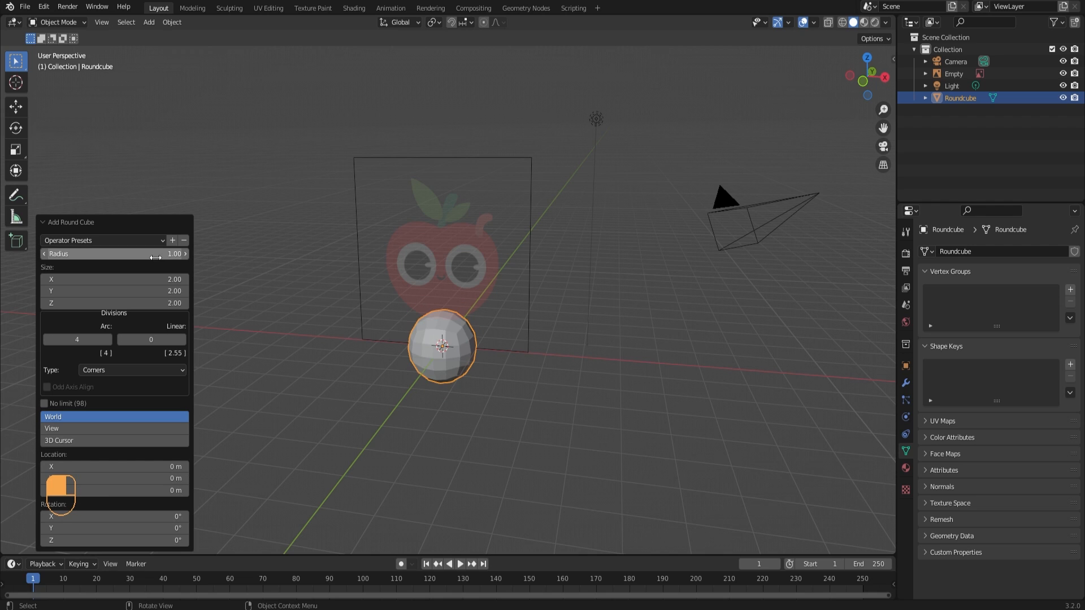
pyautogui.rightClick(444, 331)
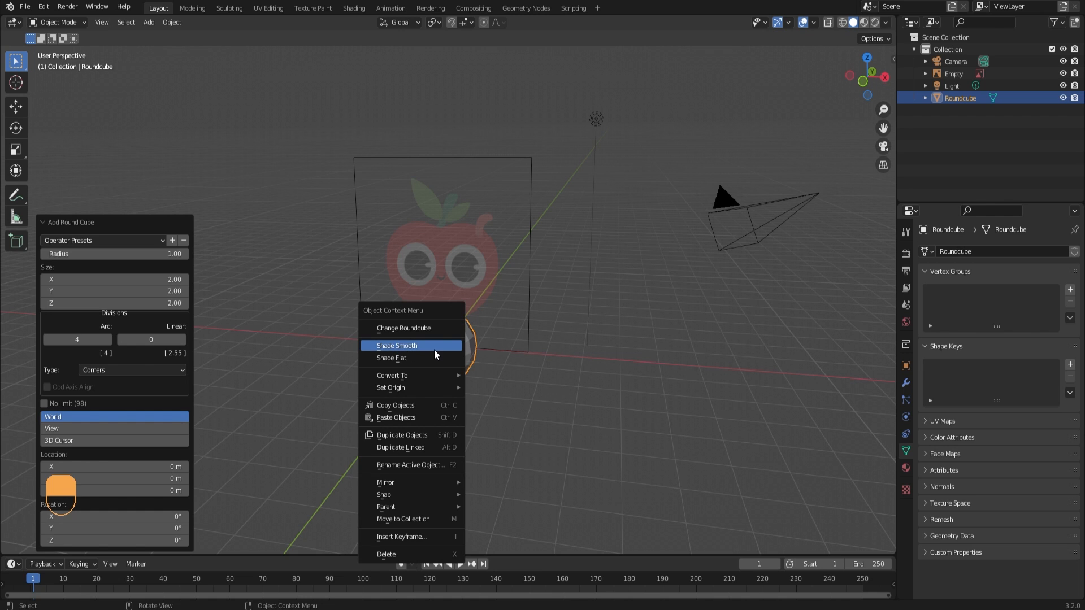
pyautogui.click(434, 351)
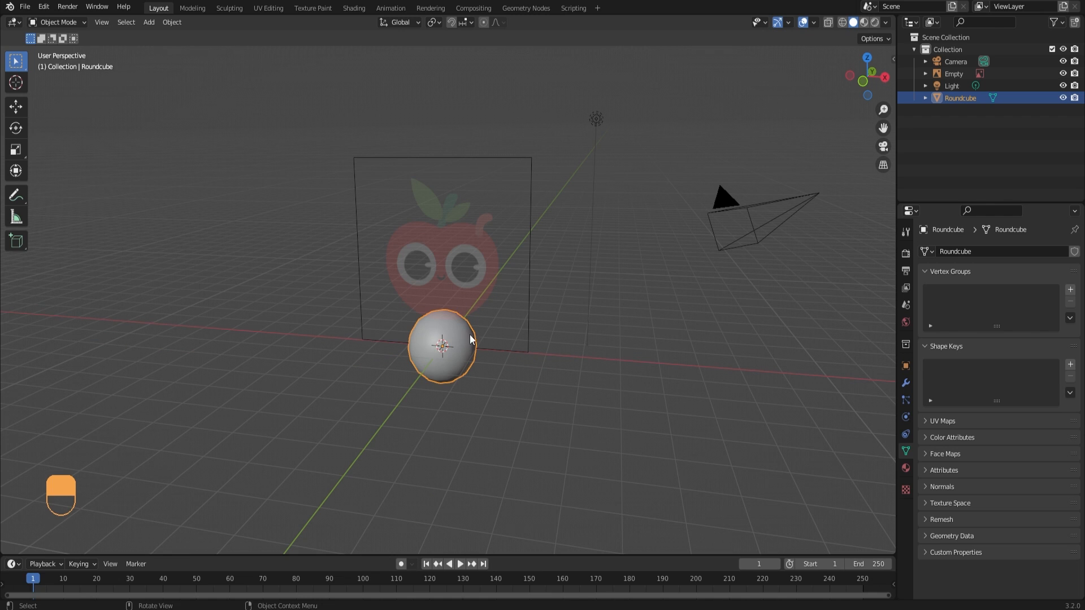
# Move the sphere up about 2 m along the global Z axis onto the apple's body
pyautogui.scroll(3, 429, 352)
pyautogui.moveTo(473, 379); pyautogui.dragTo(415, 341, button='middle')
pyautogui.moveTo(433, 404); pyautogui.dragTo(454, 377, button='middle')
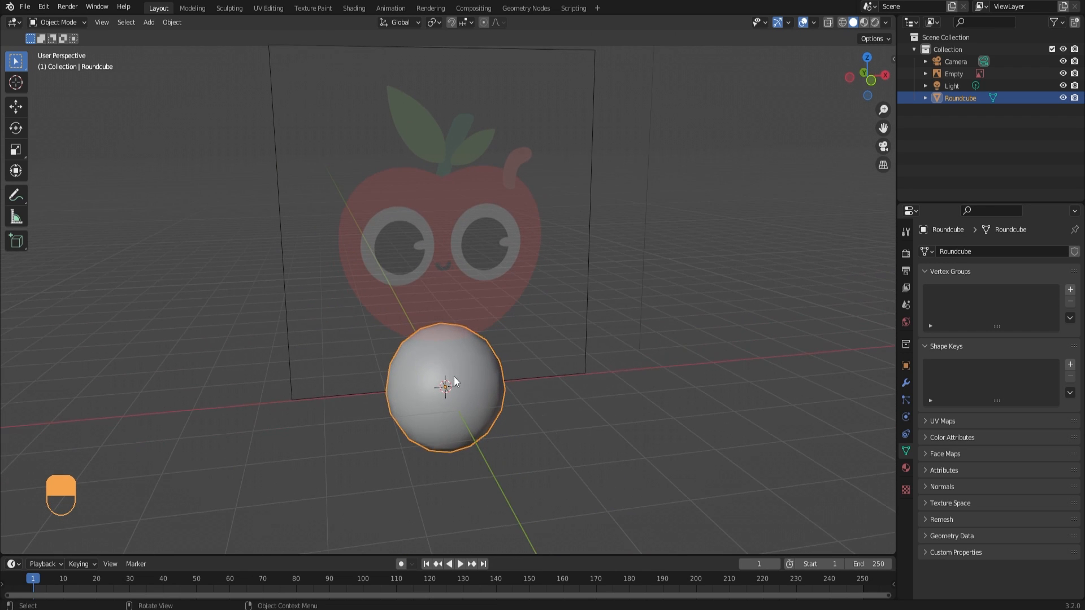
pyautogui.press('g')
pyautogui.press('z')
pyautogui.click(450, 250)
# In front view, scale the sphere uniformly by about 1.367 and again by about 1.204 to match the apple's width
pyautogui.press('KP_1')
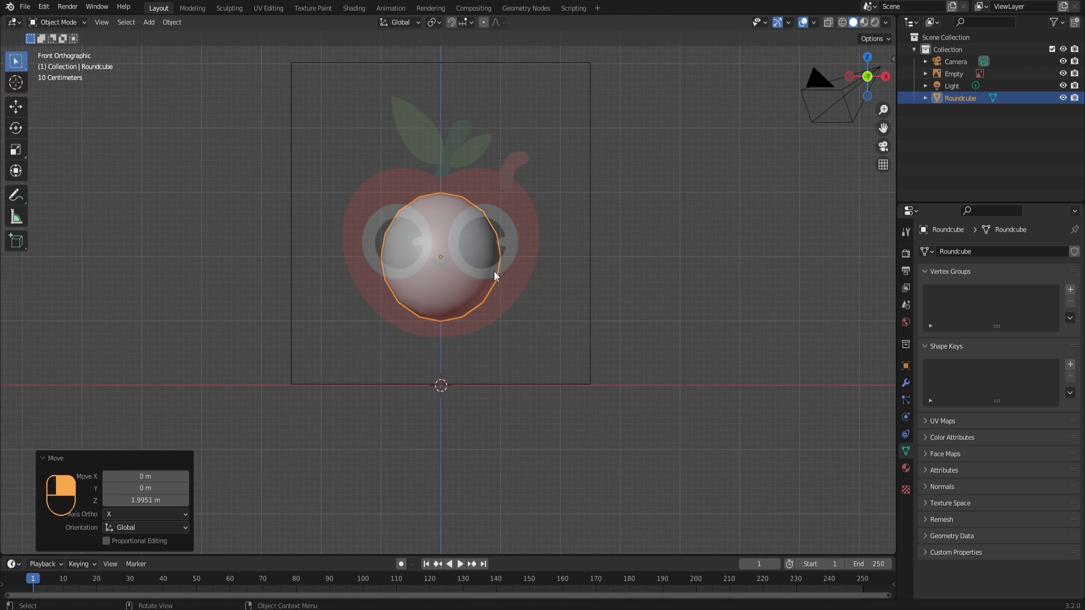
pyautogui.press('s')
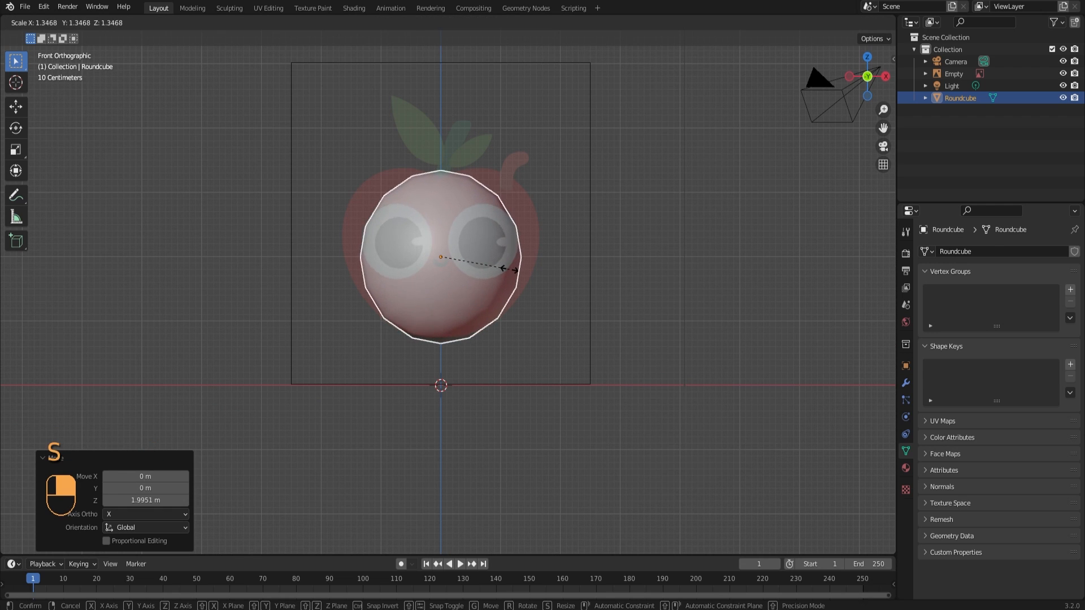
pyautogui.click(510, 269)
pyautogui.keyDown('shift'); pyautogui.moveTo(500, 286); pyautogui.dragTo(497, 314, button='middle'); pyautogui.keyUp('shift')
pyautogui.press('s')
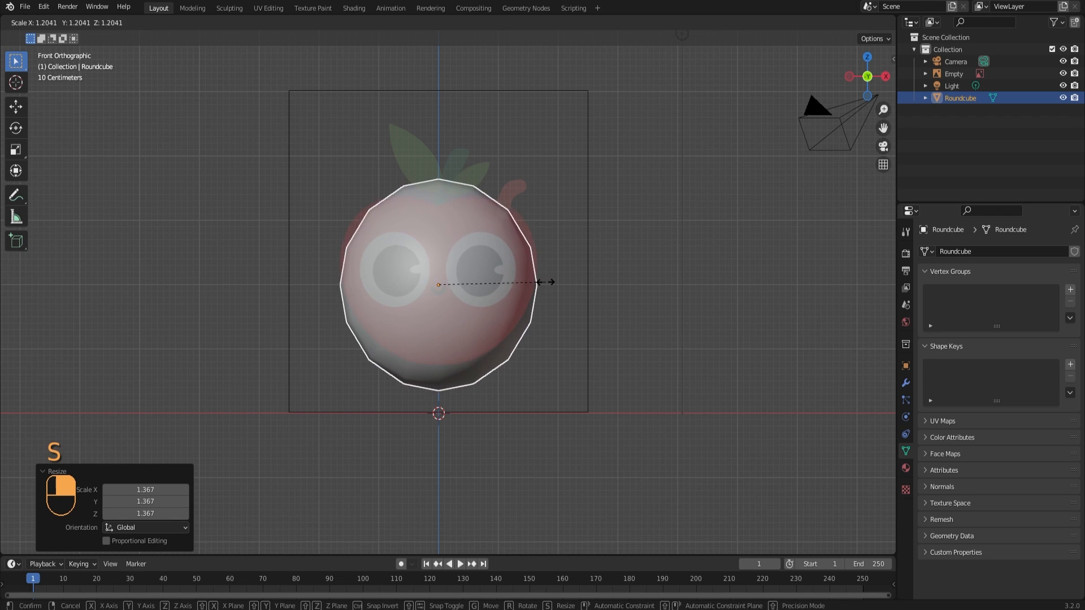
pyautogui.click(546, 287)
# Raise the sphere about 0.17 m along Z and scale it to about 0.88 along Z
pyautogui.press('g')
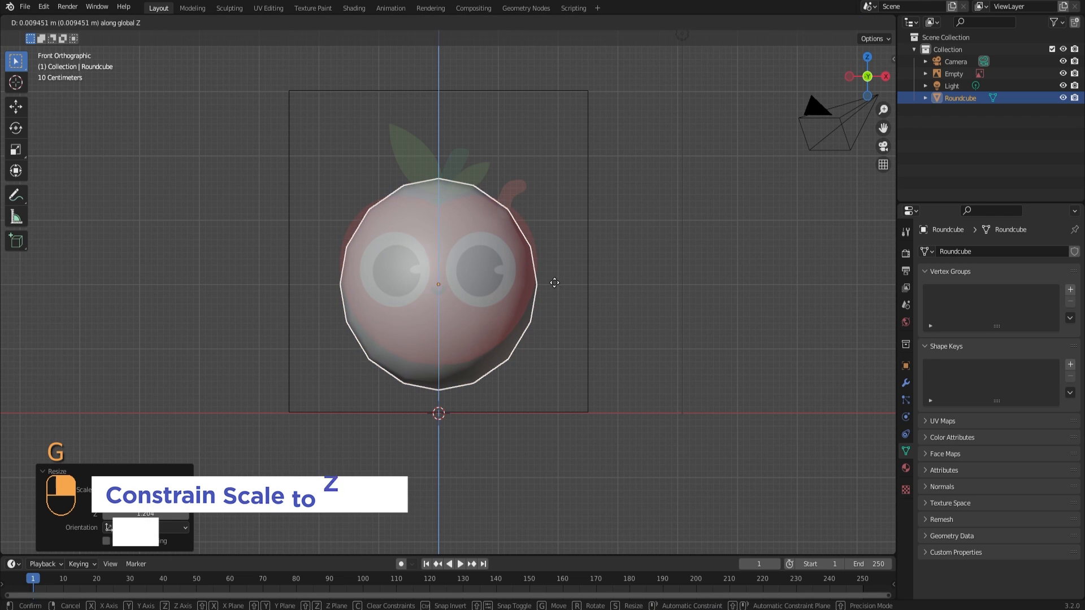
pyautogui.press('z')
pyautogui.click(552, 275)
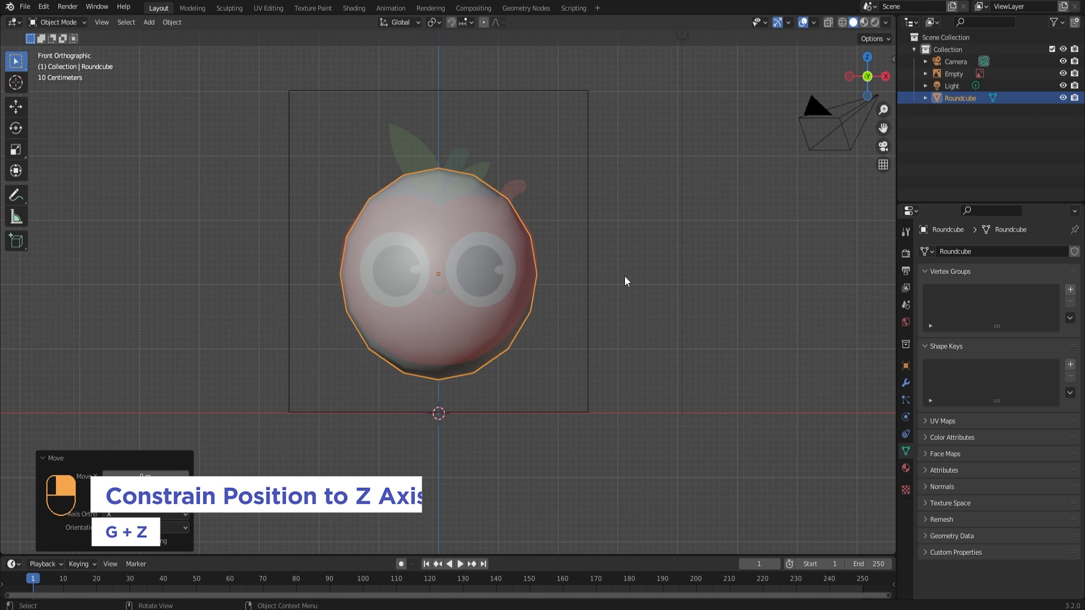
pyautogui.press('s')
pyautogui.press('z')
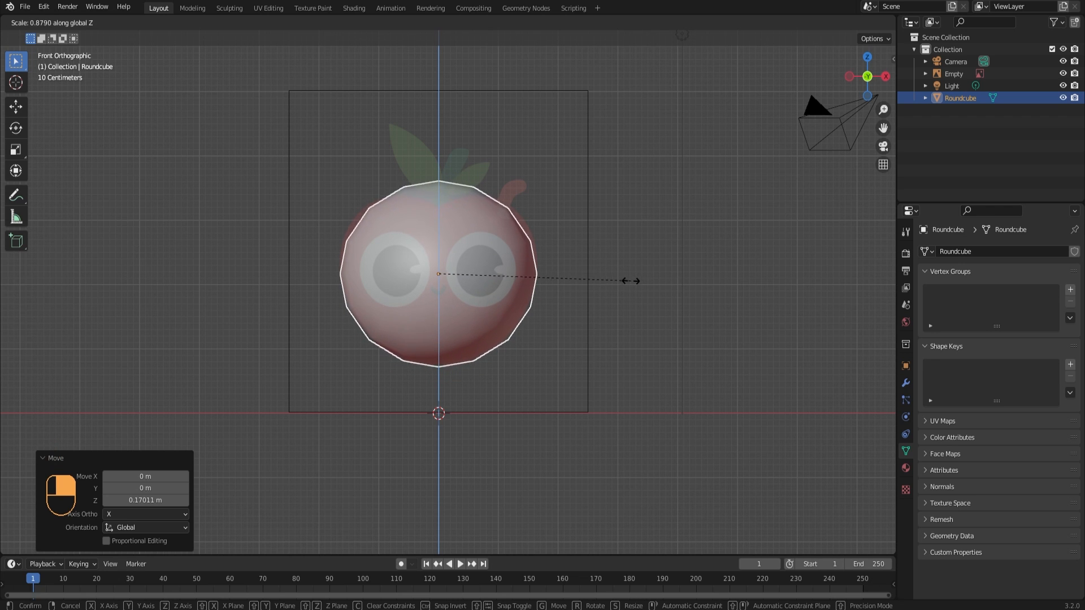
pyautogui.click(632, 284)
# Raise the sphere about 0.028 m along Z and flatten it by a Z scale of 0.963
pyautogui.press('g')
pyautogui.press('z')
pyautogui.click(651, 280)
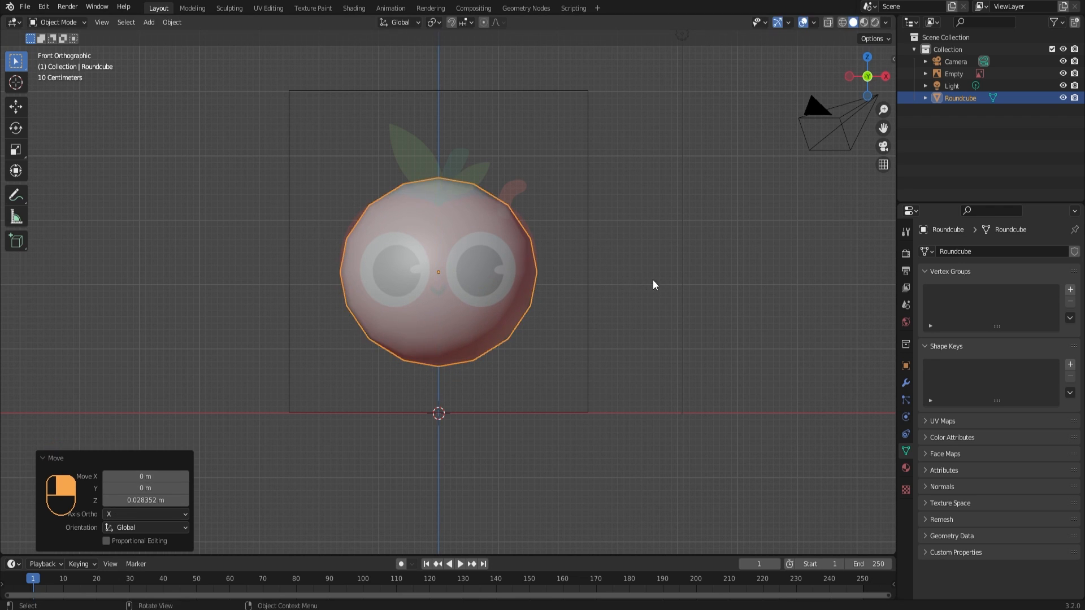
pyautogui.press('s')
pyautogui.press('z')
pyautogui.click(645, 280)
# Switch the sphere to Edit Mode for adjusting its mesh against the apple reference
pyautogui.scroll(1, 412, 279)
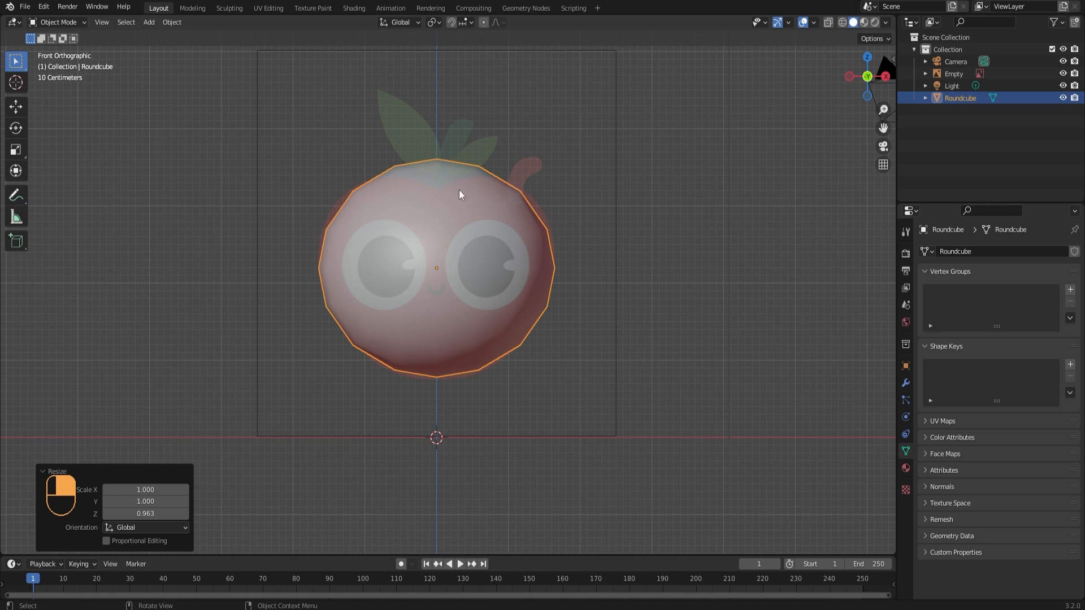
pyautogui.press('Tab')
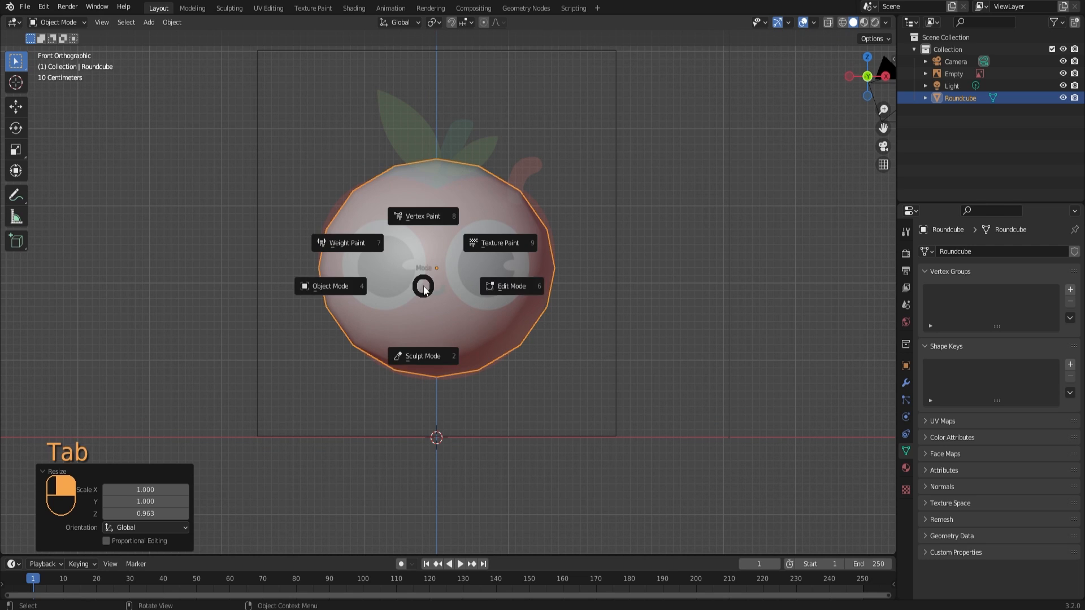
pyautogui.click(491, 286)
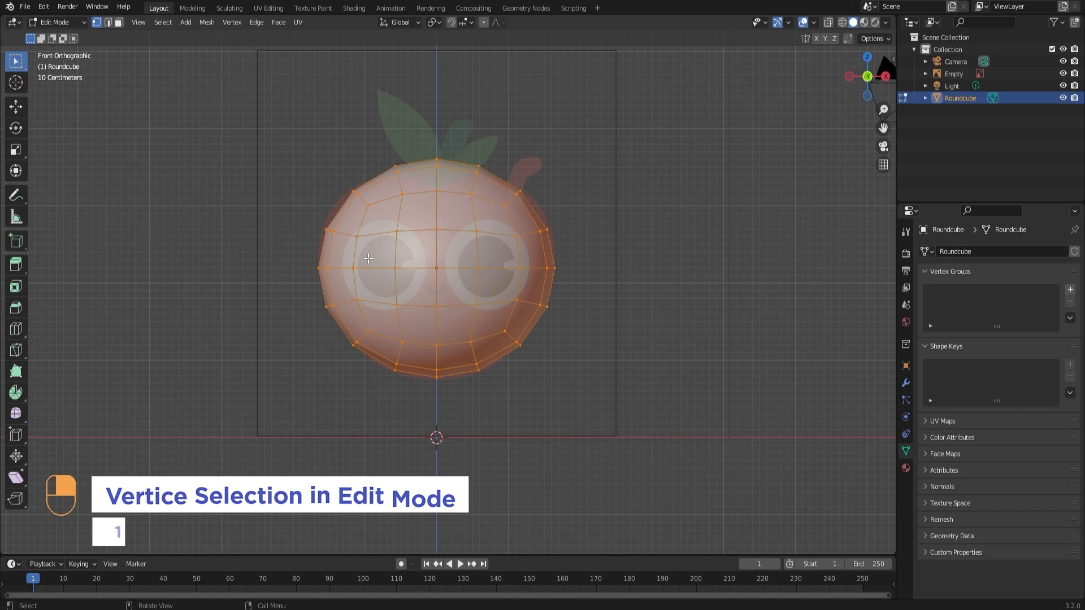
# Try moving a single vertex on the sphere's upper-left outline
pyautogui.click(342, 194)
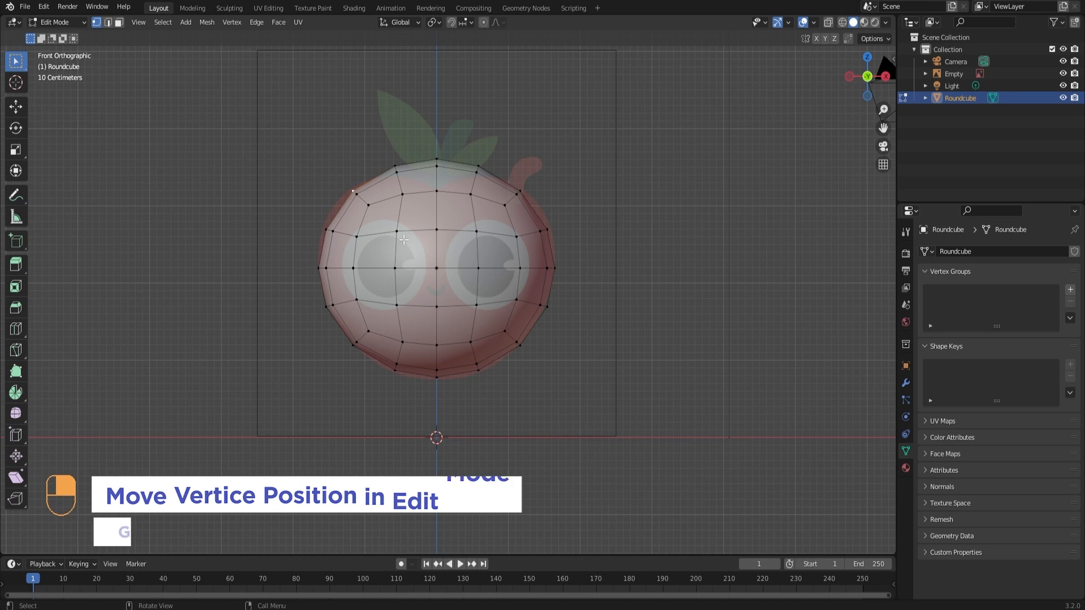
pyautogui.press('g')
pyautogui.rightClick(404, 215)
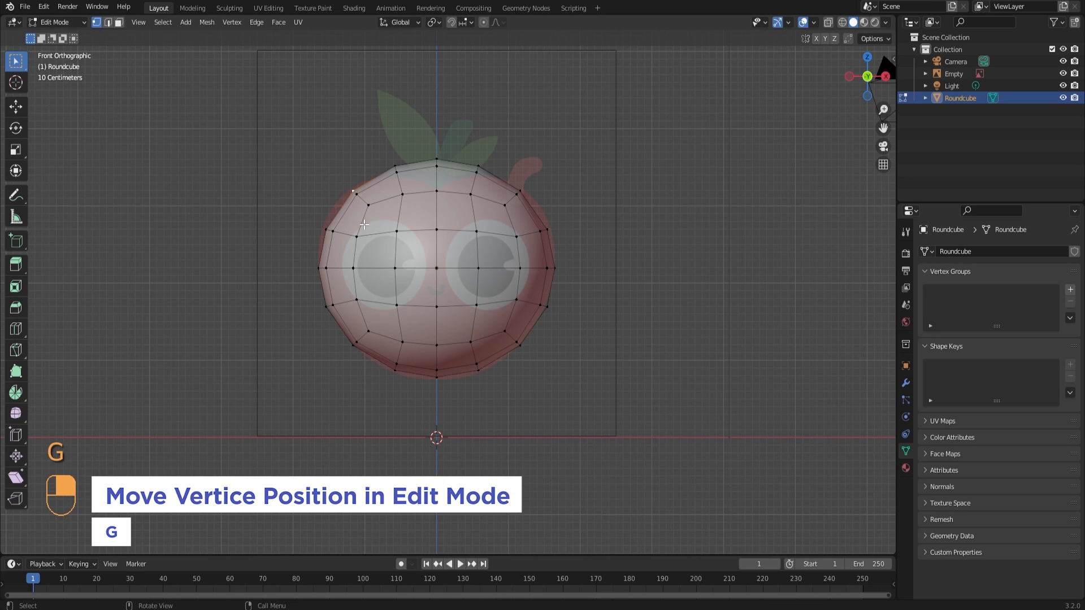
# Try moving a single edge on the sphere's upper-left outline in edge selection mode
pyautogui.press('2')
pyautogui.click(375, 184)
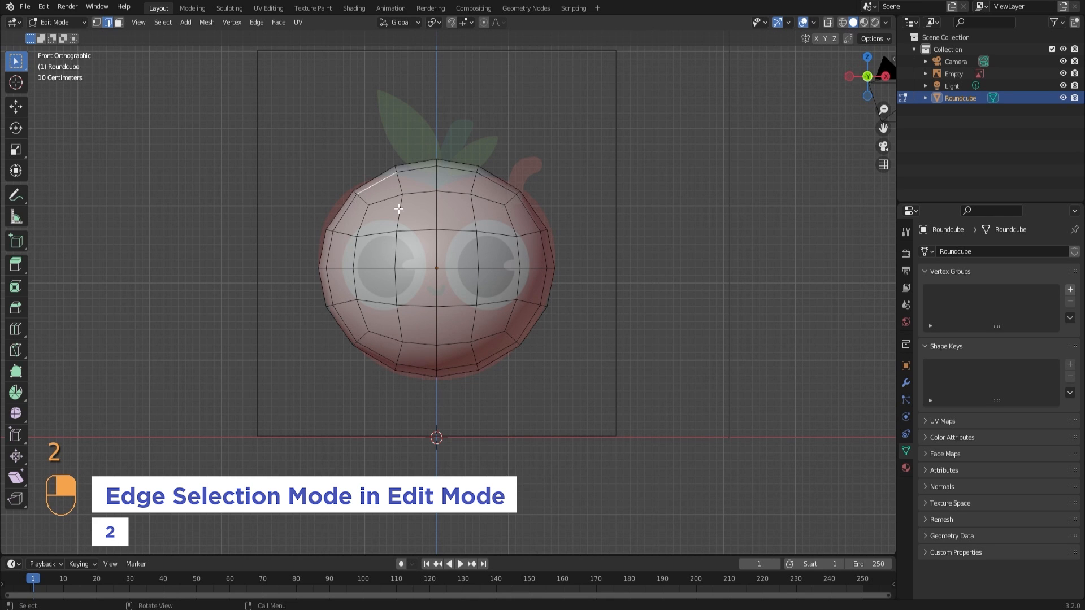
pyautogui.press('g')
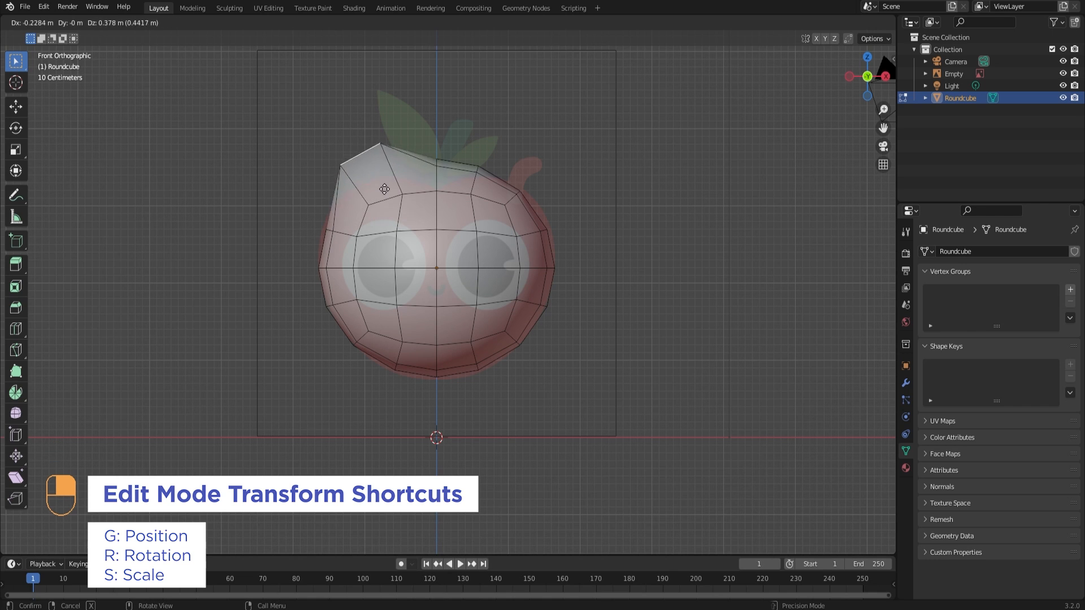
pyautogui.press('Escape')
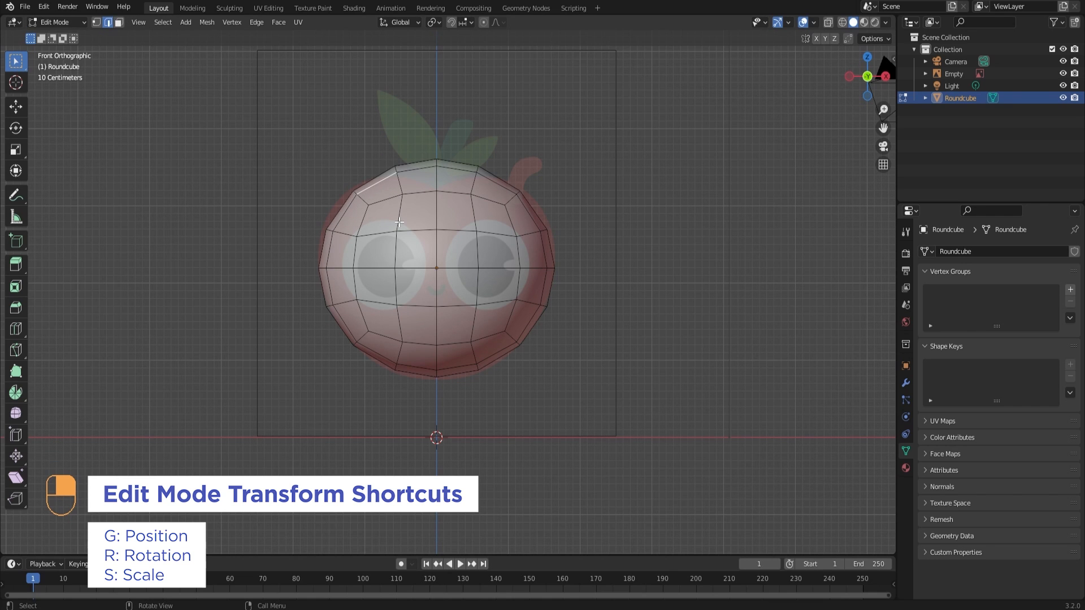
# Try moving a single face on the sphere's upper-left outline in face selection mode
pyautogui.press('3')
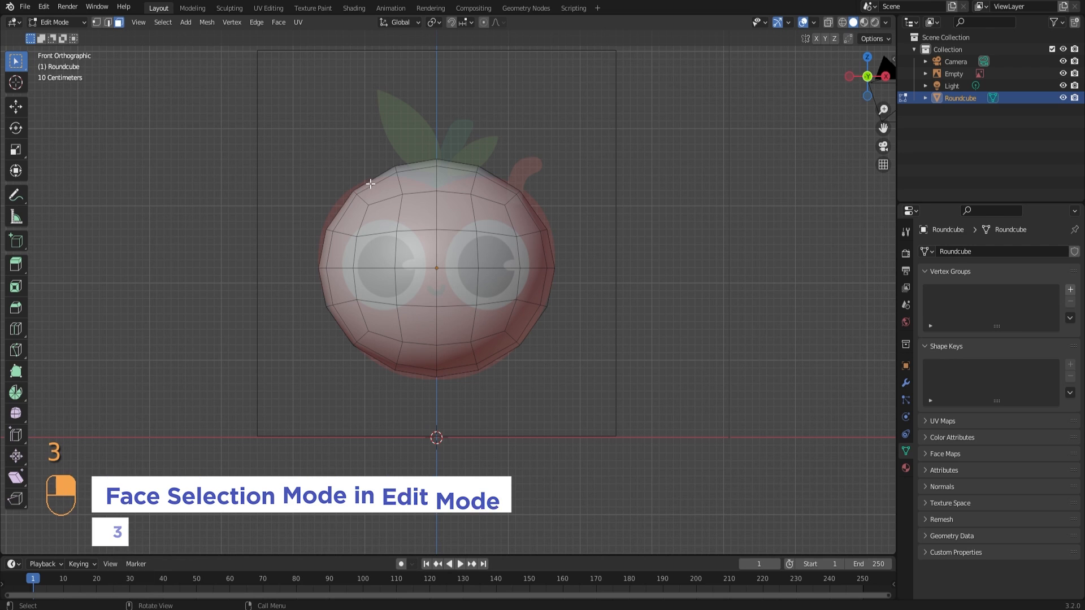
pyautogui.click(365, 182)
pyautogui.press('g')
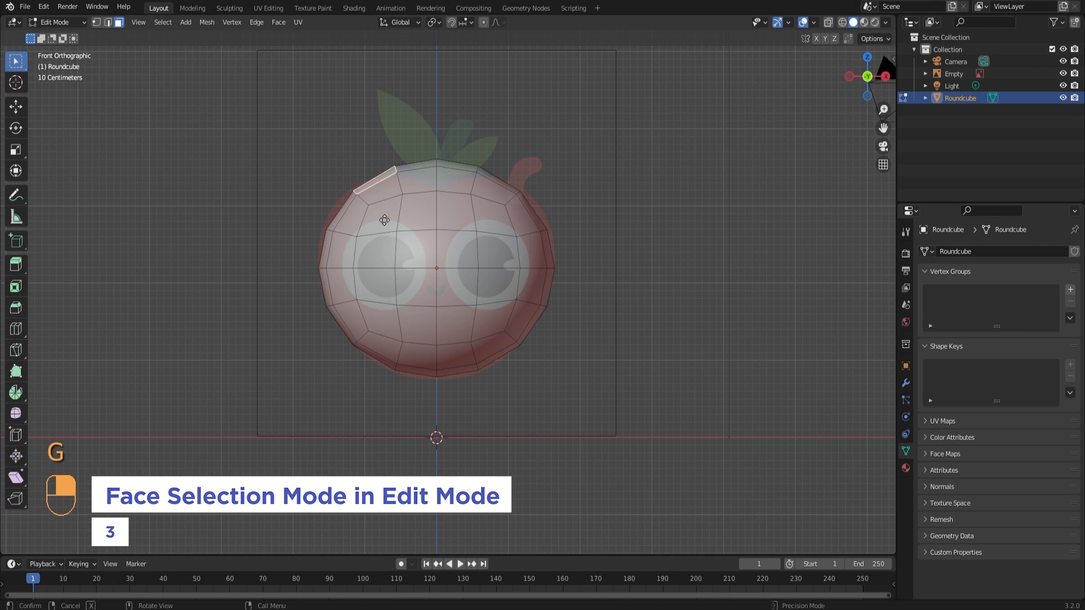
pyautogui.rightClick(363, 205)
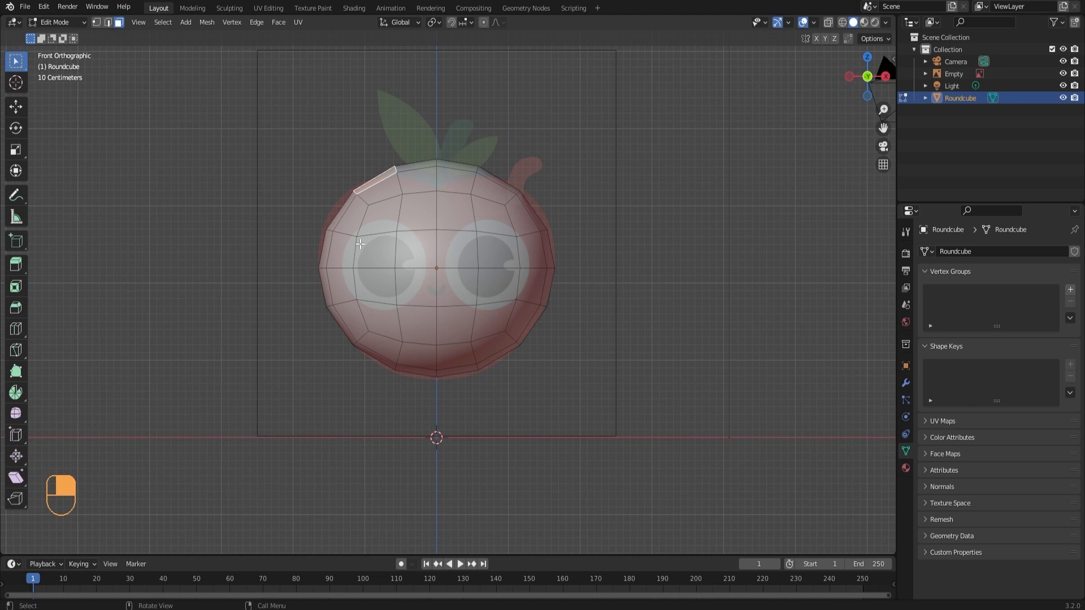
# Delete the four front faces over the eyes, one above and one below the horizontal centre line on each side
pyautogui.press('3')
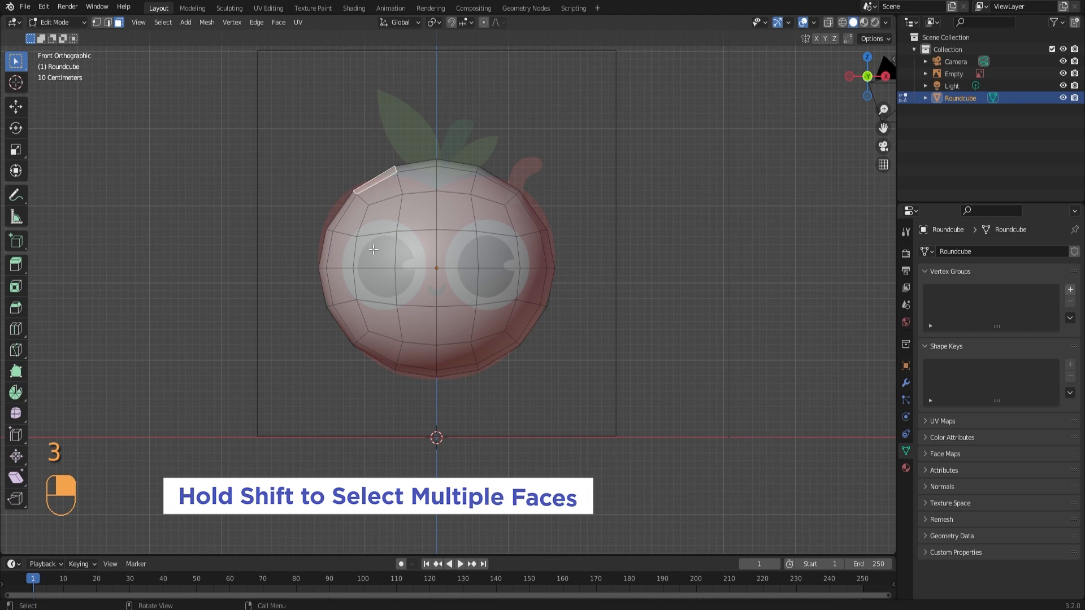
pyautogui.click(373, 249)
pyautogui.keyDown('shift'); pyautogui.click(377, 284); pyautogui.keyUp('shift')
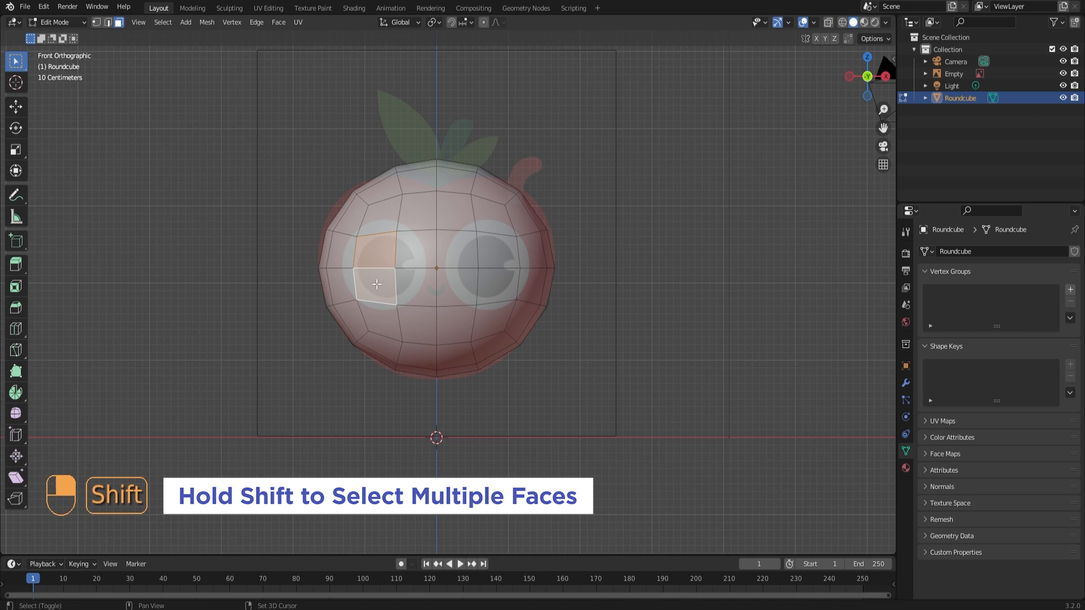
pyautogui.scroll(3, 377, 284)
pyautogui.keyDown('shift'); pyautogui.click(548, 213); pyautogui.keyUp('shift')
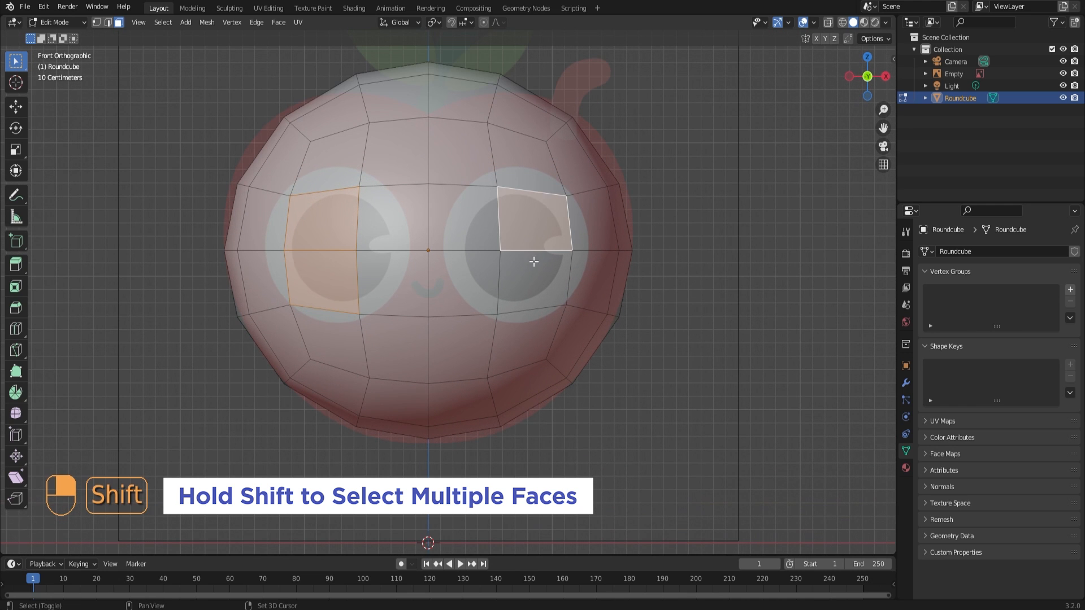
pyautogui.keyDown('shift'); pyautogui.click(532, 272); pyautogui.keyUp('shift')
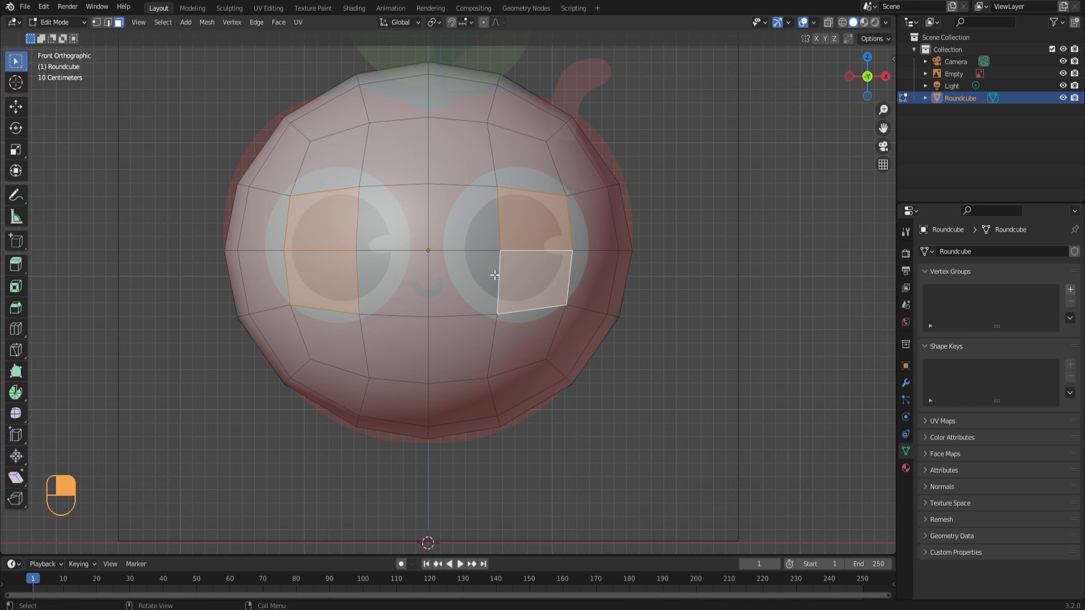
pyautogui.press('x')
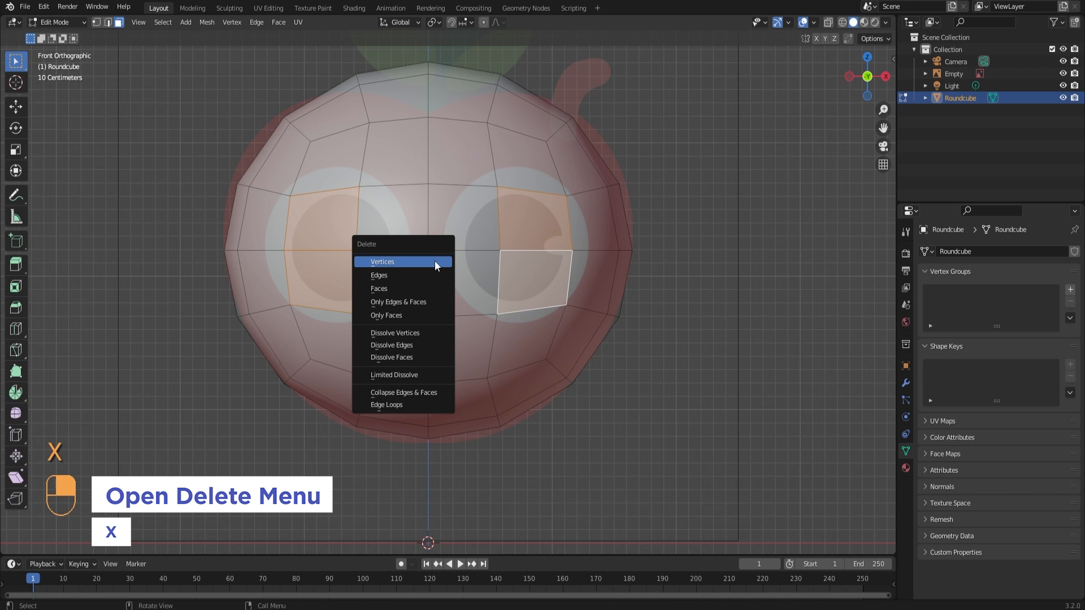
pyautogui.click(410, 286)
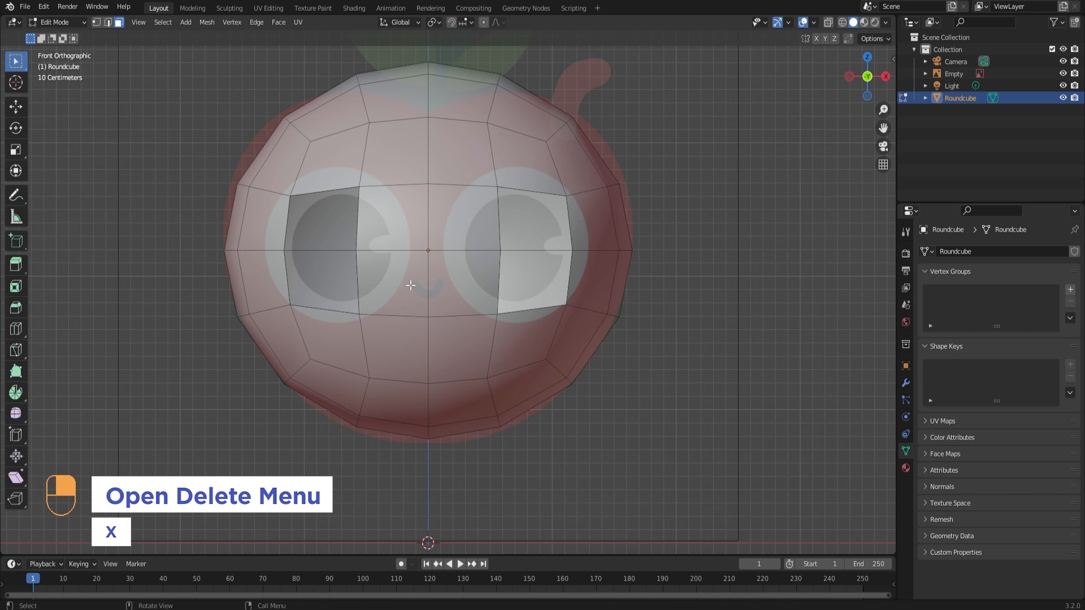
# Select the middle vertex on the inner edge of the right eye opening in vertex selection mode
pyautogui.scroll(-1, 413, 282)
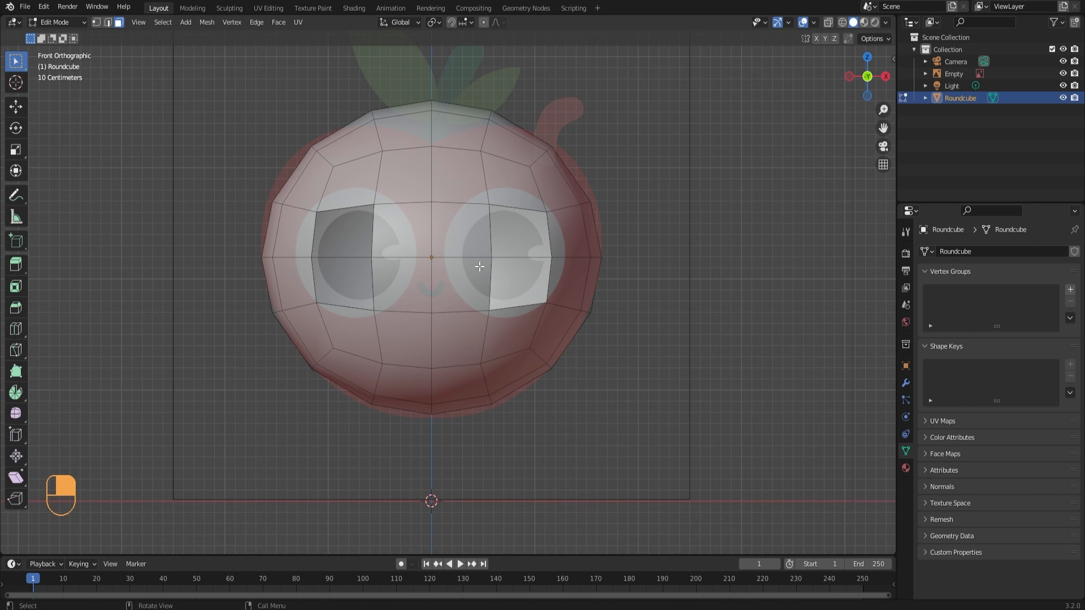
pyautogui.moveTo(536, 256); pyautogui.dragTo(315, 281, button='middle')
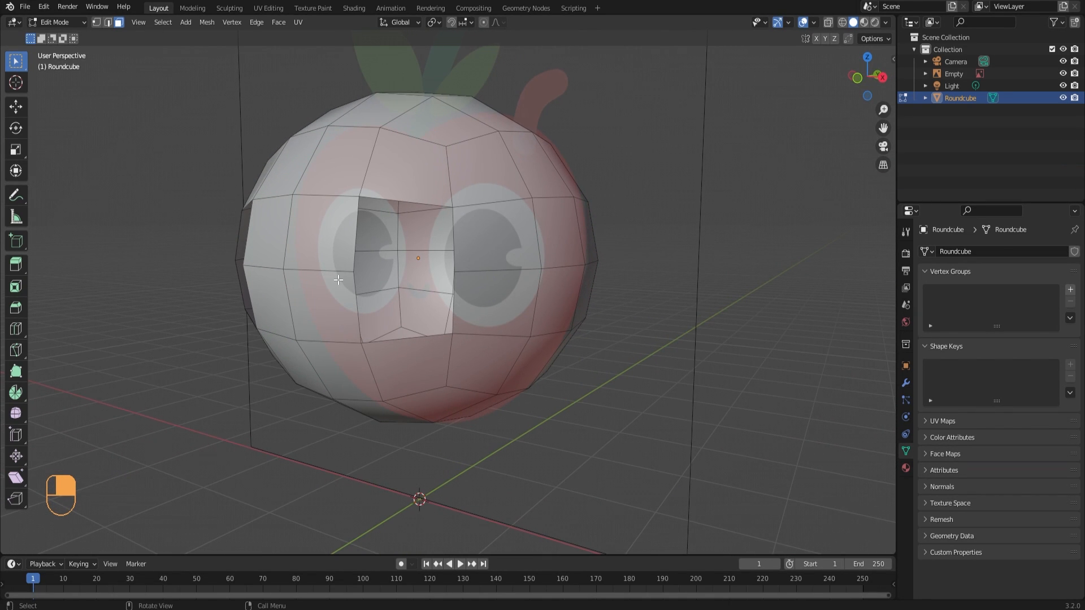
pyautogui.press('1')
pyautogui.click(354, 273)
pyautogui.moveTo(412, 283); pyautogui.dragTo(376, 299, button='middle')
# Try moving the selected eye-opening vertex freely and sliding it along its connected edges
pyautogui.press('g')
pyautogui.rightClick(335, 298)
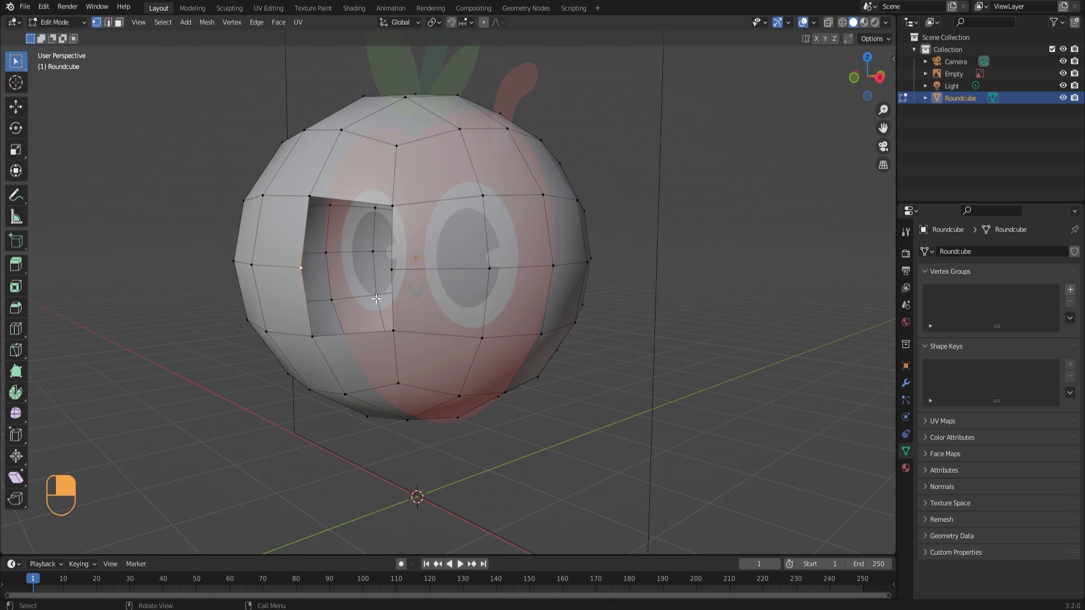
pyautogui.press('g')
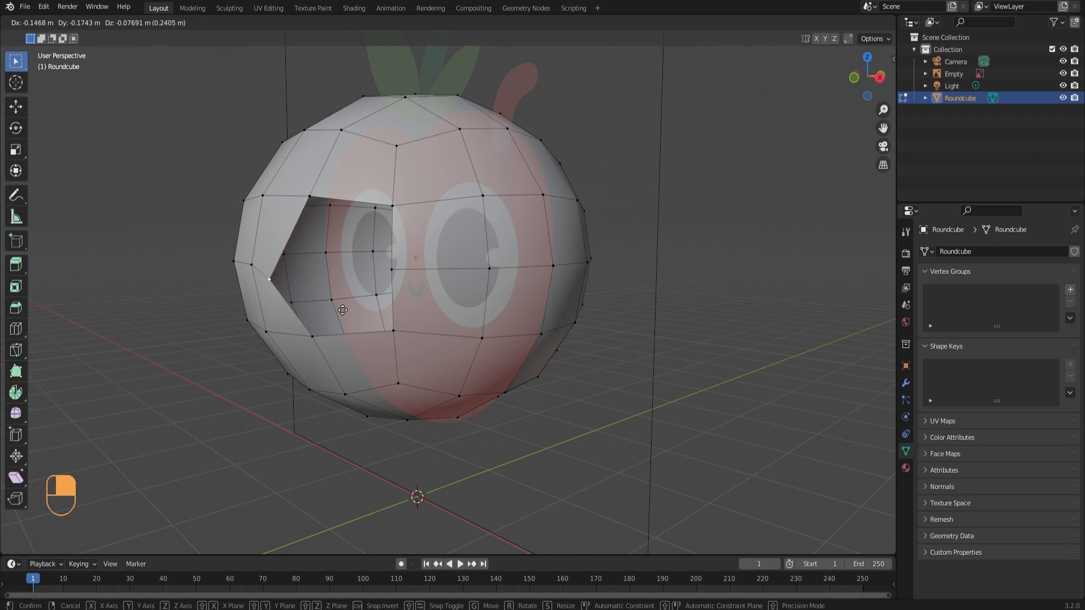
pyautogui.rightClick(338, 309)
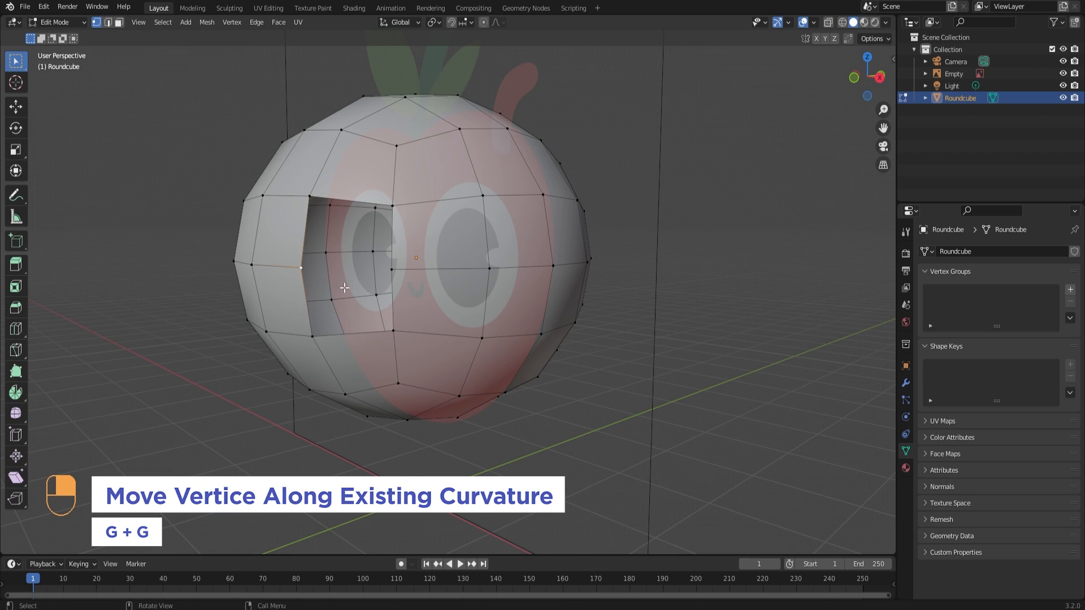
pyautogui.press('g')
pyautogui.press('g')
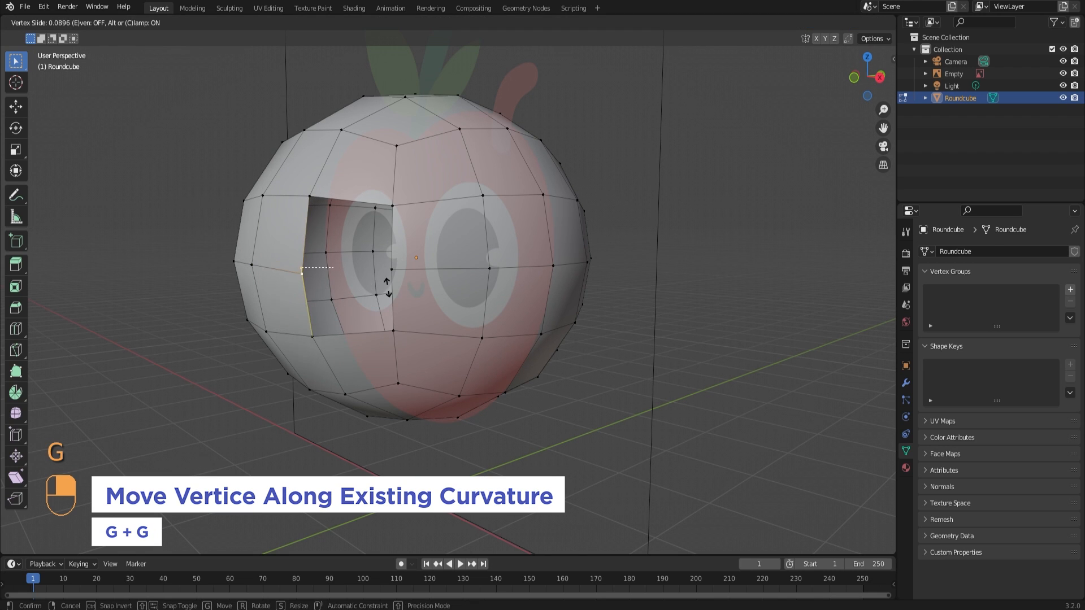
pyautogui.rightClick(322, 286)
# In front view, slide the right eye opening's inner middle vertex toward the midline by 0.860 and its outer middle vertex outward
pyautogui.moveTo(325, 286); pyautogui.dragTo(415, 284, button='middle')
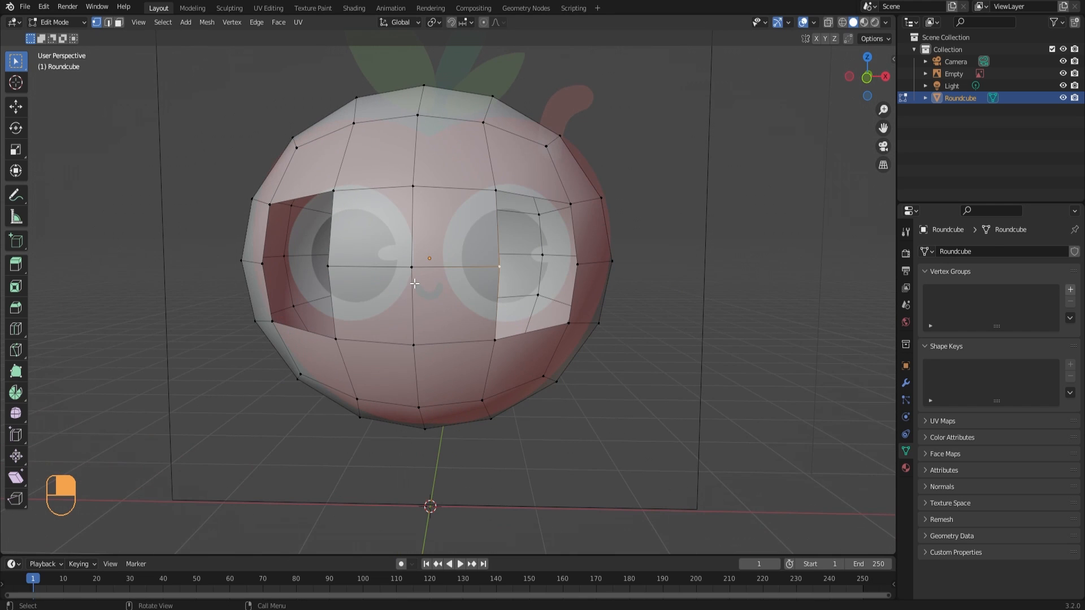
pyautogui.press('KP_1')
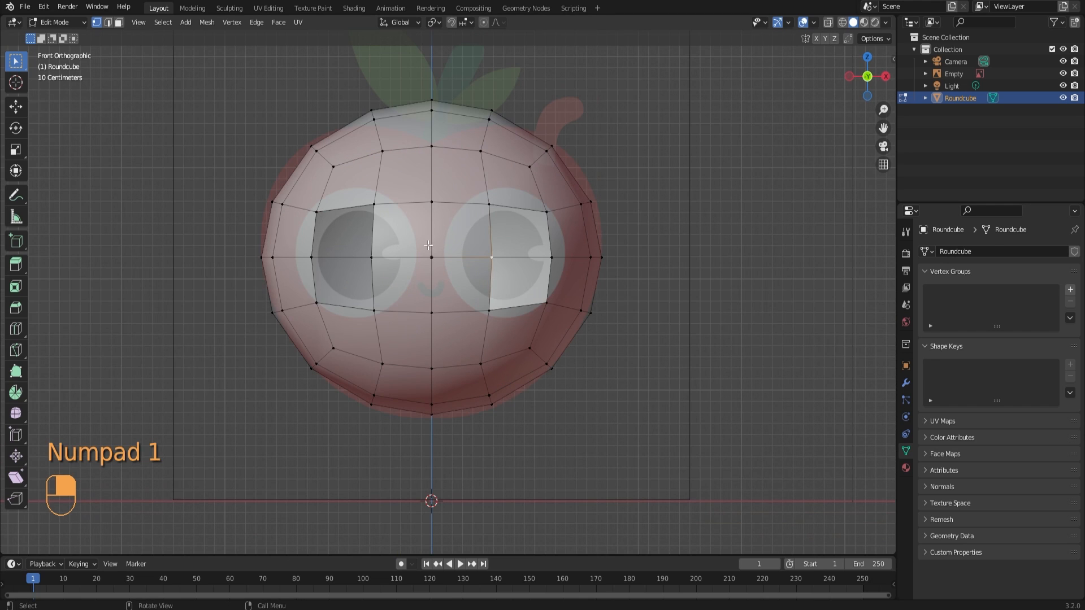
pyautogui.press('g')
pyautogui.press('g')
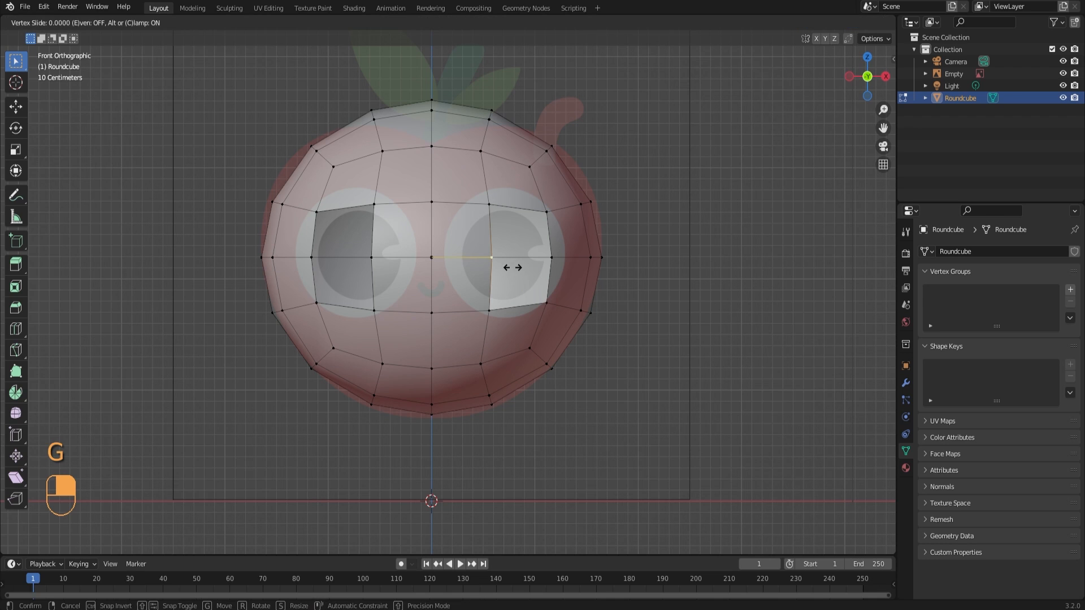
pyautogui.click(456, 273)
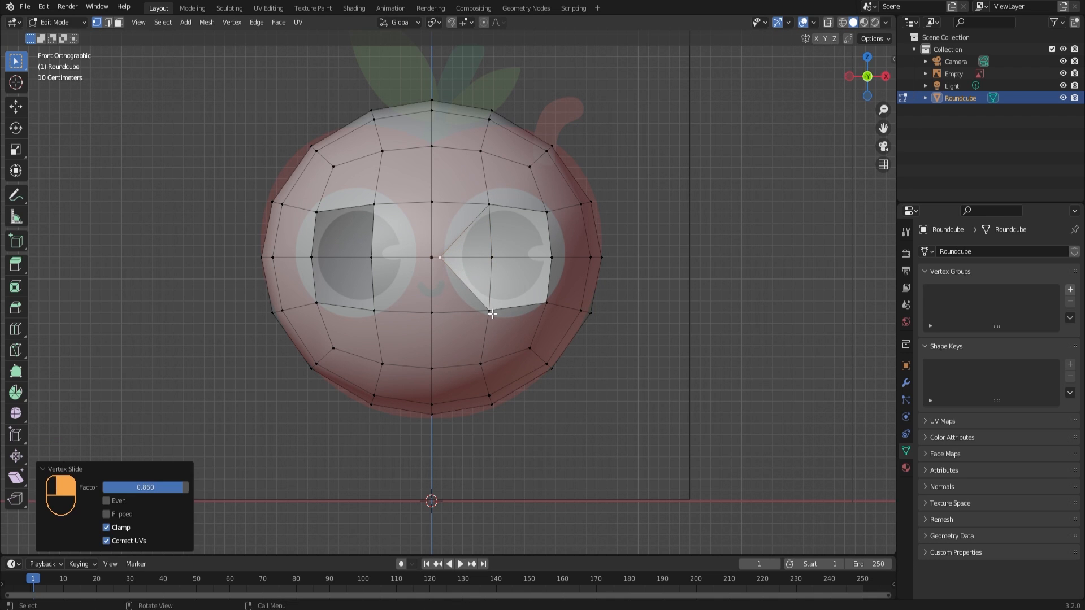
pyautogui.press('g')
pyautogui.press('g')
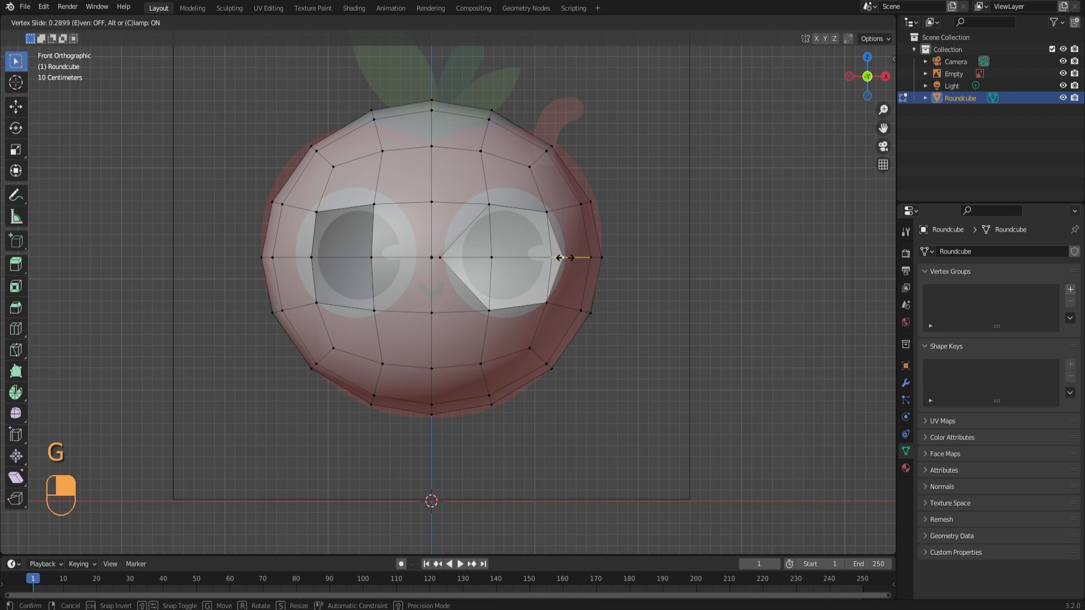
pyautogui.click(582, 258)
# Slide the right eye opening's lower inner vertex toward the midline and its lower outer vertex slightly outward
pyautogui.click(490, 311)
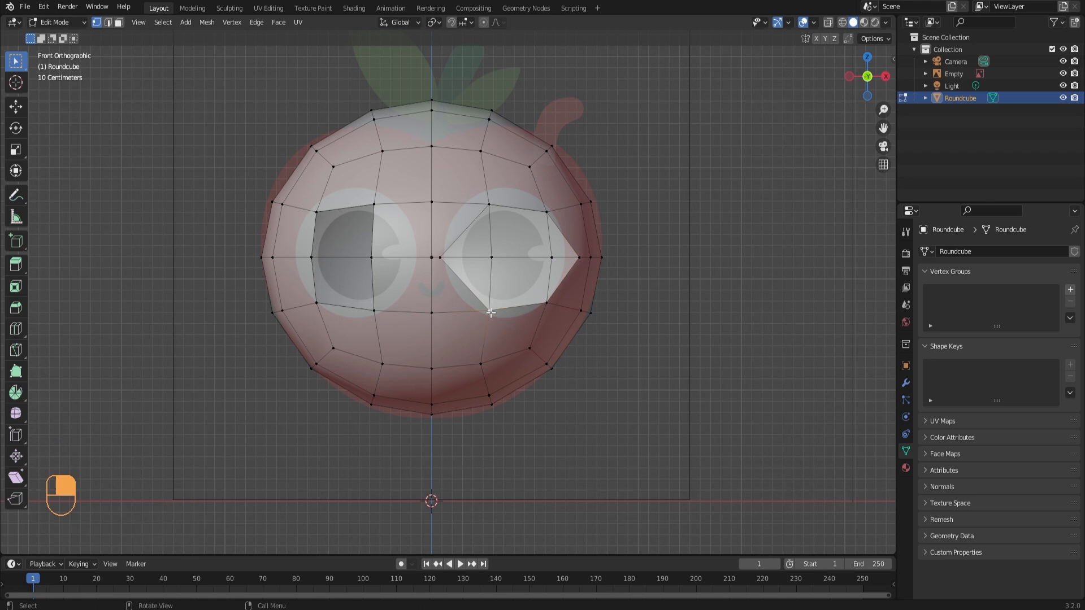
pyautogui.press('g')
pyautogui.press('g')
pyautogui.click(509, 311)
pyautogui.click(547, 304)
pyautogui.press('g')
pyautogui.press('g')
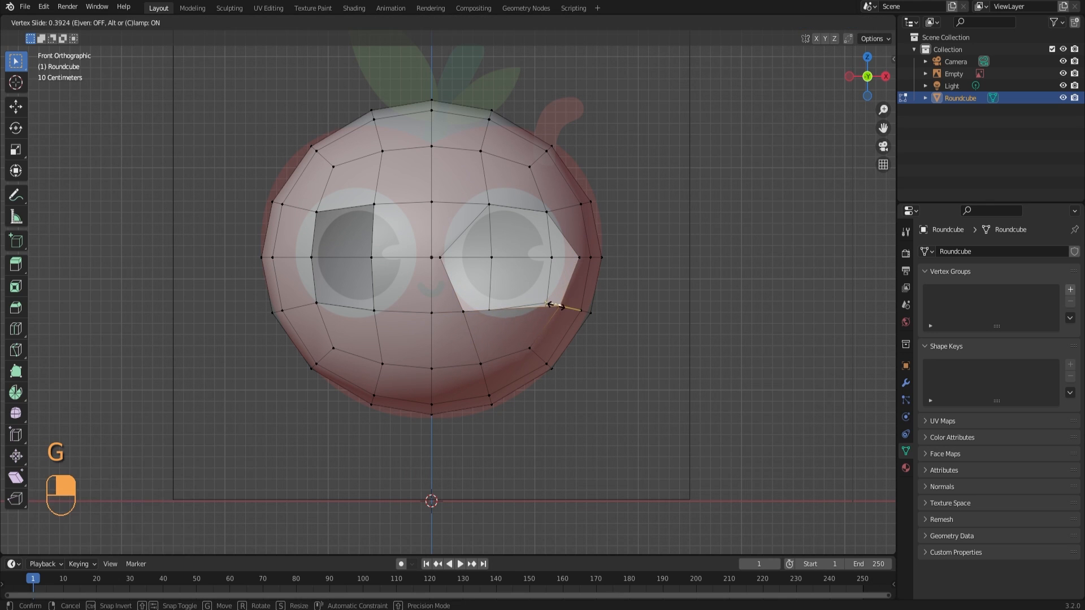
pyautogui.click(555, 306)
# Slide the two upper corner vertices of the right eye opening upward along their vertical edges
pyautogui.click(489, 204)
pyautogui.press('g')
pyautogui.press('g')
pyautogui.click(485, 177)
pyautogui.click(545, 212)
pyautogui.press('g')
pyautogui.press('g')
pyautogui.click(546, 181)
# Slide the right eye opening's upper inner vertex toward the midline and raise the neighbouring midline vertex along its edge
pyautogui.click(485, 177)
pyautogui.press('g')
pyautogui.press('g')
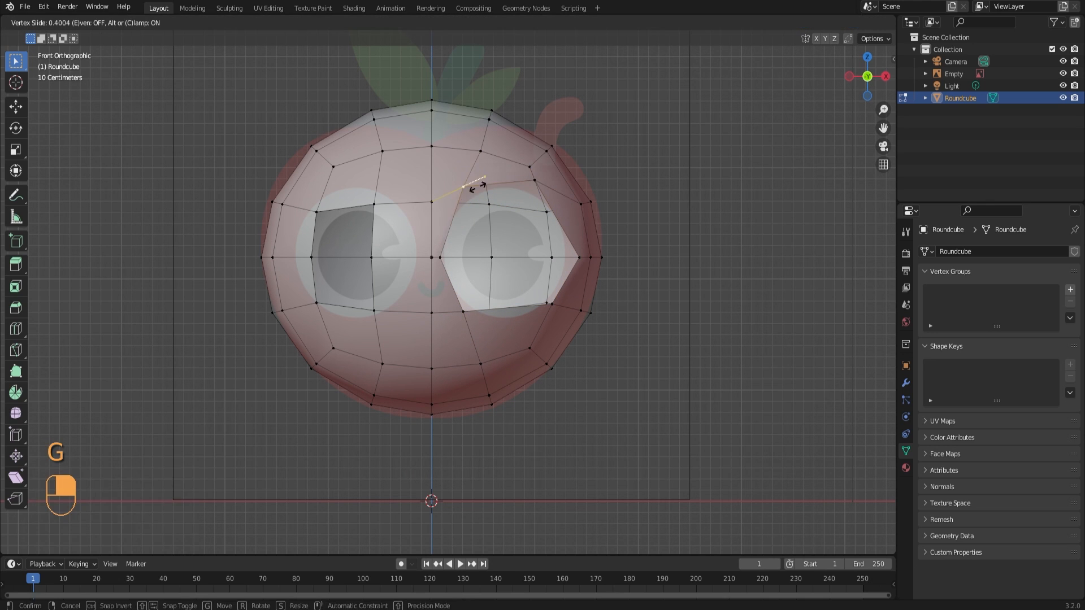
pyautogui.click(475, 185)
pyautogui.click(432, 202)
pyautogui.press('g')
pyautogui.press('g')
# Slide the right eye opening's upper outer vertex slightly back down and adjust its lower outer vertex by a slide factor of 0.112
pyautogui.click(534, 181)
pyautogui.press('g')
pyautogui.press('g')
pyautogui.click(543, 192)
pyautogui.click(554, 304)
pyautogui.press('g')
pyautogui.press('g')
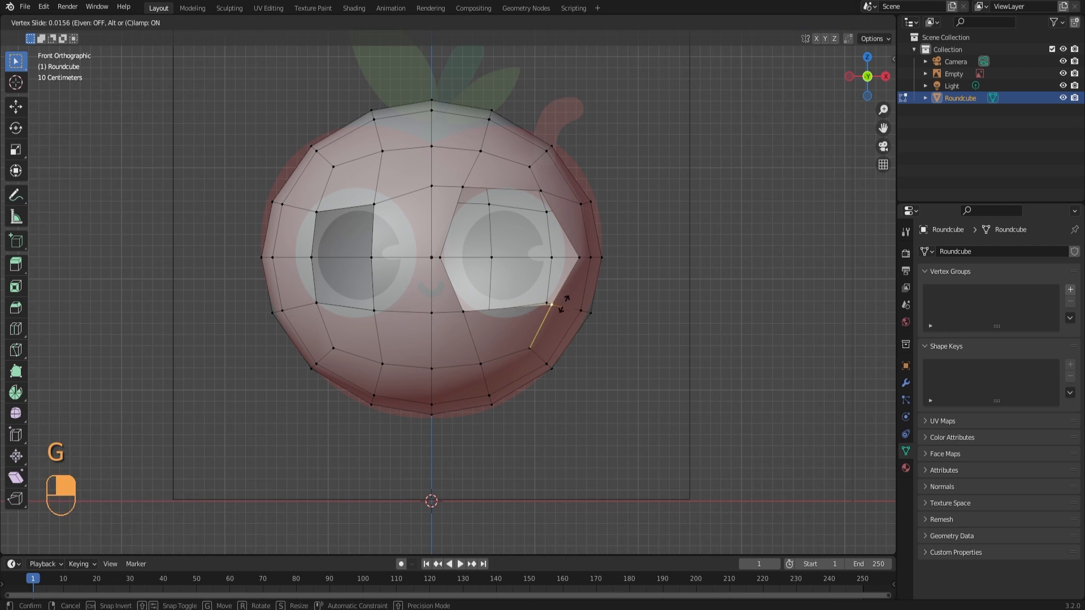
pyautogui.click(559, 308)
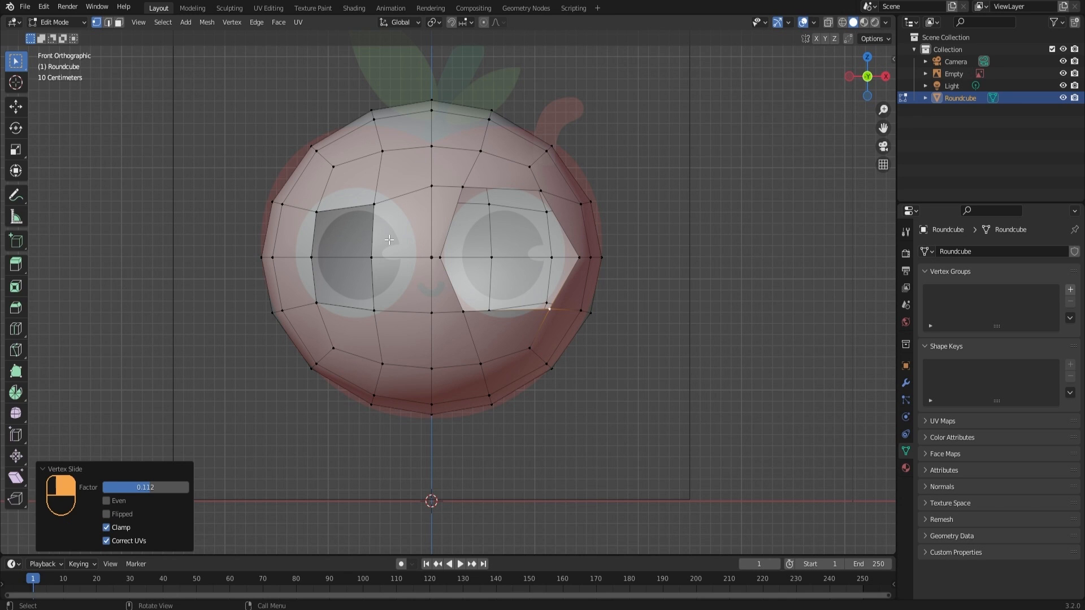
# Delete all faces of the sphere's left half, front and back, using X-ray display for the selection and turning it off again
pyautogui.press('3')
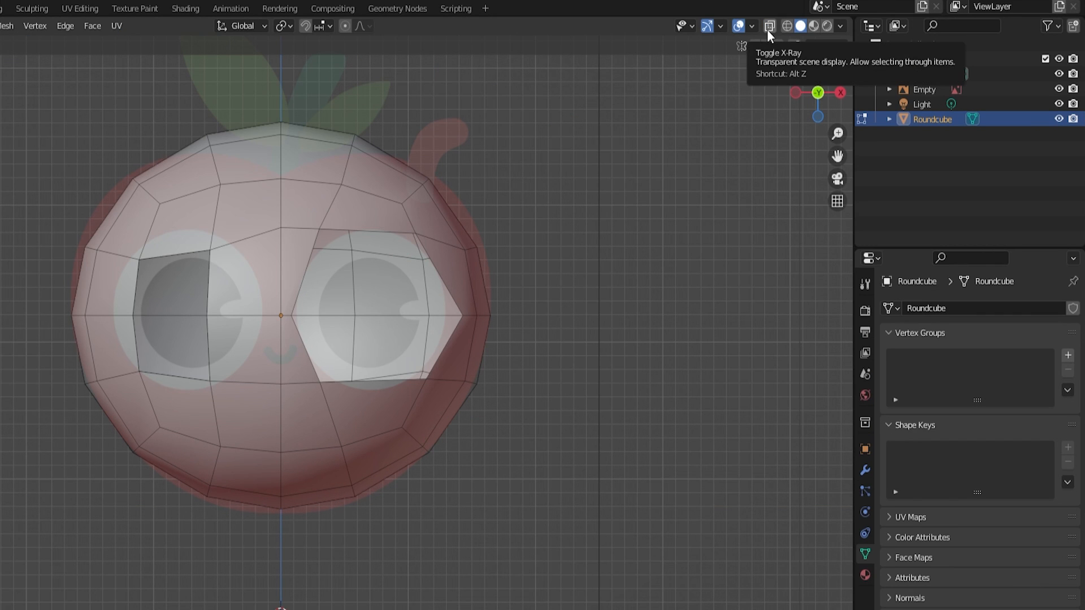
pyautogui.click(828, 23)
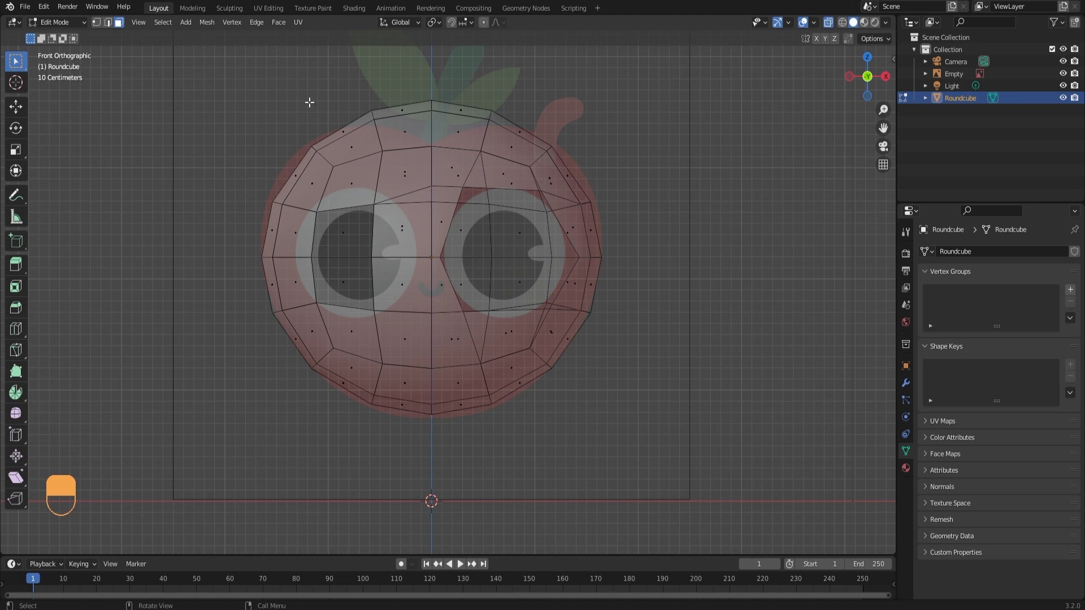
pyautogui.moveTo(258, 65); pyautogui.dragTo(414, 425)
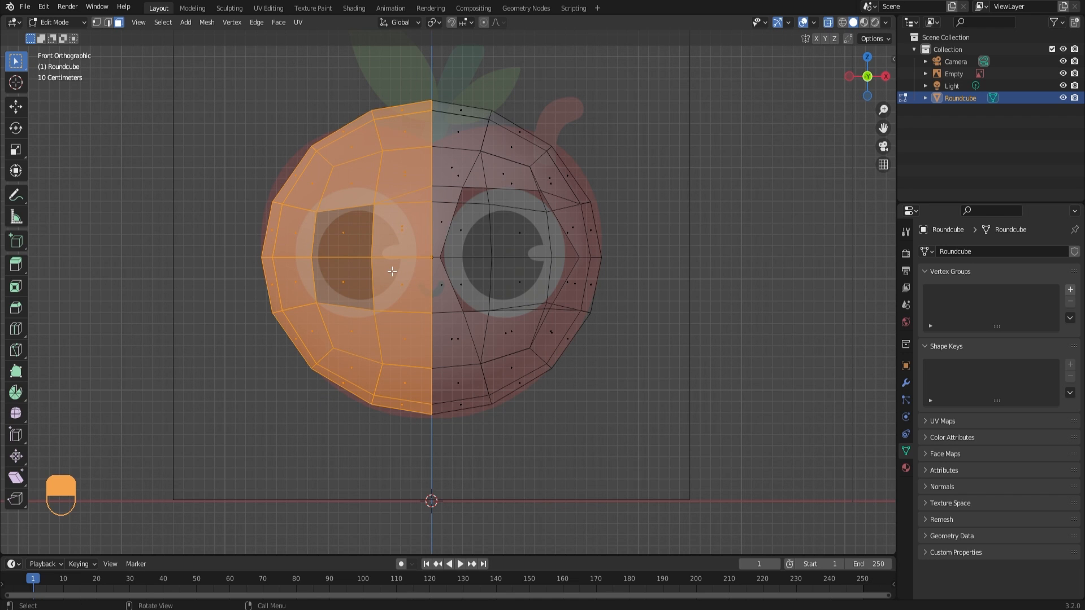
pyautogui.press('x')
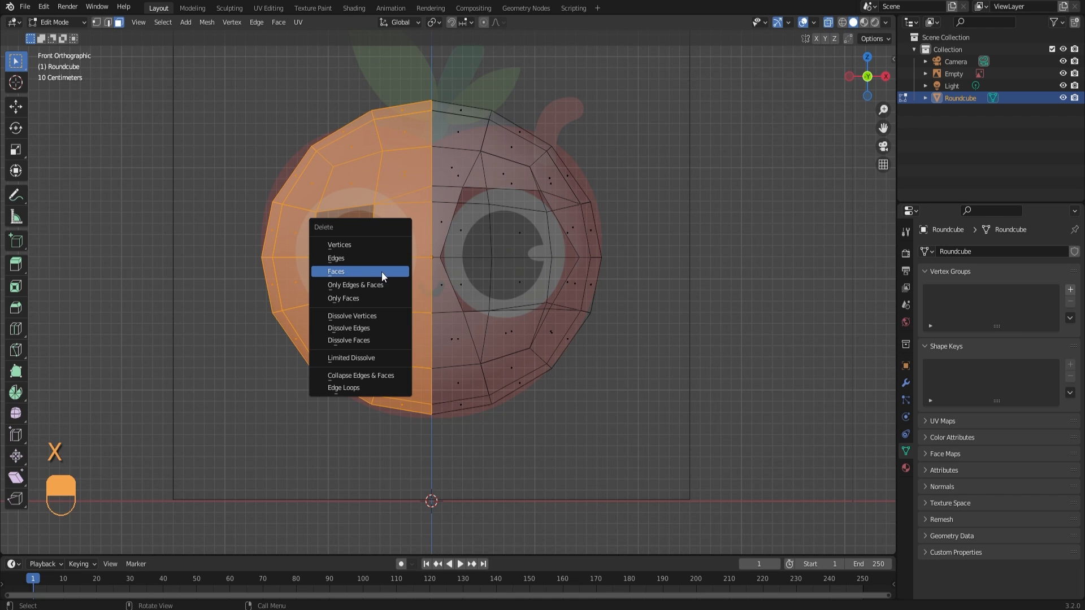
pyautogui.click(381, 272)
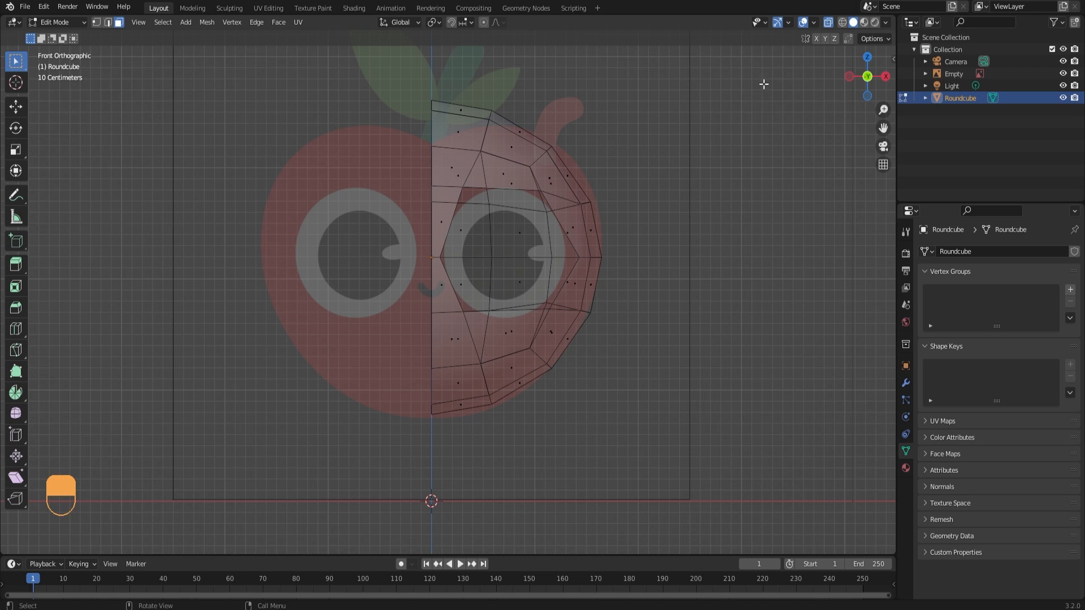
pyautogui.click(828, 22)
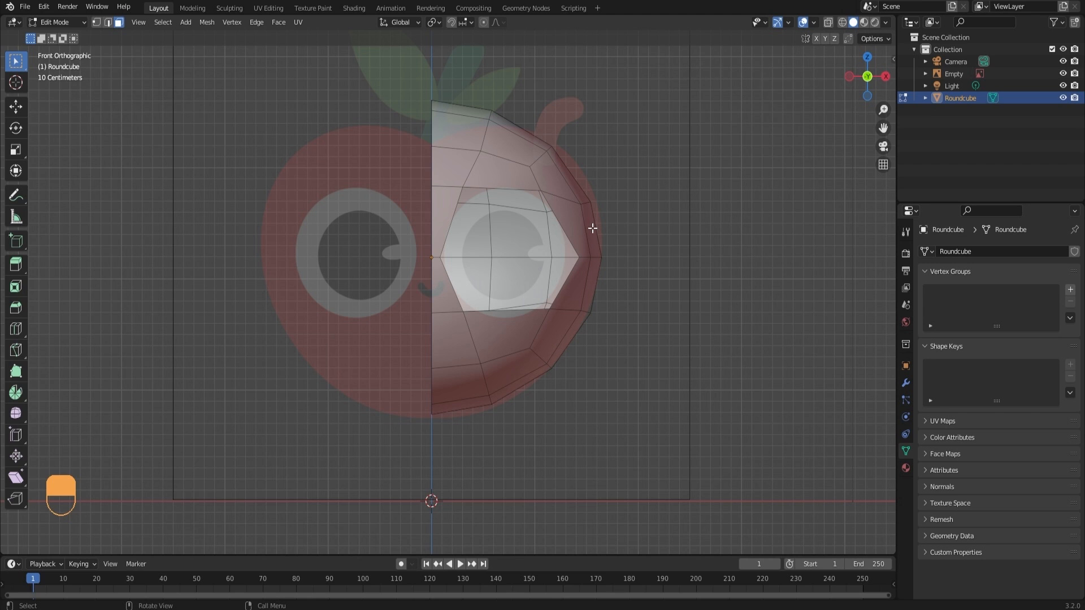
# Add a Mirror modifier on the X axis to the half sphere in Object Mode, enable Clipping, and return to Edit Mode
pyautogui.press('Tab')
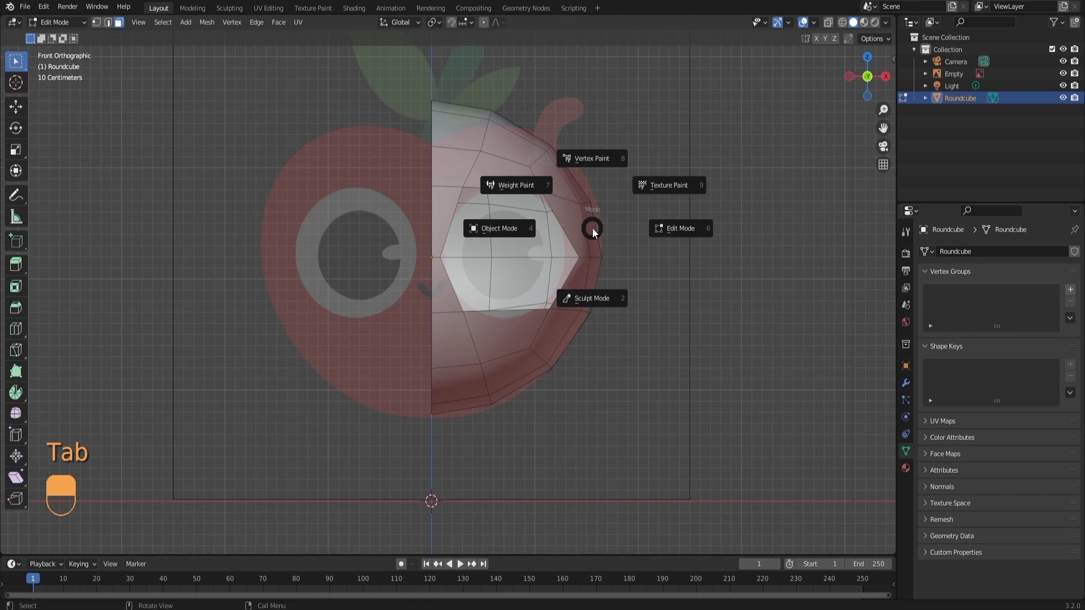
pyautogui.click(525, 234)
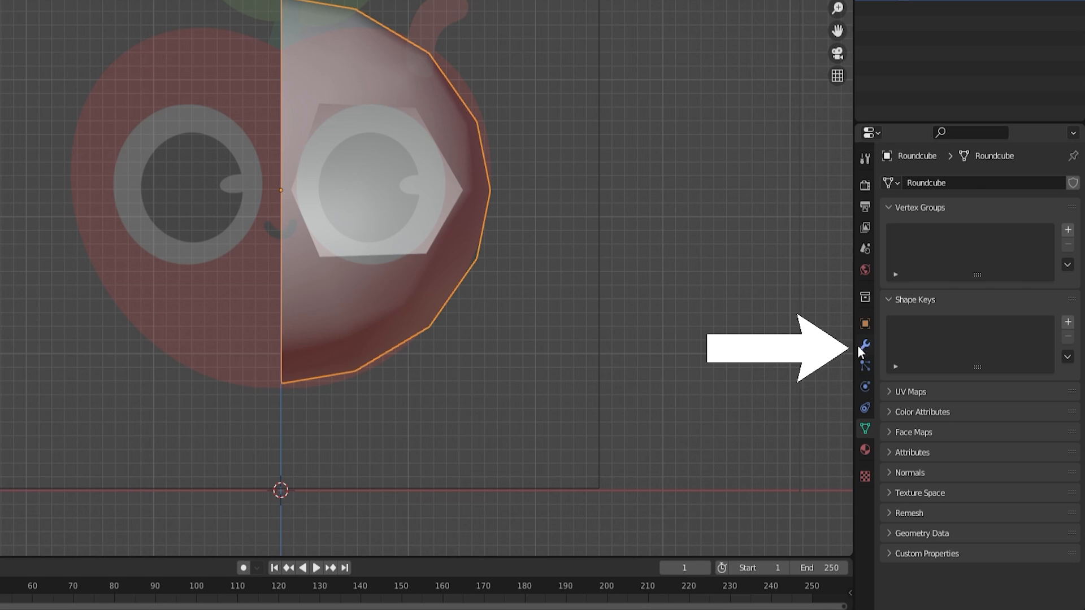
pyautogui.click(864, 347)
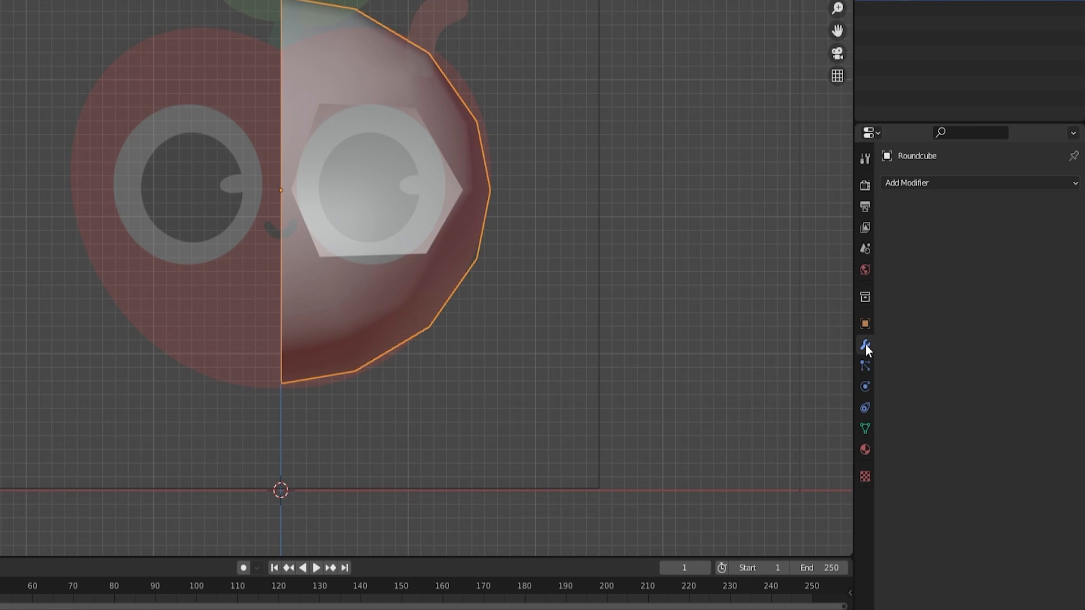
pyautogui.click(926, 187)
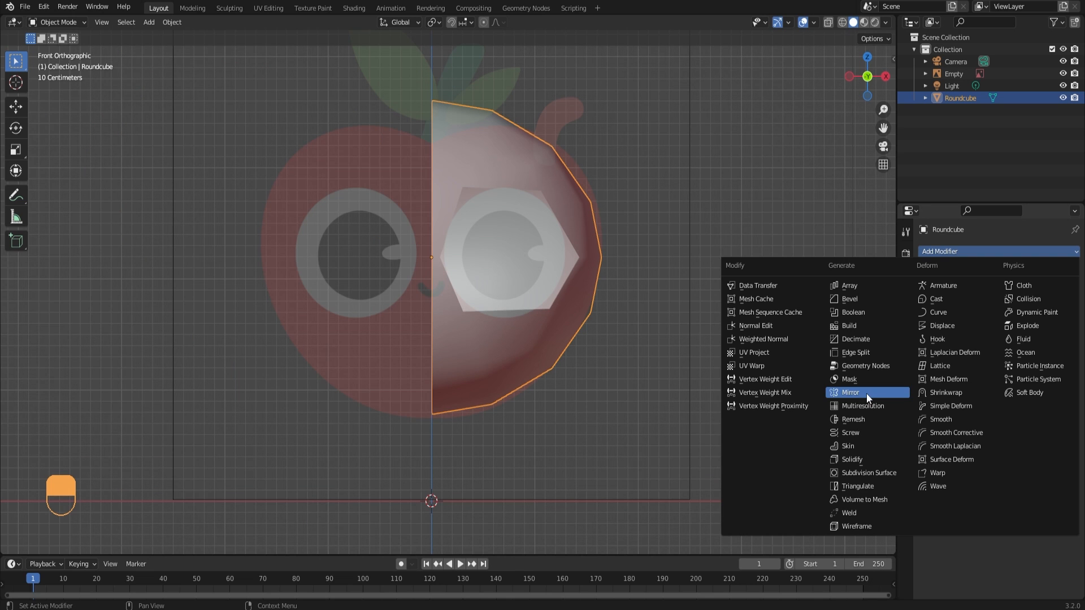
pyautogui.click(826, 357)
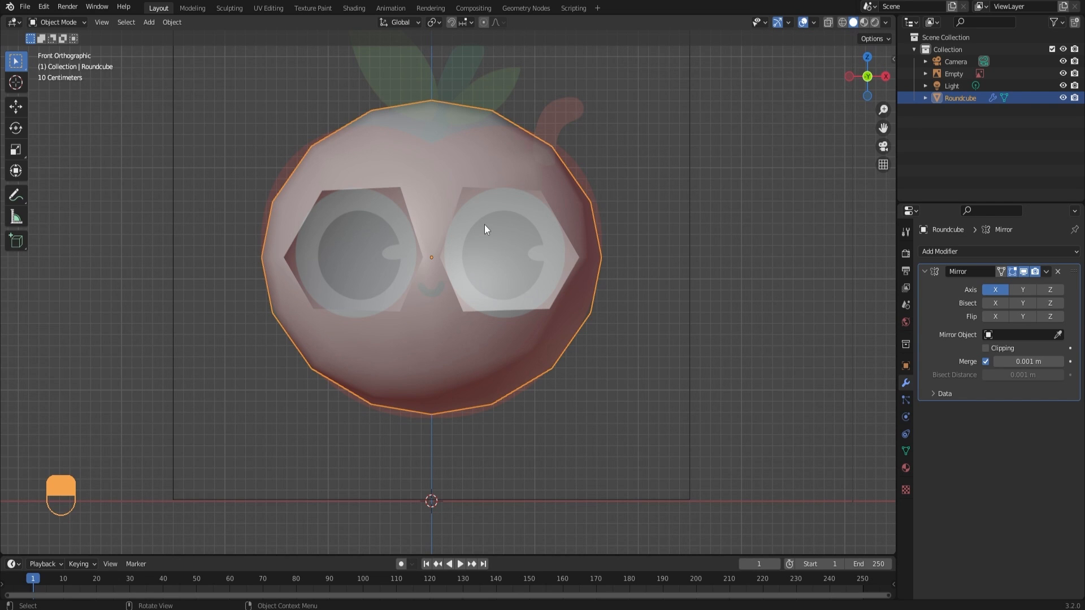
pyautogui.click(986, 348)
pyautogui.press('Tab')
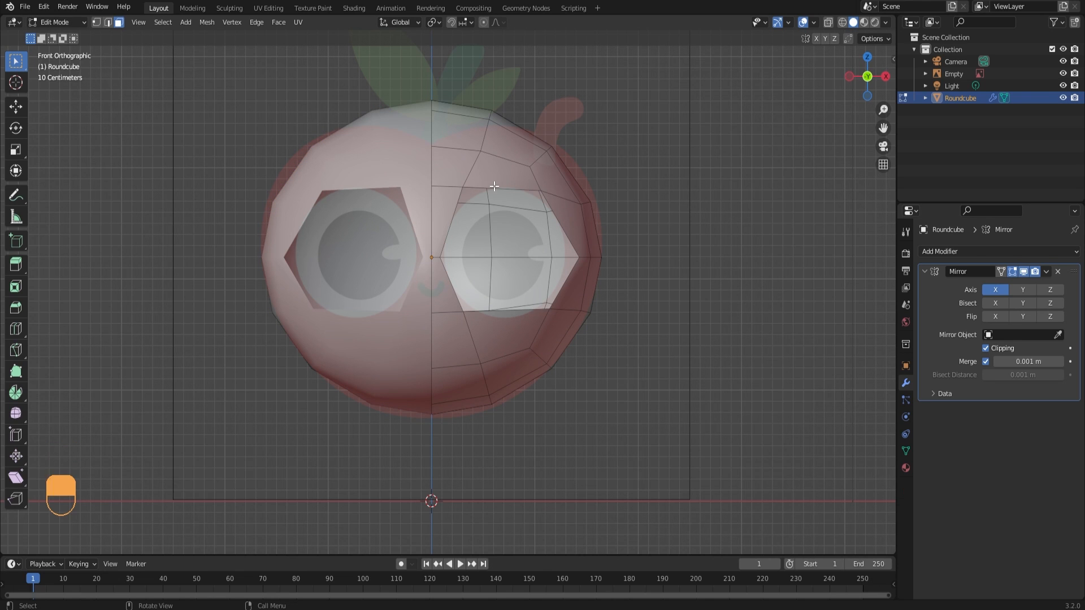
pyautogui.click(497, 172)
pyautogui.press('g')
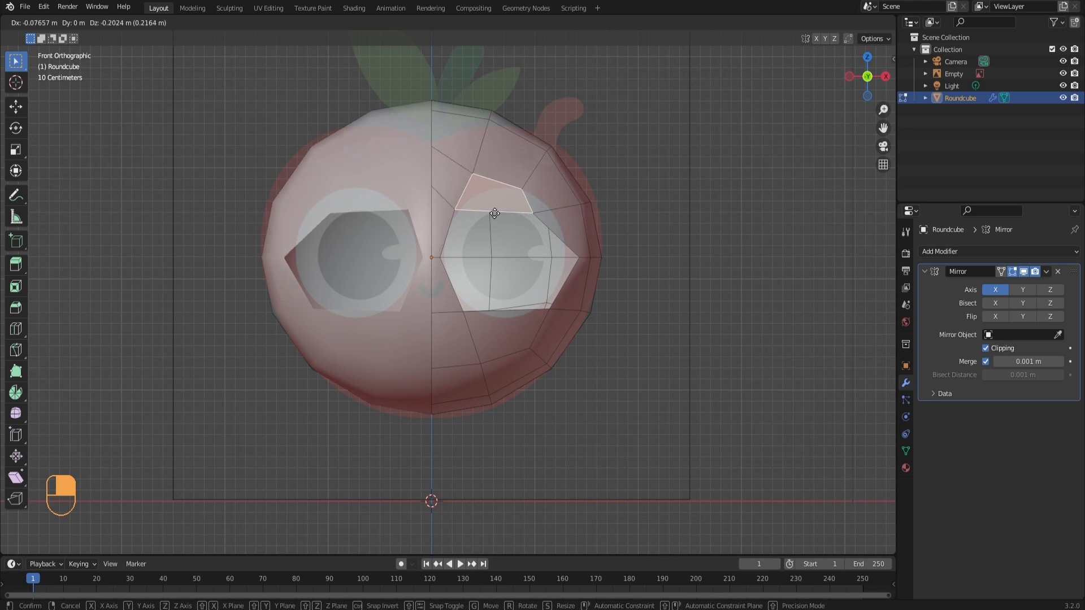
pyautogui.click(528, 200)
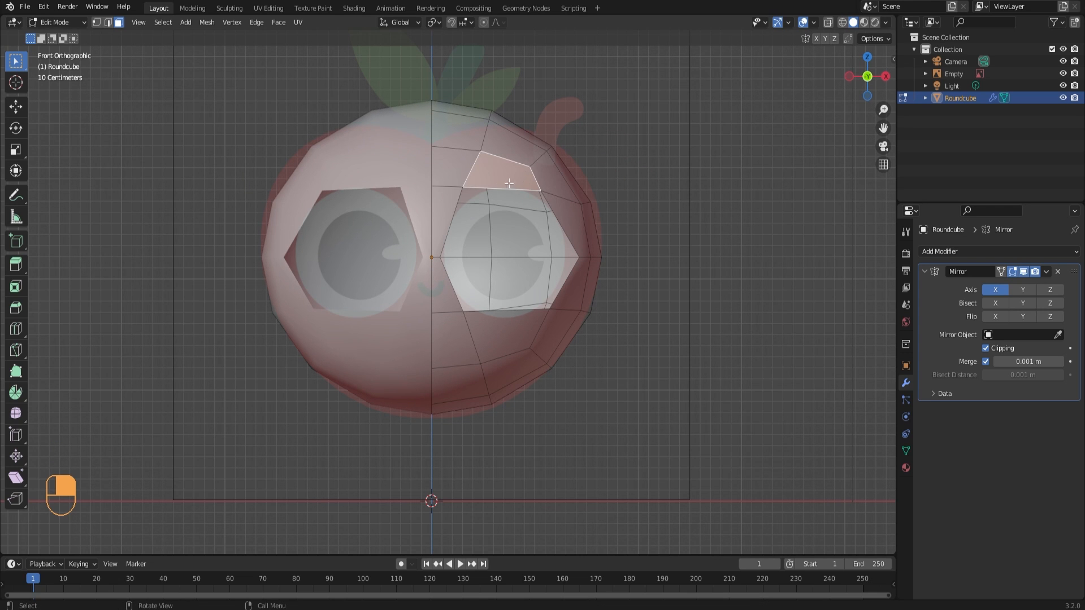
# In vertex selection mode, slide the right eye opening's outer middle vertex along its edge by a factor of 0.310
pyautogui.press('1')
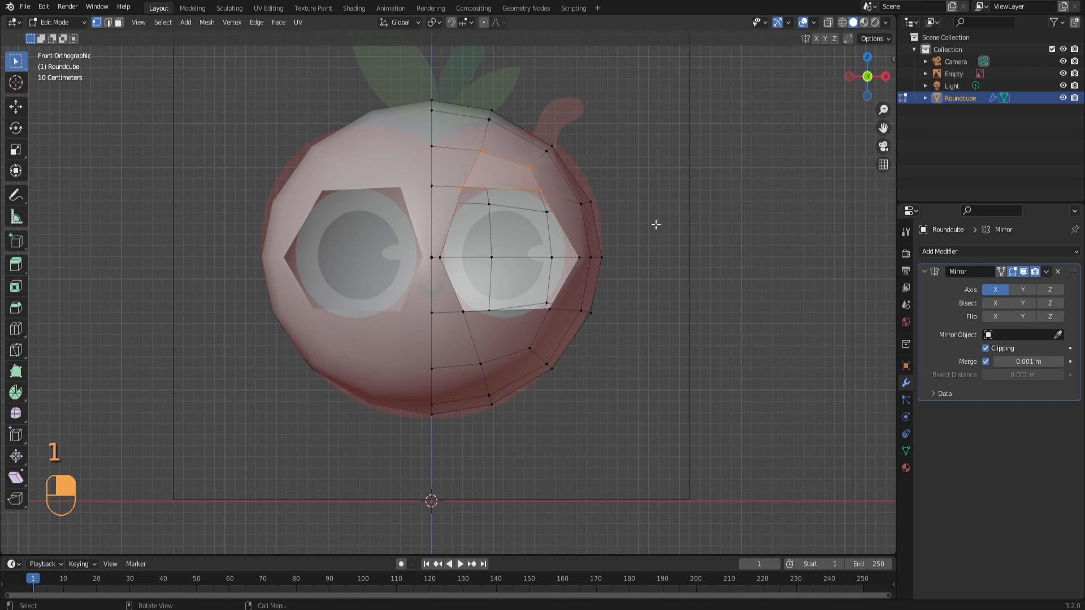
pyautogui.moveTo(678, 214); pyautogui.dragTo(302, 291, button='middle')
pyautogui.press('g')
pyautogui.press('g')
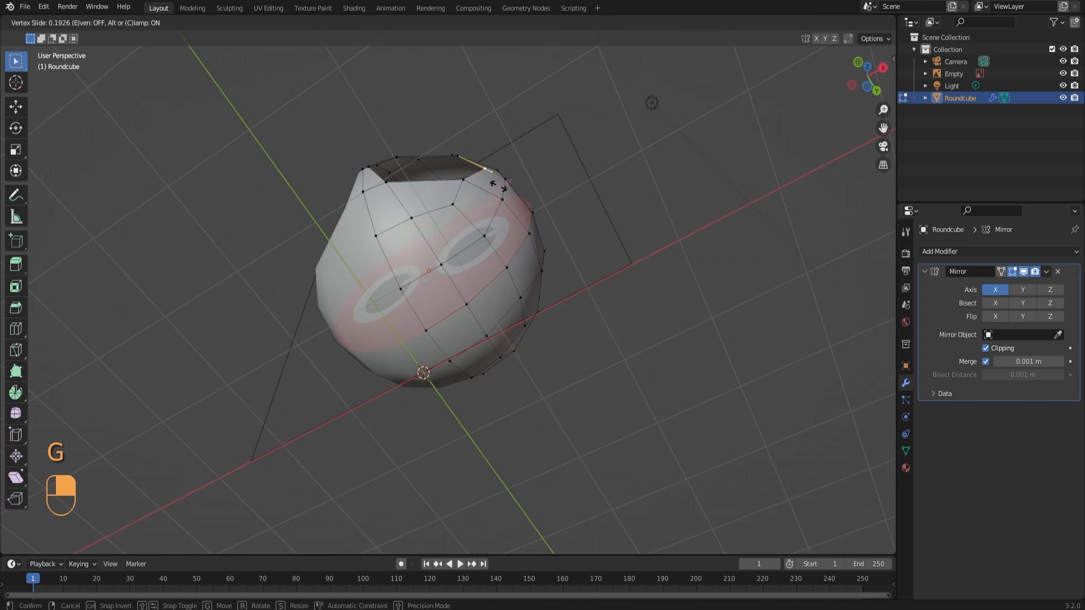
pyautogui.click(489, 185)
pyautogui.moveTo(489, 184); pyautogui.dragTo(409, 287, button='middle')
pyautogui.scroll(3, 409, 287)
pyautogui.press('g')
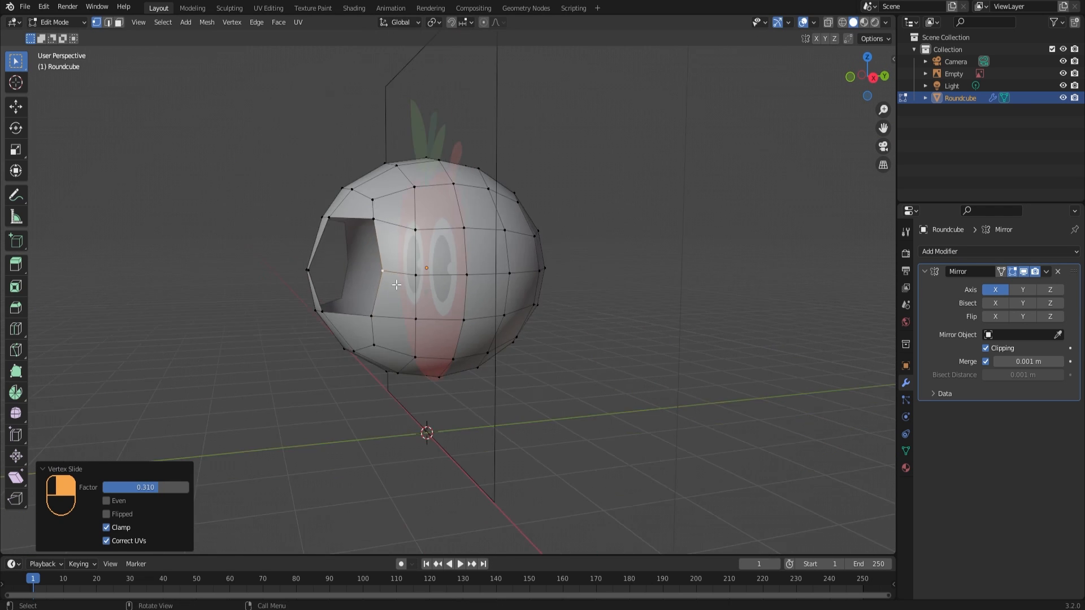
pyautogui.moveTo(397, 285); pyautogui.dragTo(431, 237, button='middle')
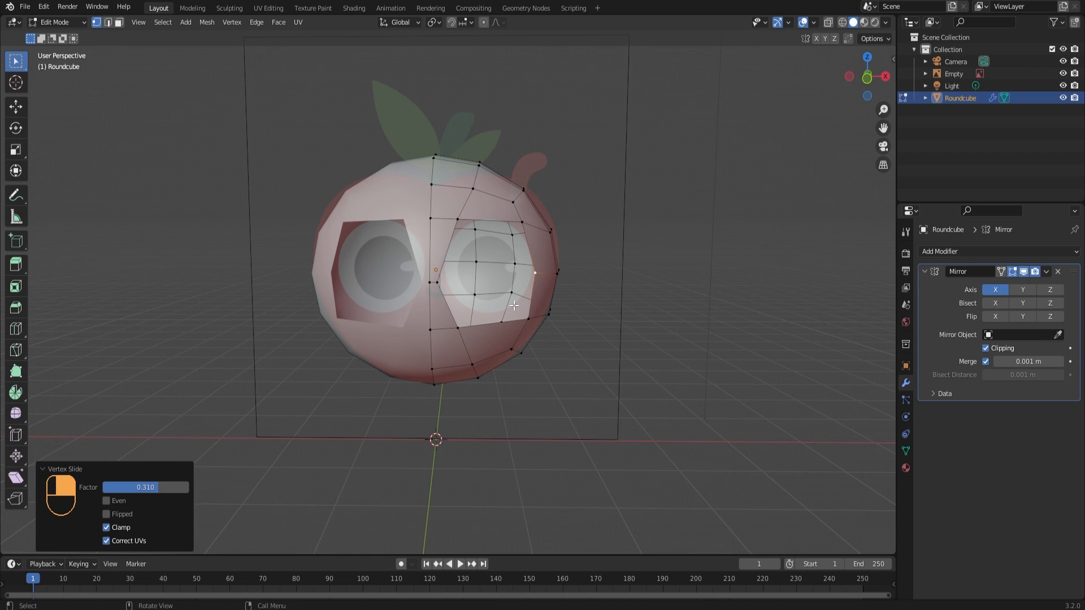
# Switch to Object Mode and add a Catmull-Clark Subdivision Surface modifier below the Mirror modifier
pyautogui.press('Tab')
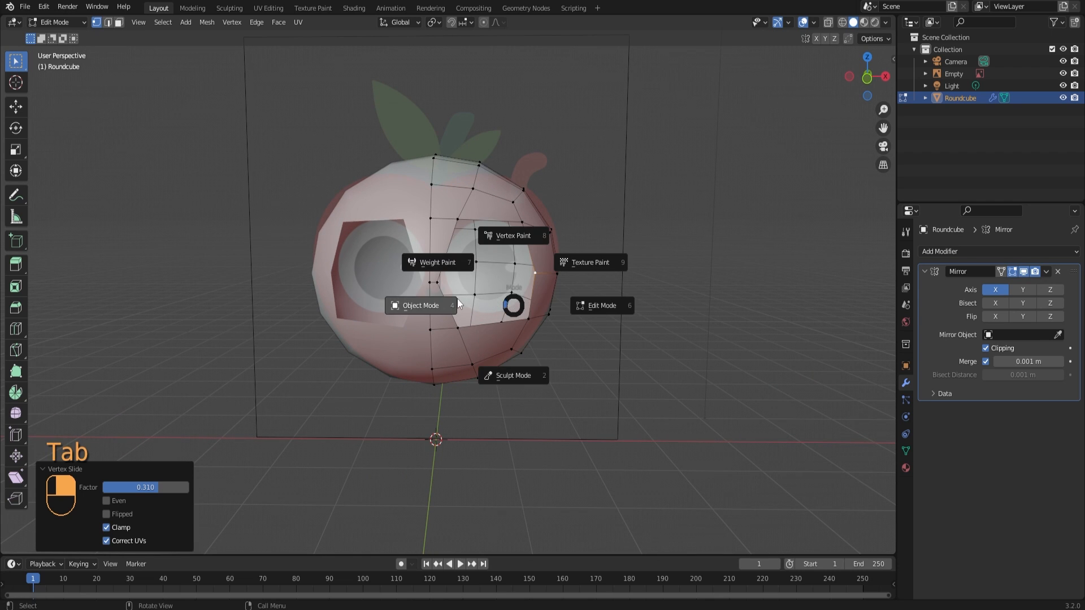
pyautogui.click(456, 300)
pyautogui.moveTo(456, 300); pyautogui.dragTo(615, 222, button='middle')
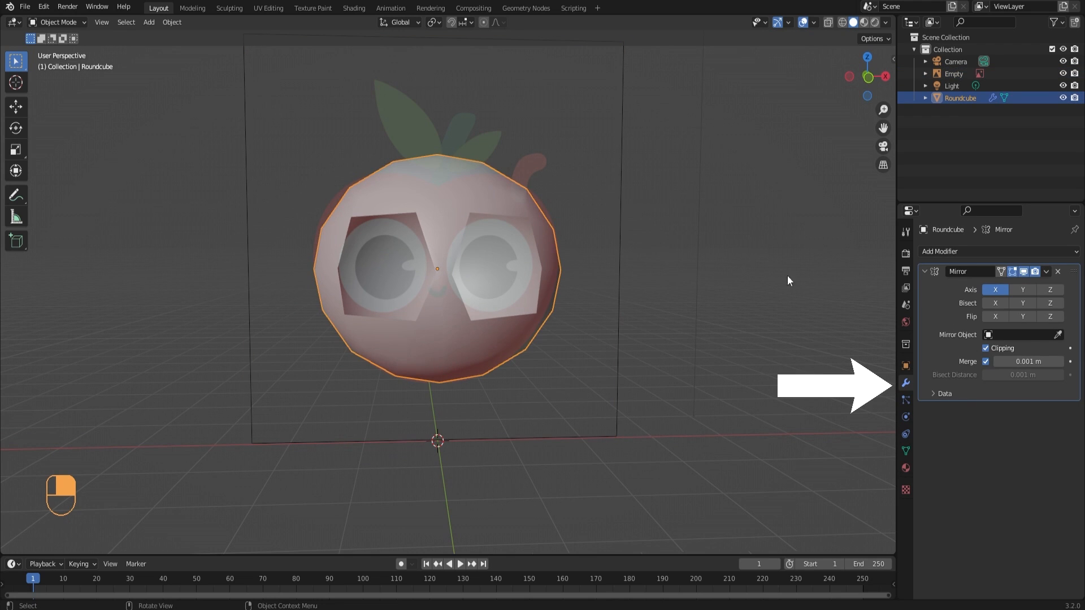
pyautogui.click(938, 251)
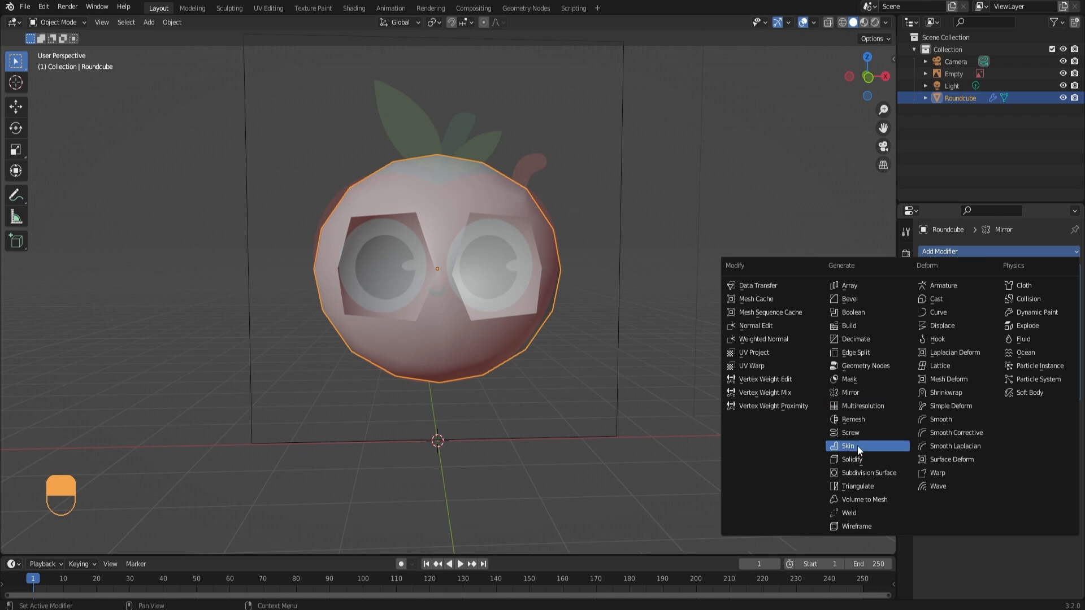
pyautogui.click(880, 474)
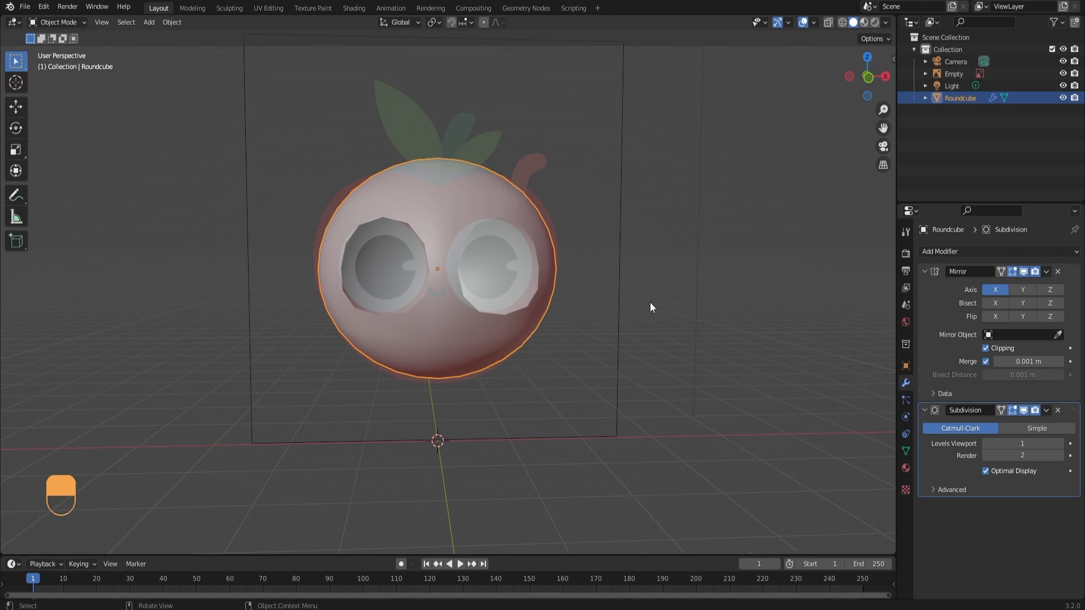
pyautogui.moveTo(649, 304)
pyautogui.mouseDown(button='middle')
pyautogui.moveTo(512, 300)
pyautogui.moveTo(631, 306)
pyautogui.mouseUp(button='middle')
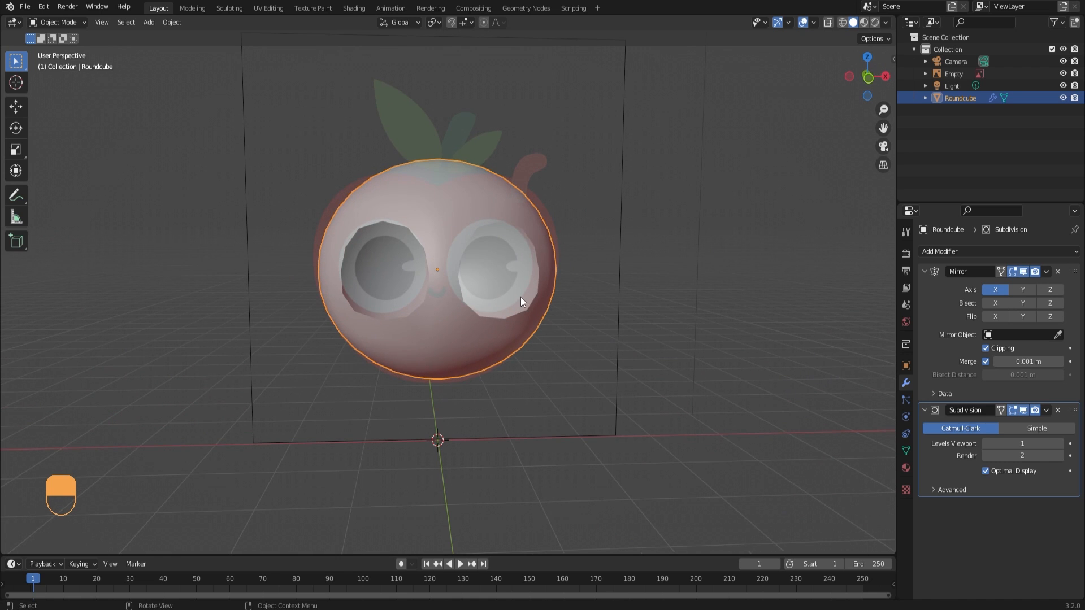
# In Edit Mode, slide the right eye opening's upper outer vertex slightly down along the edge of the opening
pyautogui.press('`')
pyautogui.click(491, 228)
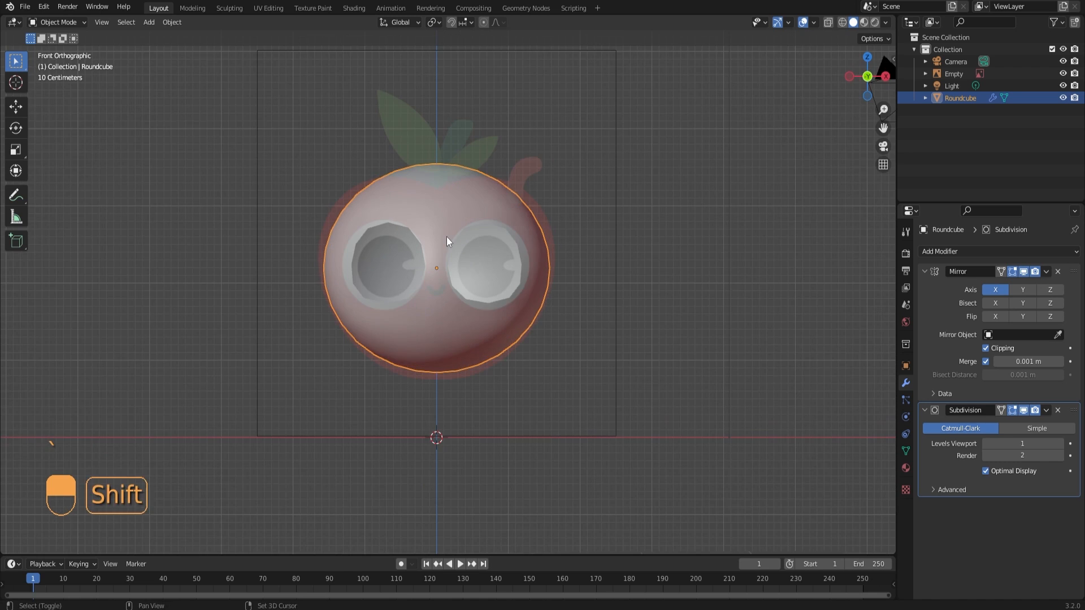
pyautogui.keyDown('shift'); pyautogui.moveTo(446, 236); pyautogui.dragTo(439, 251, button='middle'); pyautogui.keyUp('shift')
pyautogui.scroll(1, 439, 251)
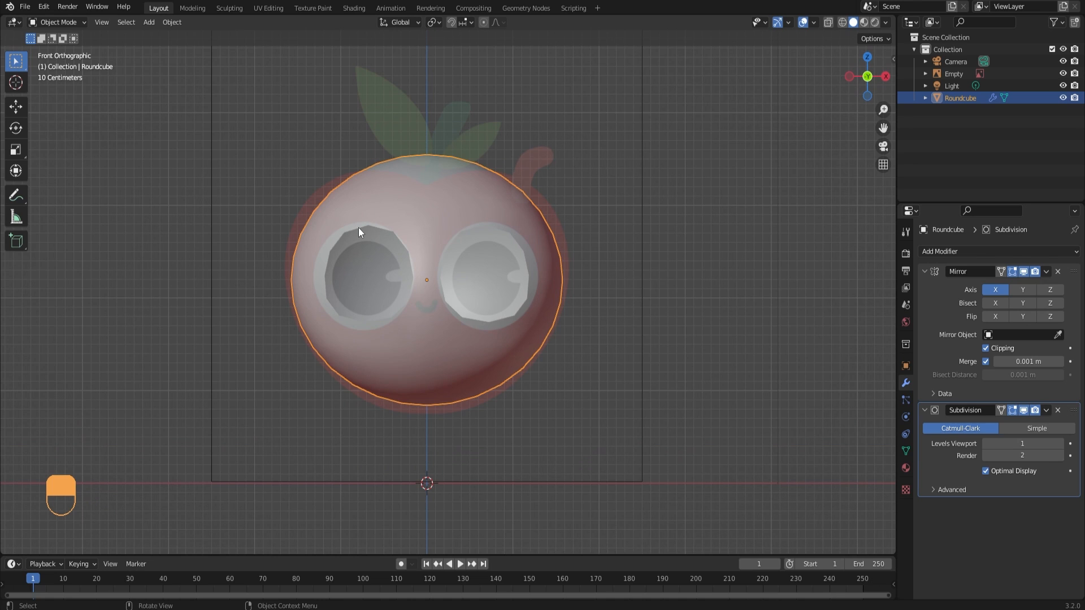
pyautogui.scroll(1, 358, 227)
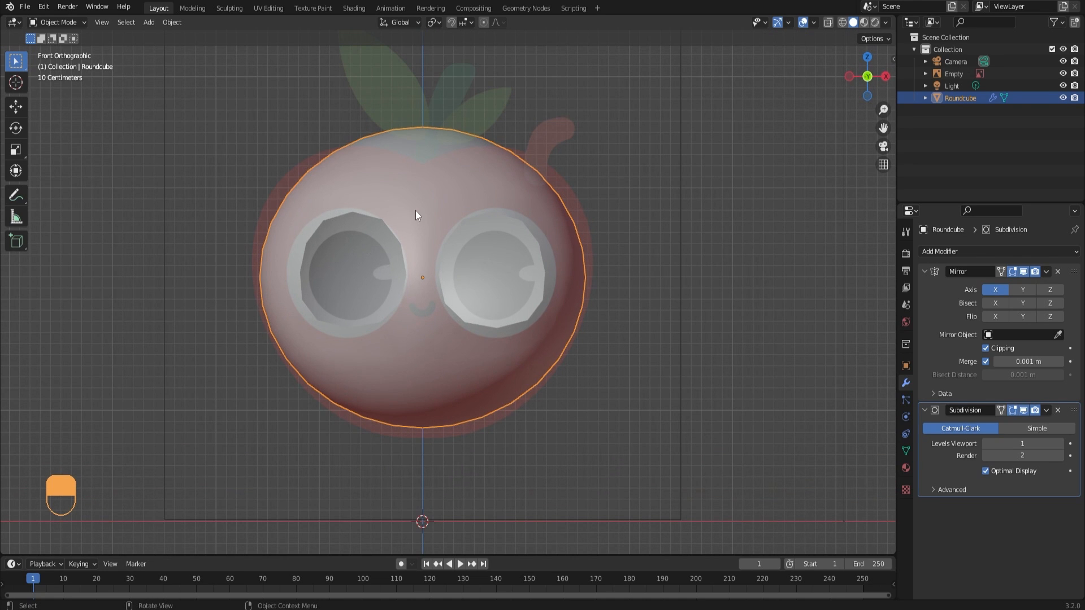
pyautogui.press('Tab')
pyautogui.click(487, 211)
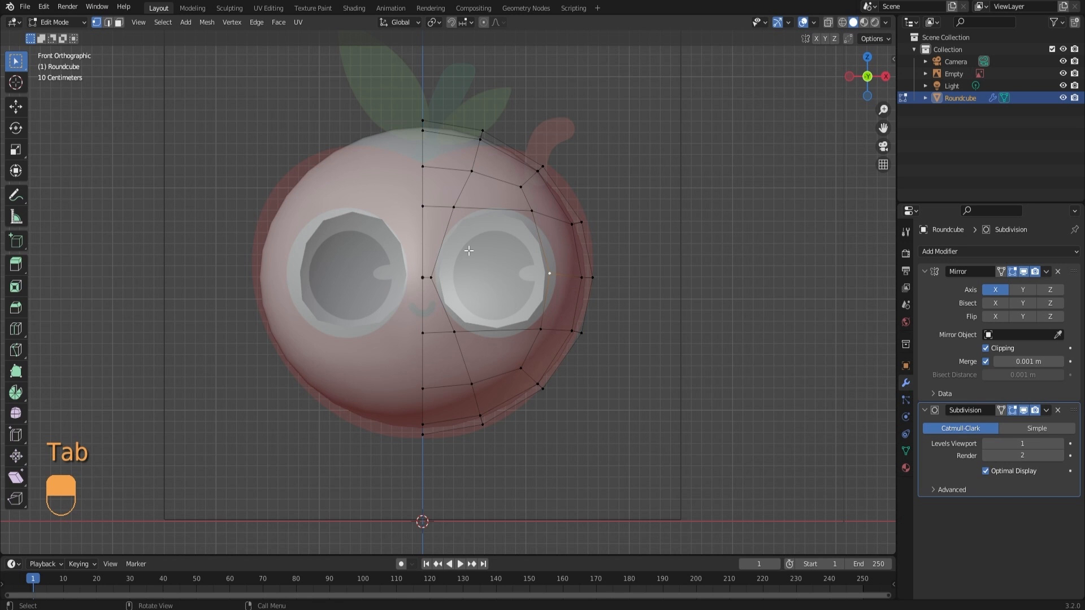
pyautogui.moveTo(468, 250); pyautogui.dragTo(369, 258, button='middle')
pyautogui.click(334, 254)
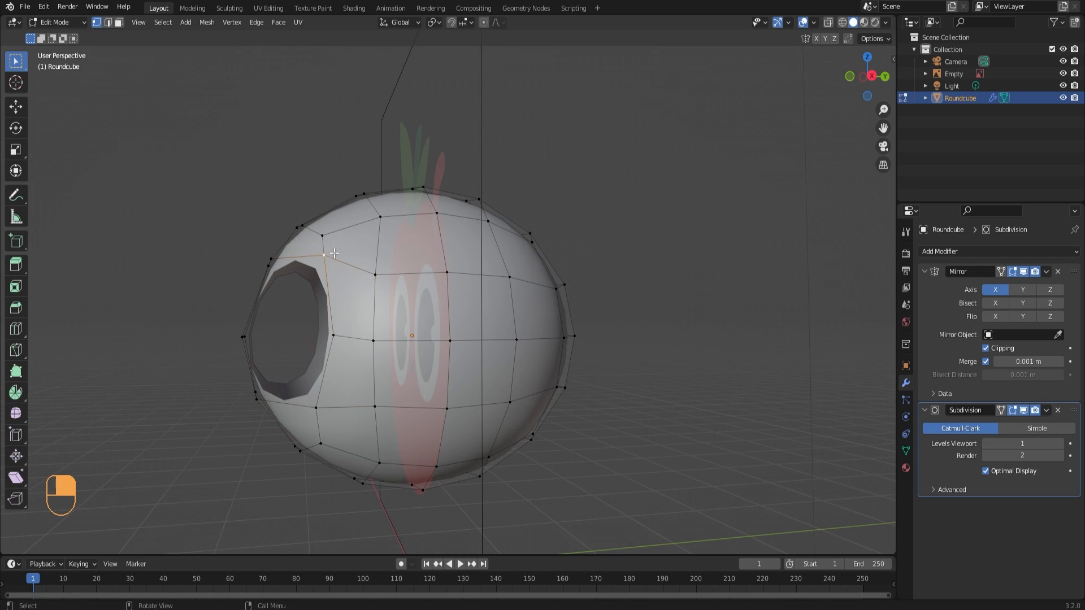
pyautogui.press('g')
pyautogui.press('g')
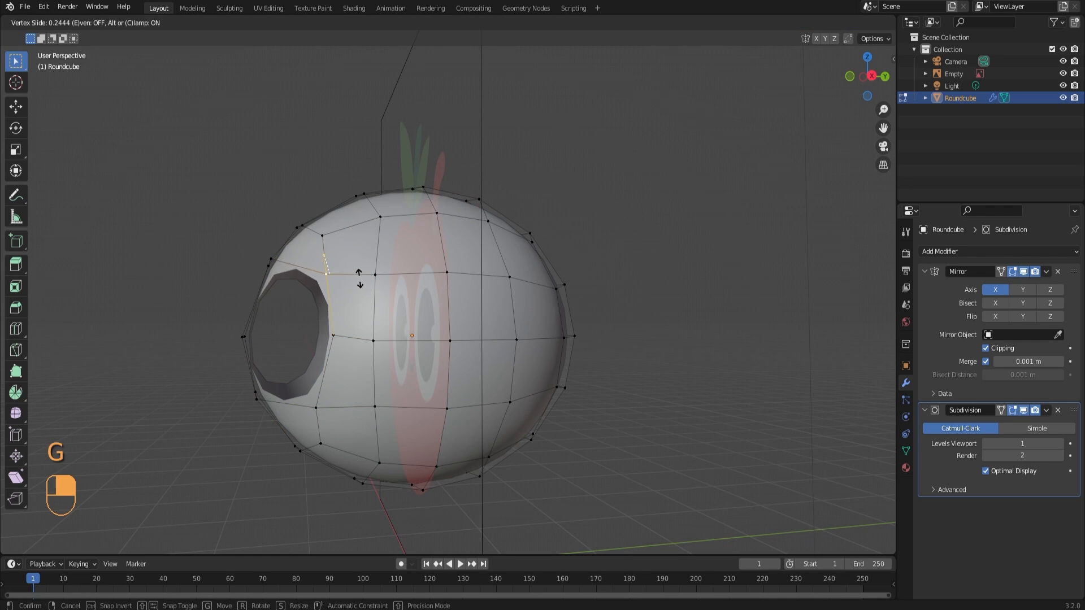
pyautogui.click(360, 279)
# Slide the right eye opening's outer middle vertex by a factor of 0.062 and another of its rim vertices by 0.052
pyautogui.click(333, 337)
pyautogui.press('g')
pyautogui.press('g')
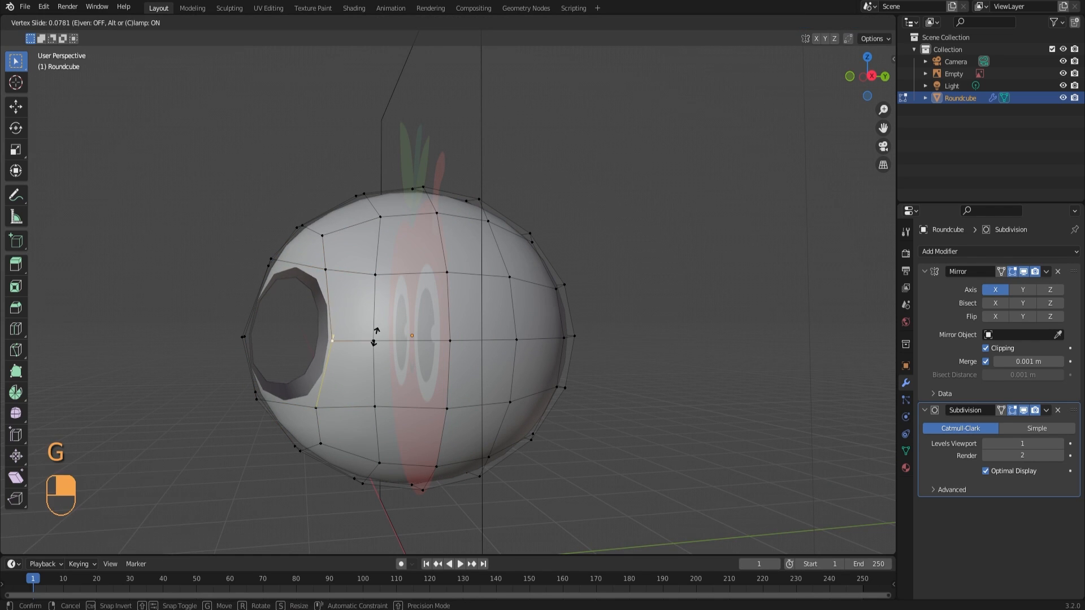
pyautogui.click(375, 335)
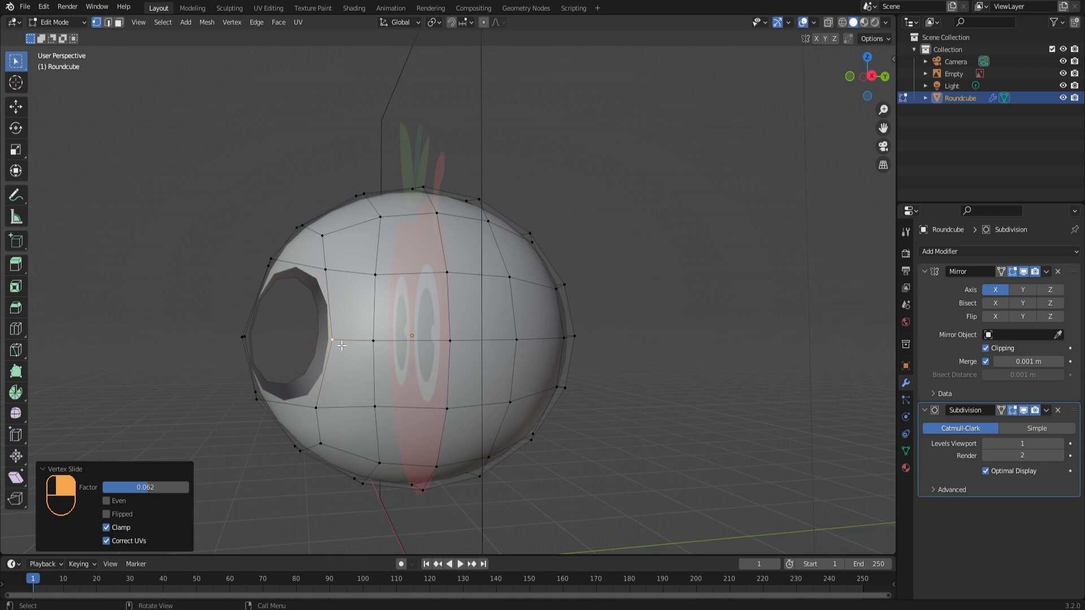
pyautogui.moveTo(356, 301); pyautogui.dragTo(499, 315, button='middle')
pyautogui.click(383, 275)
pyautogui.press('g')
pyautogui.press('g')
pyautogui.click(431, 282)
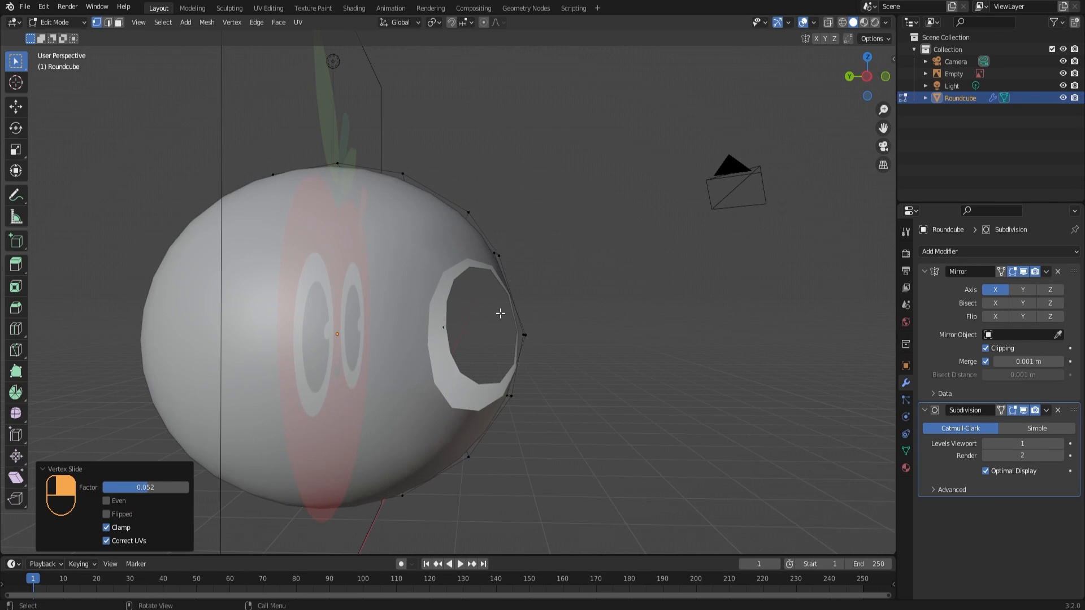
# Select the vertices at the midline between the eye openings and push them back along global Y by about 0.16 m
pyautogui.moveTo(499, 315); pyautogui.dragTo(563, 355)
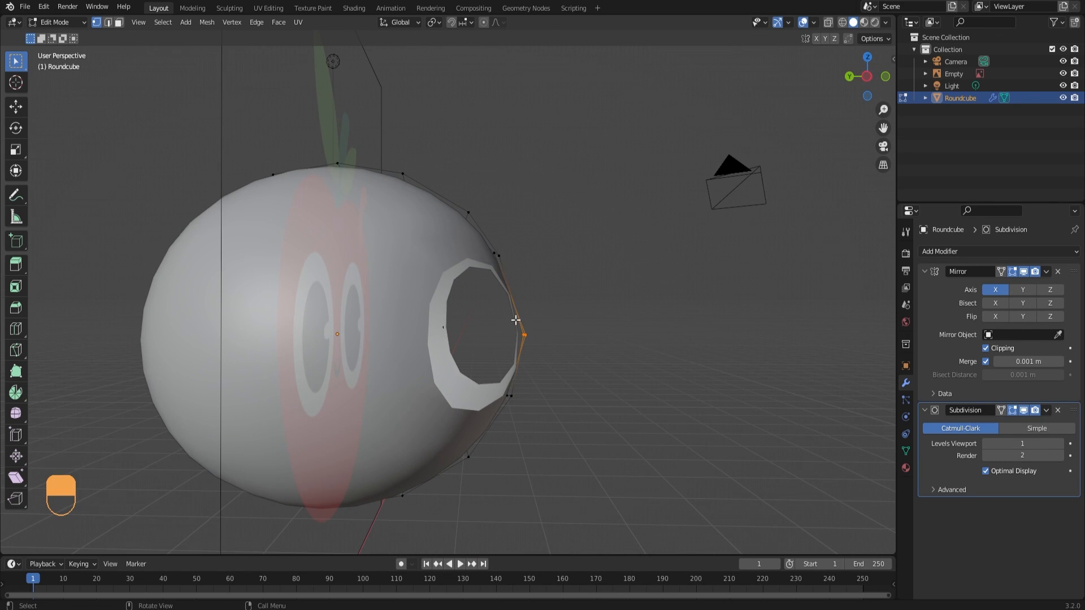
pyautogui.moveTo(515, 319); pyautogui.dragTo(485, 251, button='middle')
pyautogui.press('g')
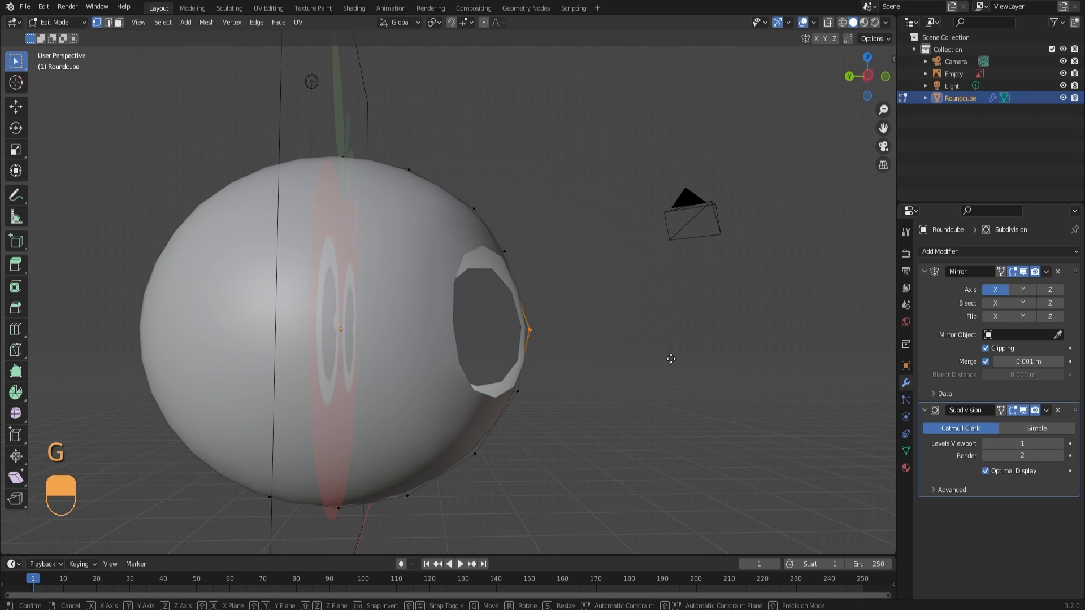
pyautogui.press('y')
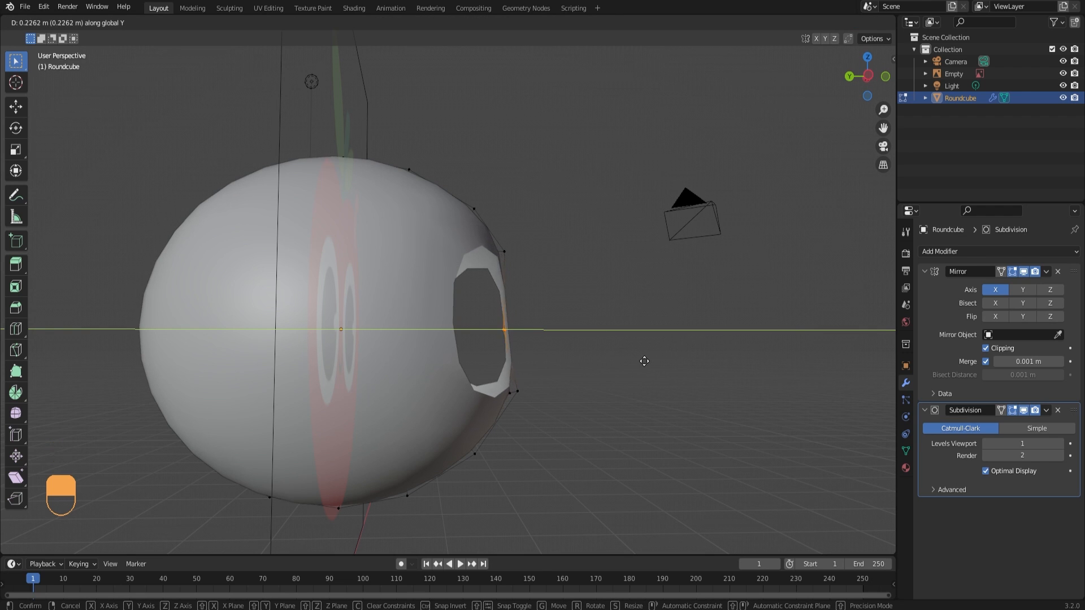
pyautogui.click(614, 363)
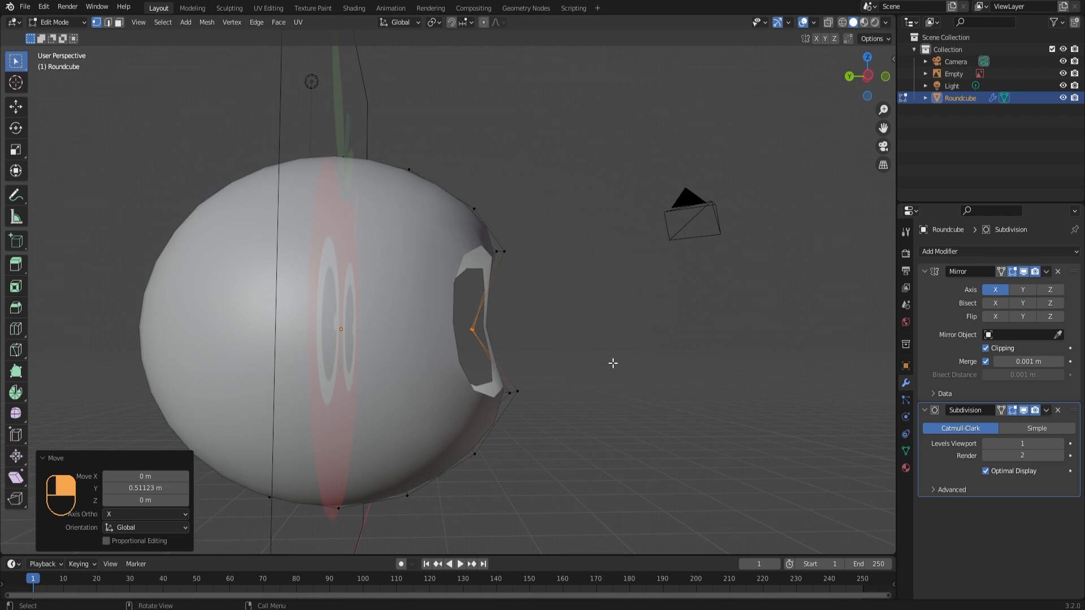
pyautogui.moveTo(611, 363); pyautogui.dragTo(465, 376, button='middle')
pyautogui.moveTo(464, 377); pyautogui.dragTo(333, 374, button='middle')
pyautogui.press('g')
pyautogui.press('y')
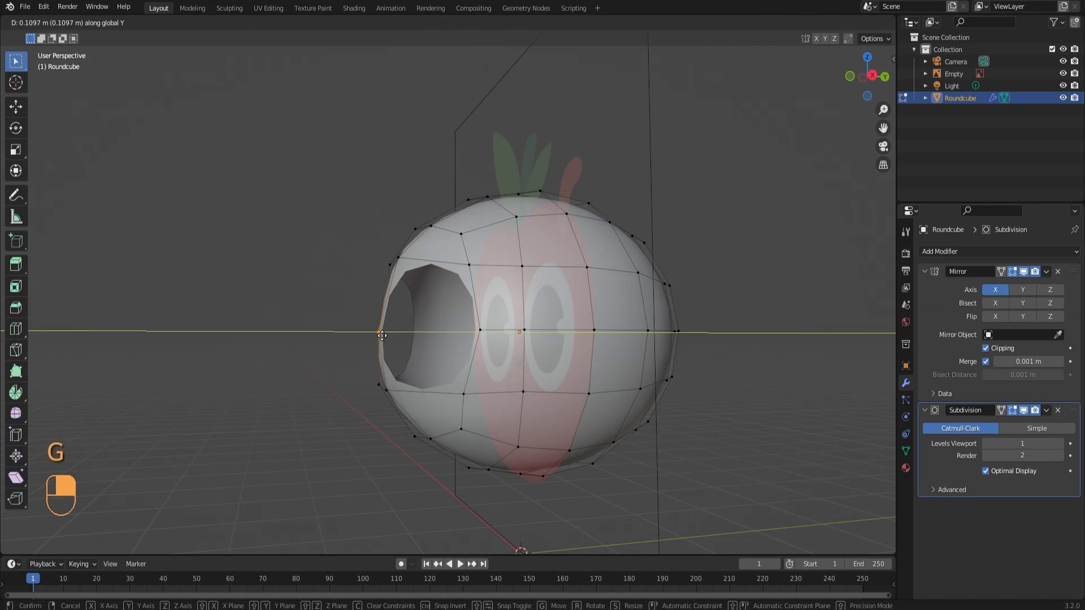
pyautogui.click(387, 335)
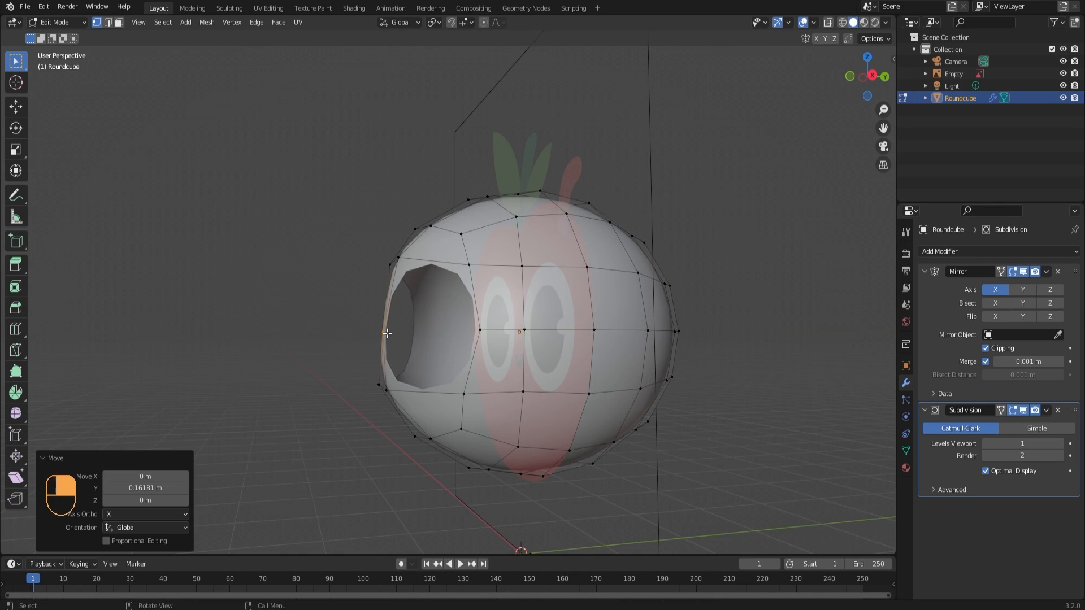
# Select the midline vertex at the top of the head and turn on proportional editing
pyautogui.press('KP_1')
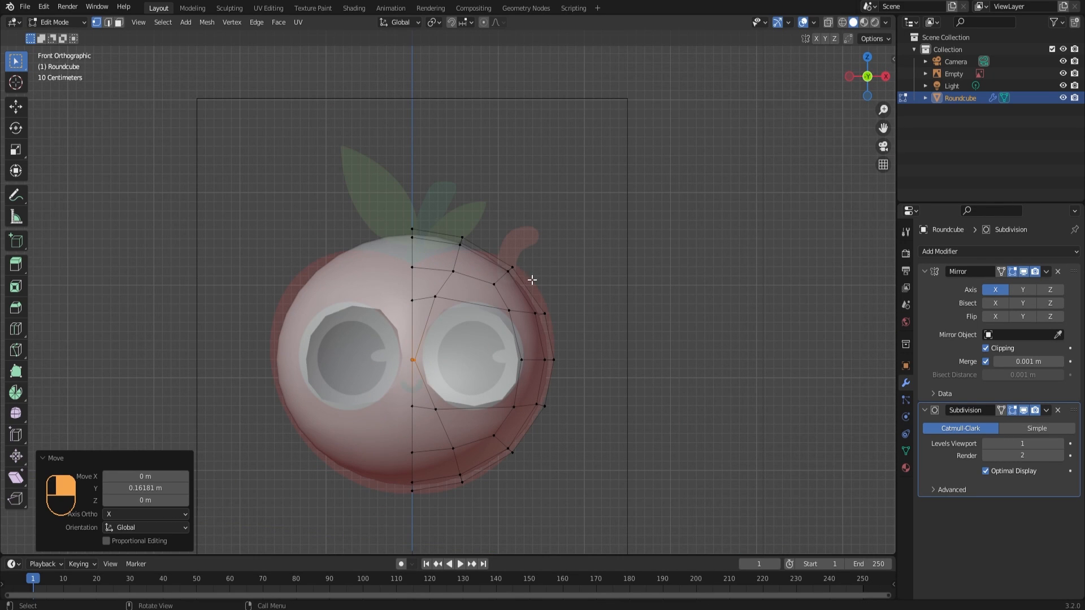
pyautogui.moveTo(441, 229); pyautogui.dragTo(423, 273, button='middle')
pyautogui.click(428, 178)
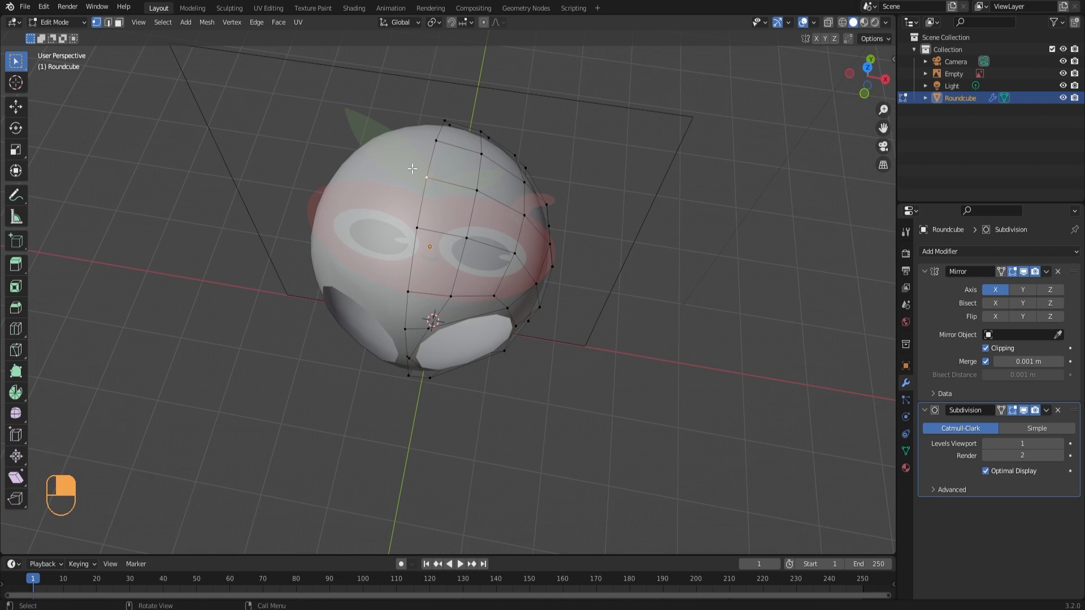
pyautogui.moveTo(412, 169); pyautogui.dragTo(475, 116, button='middle')
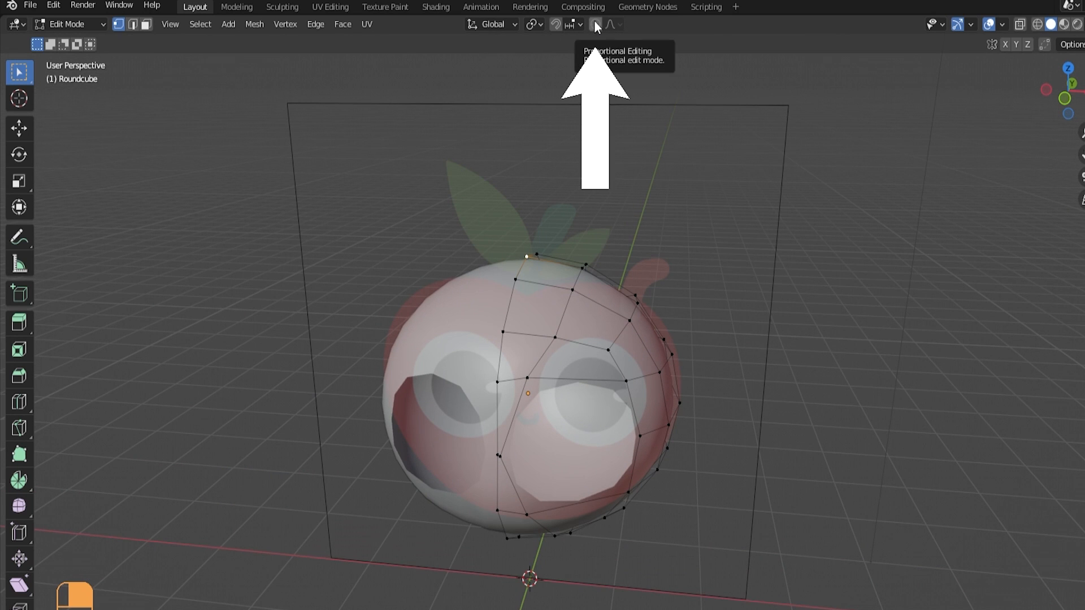
pyautogui.click(595, 24)
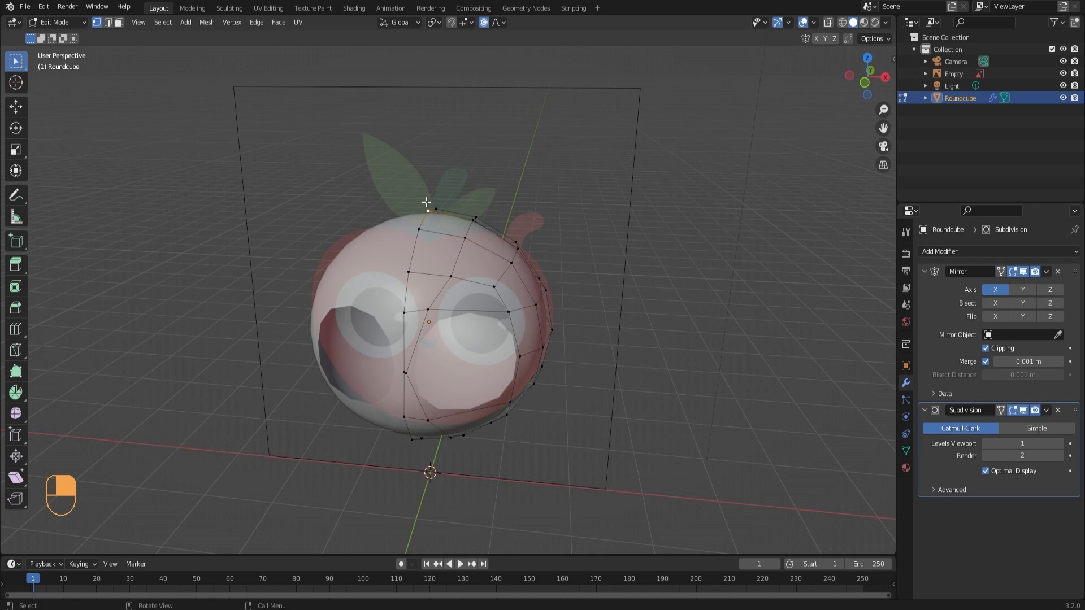
# Push the top midline vertex down by about 0.65 m with smooth falloff and a proportional size of about 0.826 to form the apple's dimple
pyautogui.press('g')
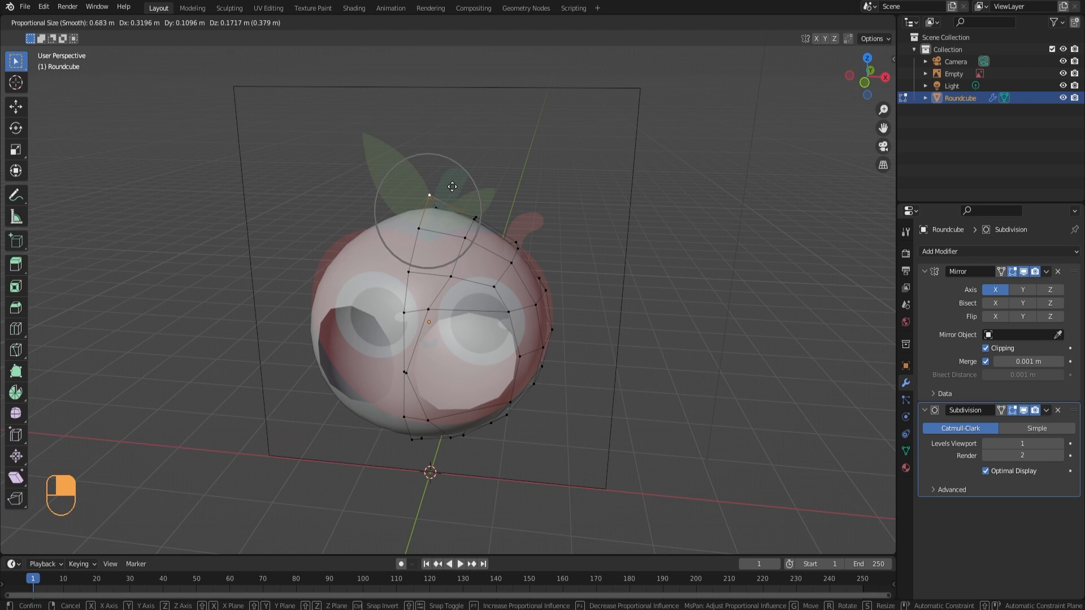
pyautogui.scroll(-1, 450, 186)
pyautogui.scroll(-14, 451, 187)
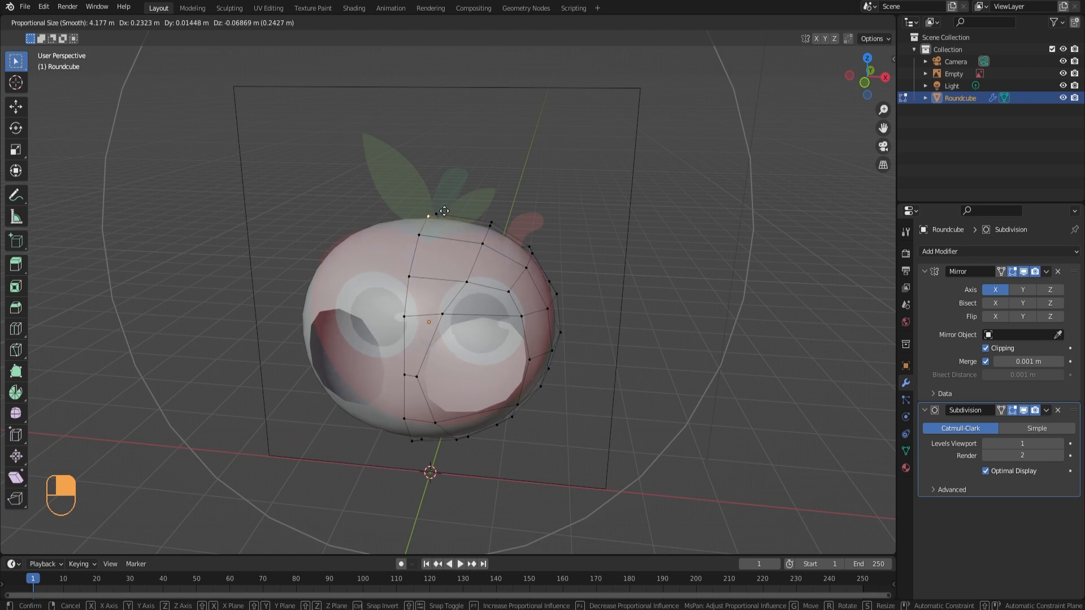
pyautogui.scroll(15, 439, 252)
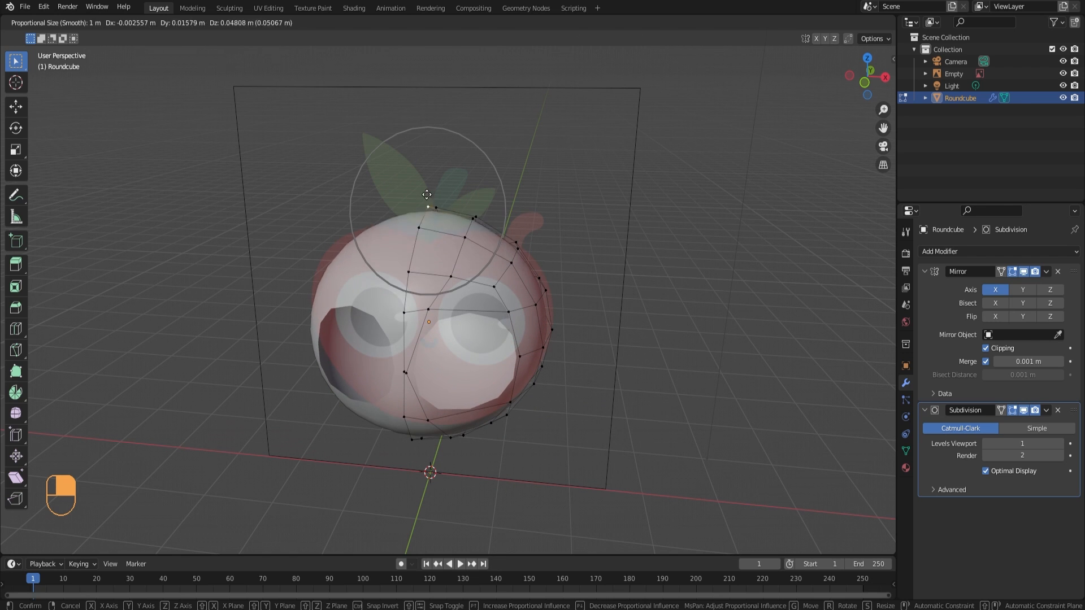
pyautogui.scroll(-3, 430, 237)
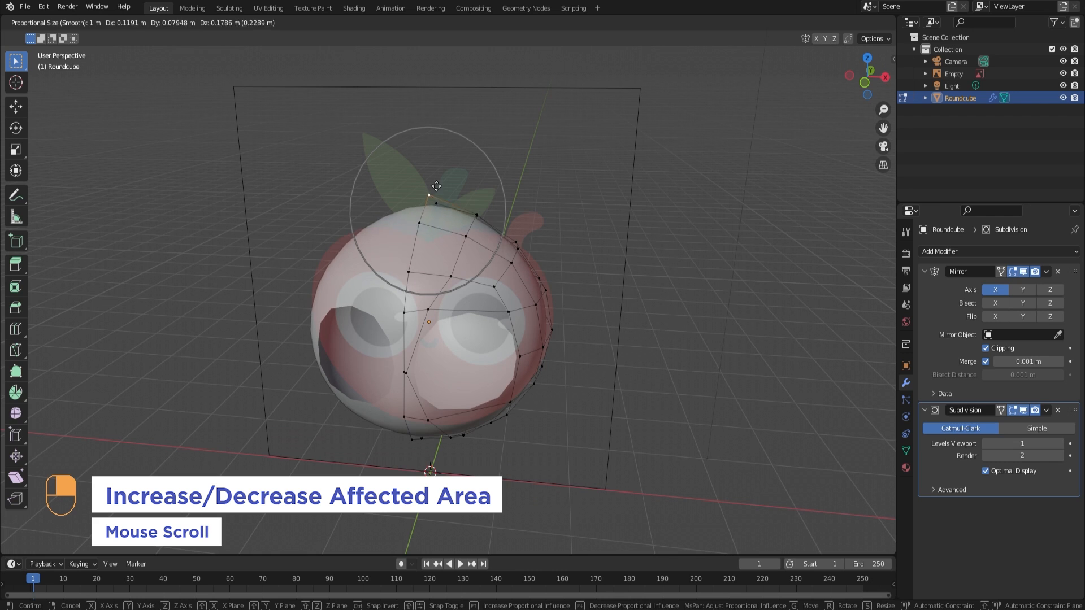
pyautogui.scroll(4, 432, 223)
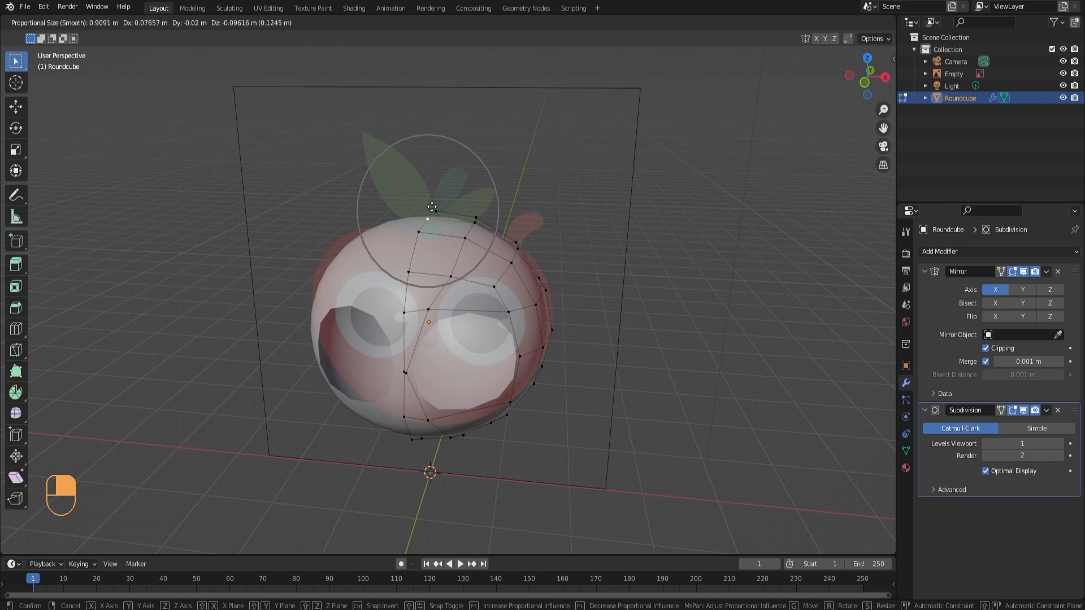
pyautogui.scroll(-1, 431, 256)
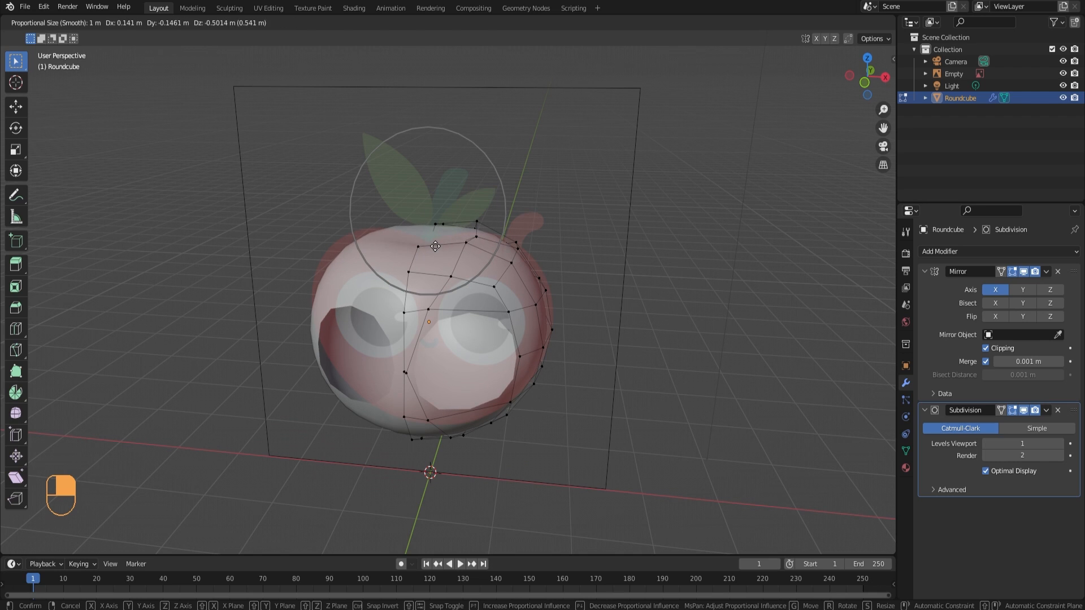
pyautogui.scroll(2, 435, 247)
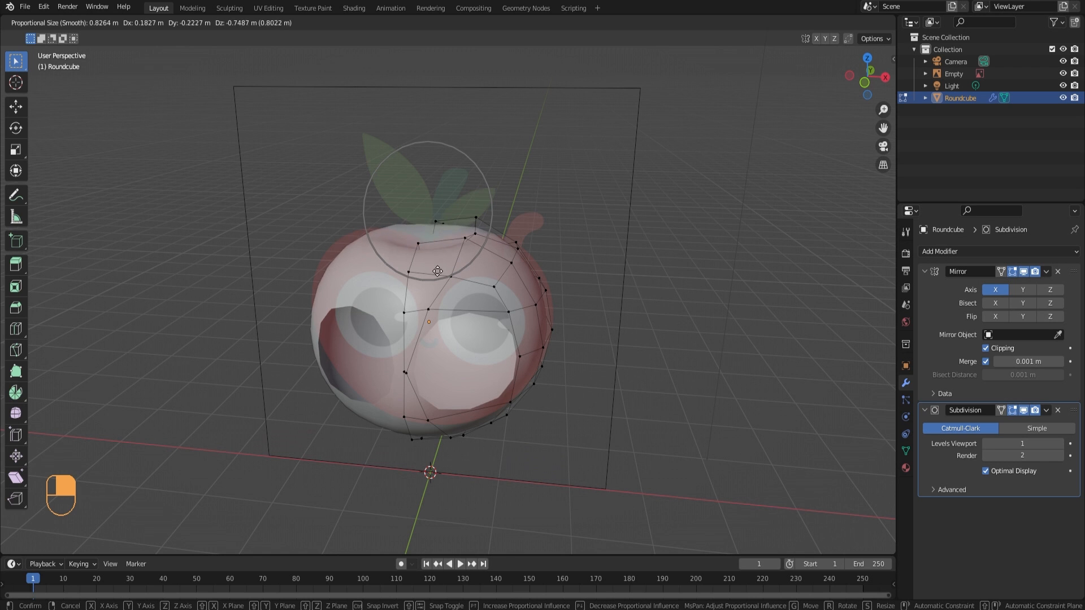
pyautogui.click(440, 259)
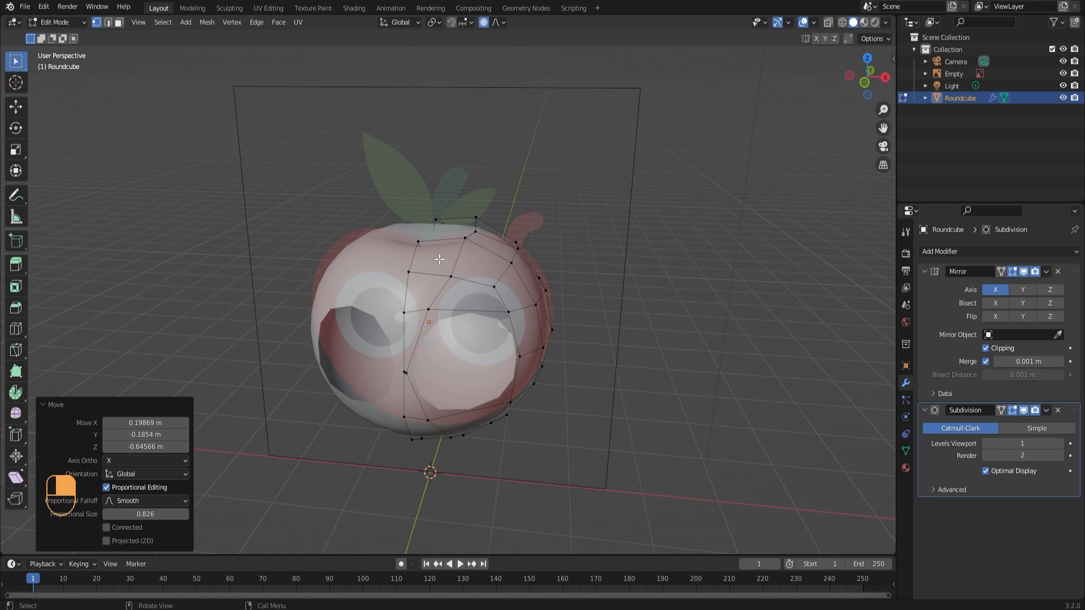
# In front view, turn on X-ray and nudge the upper vertex beside the dimple toward the reference outline
pyautogui.moveTo(468, 239); pyautogui.dragTo(491, 213, button='middle')
pyautogui.press('KP_1')
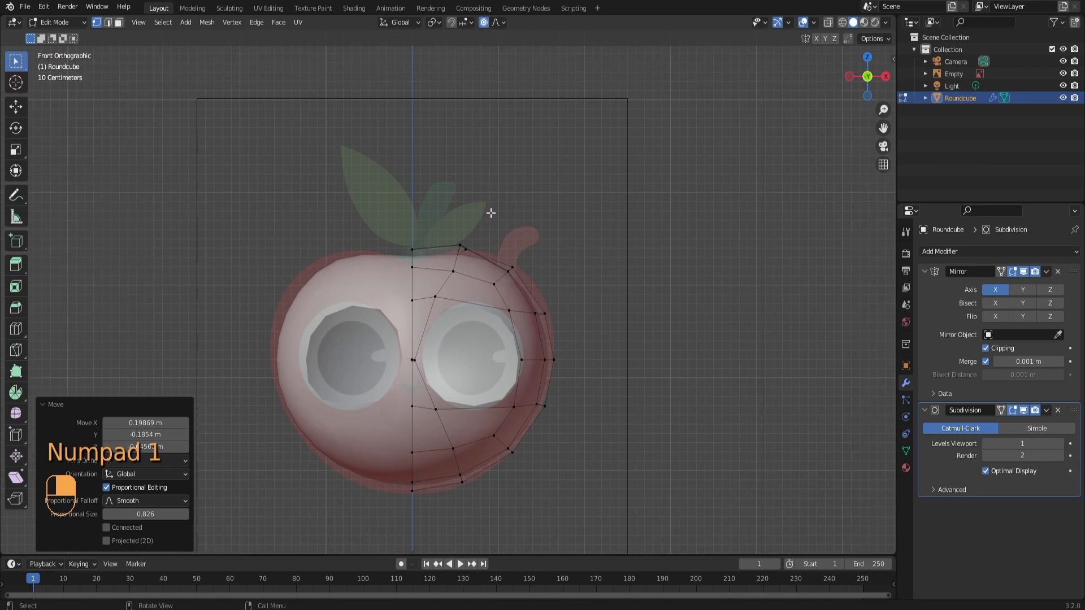
pyautogui.press('g')
pyautogui.rightClick(438, 270)
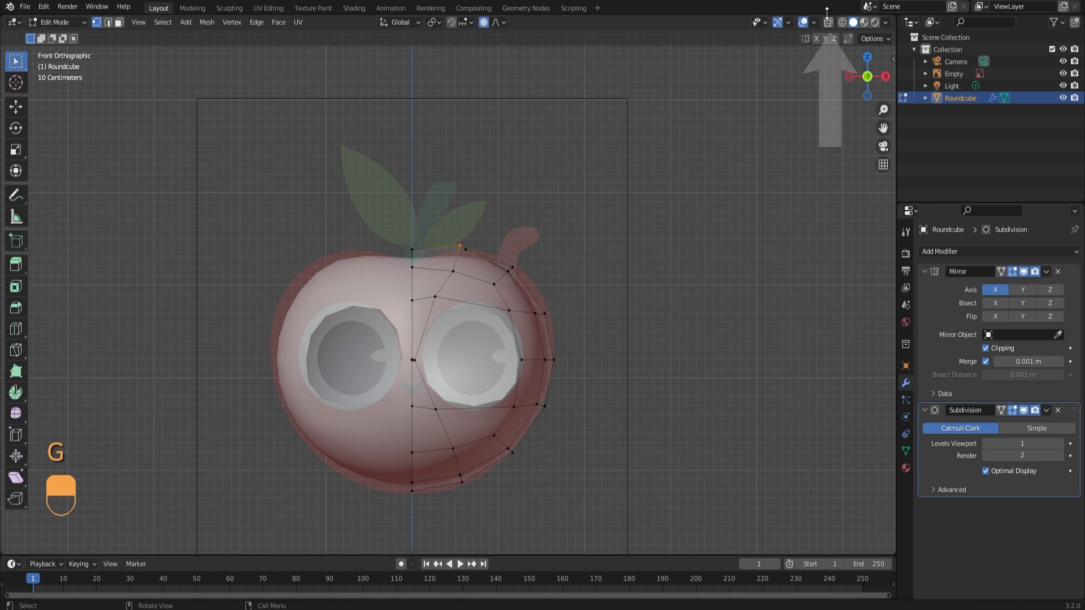
pyautogui.click(828, 22)
pyautogui.scroll(4, 436, 248)
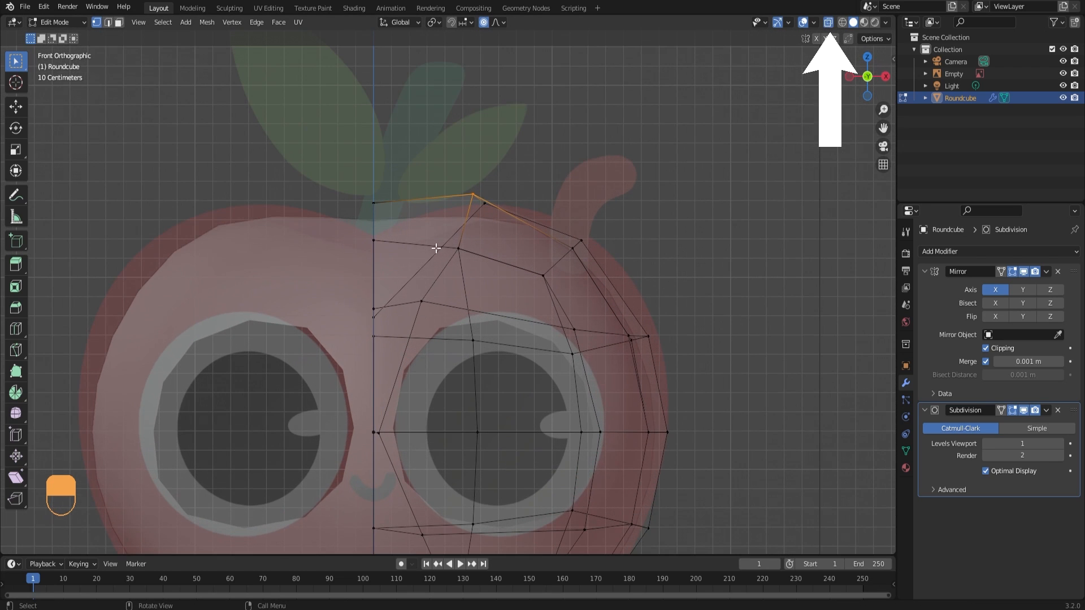
pyautogui.click(485, 205)
pyautogui.press('g')
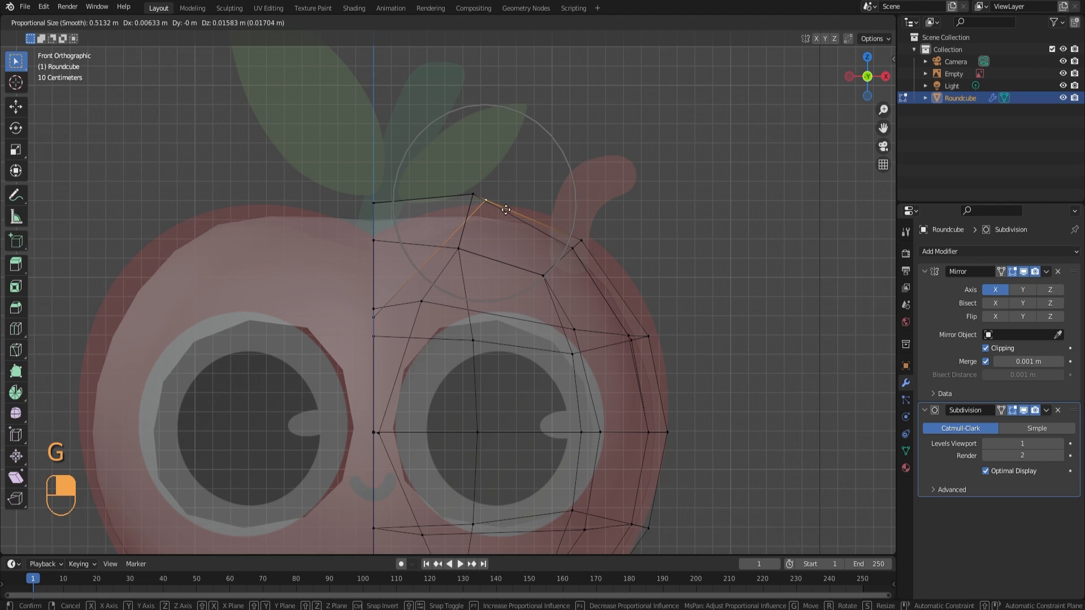
pyautogui.click(505, 209)
pyautogui.scroll(-1, 585, 266)
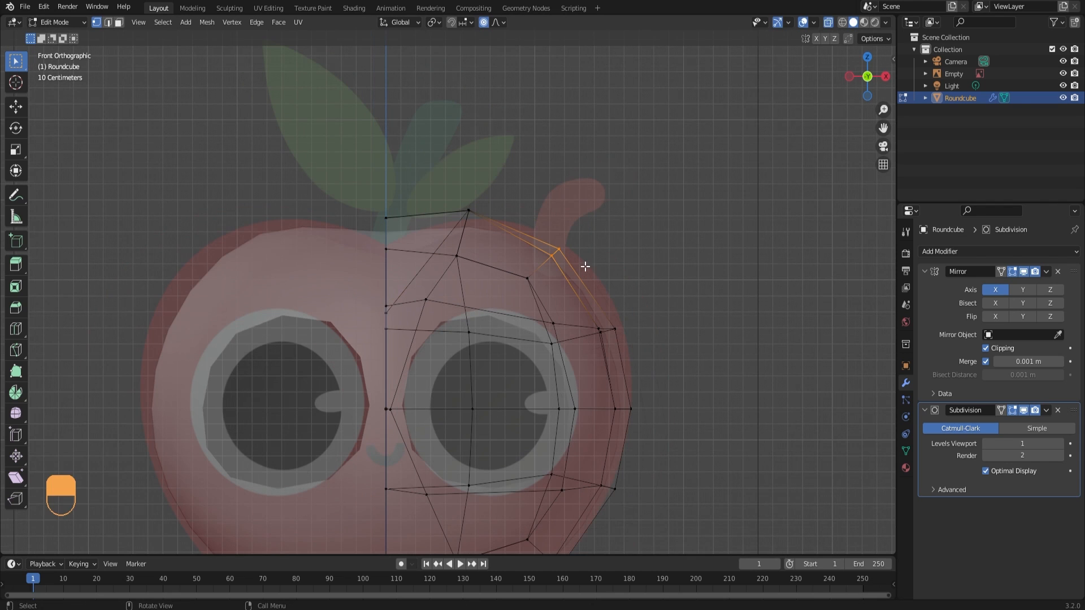
# Move the right shoulder vertices about 0.046 m outward and up, and the vertices below them about 0.065 m outward and 0.015 m up
pyautogui.press('g')
pyautogui.click(610, 243)
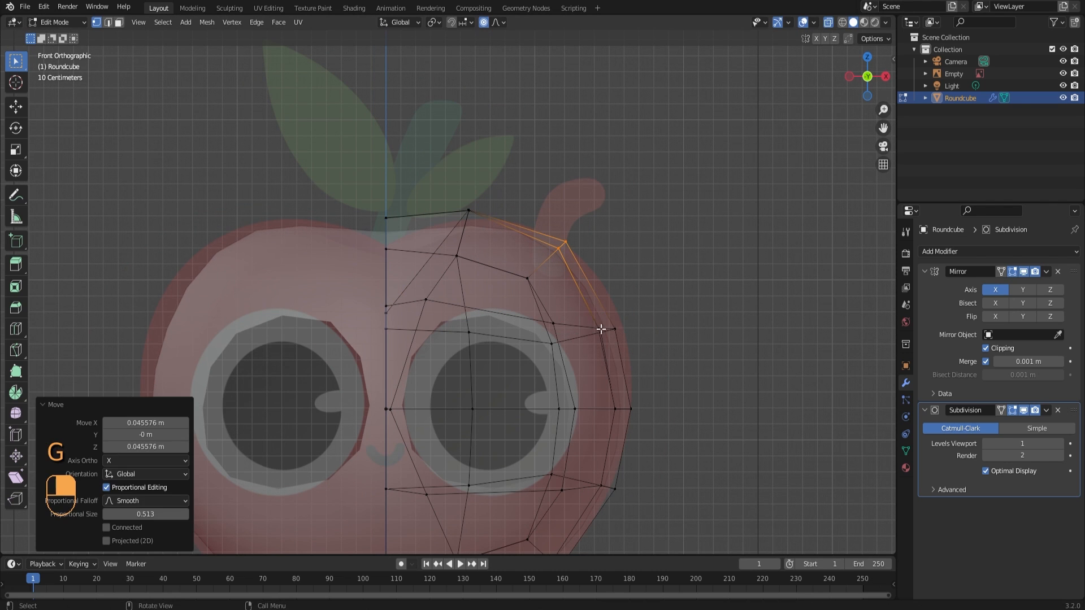
pyautogui.moveTo(587, 311); pyautogui.dragTo(634, 356)
pyautogui.press('g')
pyautogui.click(643, 349)
# Move the head's outermost right side vertices at eye level slightly outward to the reference outline
pyautogui.keyDown('shift'); pyautogui.moveTo(644, 349); pyautogui.dragTo(601, 324, button='middle'); pyautogui.keyUp('shift')
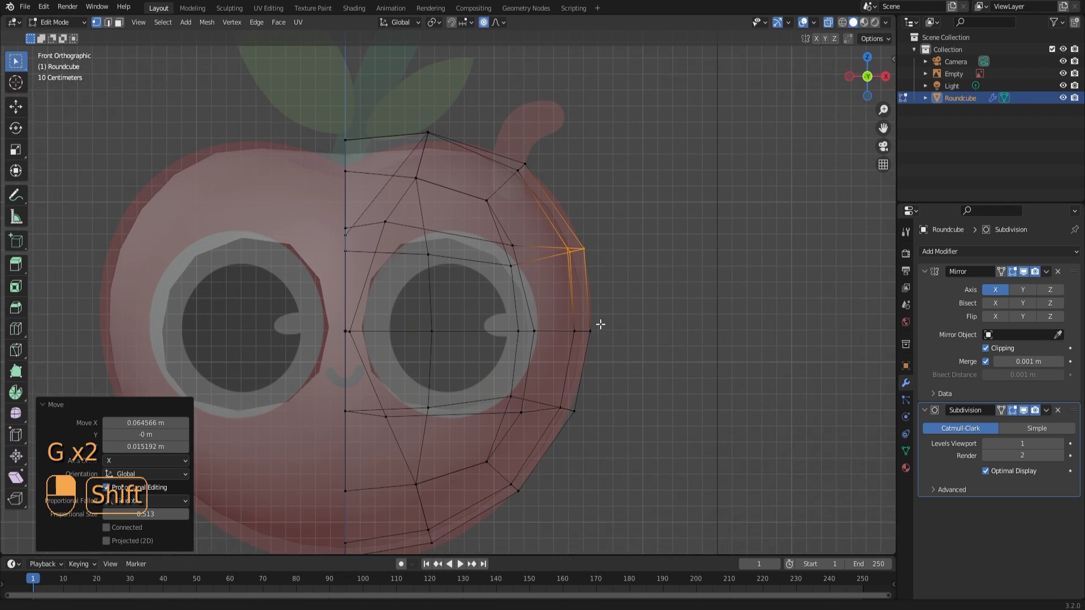
pyautogui.moveTo(567, 315); pyautogui.dragTo(604, 344)
pyautogui.press('g')
pyautogui.click(610, 344)
# Return to Object Mode with the apple head selected and turn off X-ray
pyautogui.keyDown('shift'); pyautogui.moveTo(576, 386); pyautogui.dragTo(610, 391, button='middle'); pyautogui.keyUp('shift')
pyautogui.scroll(-1, 613, 387)
pyautogui.press('Tab')
pyautogui.click(594, 271)
pyautogui.scroll(-2, 594, 275)
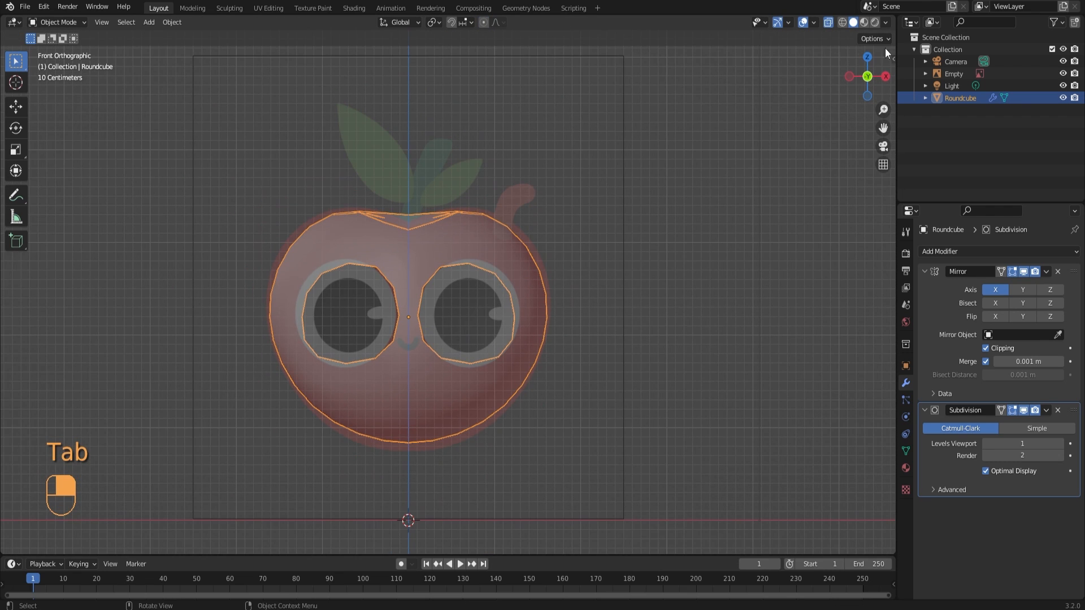
pyautogui.click(829, 22)
# Hide the reference image and reopen the apple head mesh in Edit Mode
pyautogui.moveTo(631, 217); pyautogui.dragTo(680, 247, button='middle')
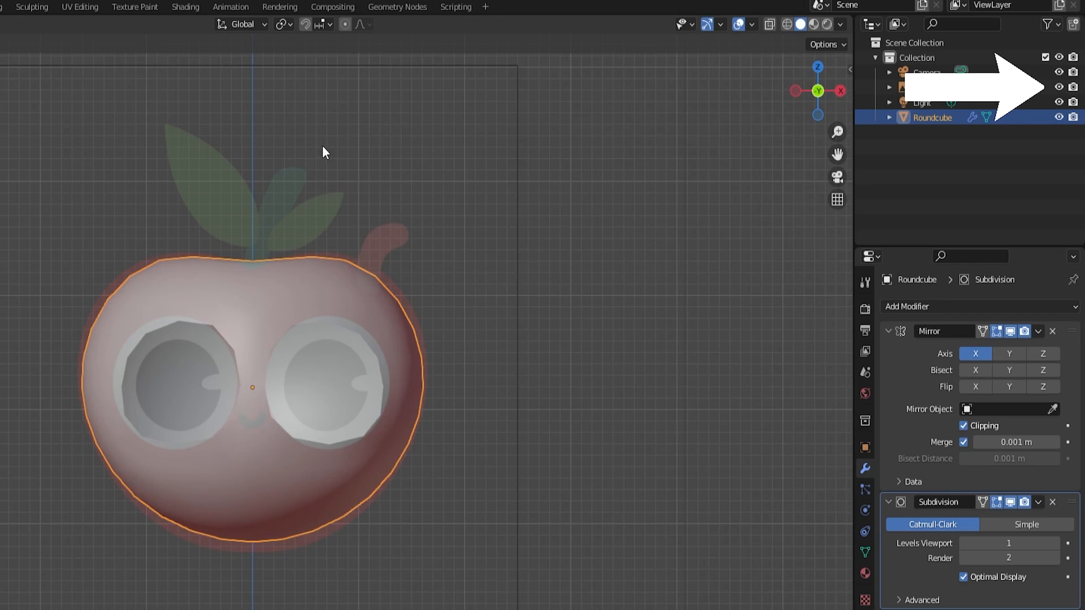
pyautogui.click(351, 238)
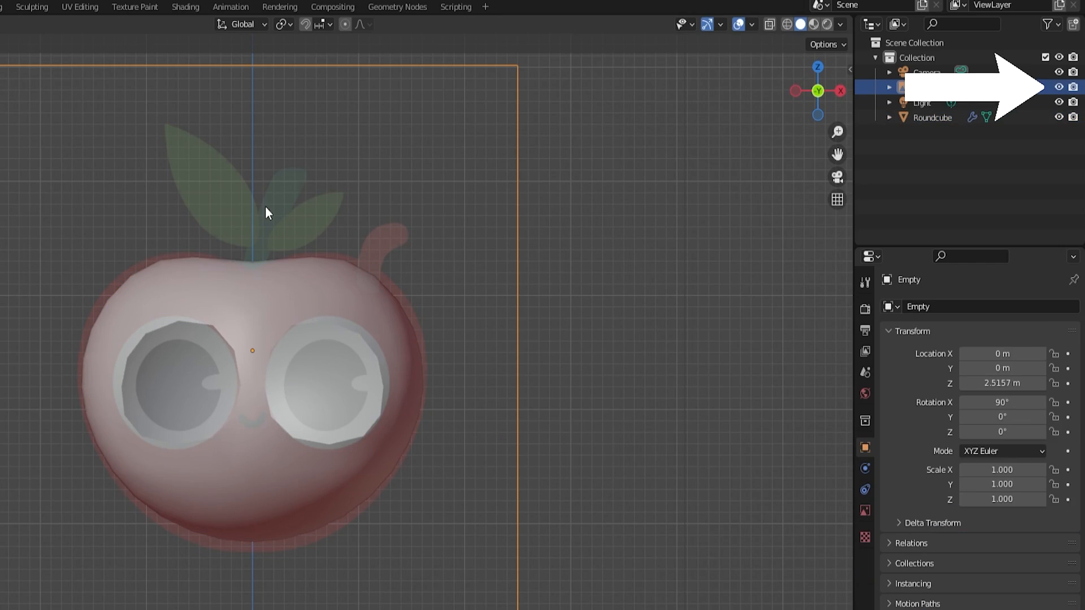
pyautogui.press('h')
pyautogui.click(360, 312)
pyautogui.press('Tab')
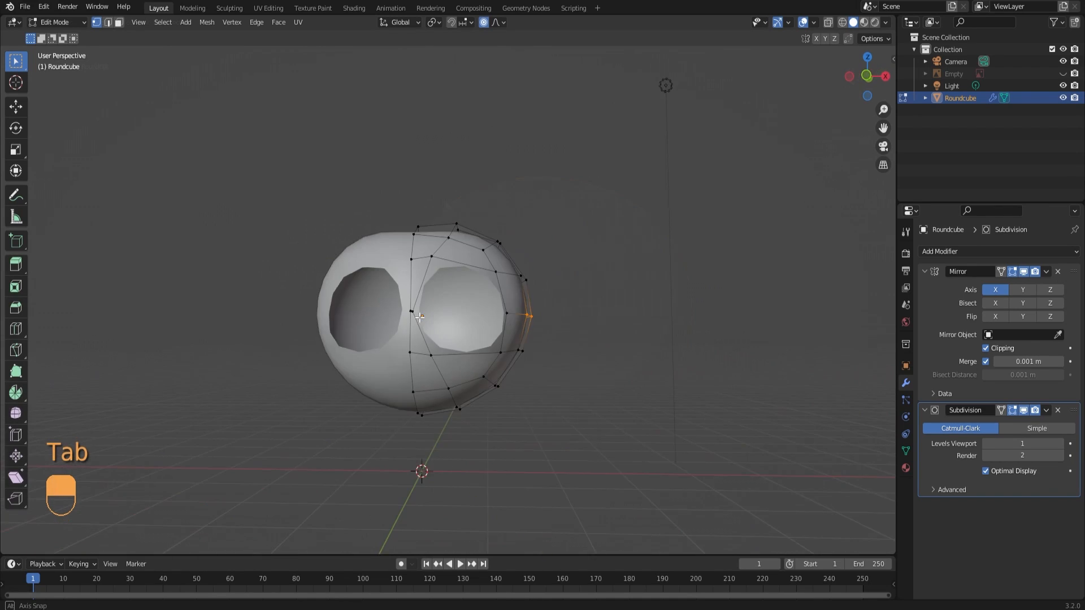
# Slide the right eye opening's upper inner vertex slightly down its edge and the neighbouring midline vertex by a factor of 0.048
pyautogui.moveTo(248, 322); pyautogui.dragTo(492, 330, button='middle')
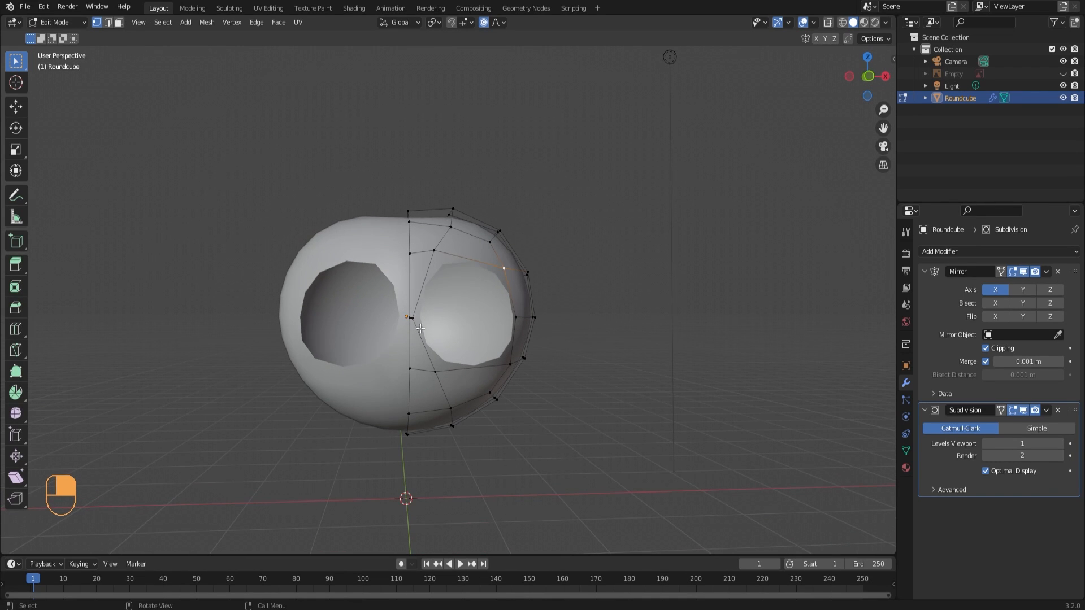
pyautogui.click(431, 261)
pyautogui.press('g')
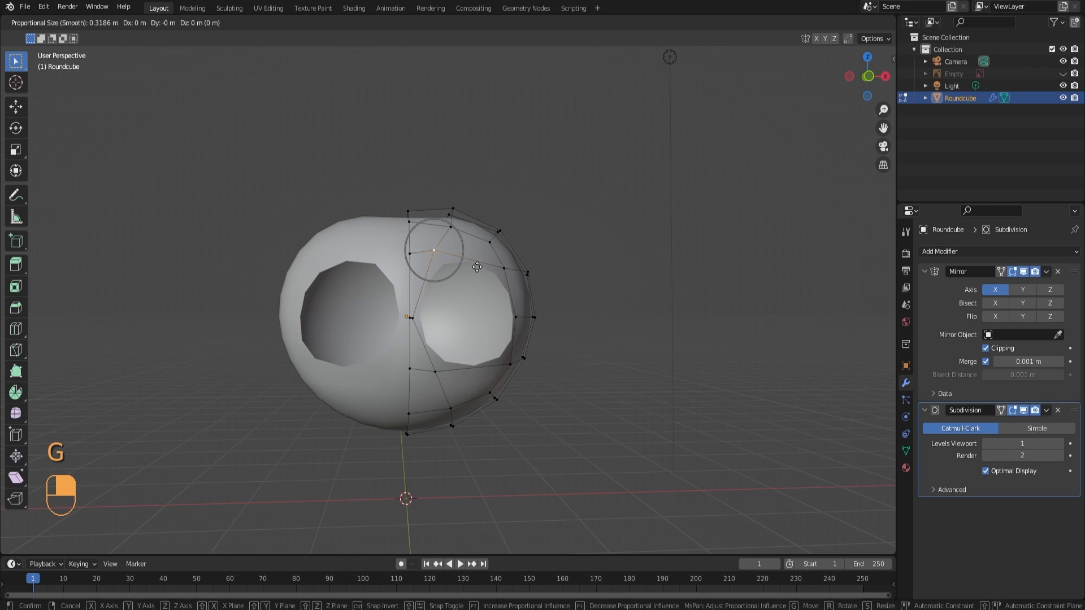
pyautogui.press('g')
pyautogui.click(478, 272)
pyautogui.press('g')
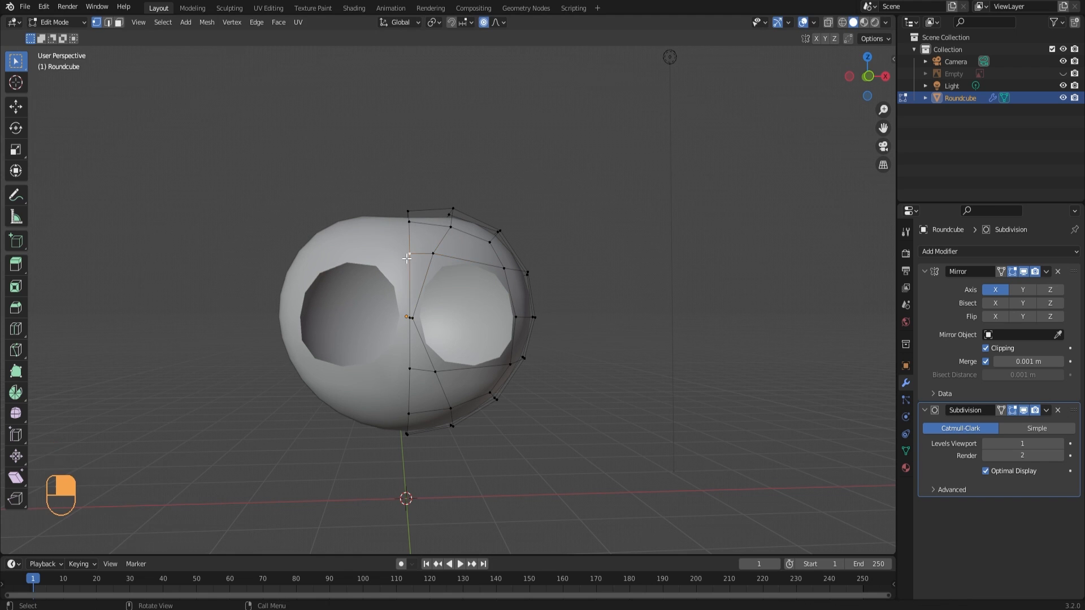
pyautogui.press('g')
pyautogui.click(407, 259)
pyautogui.moveTo(408, 259); pyautogui.dragTo(416, 328, button='middle')
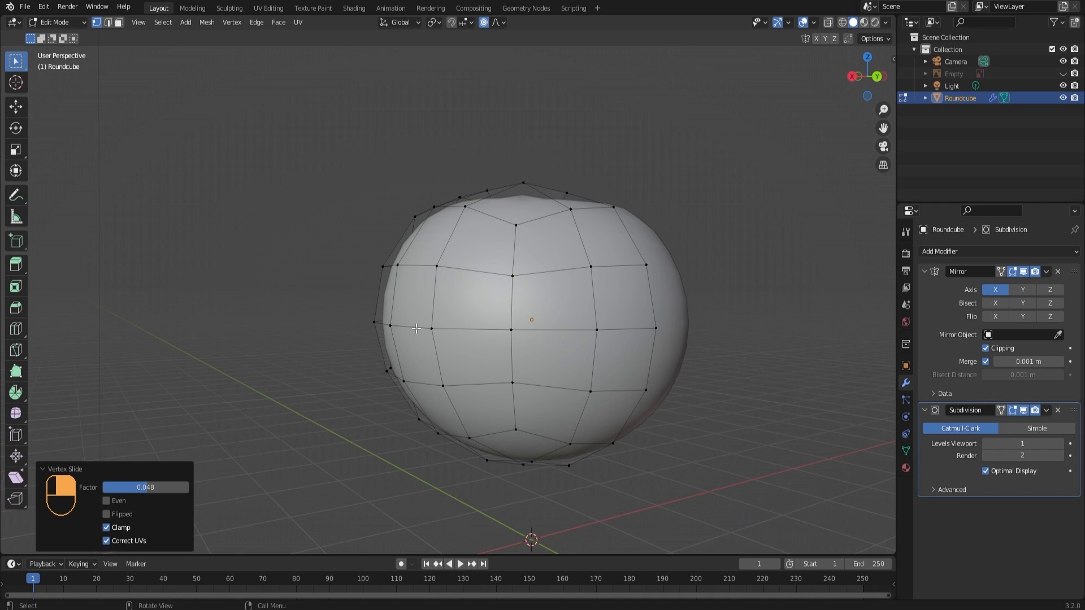
# In edge select mode, select the horizontal edge loop above the eye openings through to the front midline and flatten it with a Z scale of 0
pyautogui.press('2')
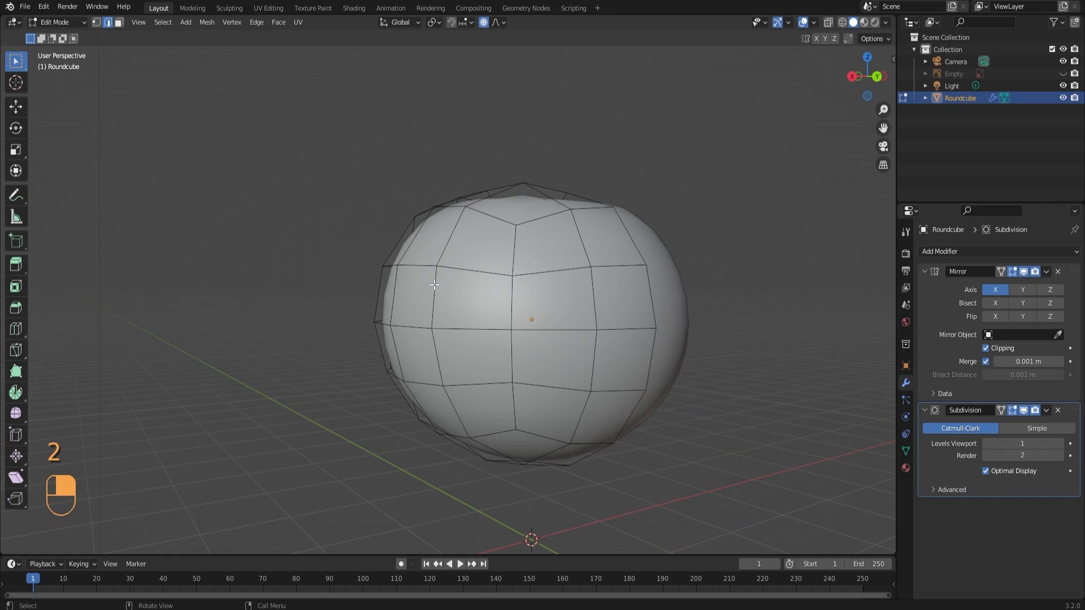
pyautogui.doubleClick(431, 267)
pyautogui.moveTo(431, 267); pyautogui.dragTo(585, 297, button='middle')
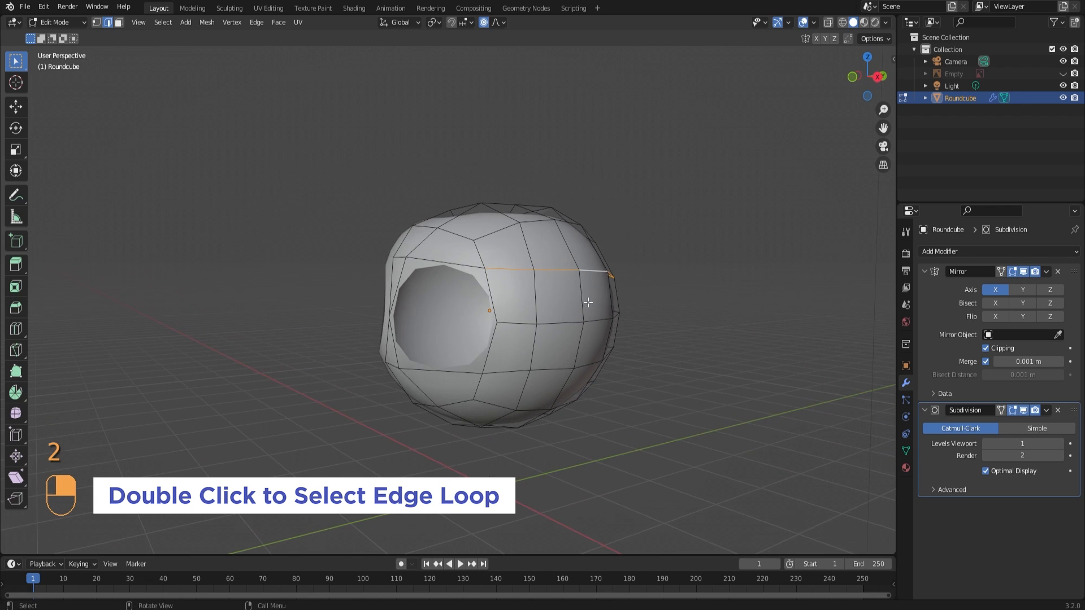
pyautogui.press('s')
pyautogui.press('z')
pyautogui.press('0')
pyautogui.press('Return')
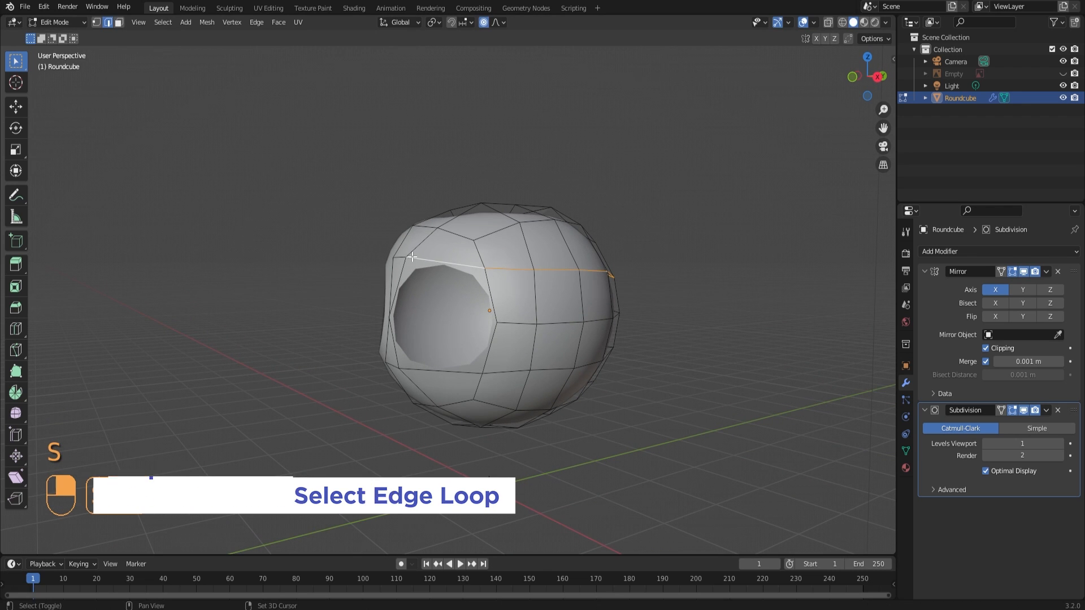
pyautogui.press('s')
pyautogui.press('z')
pyautogui.press('0')
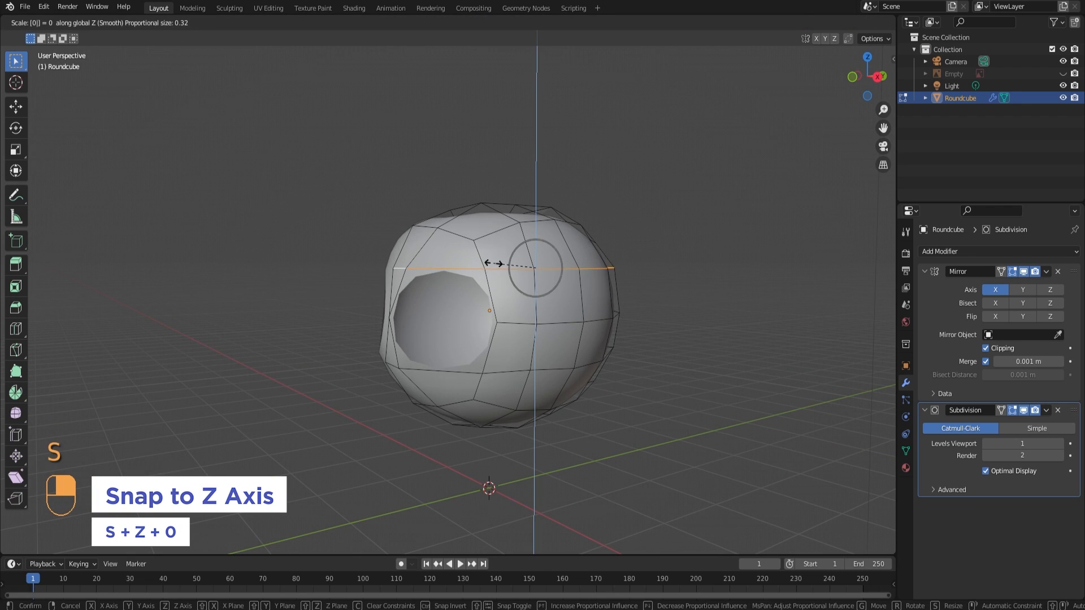
pyautogui.press('Return')
# Select the side edge at eye level and the short edge between the eye openings, and align them with a Z scale of 0
pyautogui.moveTo(493, 263); pyautogui.dragTo(533, 259, button='middle')
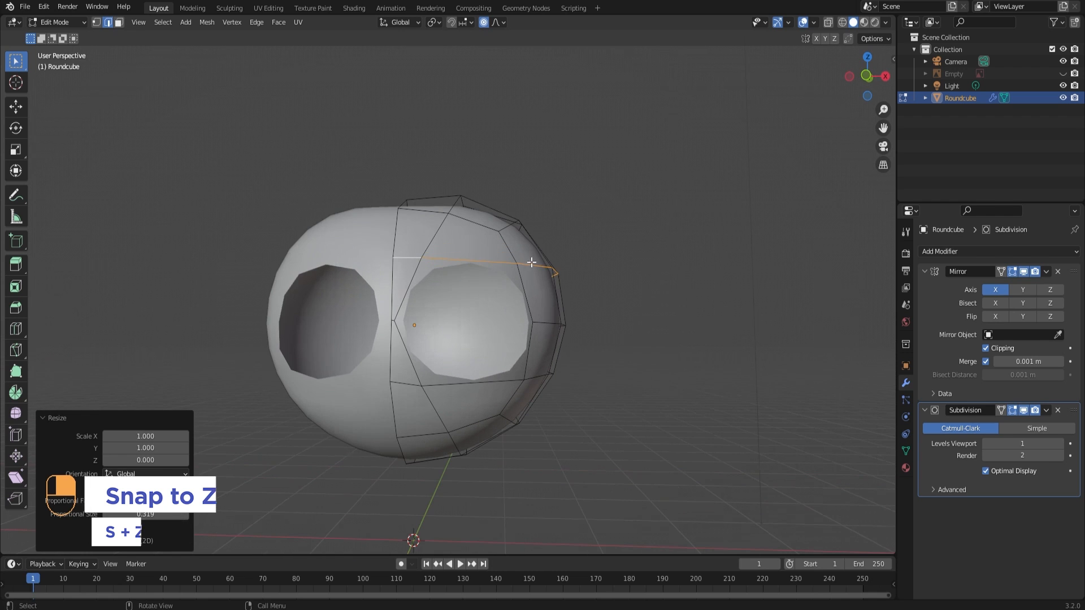
pyautogui.click(558, 322)
pyautogui.scroll(3, 390, 321)
pyautogui.moveTo(375, 322); pyautogui.dragTo(393, 326, button='middle')
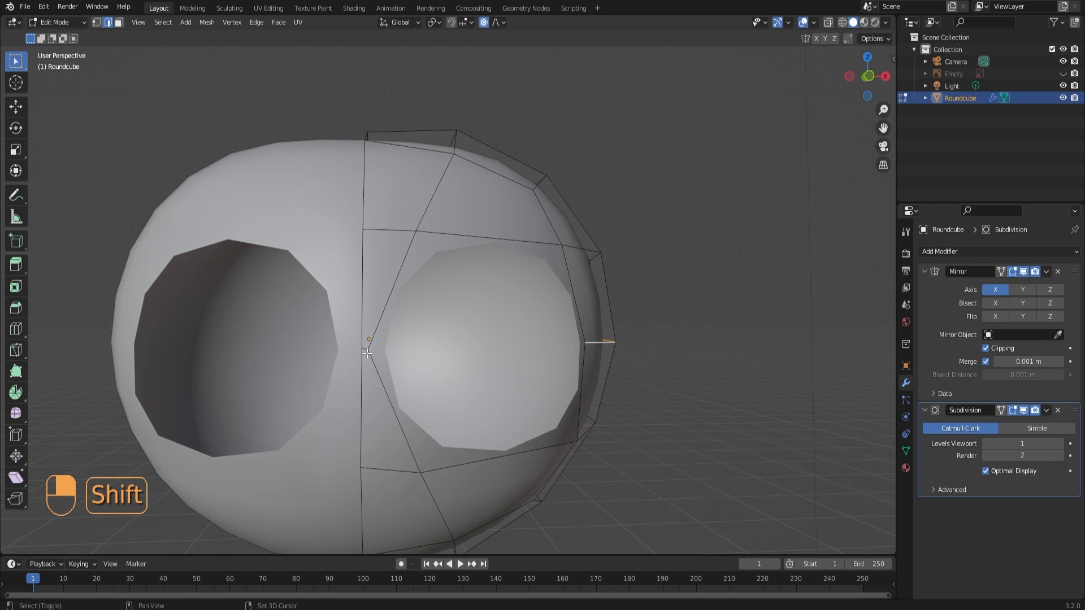
pyautogui.keyDown('shift'); pyautogui.click(366, 351); pyautogui.keyUp('shift')
pyautogui.press('s')
pyautogui.press('z')
pyautogui.press('0')
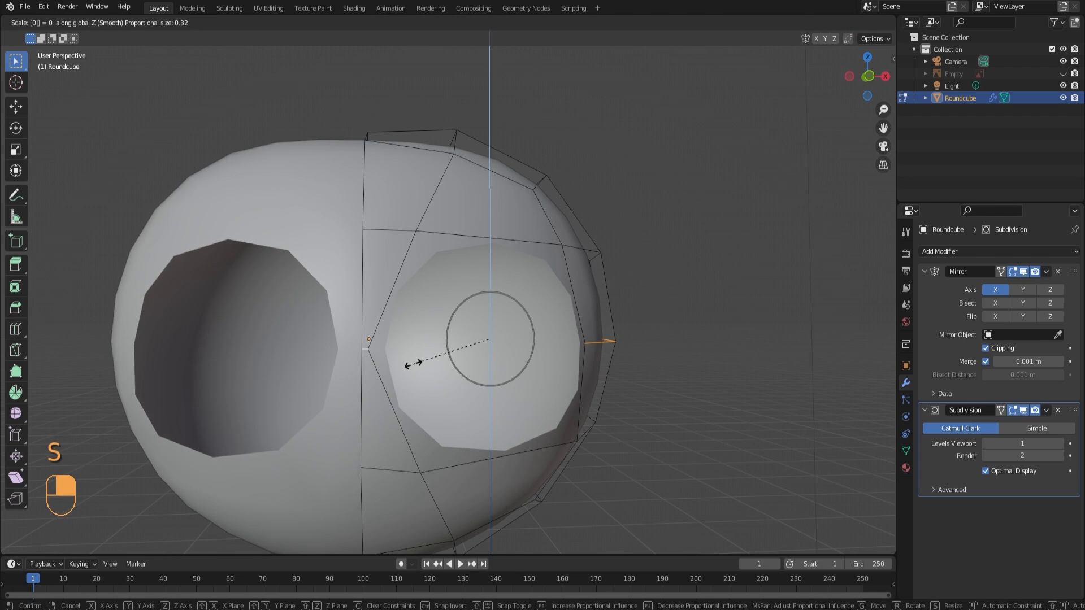
pyautogui.press('Return')
# Select the horizontal edge loop along the head's side and back at the eye openings' lower edge, flatten it with a Z scale of 0, and leave Edit Mode
pyautogui.scroll(-4, 413, 363)
pyautogui.moveTo(396, 356); pyautogui.dragTo(344, 350, button='middle')
pyautogui.keyDown('alt'); pyautogui.click(518, 361); pyautogui.keyUp('alt')
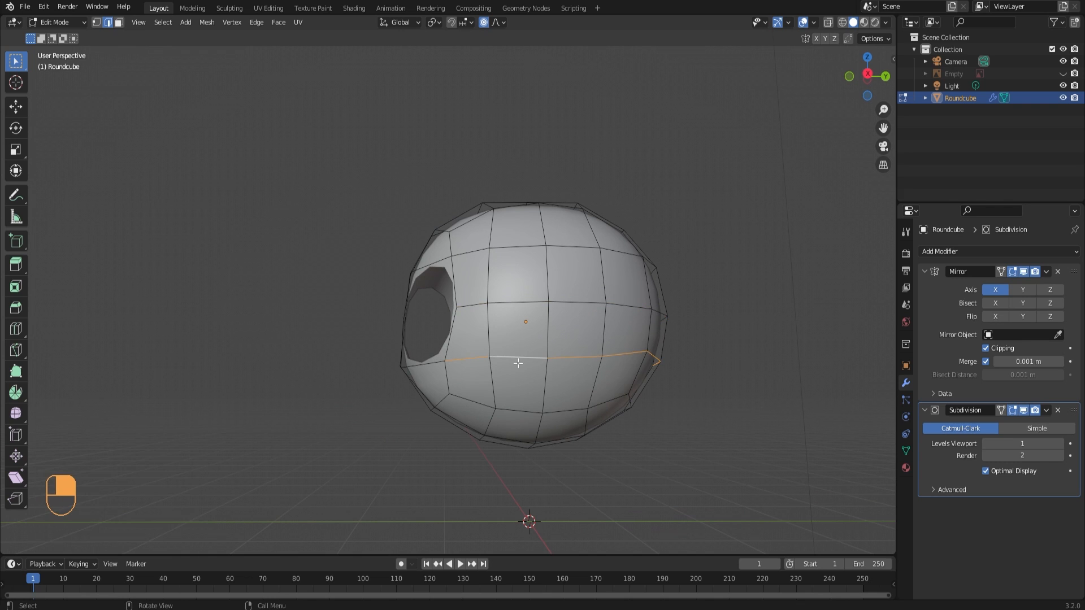
pyautogui.moveTo(518, 363); pyautogui.dragTo(516, 300, button='middle')
pyautogui.keyDown('alt'); pyautogui.keyDown('shift'); pyautogui.click(427, 365); pyautogui.keyUp('shift'); pyautogui.keyUp('alt')
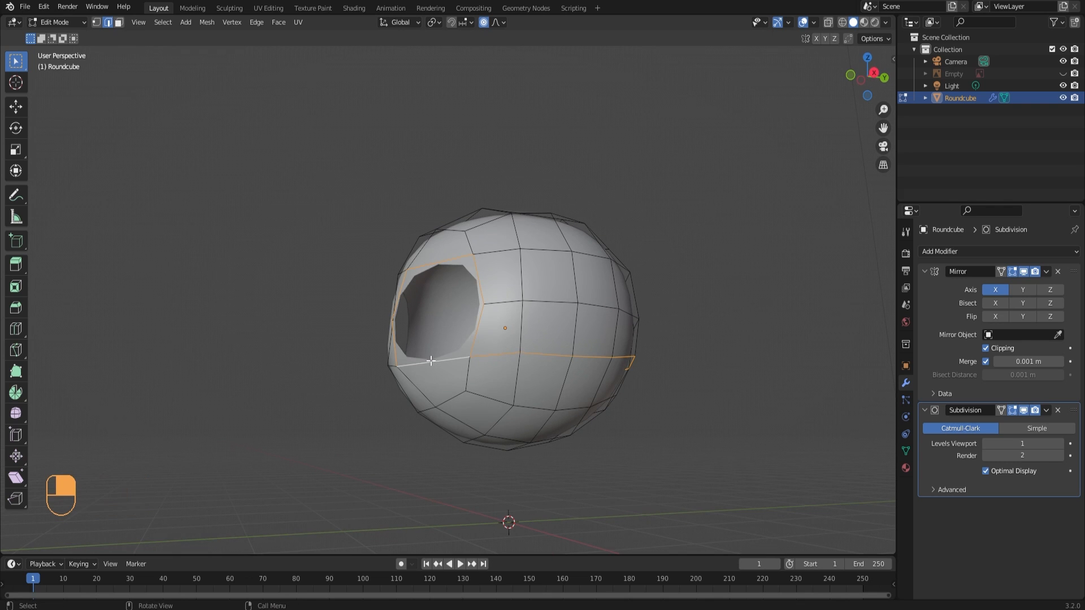
pyautogui.hotkey('ctrl', 'z')
pyautogui.moveTo(423, 368); pyautogui.dragTo(497, 512, button='middle')
pyautogui.press('s')
pyautogui.click(483, 368)
pyautogui.press('Tab')
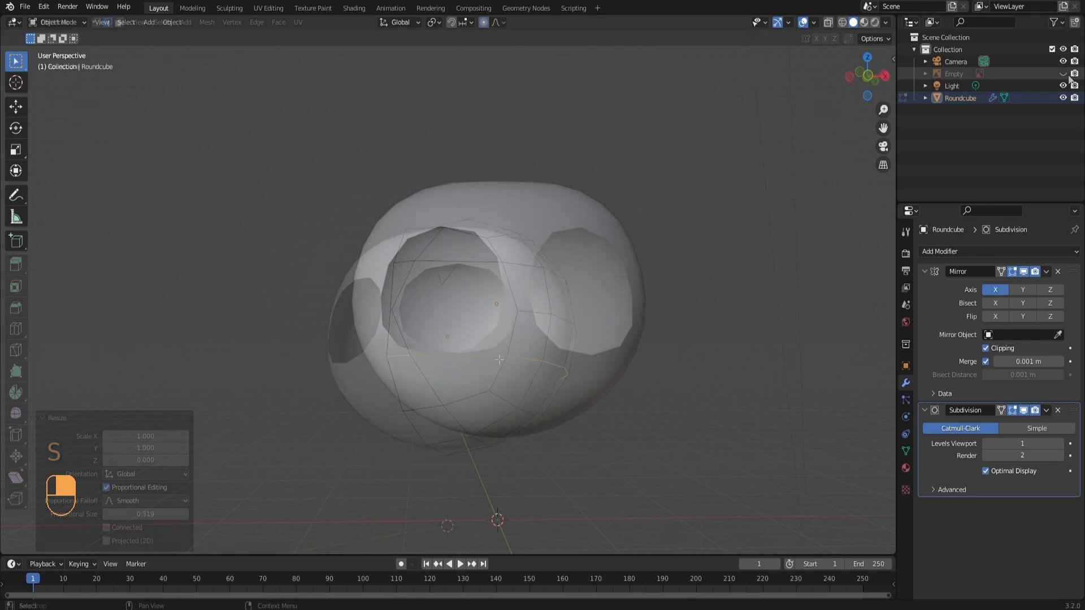
# Toggle the reference image's visibility to compare it with the head, leave it hidden, and view the eye openings
pyautogui.click(1063, 74)
pyautogui.click(1062, 73)
pyautogui.click(1063, 73)
pyautogui.click(1063, 74)
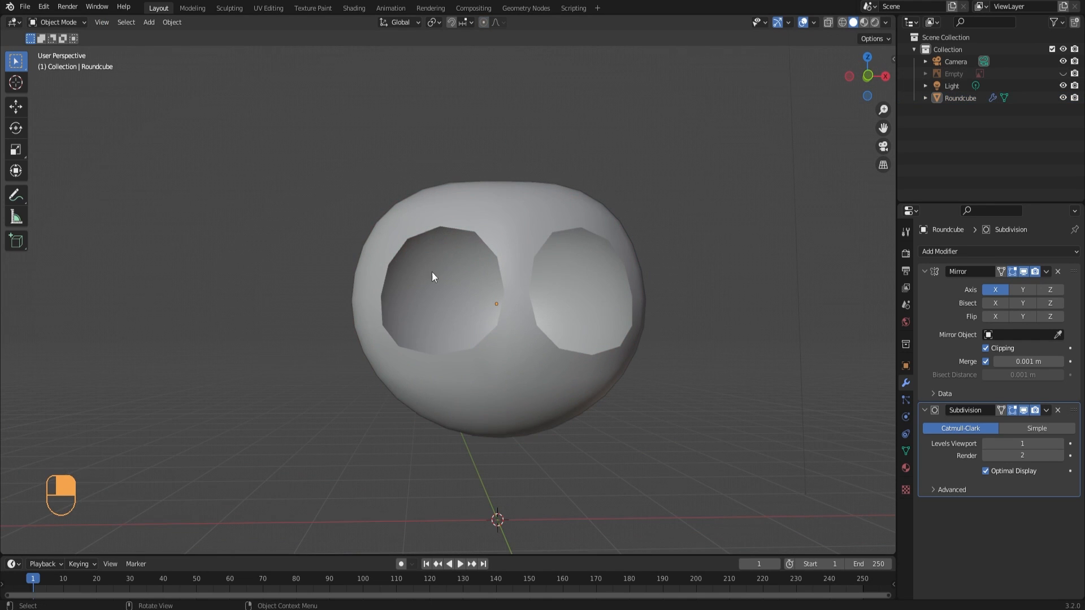
pyautogui.moveTo(602, 256); pyautogui.dragTo(588, 264, button='middle')
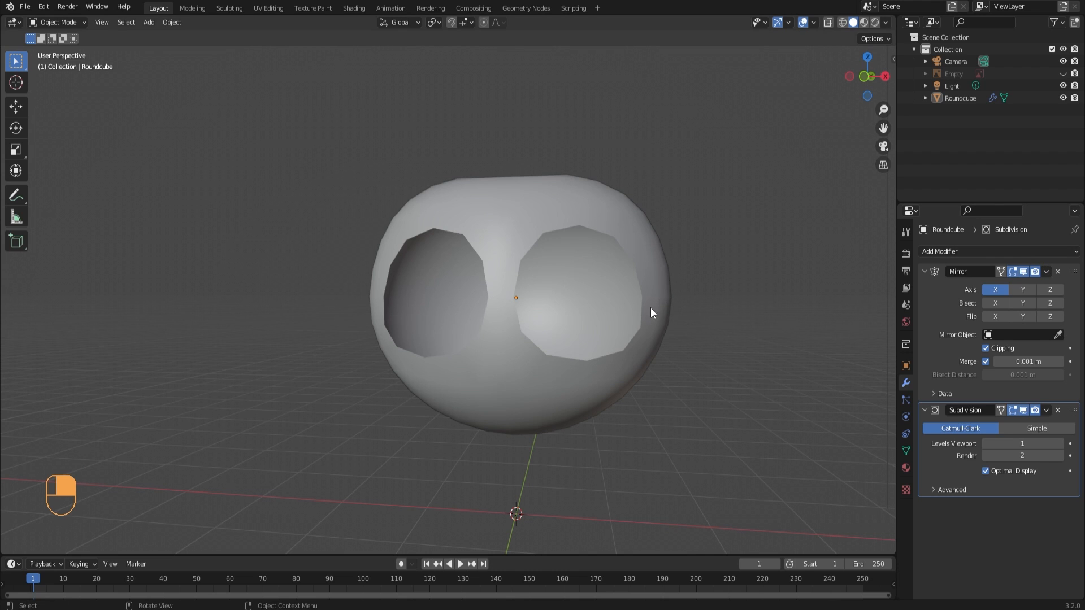
# Apply the head's Mirror modifier and its Subdivision modifier
pyautogui.click(1046, 272)
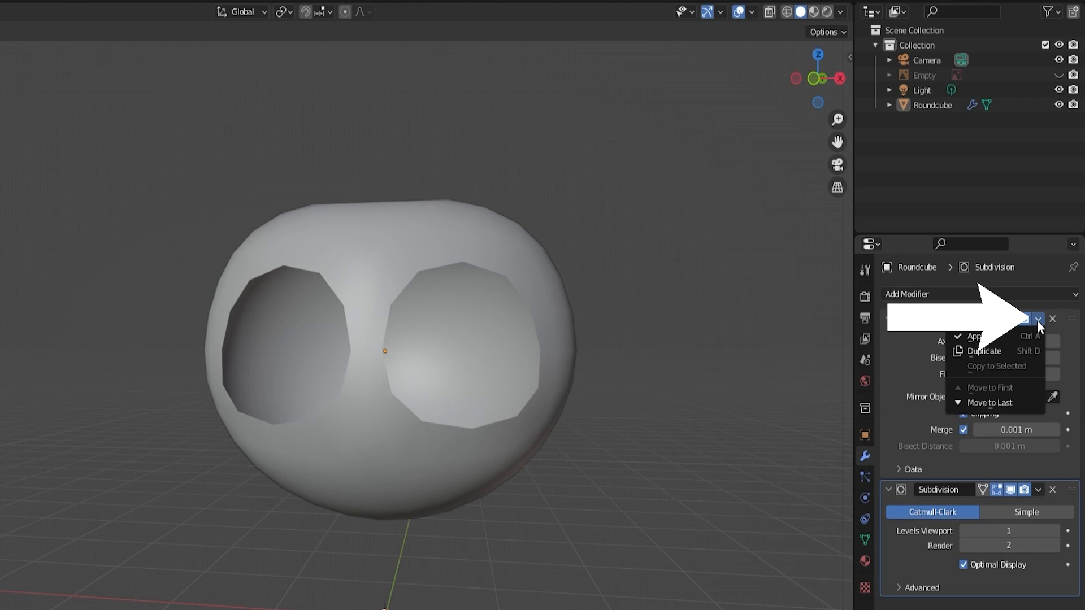
pyautogui.click(1011, 337)
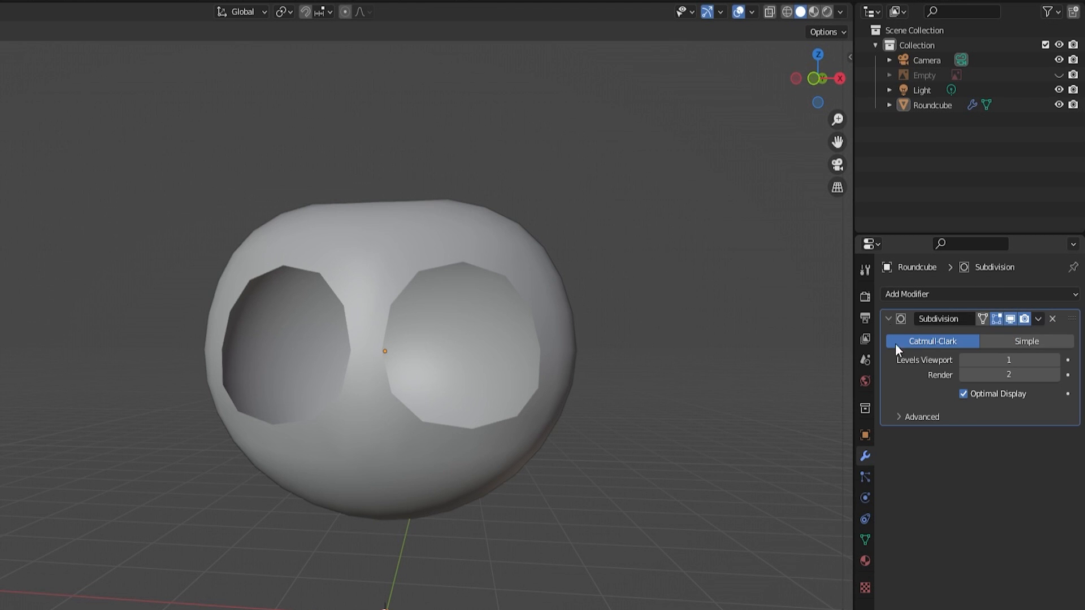
pyautogui.click(1036, 318)
pyautogui.click(1001, 331)
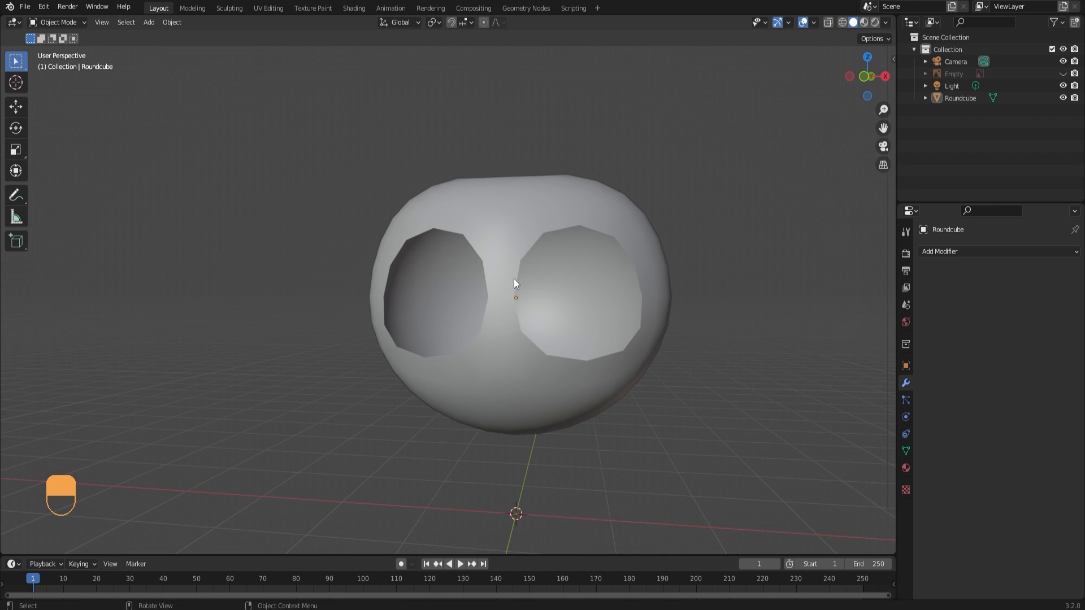
# Open the apple head mesh in Edit Mode and switch to the front orthographic view
pyautogui.click(492, 257)
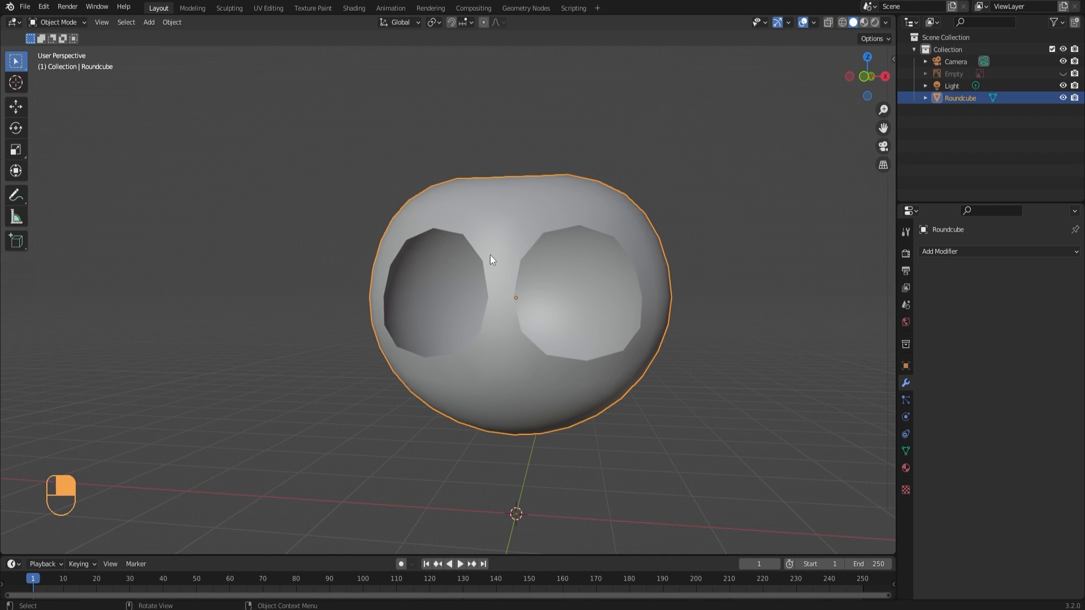
pyautogui.press('Tab')
pyautogui.click(567, 254)
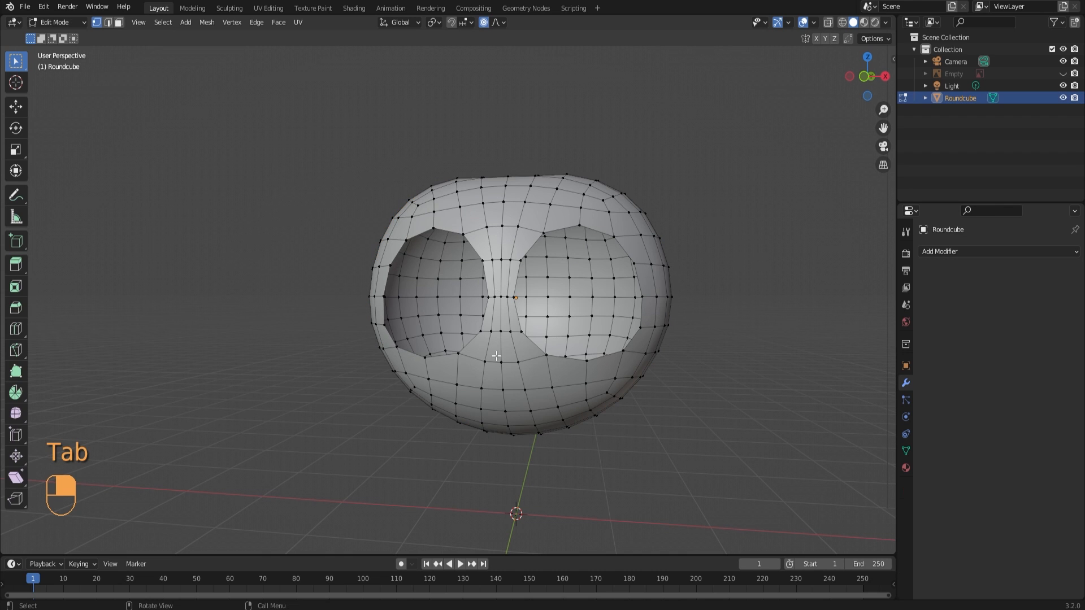
pyautogui.moveTo(491, 177); pyautogui.dragTo(510, 255, button='middle')
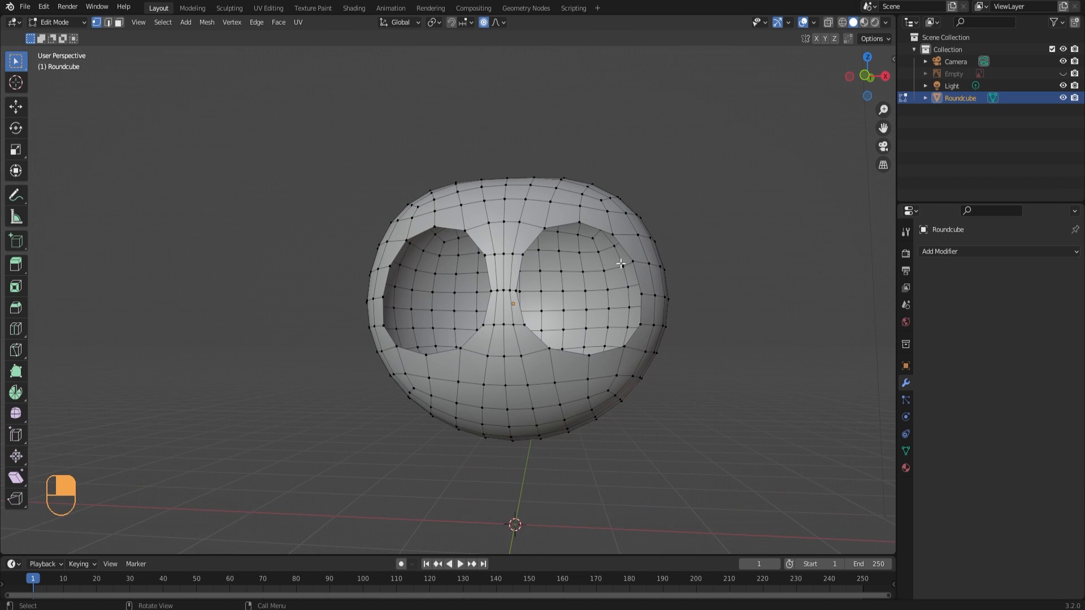
pyautogui.press('`')
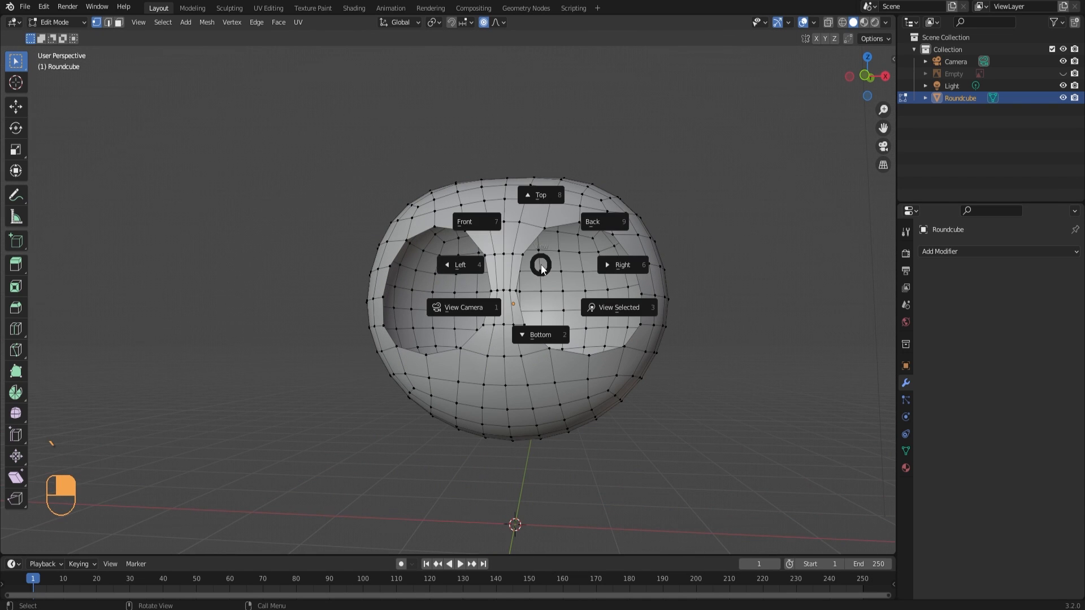
pyautogui.click(469, 222)
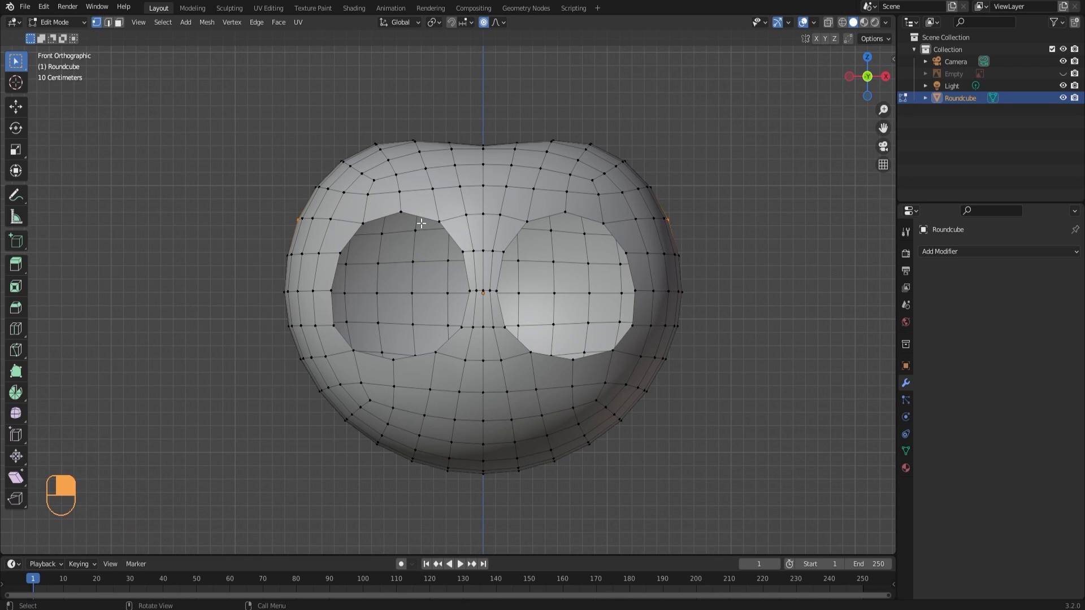
# Select the right eye opening's edge loop in edge mode, turn off proportional editing, and extrude the loop inward with a scale of about 0.938
pyautogui.press('2')
pyautogui.keyDown('alt'); pyautogui.click(545, 217); pyautogui.keyUp('alt')
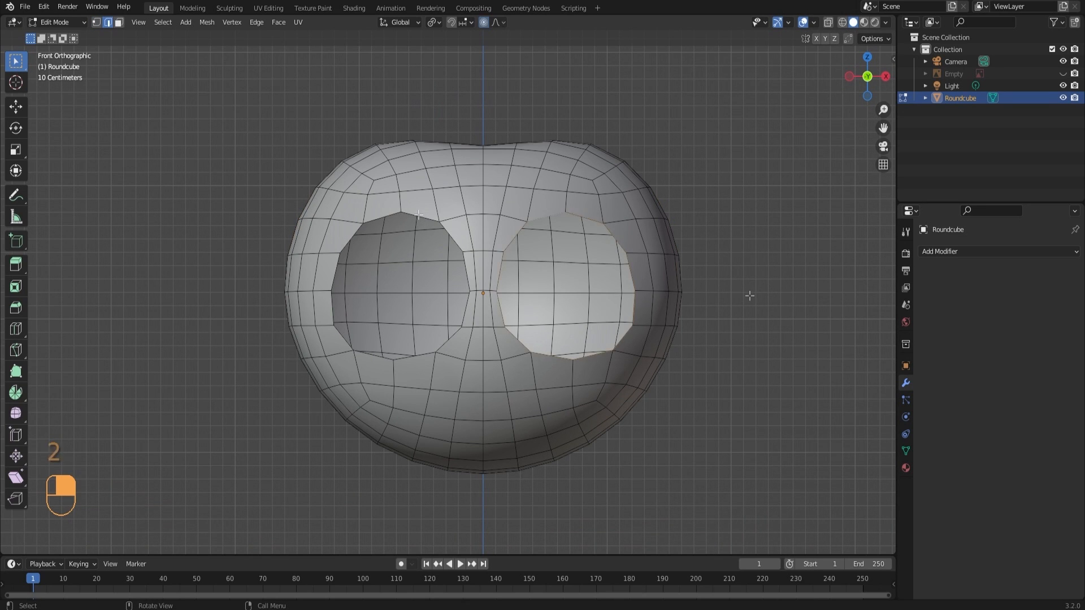
pyautogui.press('o')
pyautogui.press('e')
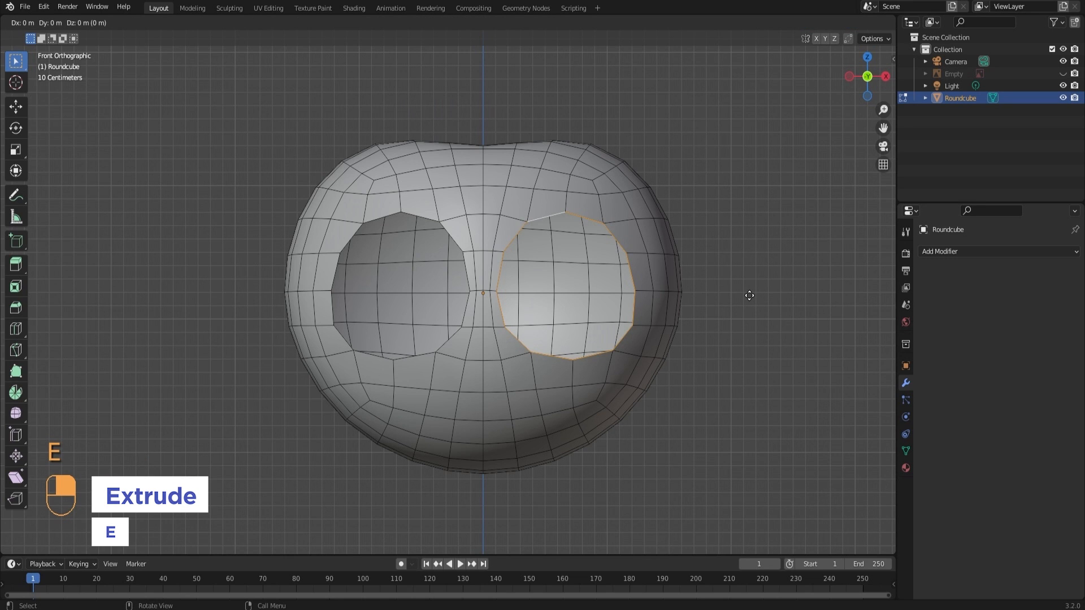
pyautogui.press('s')
pyautogui.click(738, 298)
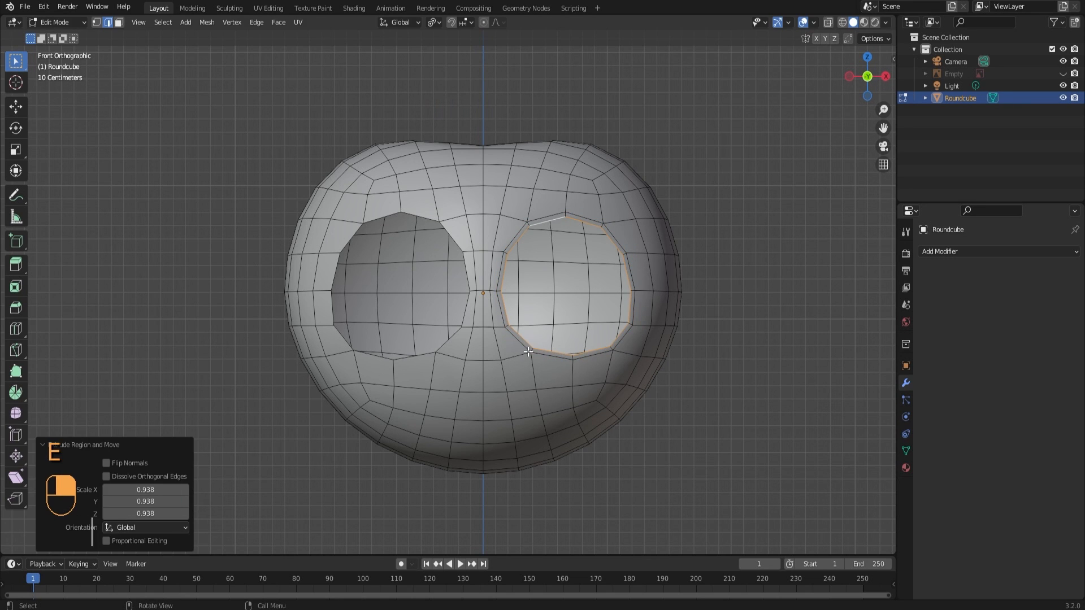
# Set the right eye rim extrusion's scale to 0.9 on X, Y and Z
pyautogui.click(164, 490)
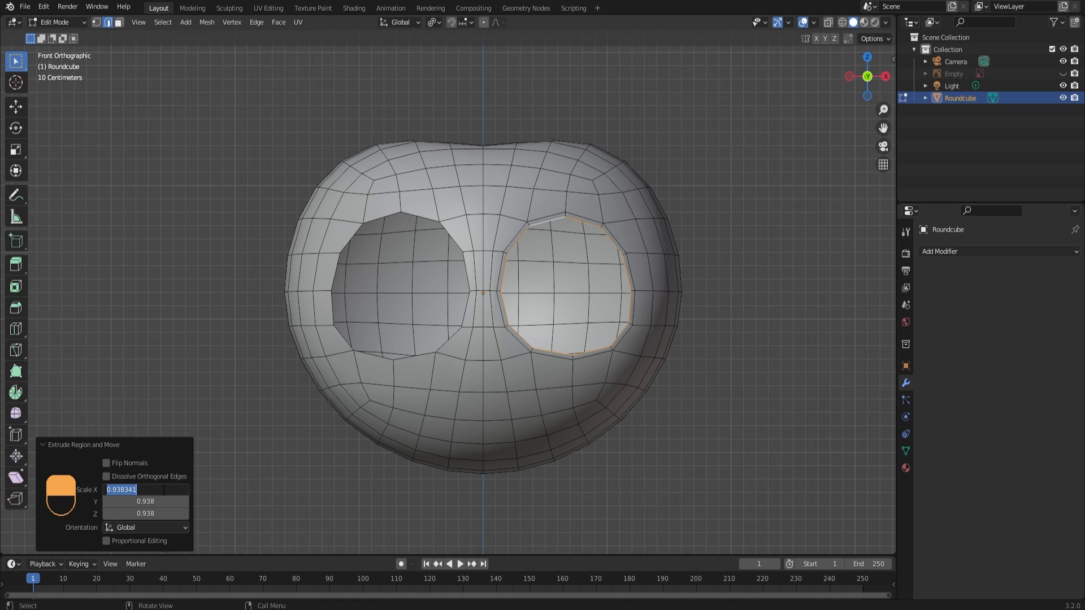
pyautogui.write('0.9')
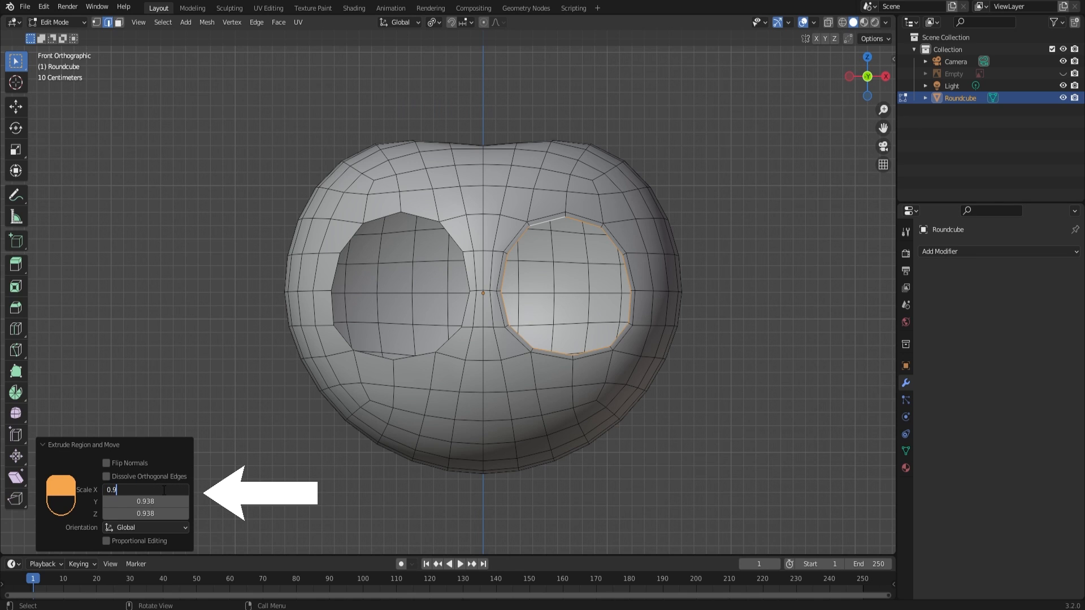
pyautogui.press('Return')
pyautogui.hotkey('ctrl', 'c')
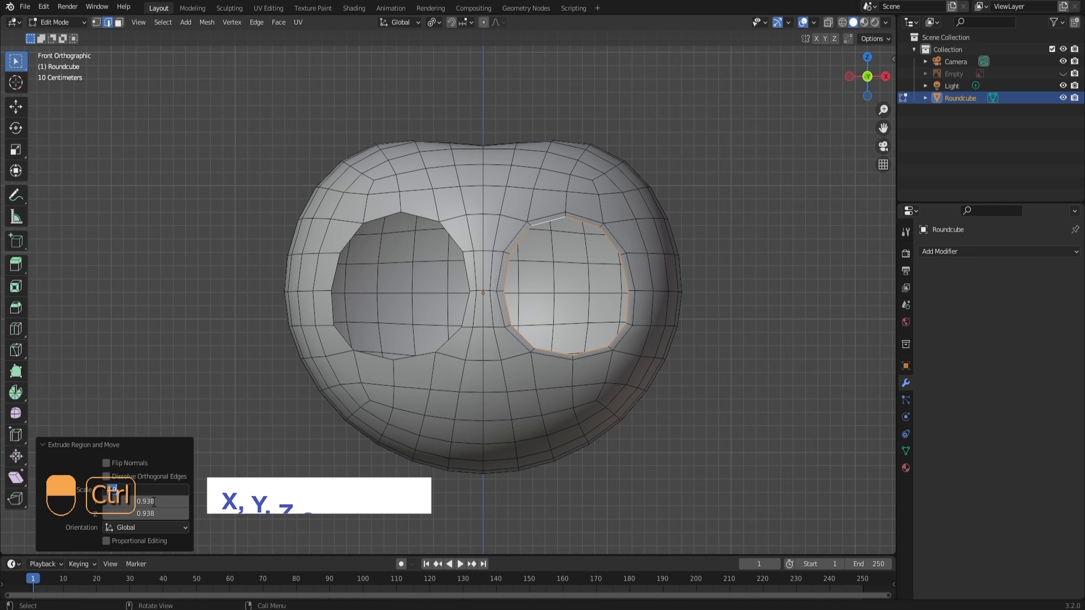
pyautogui.hotkey('ctrl', 'v')
pyautogui.hotkey('ctrl', 'v')
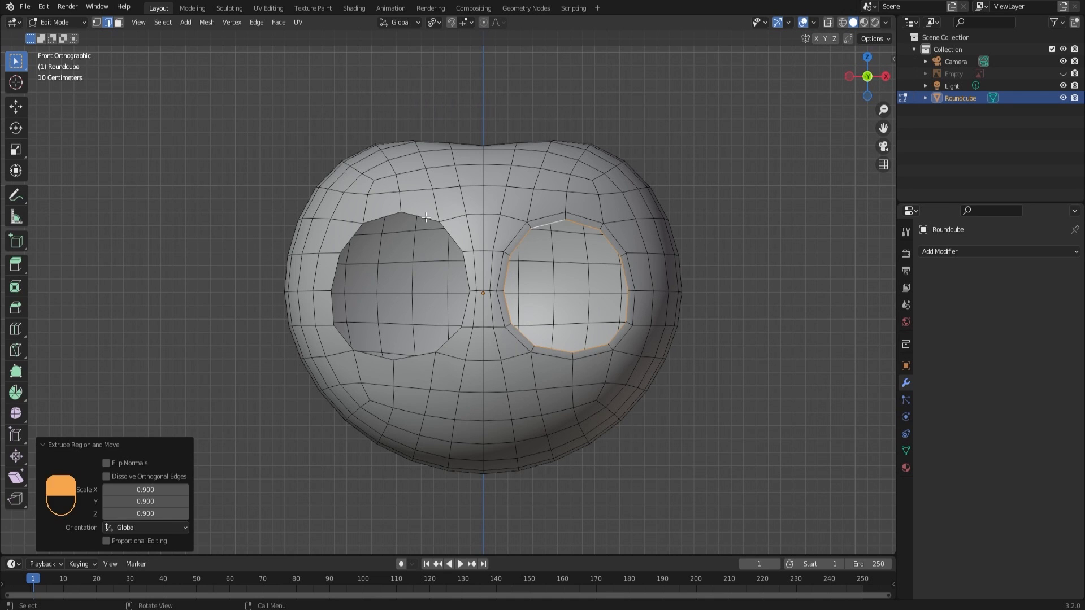
# Select the left eye opening's edge loop and extrude it inward with a scale of about 0.943
pyautogui.keyDown('alt'); pyautogui.click(426, 218); pyautogui.keyUp('alt')
pyautogui.press('e')
pyautogui.press('s')
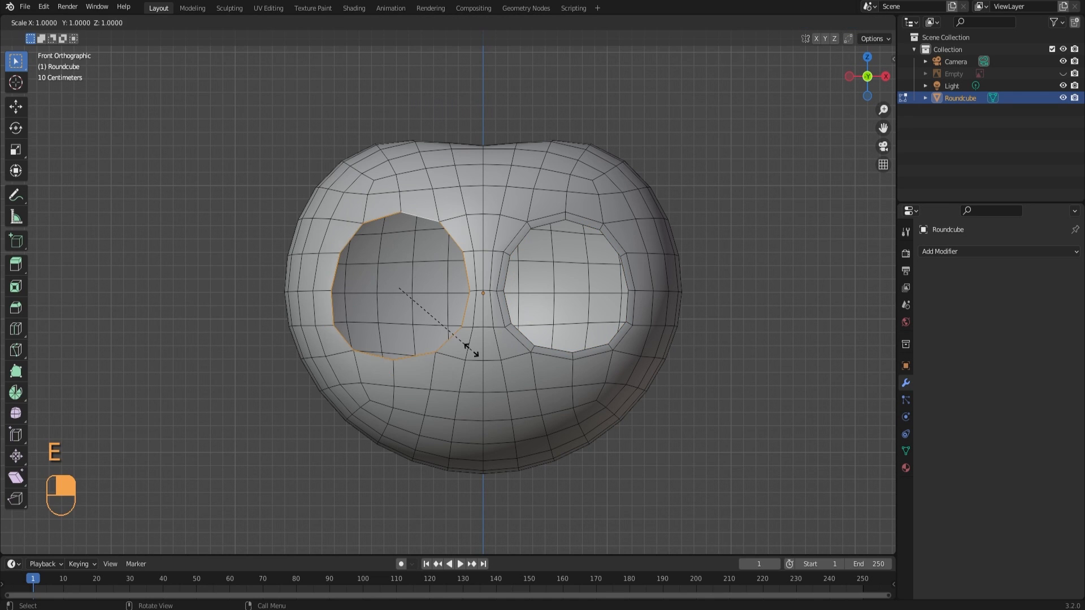
pyautogui.click(463, 347)
# Set the left eye rim extrusion's scale to 0.9 on X, Y and Z, and return to Object Mode
pyautogui.click(177, 486)
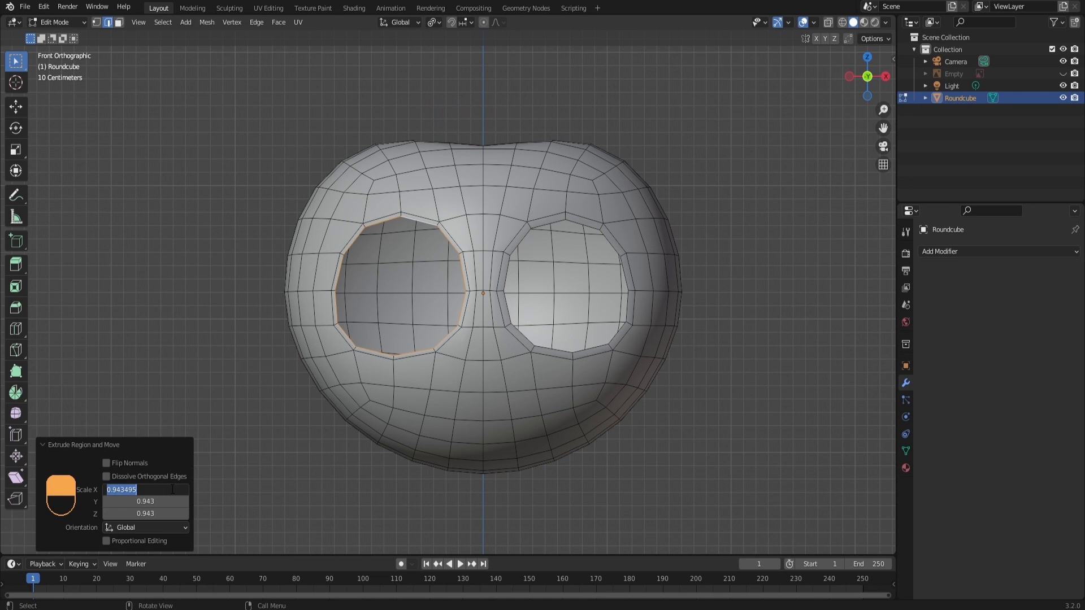
pyautogui.write('0.9')
pyautogui.press('Return')
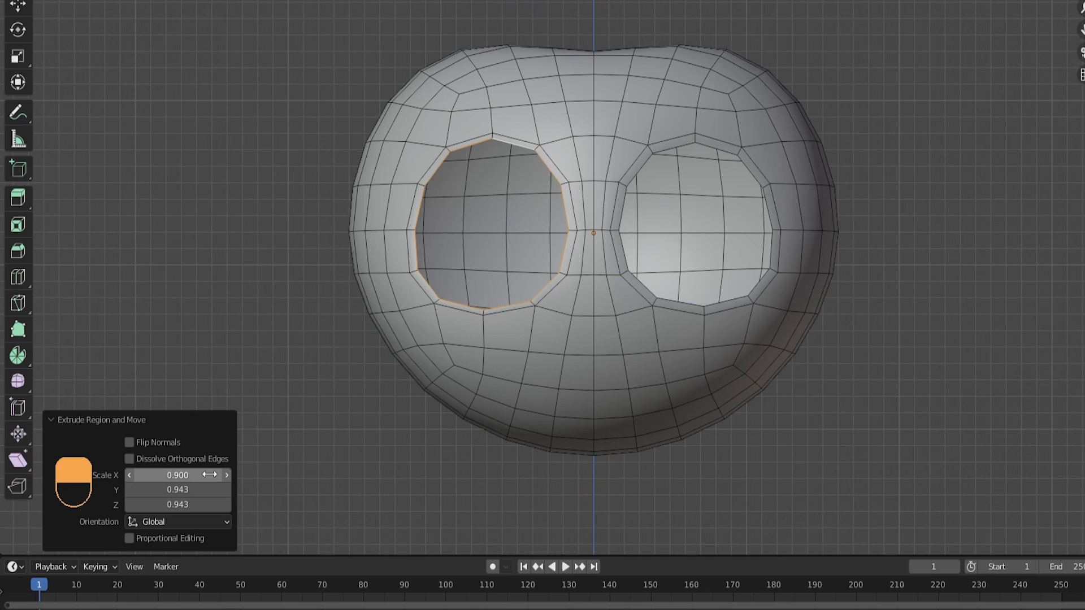
pyautogui.click(171, 490)
pyautogui.hotkey('ctrl', 'c')
pyautogui.click(165, 498)
pyautogui.click(202, 487)
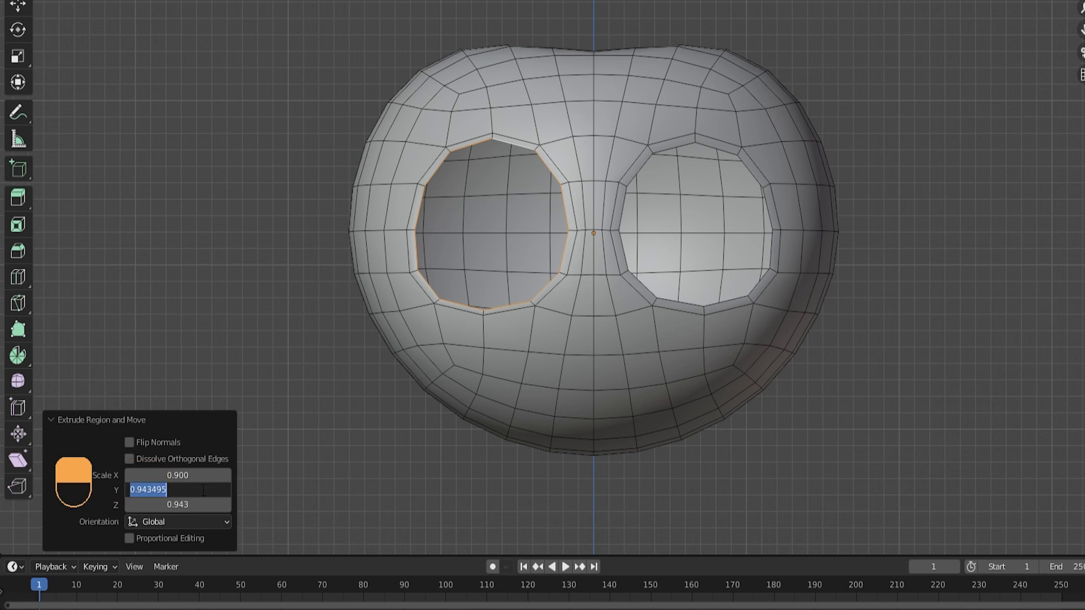
pyautogui.hotkey('ctrl', 'v')
pyautogui.click(193, 506)
pyautogui.hotkey('ctrl', 'v')
pyautogui.click(194, 491)
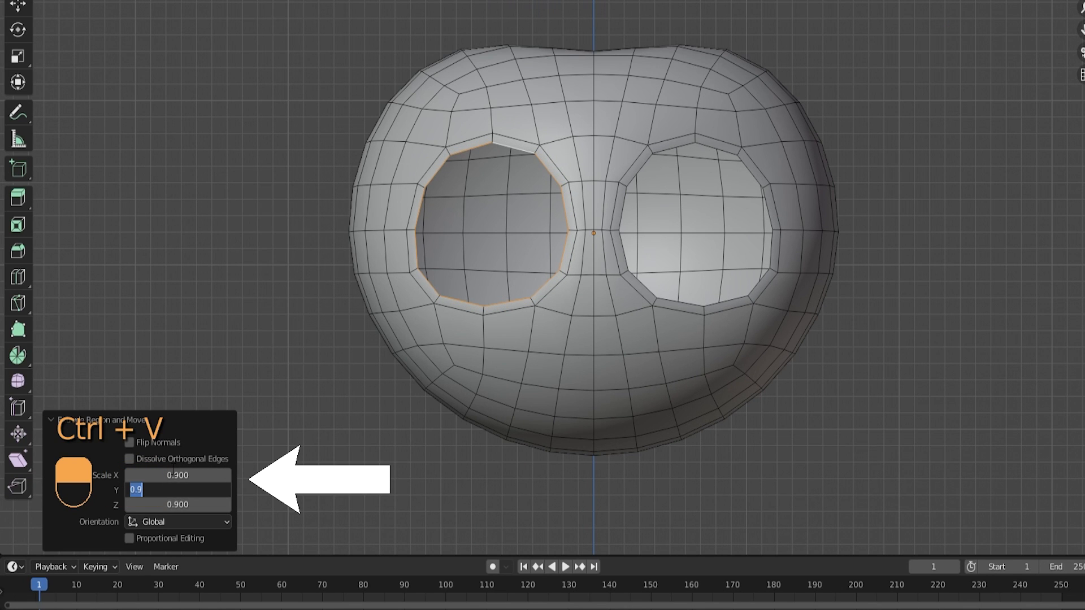
pyautogui.rightClick(464, 201)
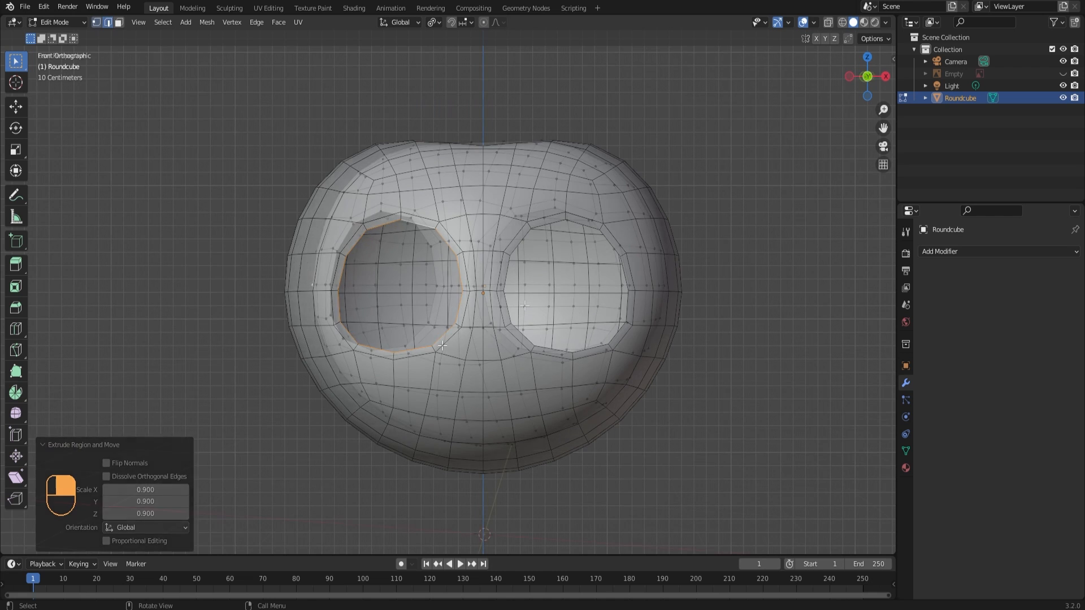
pyautogui.moveTo(591, 334); pyautogui.dragTo(508, 296, button='middle')
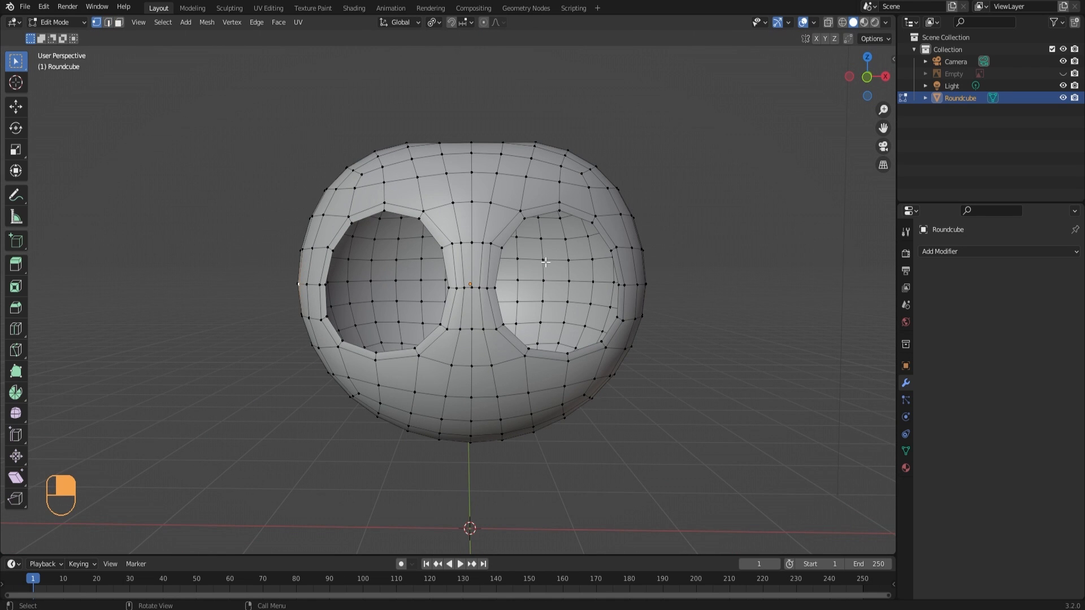
pyautogui.press('Tab')
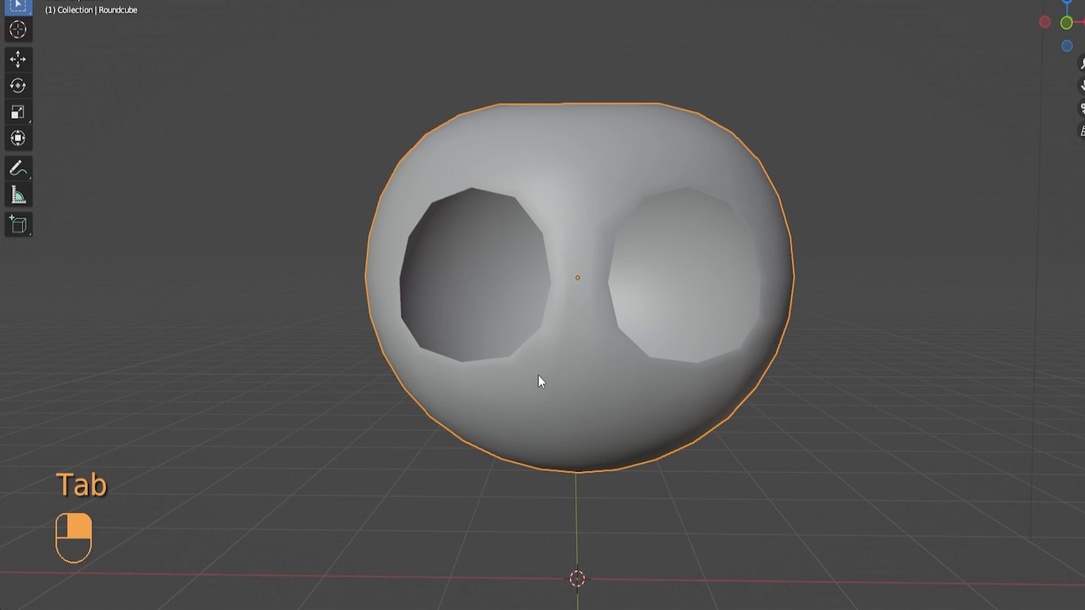
# Add a round cube mesh at the world origin for the eyeball and shade it smooth
pyautogui.hotkey('shift', 'a')
pyautogui.moveTo(538, 374)
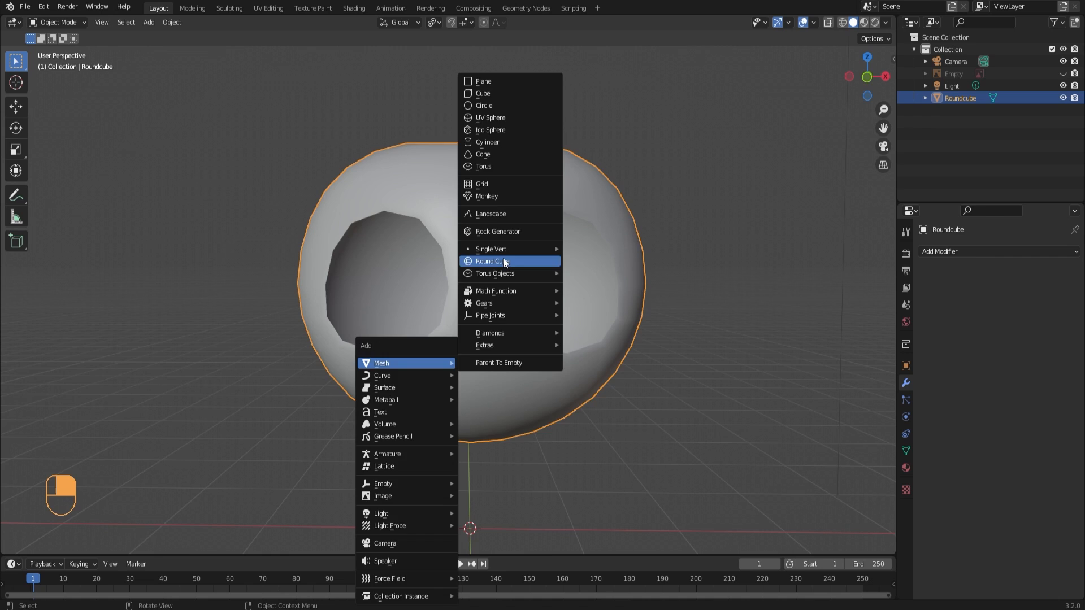
pyautogui.click(616, 249)
pyautogui.moveTo(506, 271); pyautogui.dragTo(487, 403, button='middle')
pyautogui.rightClick(487, 403)
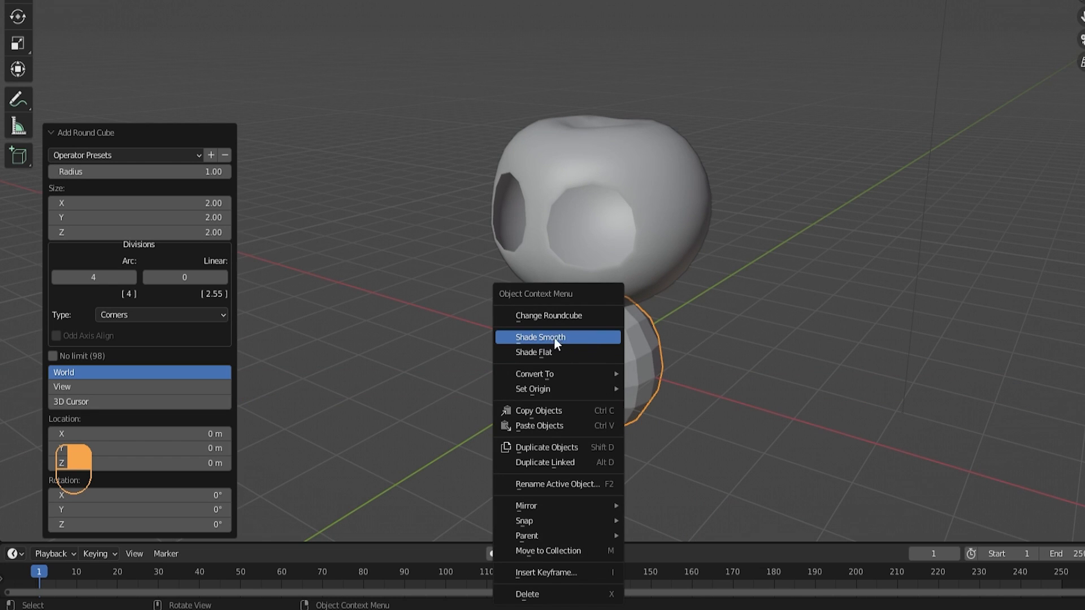
pyautogui.click(569, 337)
pyautogui.moveTo(571, 338); pyautogui.dragTo(577, 313, button='middle')
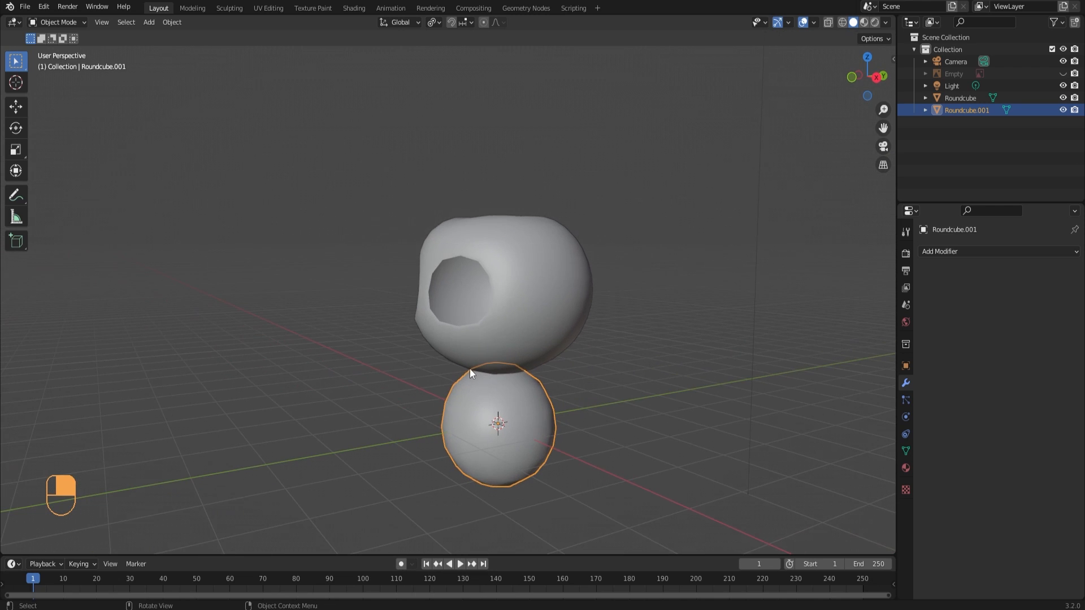
# Raise the eyeball sphere about 2.29 m along Z into the head and move it forward along Y
pyautogui.press('g')
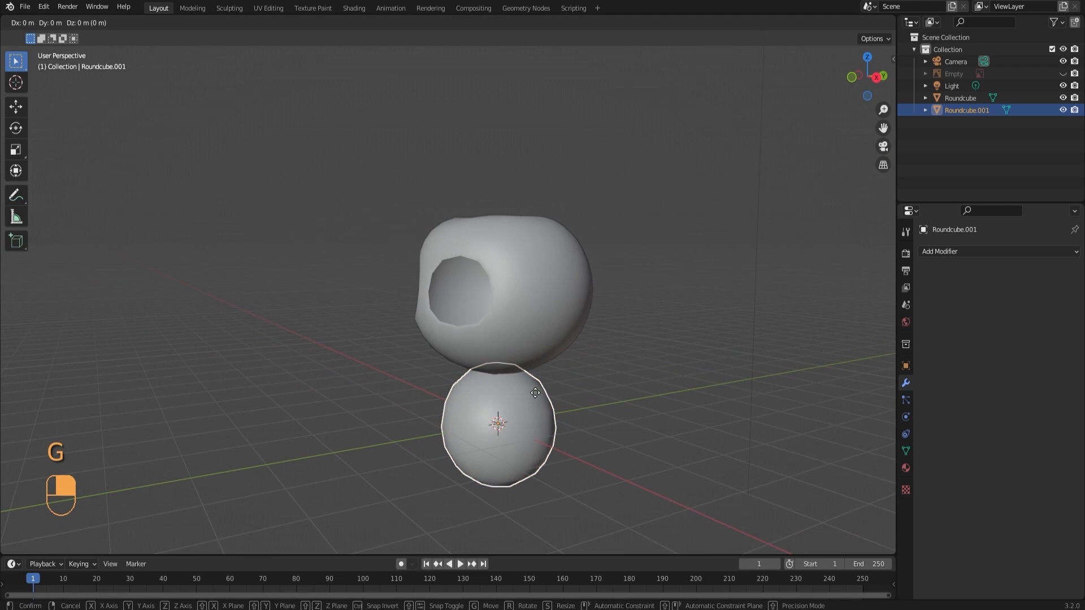
pyautogui.press('z')
pyautogui.click(526, 253)
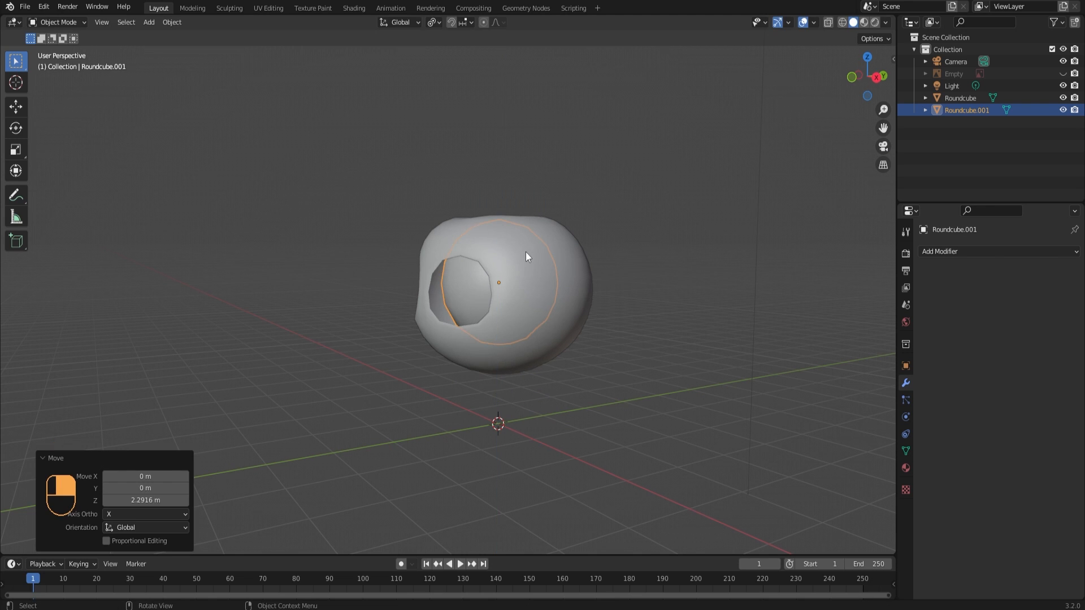
pyautogui.press('g')
pyautogui.press('y')
pyautogui.click(492, 313)
# Scale the eyeball sphere down slightly and move it into place behind the right eye opening
pyautogui.press('s')
pyautogui.moveTo(493, 313); pyautogui.dragTo(539, 342, button='middle')
pyautogui.click(644, 312)
pyautogui.press('g')
pyautogui.click(574, 322)
pyautogui.press('g')
pyautogui.click(525, 316)
pyautogui.press('g')
pyautogui.click(503, 287)
pyautogui.moveTo(503, 287); pyautogui.dragTo(571, 270, button='middle')
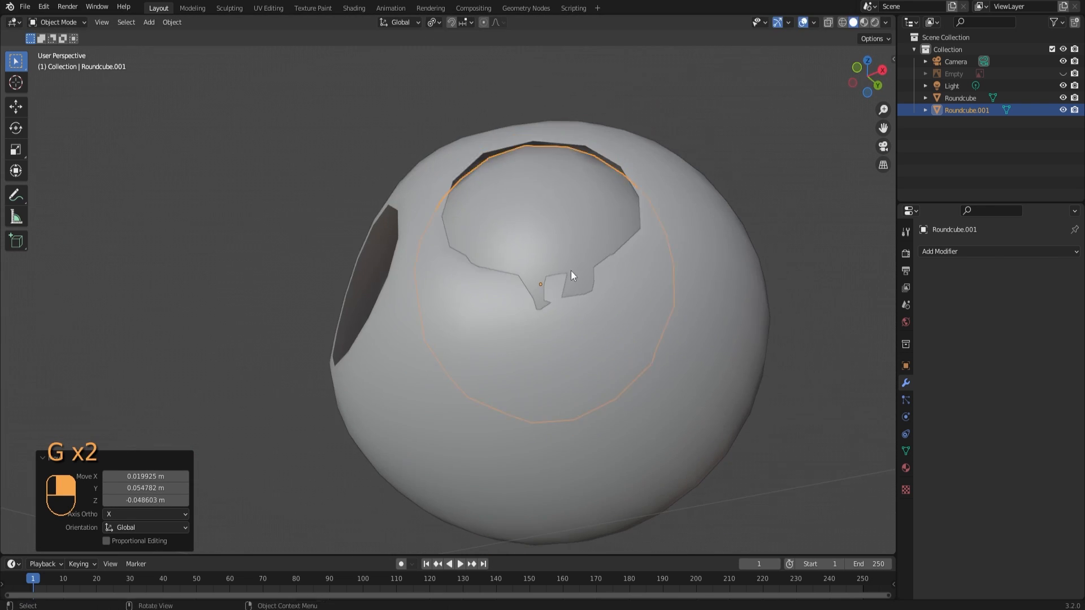
# Try to reposition the eyeball sphere freely inside the right eye opening and undo the move
pyautogui.press('g')
pyautogui.click(503, 321)
pyautogui.press('g')
pyautogui.moveTo(504, 325); pyautogui.dragTo(486, 305, button='middle')
pyautogui.hotkey('ctrl', 'z')
# Move the eyeball sphere along X and along Y so that it fills the right eye opening
pyautogui.press('g')
pyautogui.press('x')
pyautogui.click(540, 317)
pyautogui.press('g')
pyautogui.press('y')
pyautogui.click(602, 352)
pyautogui.scroll(-5, 624, 285)
pyautogui.click(623, 283)
pyautogui.click(462, 284)
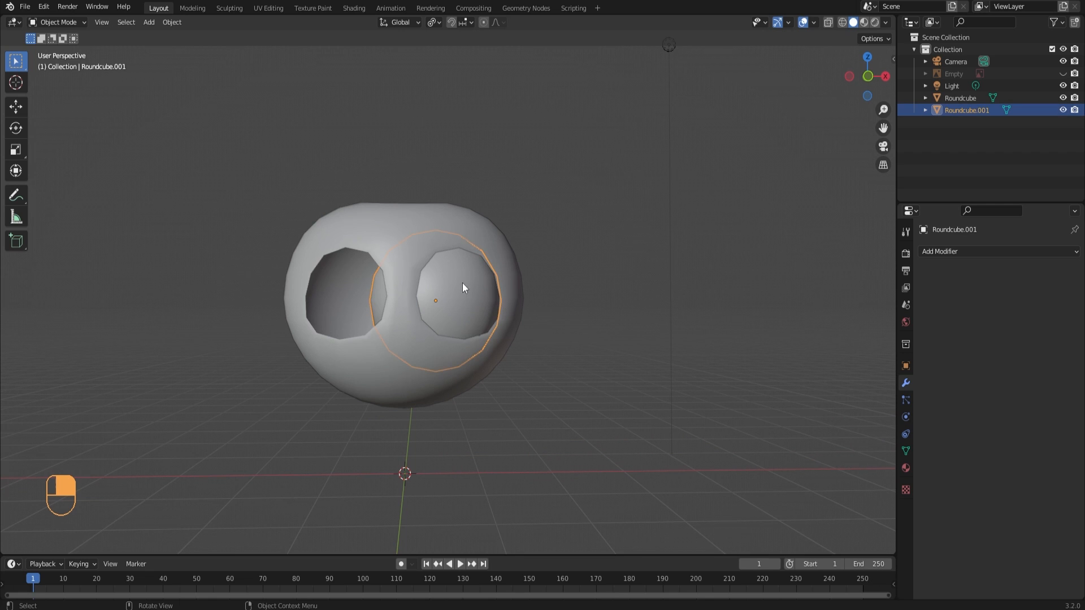
# Apply all transforms to the eyeball sphere and add a Mirror modifier across X to create the second eyeball
pyautogui.hotkey('ctrl', 'a')
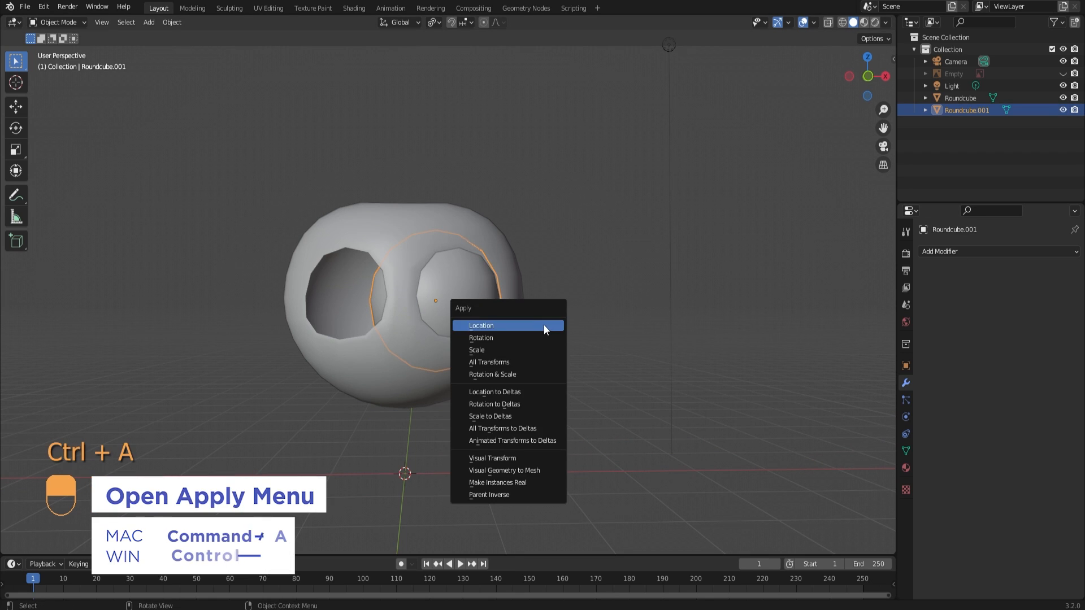
pyautogui.click(499, 364)
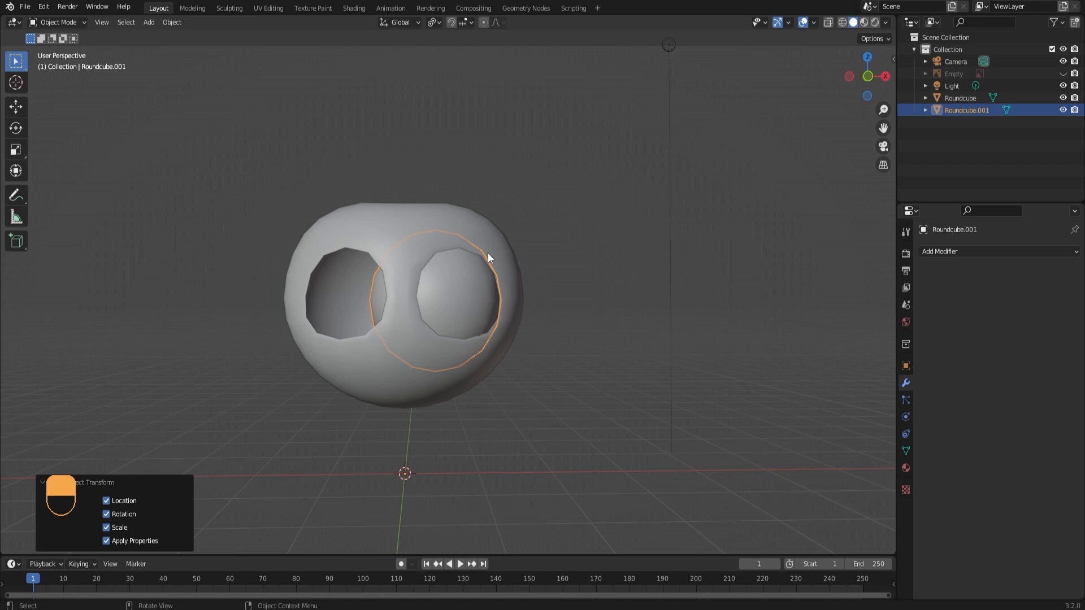
pyautogui.click(1020, 252)
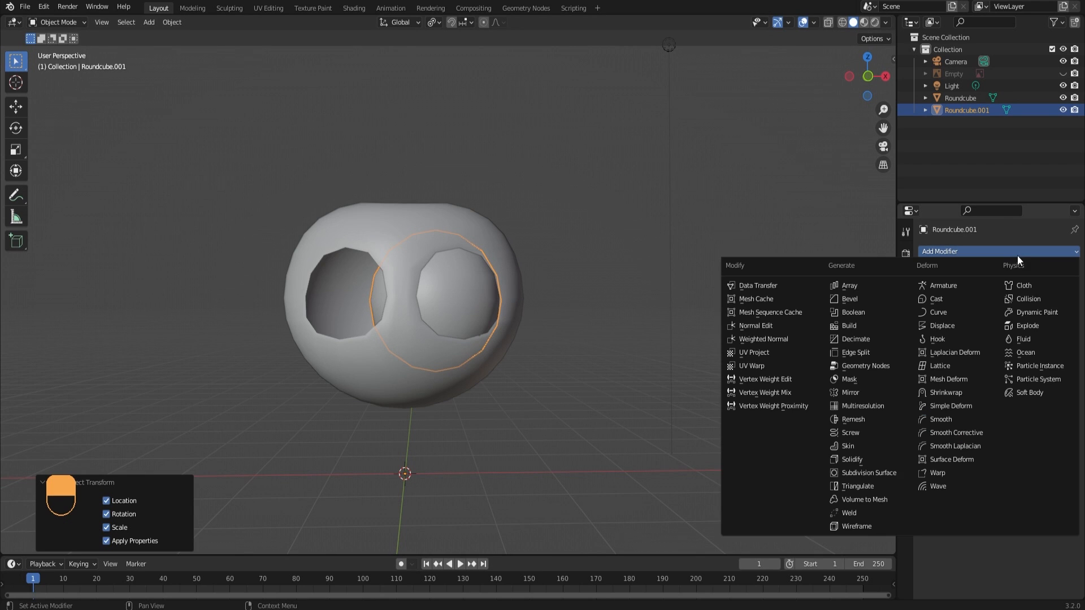
pyautogui.click(853, 392)
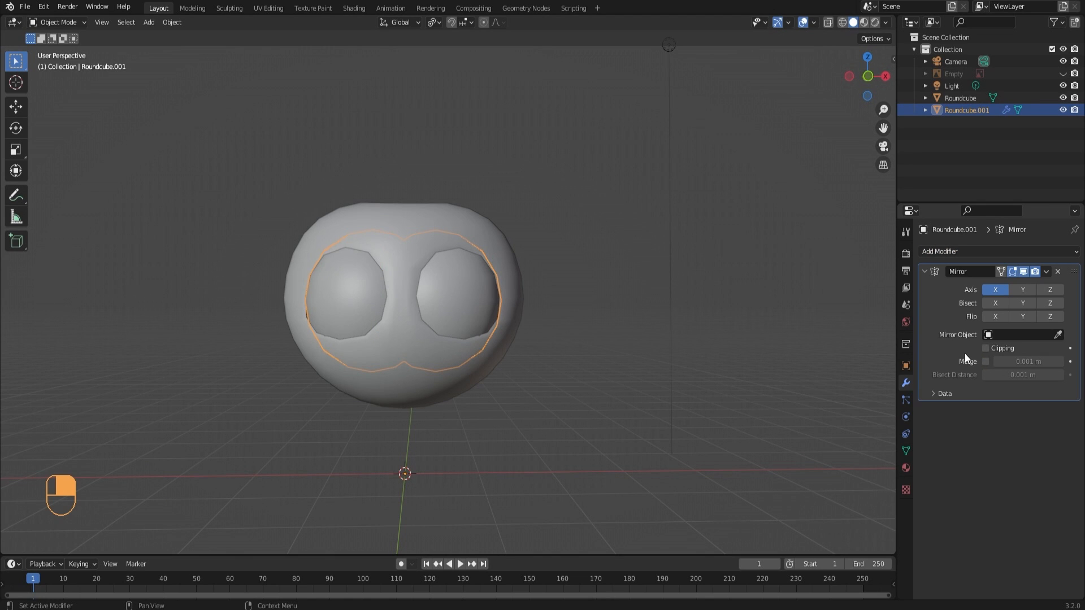
pyautogui.click(545, 244)
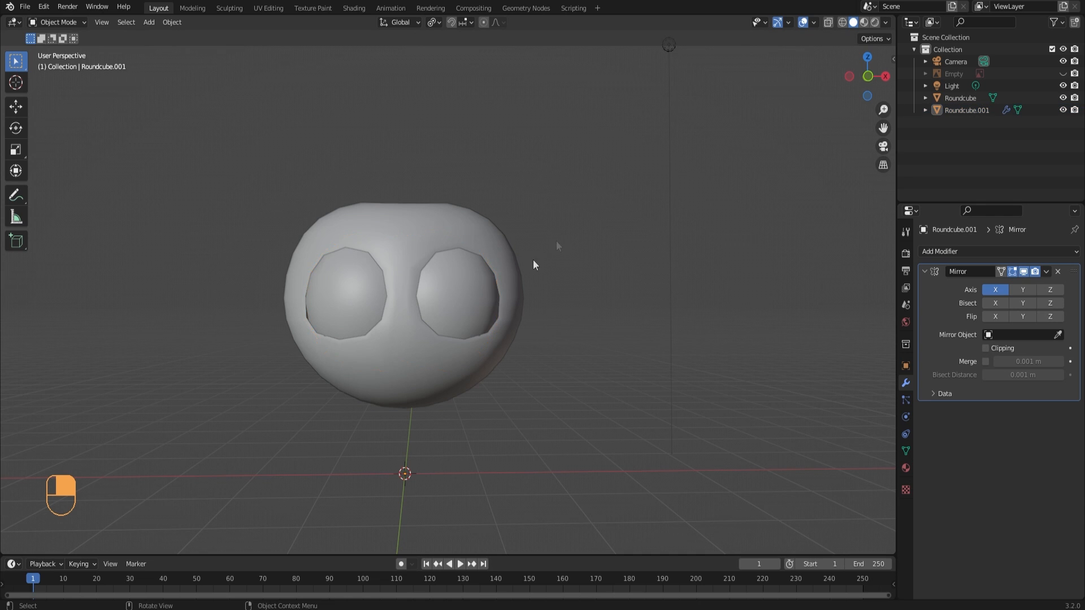
# Select the inner edge loops of both eye openings on the head and extrude them about 0.15 m along Y
pyautogui.moveTo(533, 260)
pyautogui.mouseDown(button='middle')
pyautogui.moveTo(478, 258)
pyautogui.moveTo(539, 257)
pyautogui.mouseUp(button='middle')
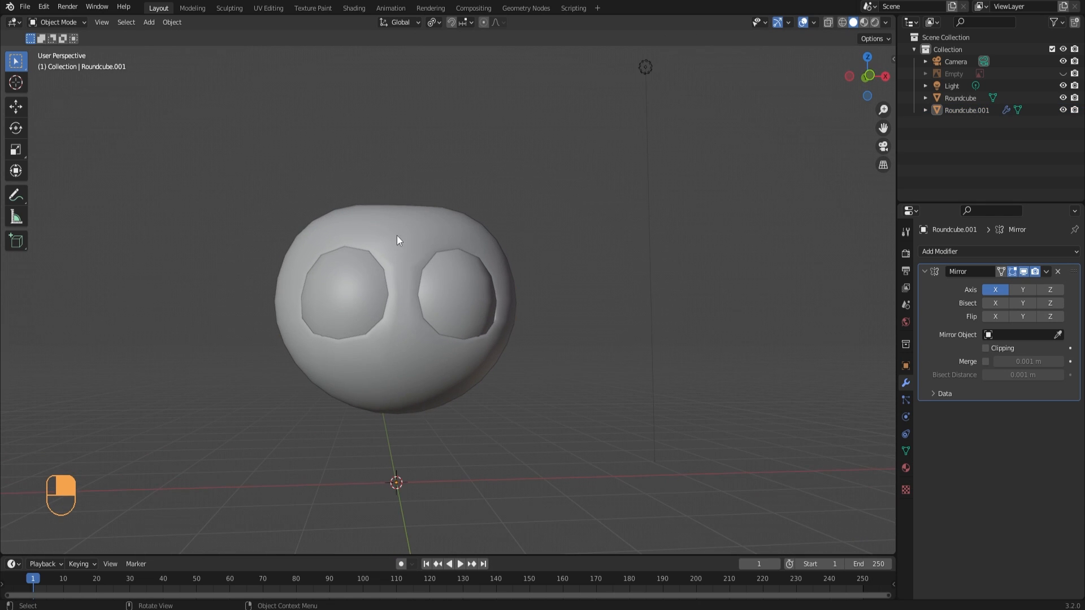
pyautogui.click(395, 276)
pyautogui.moveTo(395, 275)
pyautogui.mouseDown(button='middle')
pyautogui.moveTo(349, 277)
pyautogui.moveTo(405, 275)
pyautogui.mouseUp(button='middle')
pyautogui.press('Tab')
pyautogui.click(407, 277)
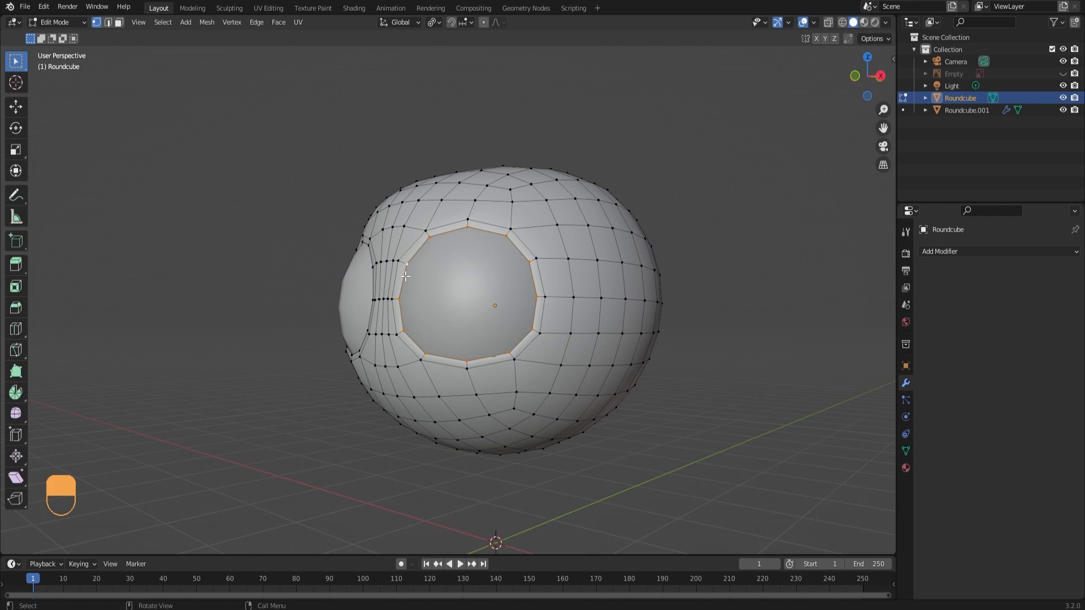
pyautogui.press('2')
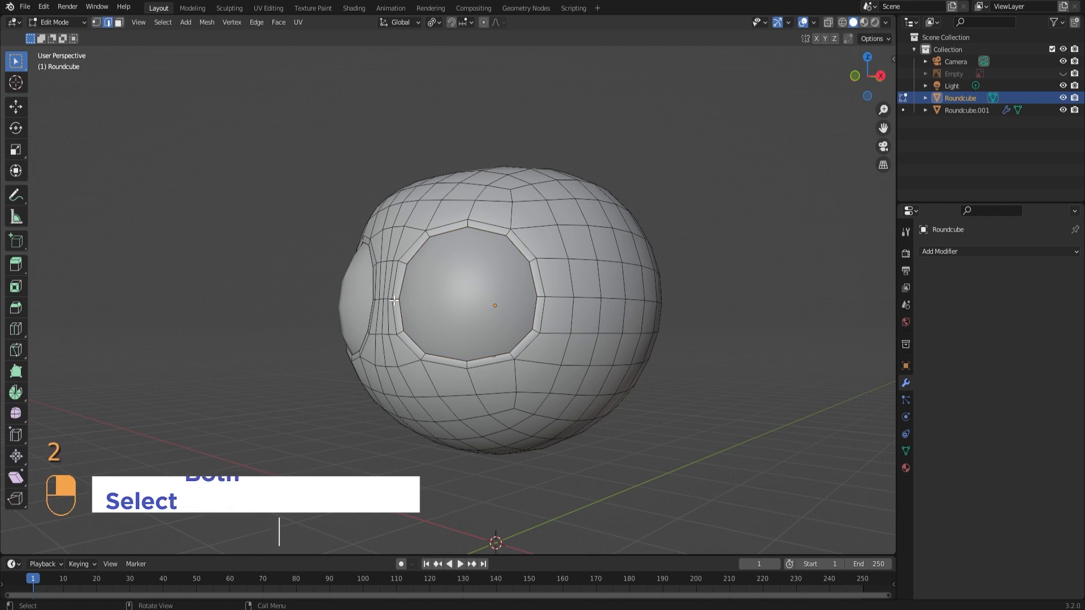
pyautogui.moveTo(405, 276); pyautogui.dragTo(430, 308, button='middle')
pyautogui.keyDown('shift'); pyautogui.doubleClick(350, 283); pyautogui.keyUp('shift')
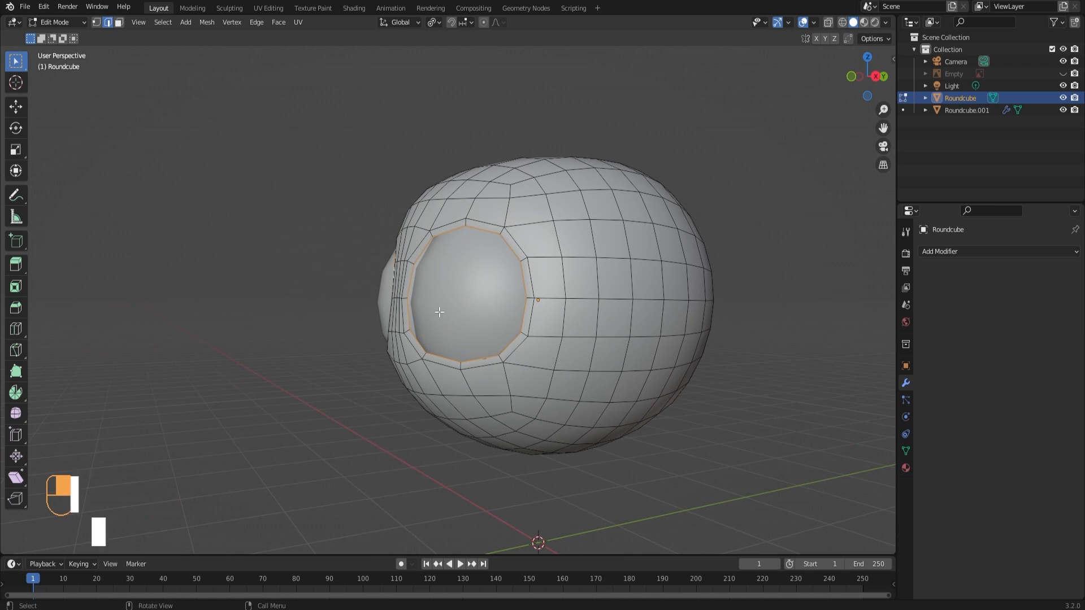
pyautogui.press('e')
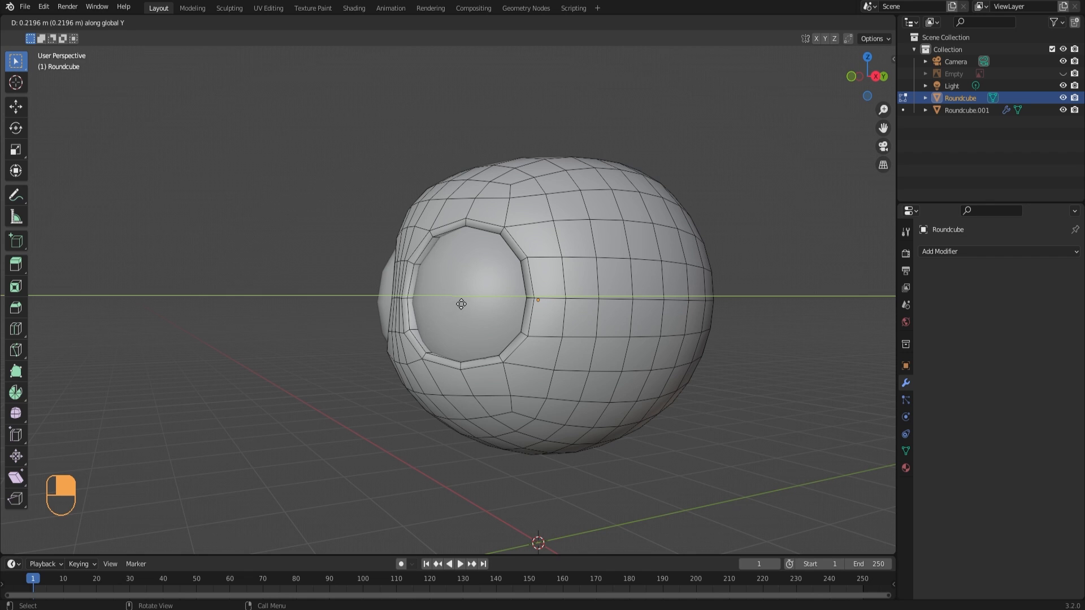
pyautogui.click(453, 304)
pyautogui.moveTo(452, 304); pyautogui.dragTo(484, 266, button='middle')
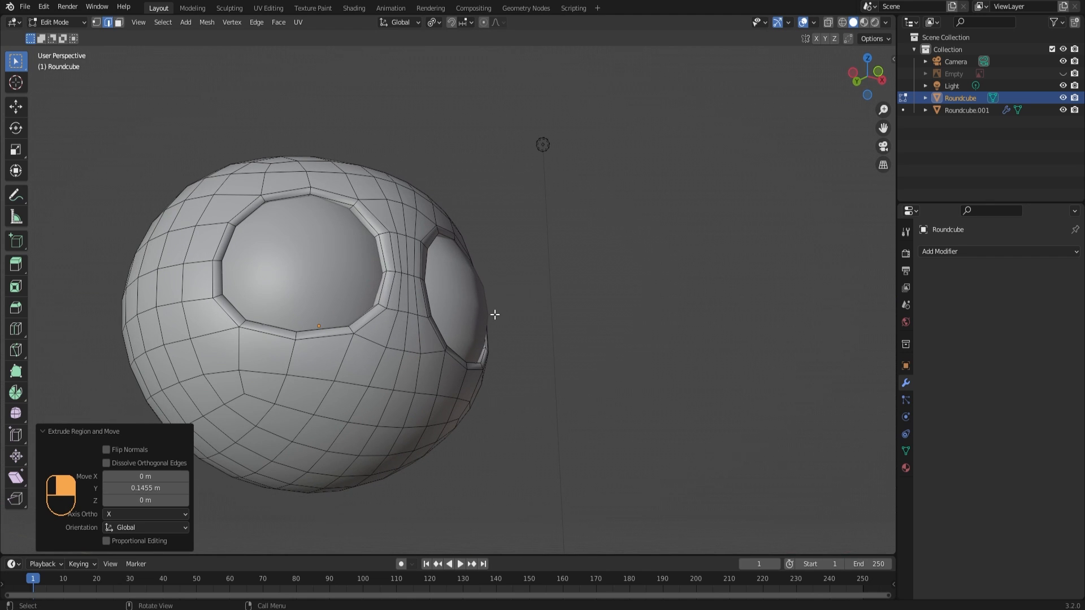
pyautogui.moveTo(494, 315); pyautogui.dragTo(472, 320, button='middle')
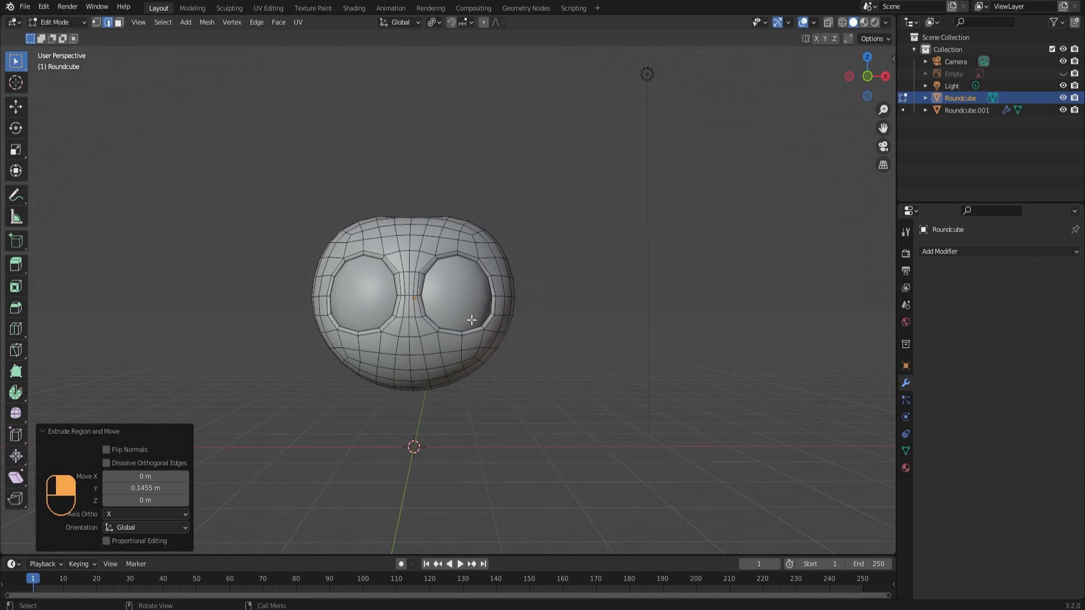
# Leave the head's mesh editing and add a Subdivision Surface modifier to the mirrored eyeballs
pyautogui.press('Tab')
pyautogui.click(451, 324)
pyautogui.click(500, 288)
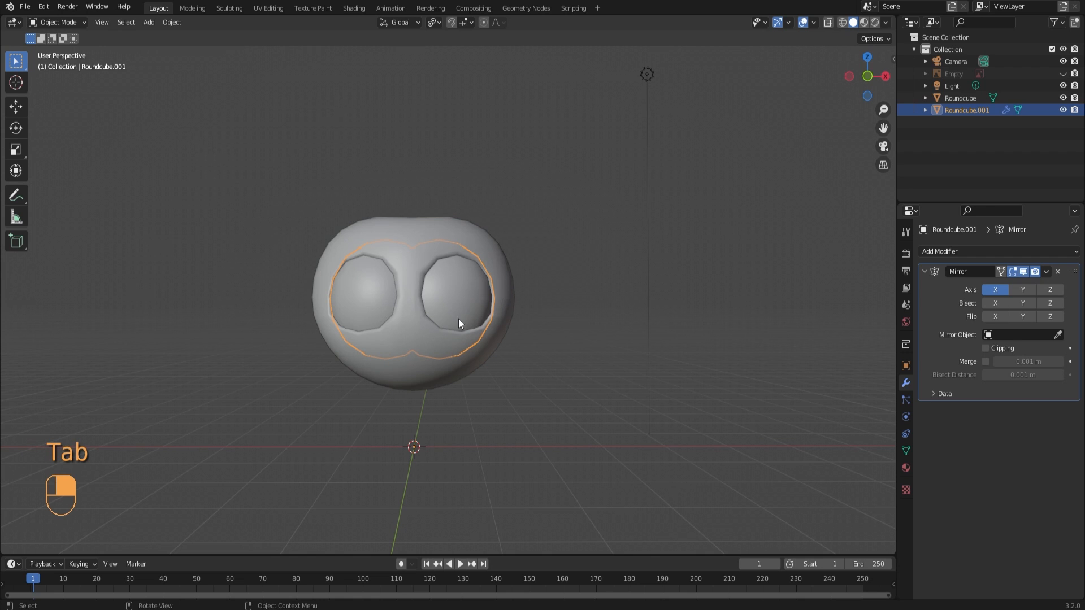
pyautogui.click(941, 250)
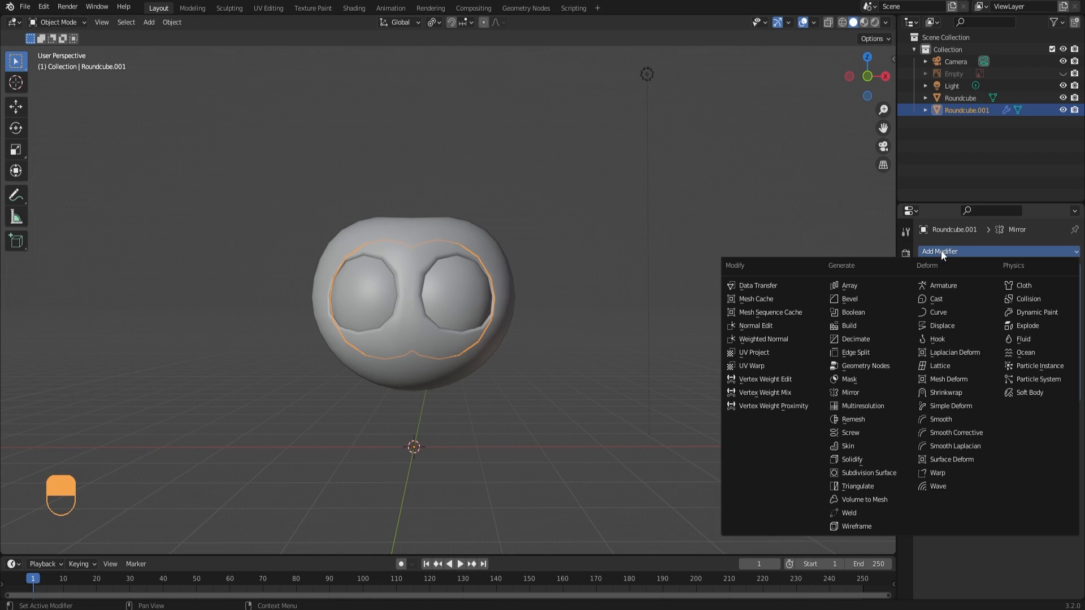
pyautogui.click(868, 472)
# Smooth the head with a Subdivision Surface modifier
pyautogui.click(512, 271)
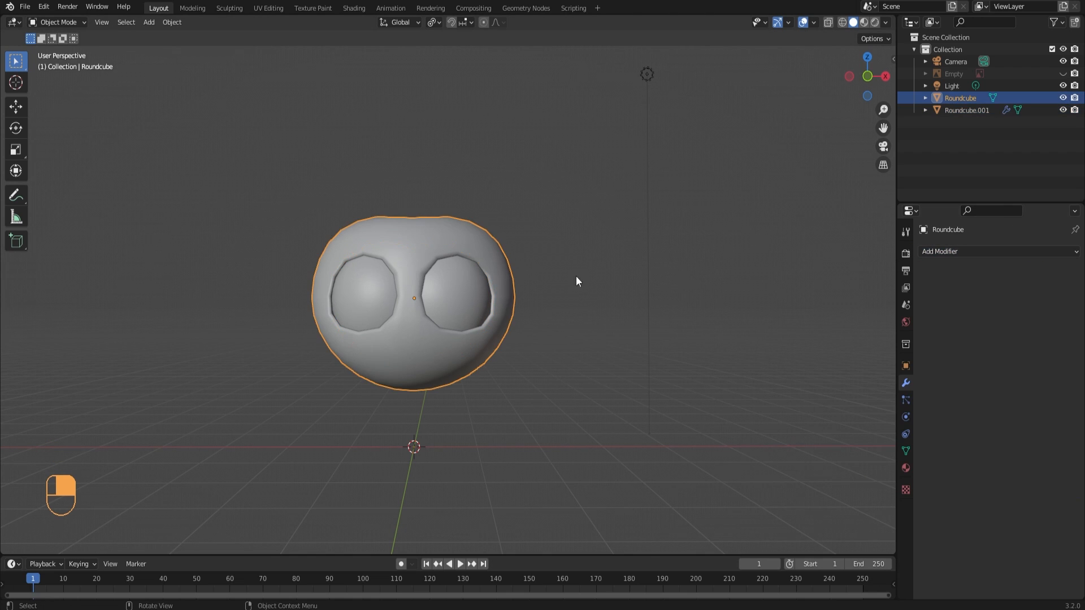
pyautogui.click(942, 251)
pyautogui.click(855, 474)
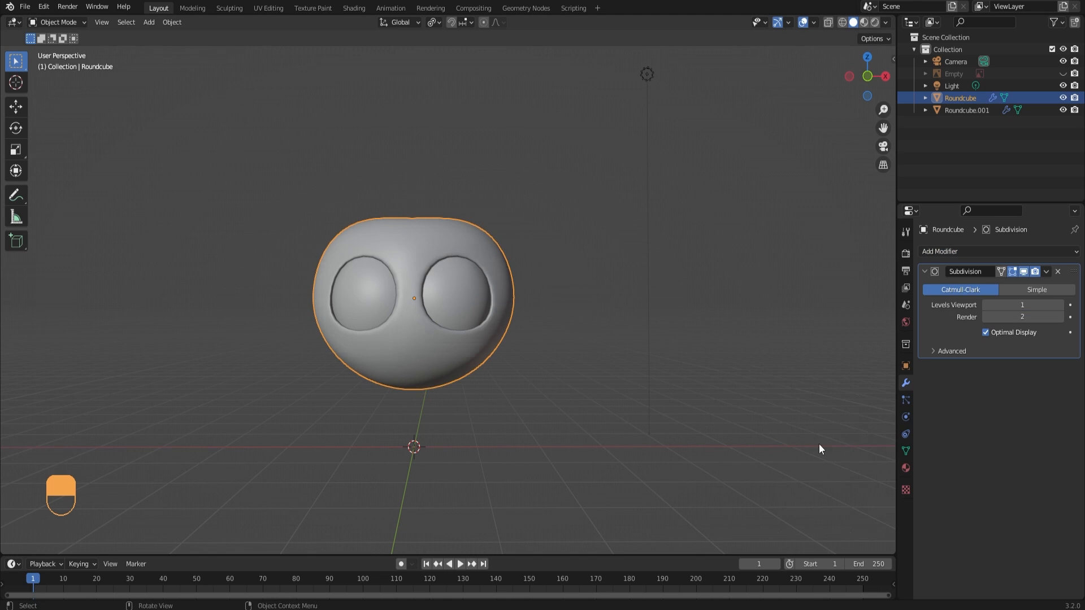
pyautogui.moveTo(433, 254); pyautogui.dragTo(548, 274, button='middle')
pyautogui.scroll(3, 462, 275)
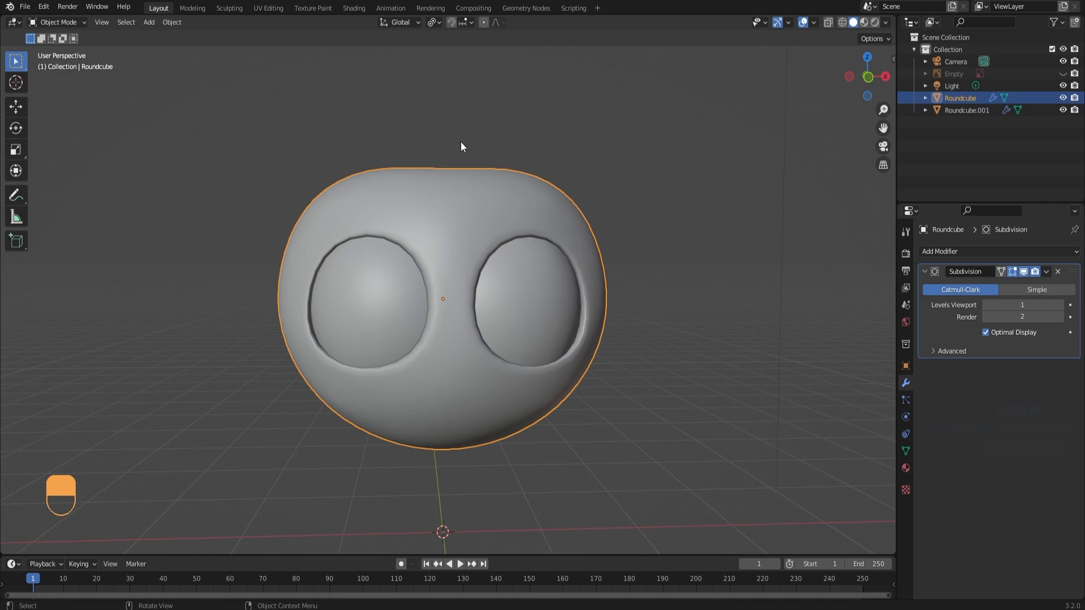
# Add a cube for the stem in front view and raise it about 3.94 m along Z above the head
pyautogui.keyDown('alt'); pyautogui.moveTo(461, 146); pyautogui.dragTo(440, 205, button='middle'); pyautogui.keyUp('alt')
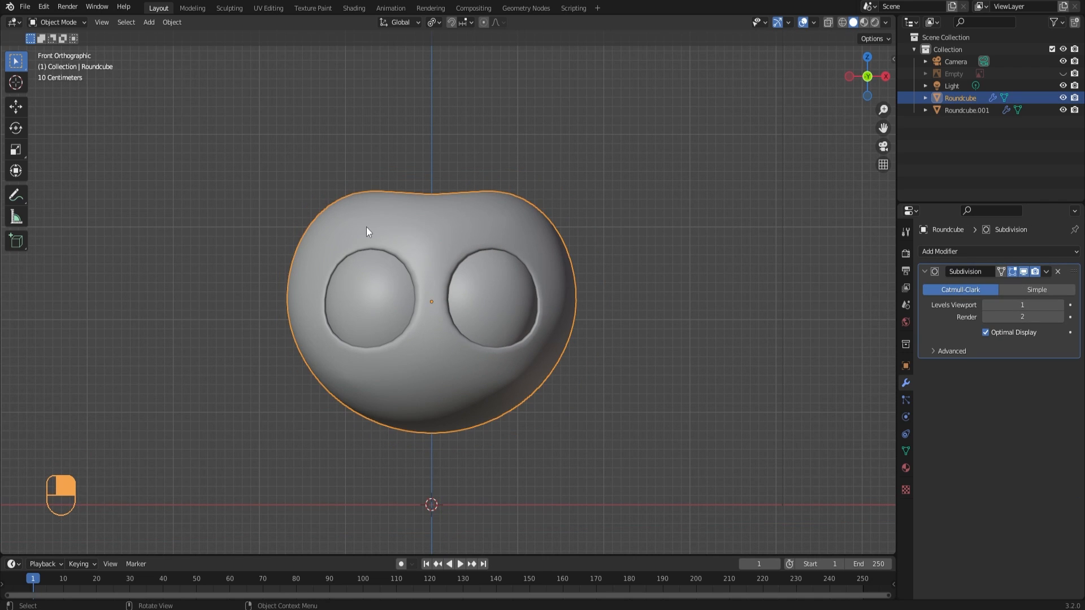
pyautogui.hotkey('shift', 'a')
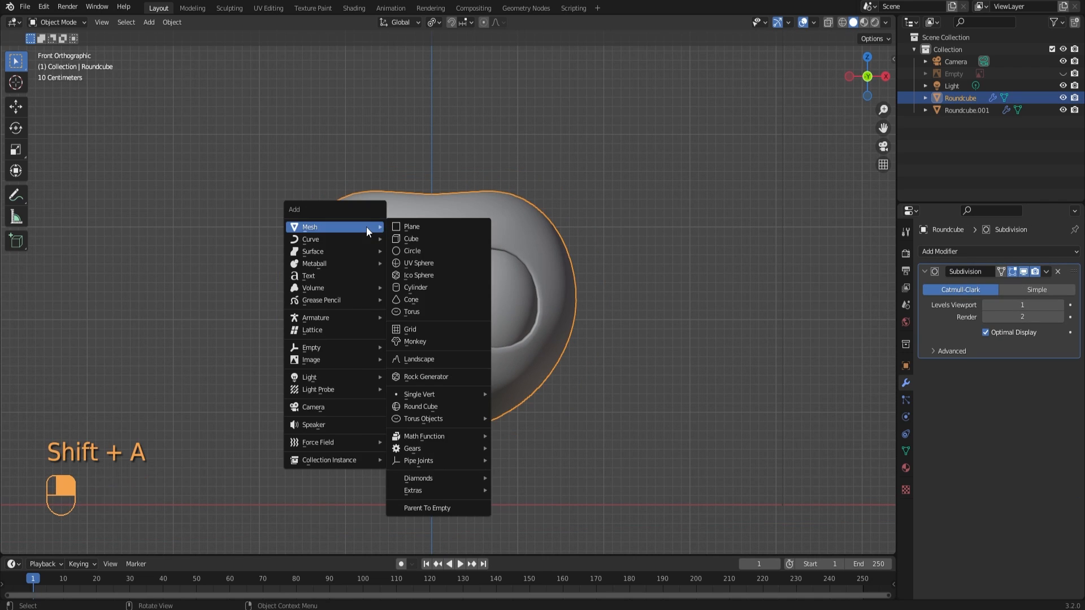
pyautogui.click(400, 239)
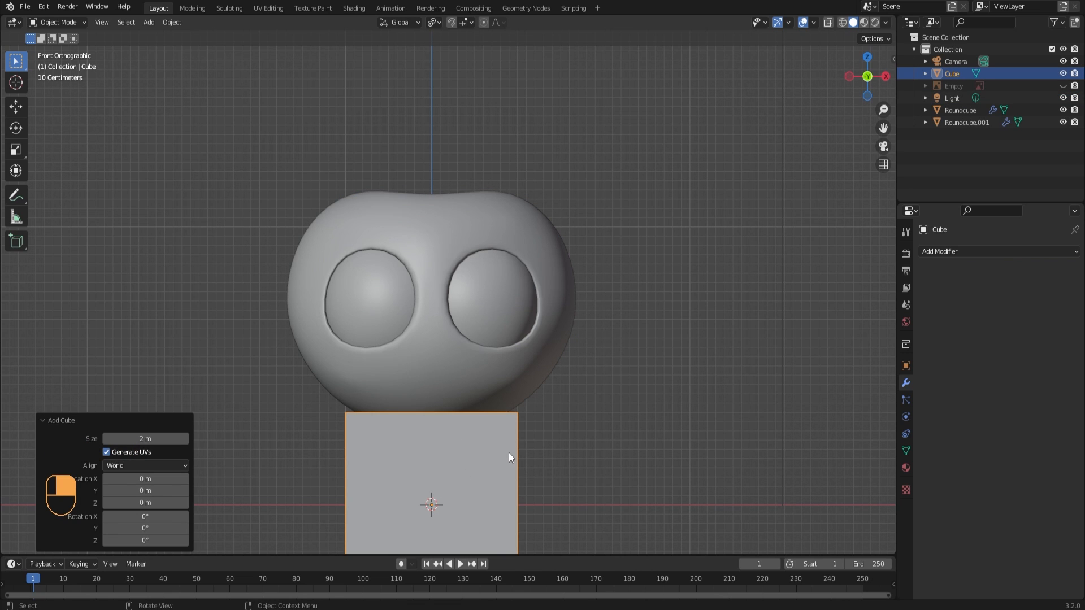
pyautogui.press('g')
pyautogui.press('z')
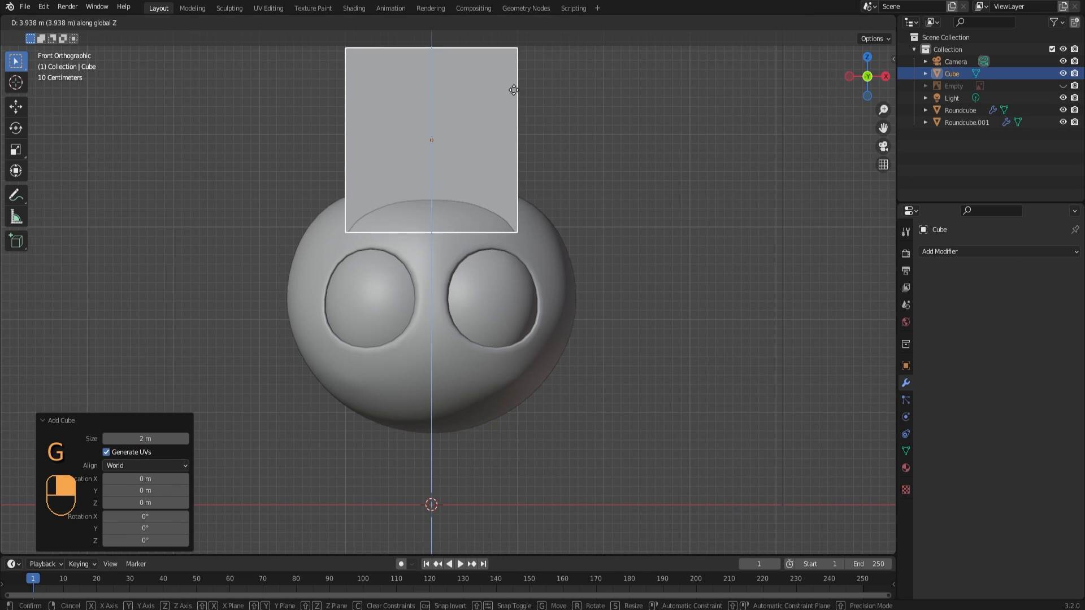
pyautogui.click(511, 87)
# Scale the stem cube down to about 0.174 and stretch it by about 3.27 along Z
pyautogui.press('s')
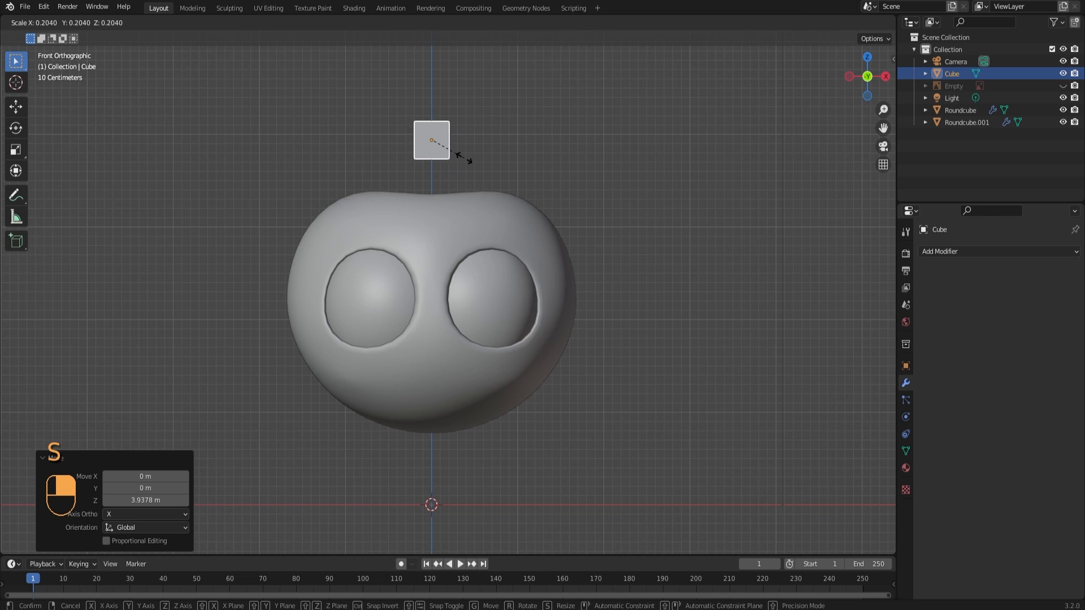
pyautogui.click(456, 161)
pyautogui.press('s')
pyautogui.press('z')
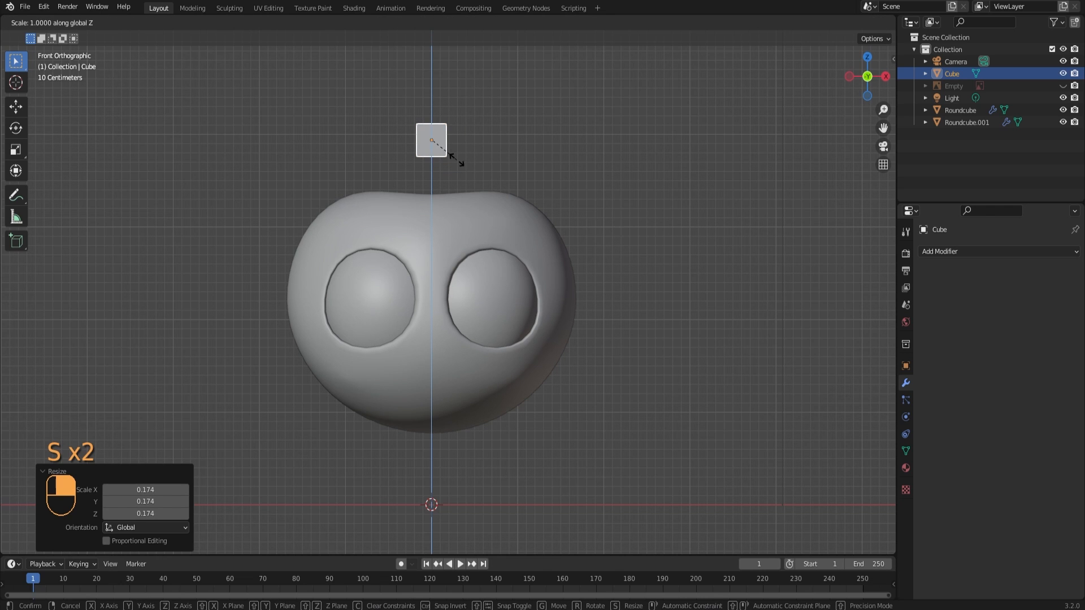
pyautogui.click(534, 121)
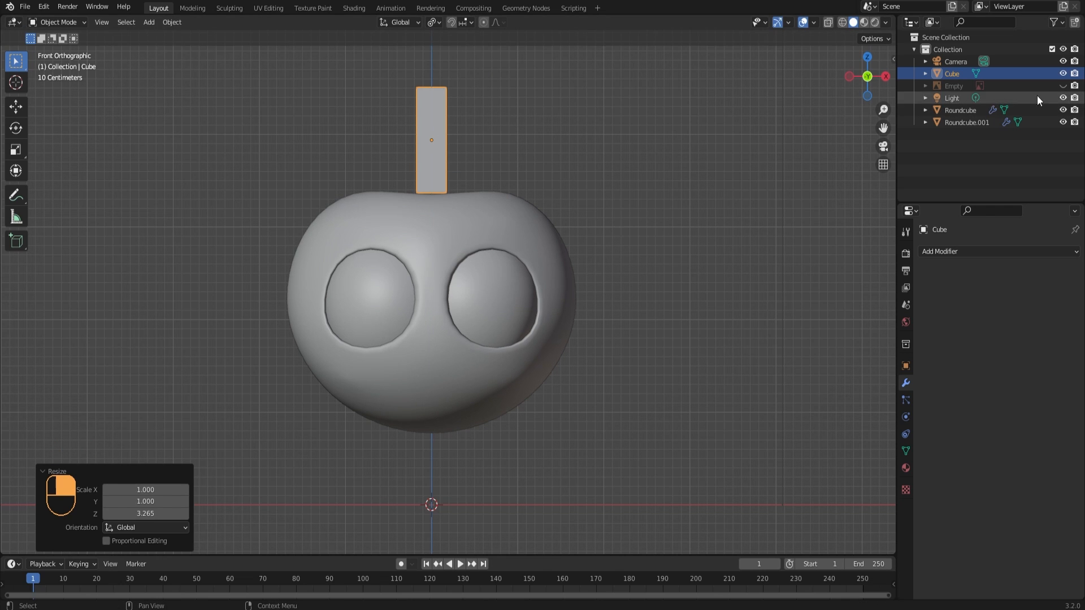
# Show the apple reference image, resize the stem to match it and lower the stem about 0.23 m along Z
pyautogui.click(1063, 86)
pyautogui.scroll(2, 513, 134)
pyautogui.keyDown('shift'); pyautogui.moveTo(513, 134); pyautogui.dragTo(567, 228, button='middle'); pyautogui.keyUp('shift')
pyautogui.press('s')
pyautogui.click(541, 235)
pyautogui.press('g')
pyautogui.press('z')
pyautogui.click(535, 266)
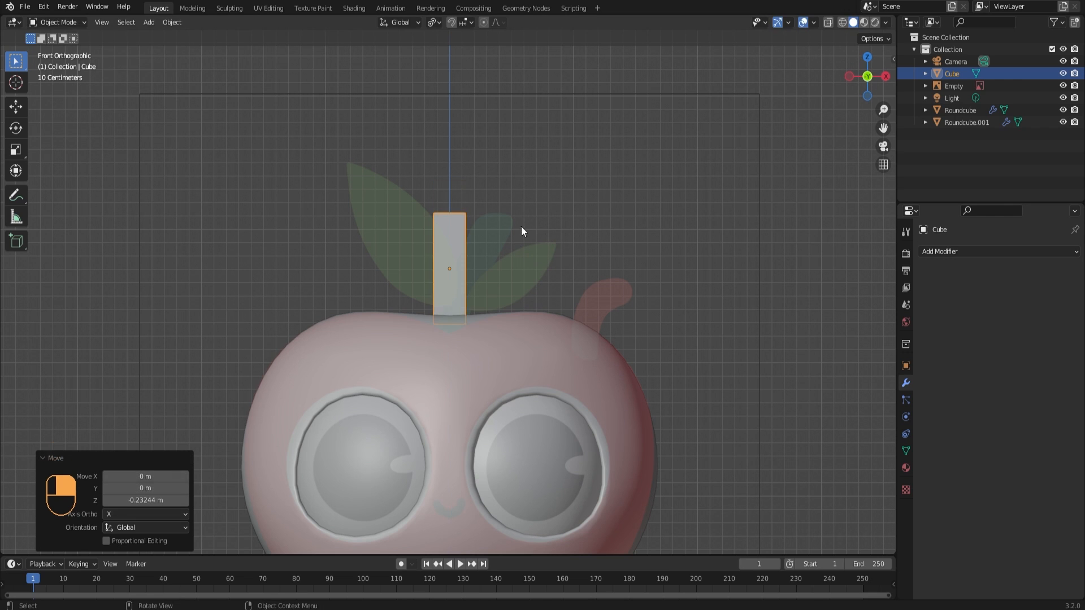
# Tilt the stem clockwise, scale it by about 1.1 and move it to line up with the reference stem
pyautogui.press('r')
pyautogui.click(539, 249)
pyautogui.press('s')
pyautogui.click(557, 270)
pyautogui.press('g')
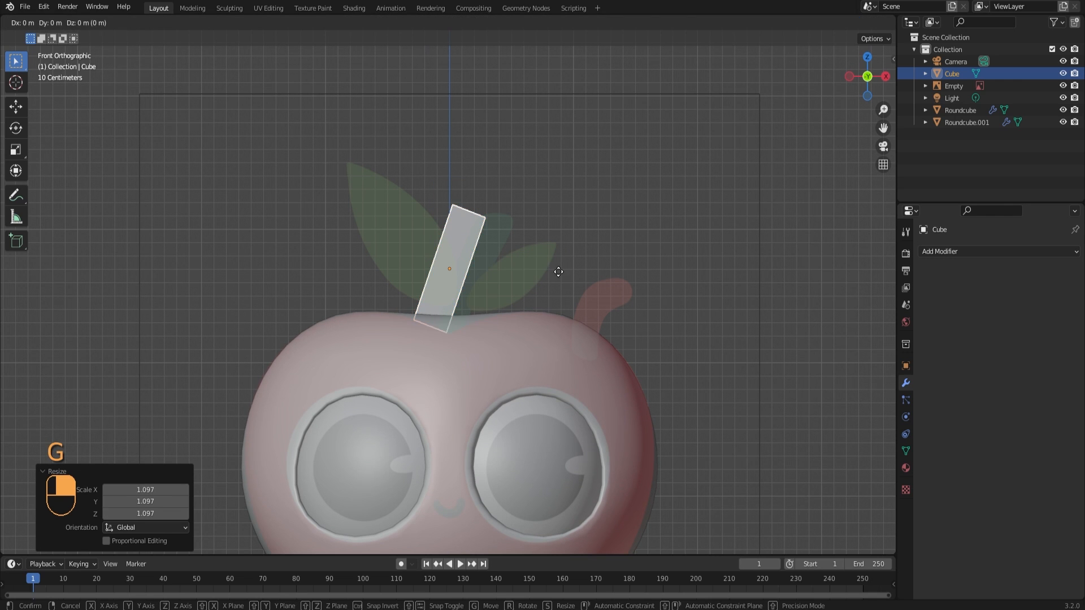
pyautogui.click(584, 272)
# Select the stem's top face in Edit Mode, turn off proportional editing and enlarge the face by about 1.18
pyautogui.moveTo(584, 272); pyautogui.dragTo(564, 223, button='middle')
pyautogui.press('Tab')
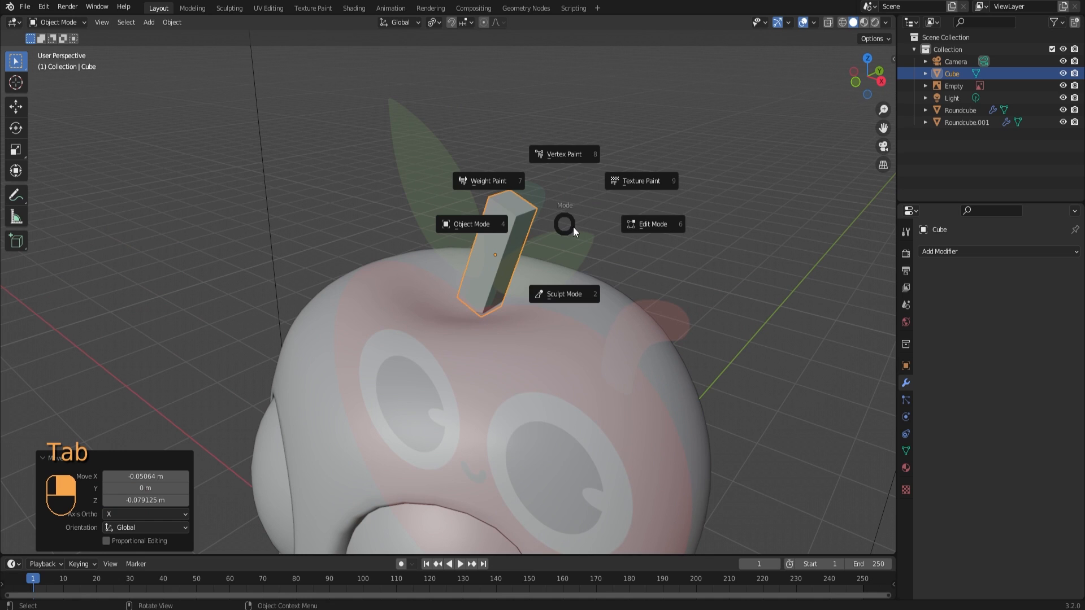
pyautogui.click(634, 219)
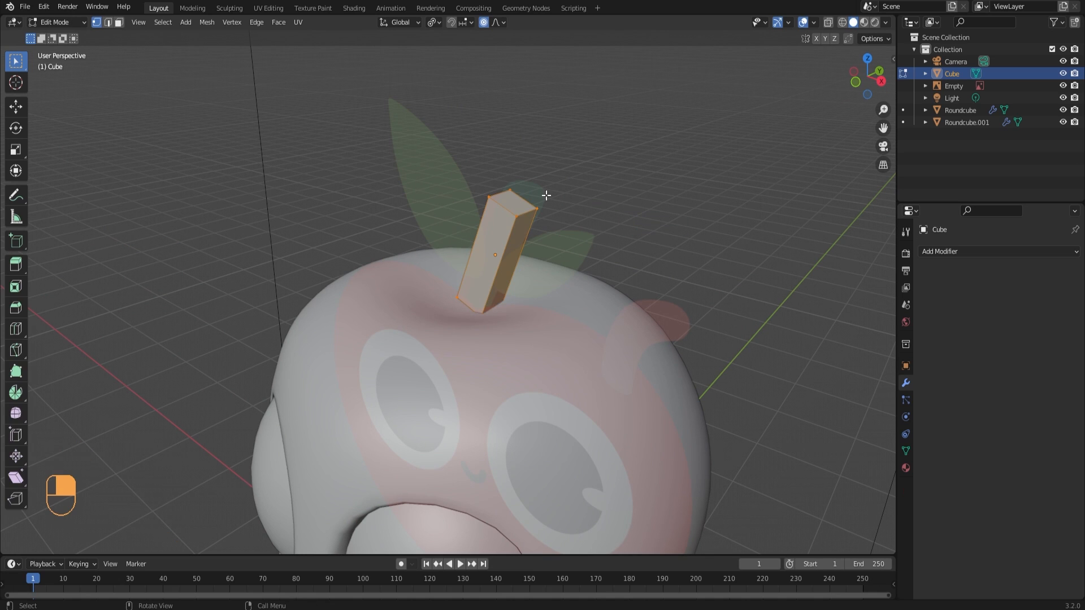
pyautogui.press('3')
pyautogui.click(513, 208)
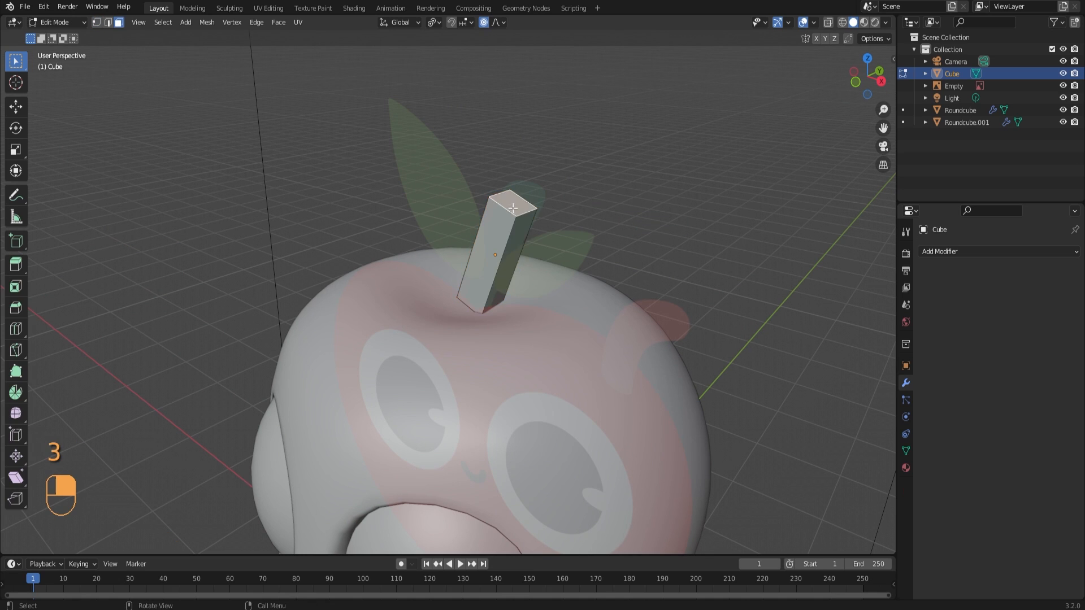
pyautogui.press('s')
pyautogui.click(540, 228)
pyautogui.click(483, 23)
pyautogui.press('s')
pyautogui.click(583, 221)
# Move the stem's top face toward the reference in front view, enlarge it by about 1.27 and return to Object Mode
pyautogui.press('KP_1')
pyautogui.press('g')
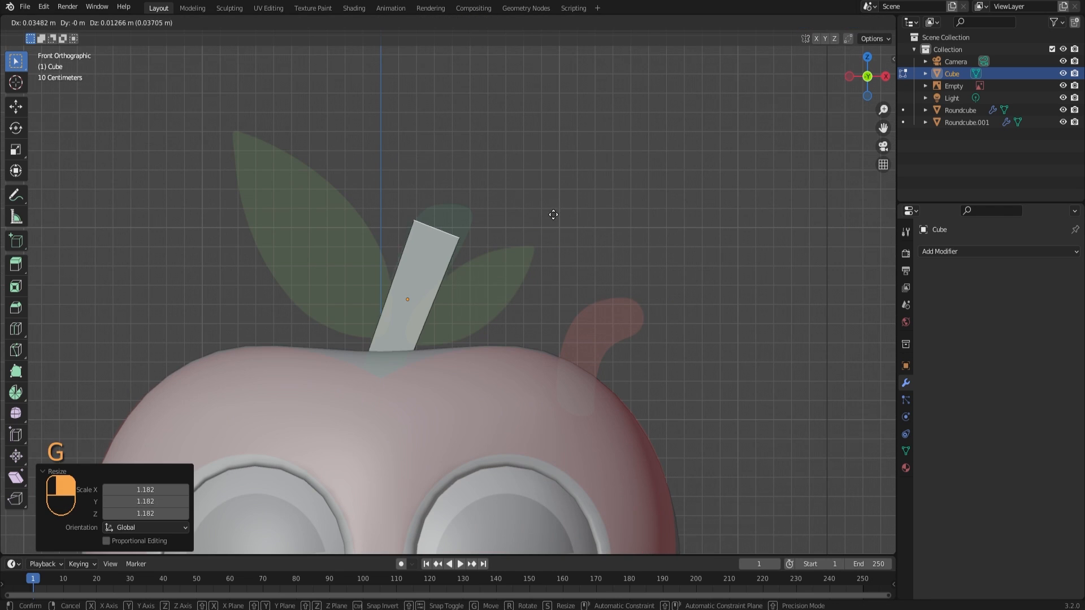
pyautogui.click(565, 195)
pyautogui.press('s')
pyautogui.click(596, 210)
pyautogui.scroll(-4, 504, 270)
pyautogui.moveTo(503, 271); pyautogui.dragTo(428, 325, button='middle')
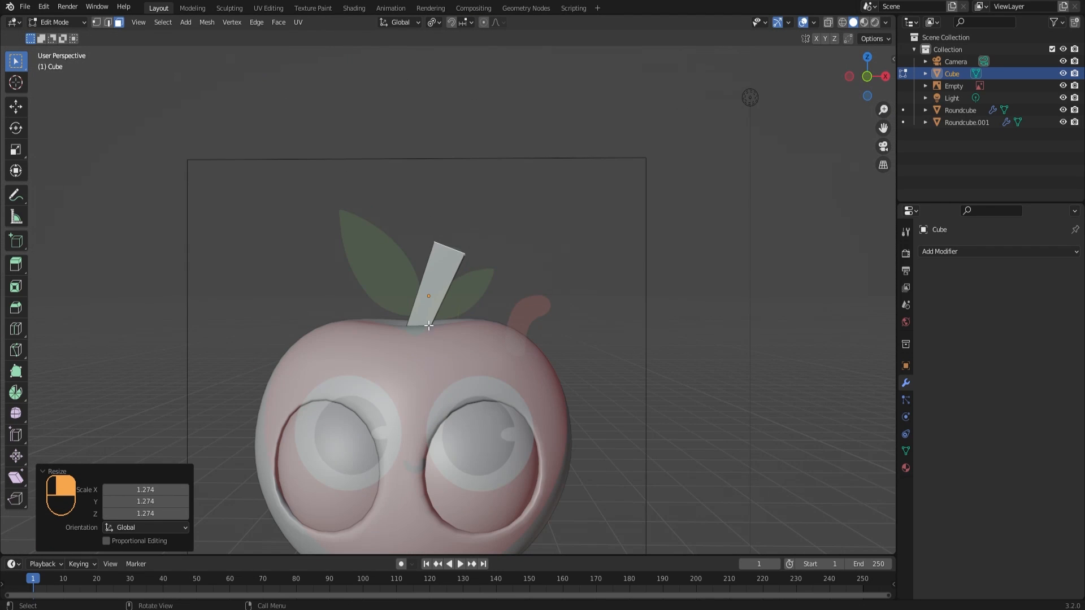
pyautogui.press('Tab')
pyautogui.click(452, 282)
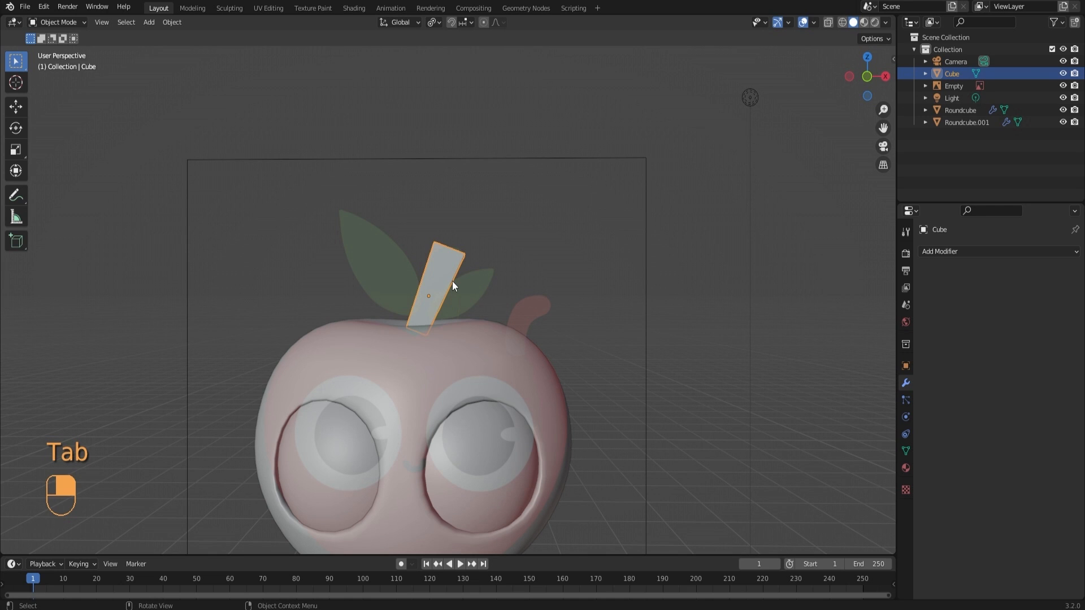
# Add a Subdivision Surface modifier to the stem
pyautogui.scroll(3, 452, 285)
pyautogui.keyDown('shift'); pyautogui.moveTo(452, 285); pyautogui.dragTo(552, 213, button='middle'); pyautogui.keyUp('shift')
pyautogui.moveTo(477, 223); pyautogui.dragTo(543, 285, button='middle')
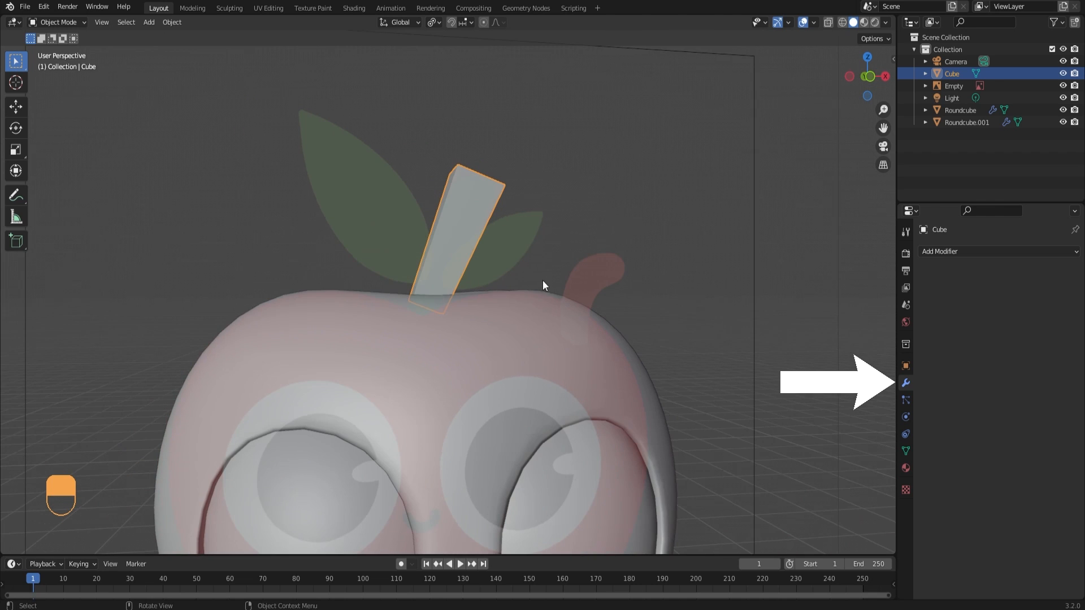
pyautogui.click(978, 255)
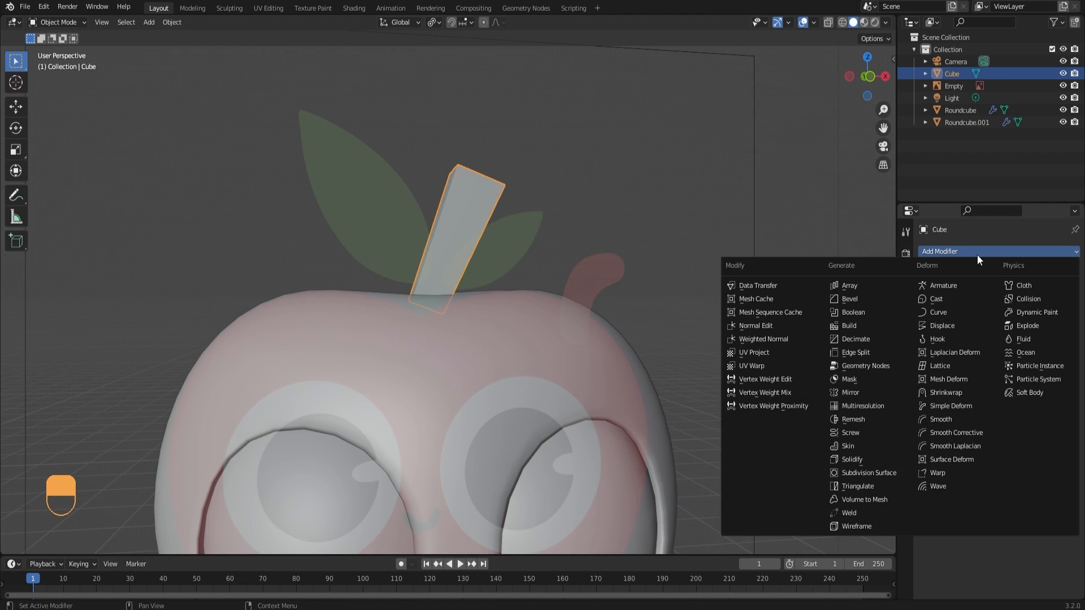
pyautogui.click(864, 475)
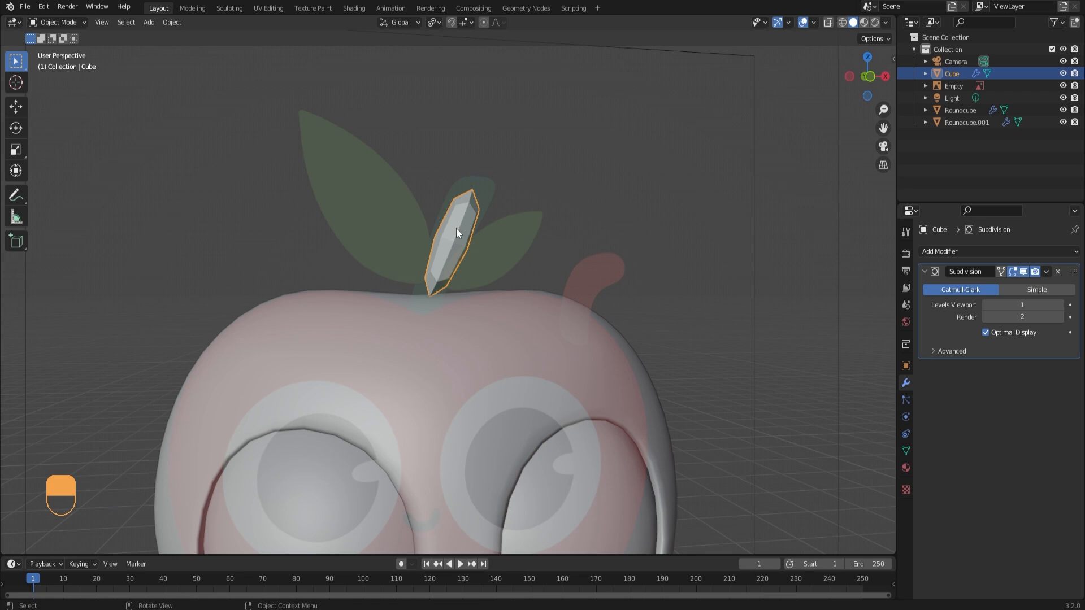
# In Edit Mode, add a loop cut around the stem and slide it close to the top end
pyautogui.press('Tab')
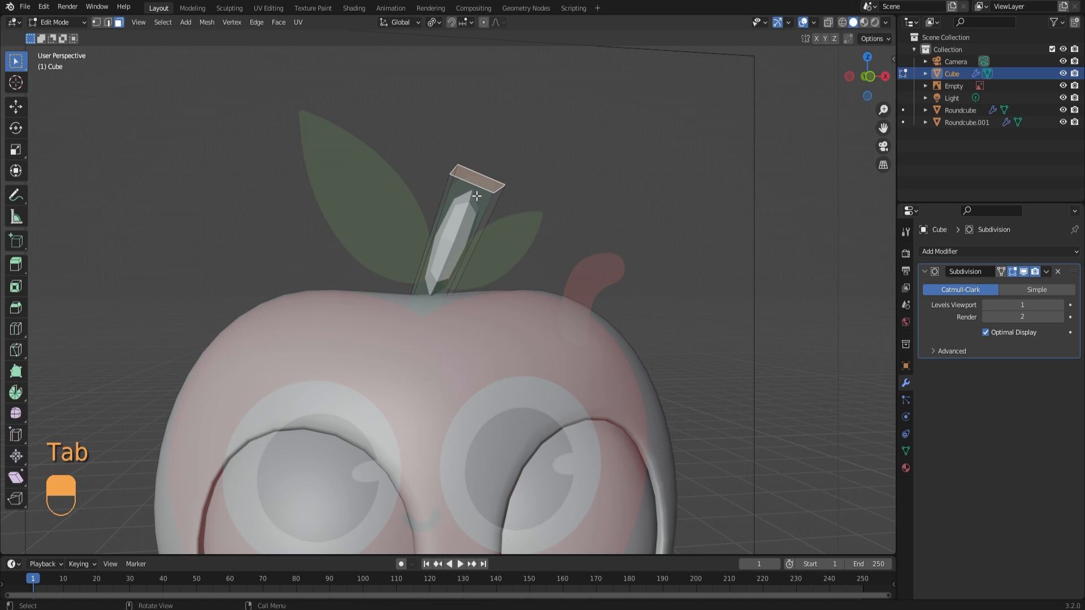
pyautogui.hotkey('ctrl', 'r')
pyautogui.click(458, 224)
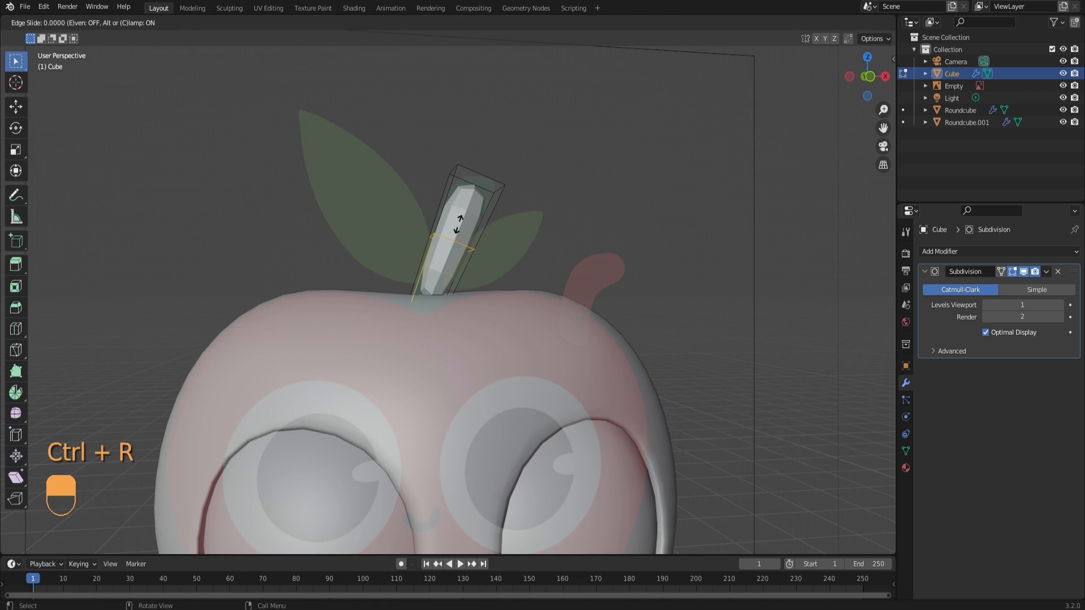
pyautogui.moveTo(458, 223); pyautogui.dragTo(481, 164)
# Add another loop cut around the stem, slide it close to the base and return to Object Mode
pyautogui.hotkey('ctrl', 'r')
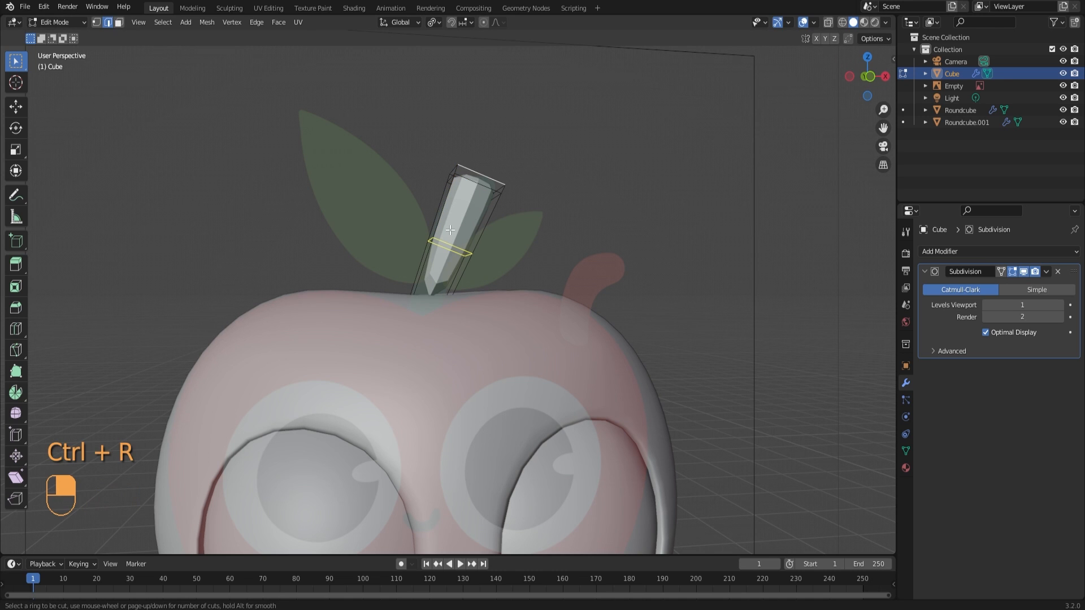
pyautogui.click(449, 230)
pyautogui.click(438, 265)
pyautogui.moveTo(438, 265); pyautogui.dragTo(472, 248, button='middle')
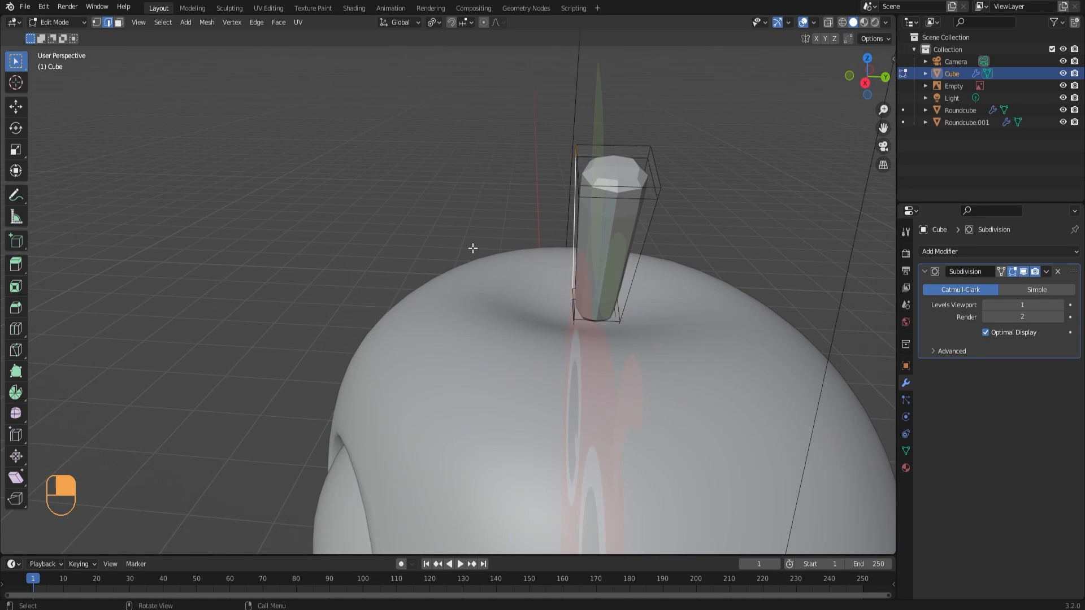
pyautogui.moveTo(608, 209); pyautogui.dragTo(680, 216, button='middle')
pyautogui.press('Tab')
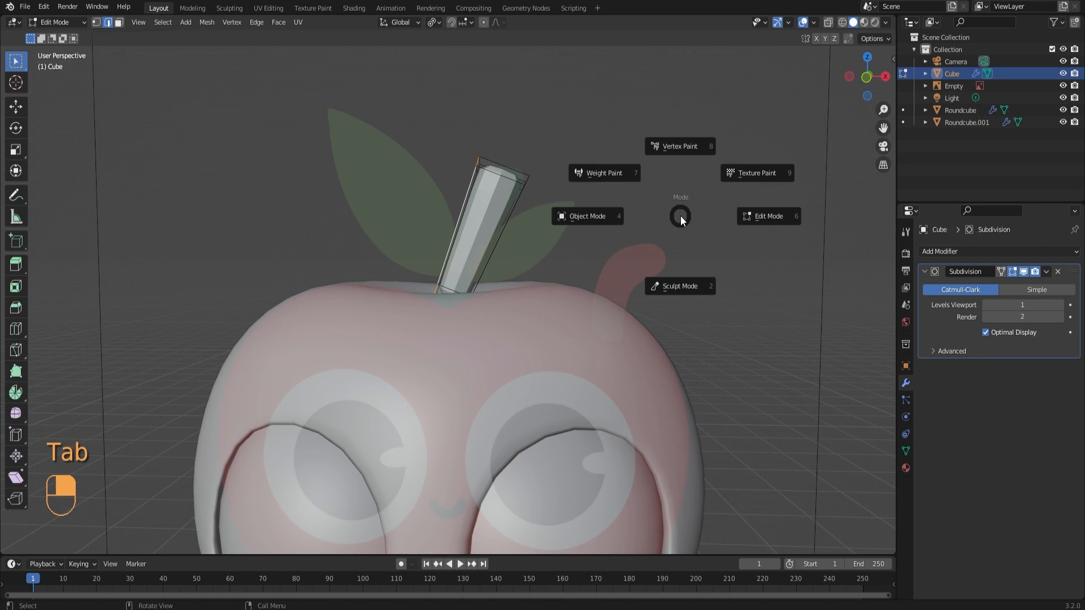
pyautogui.click(627, 218)
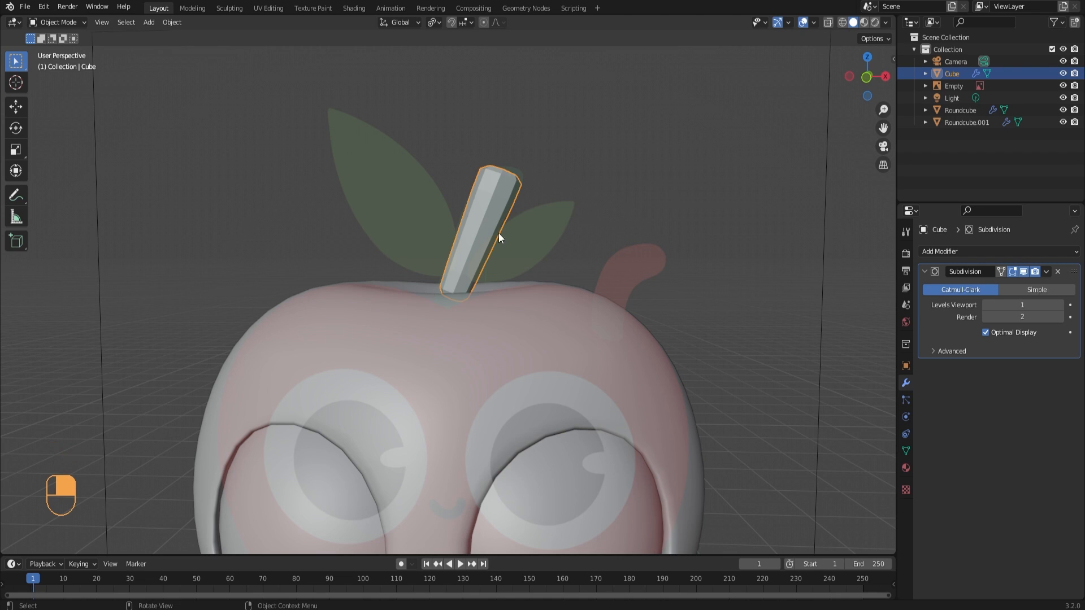
# Apply the stem's Subdivision modifier and shade the stem smooth
pyautogui.click(1045, 271)
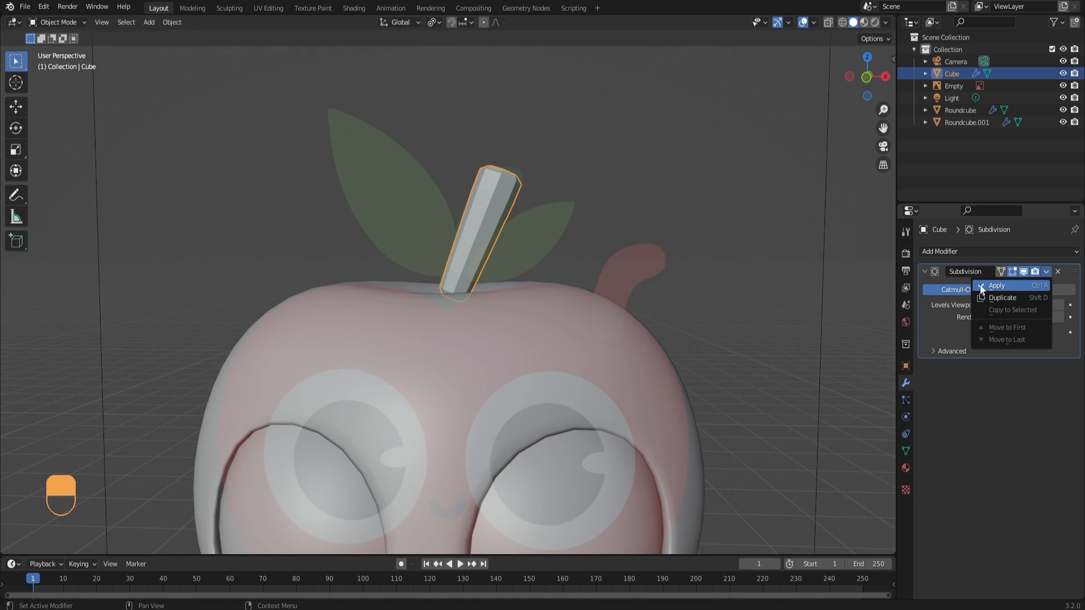
pyautogui.click(1008, 288)
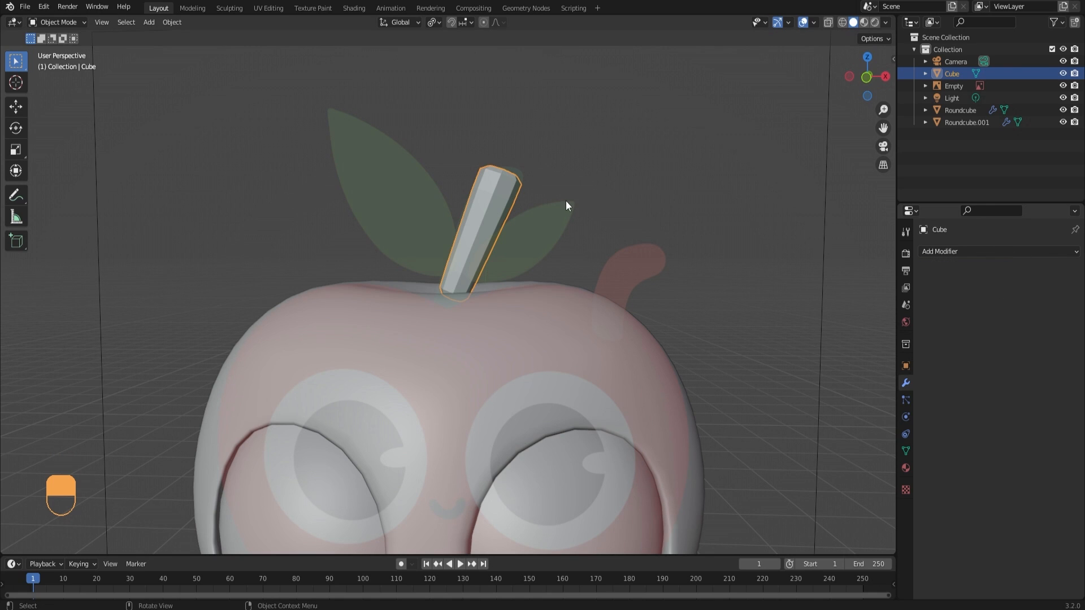
pyautogui.rightClick(503, 184)
pyautogui.click(483, 184)
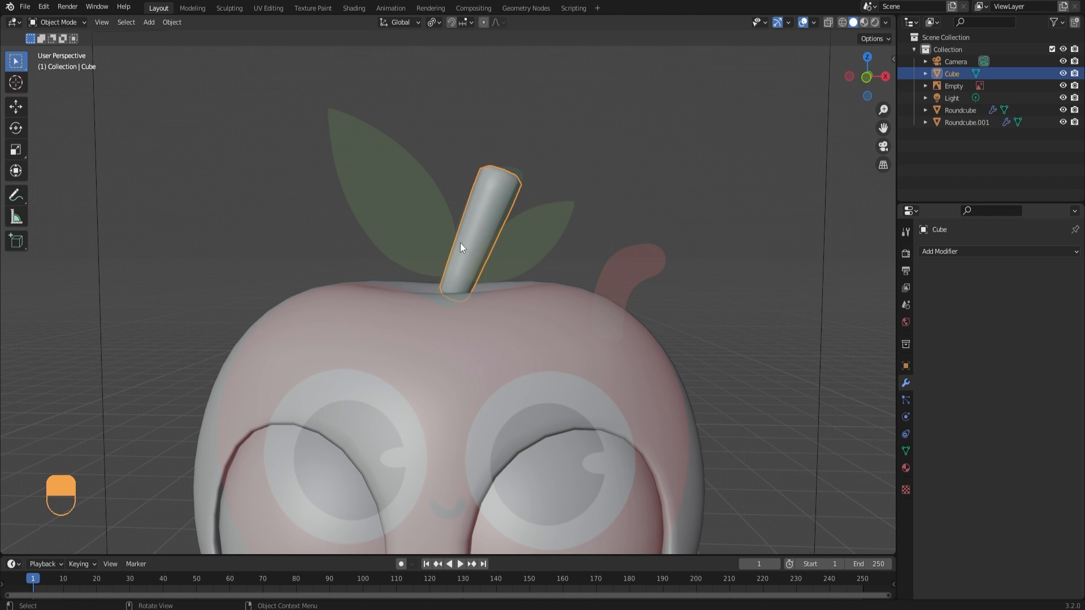
# Add a cube, move it along Y in front of the apple and raise it about 3.02 m along Z
pyautogui.moveTo(458, 264); pyautogui.dragTo(527, 206, button='middle')
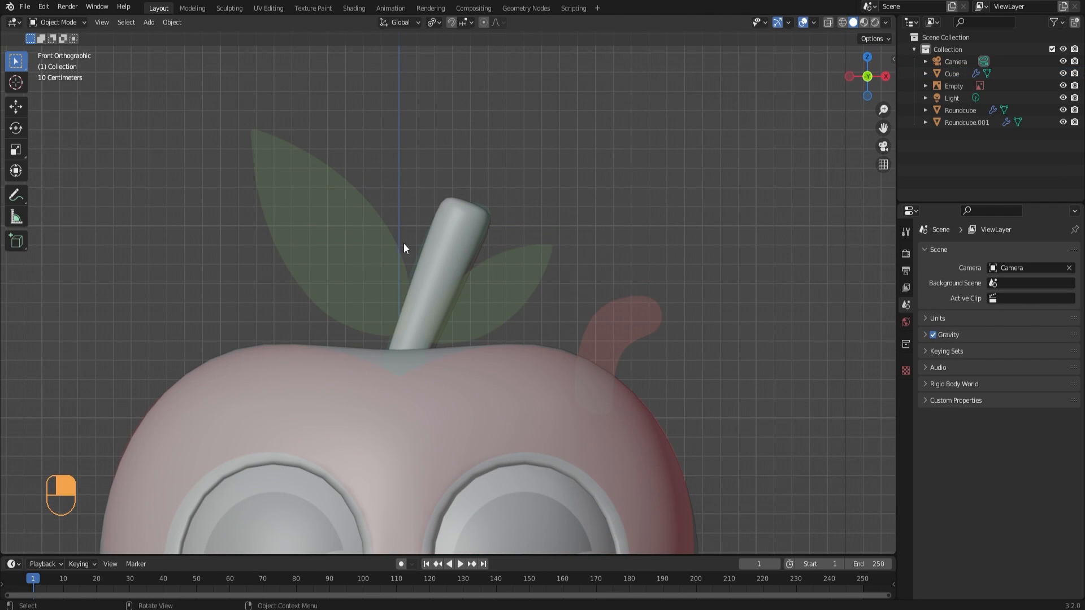
pyautogui.scroll(-4, 403, 244)
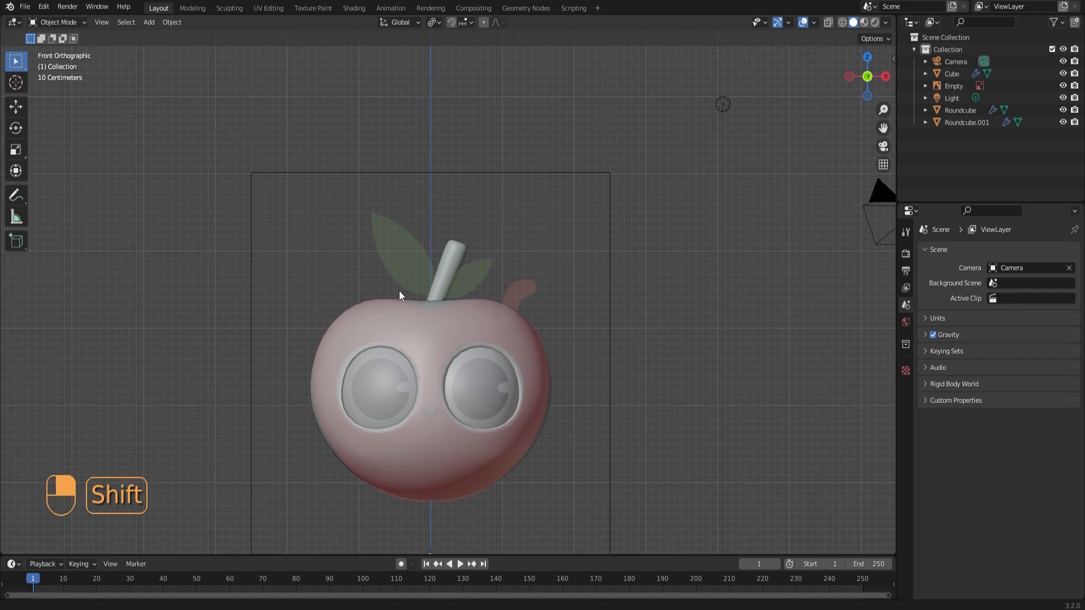
pyautogui.hotkey('shift', 'a')
pyautogui.moveTo(391, 284)
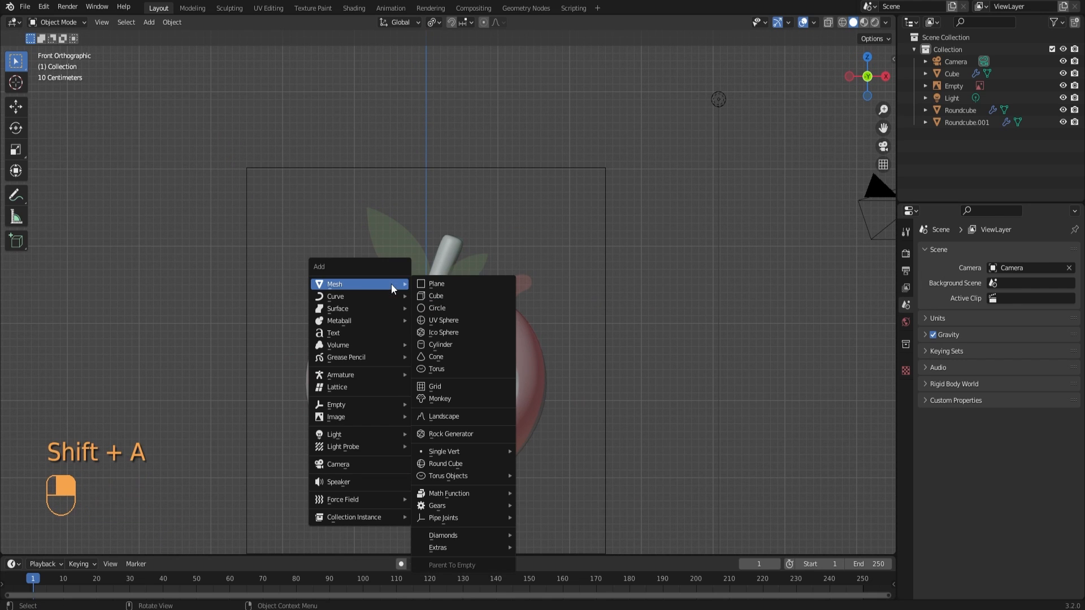
pyautogui.click(436, 295)
pyautogui.keyDown('shift'); pyautogui.moveTo(485, 453); pyautogui.dragTo(520, 355, button='middle'); pyautogui.keyUp('shift')
pyautogui.press('g')
pyautogui.press('y')
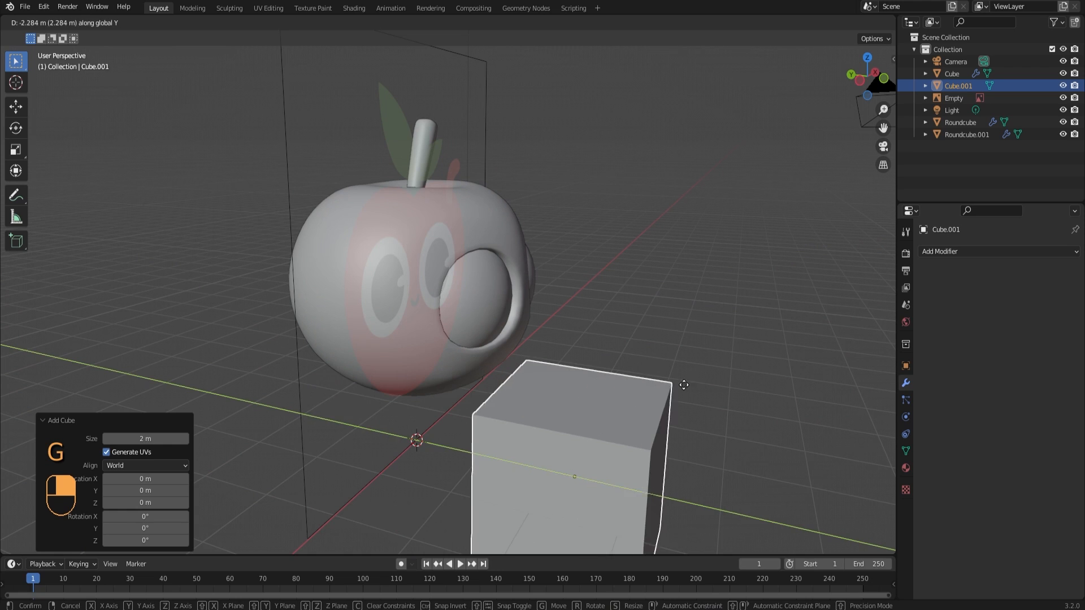
pyautogui.click(695, 387)
pyautogui.press('g')
pyautogui.press('z')
pyautogui.click(700, 197)
# Scale the new cube by about 0.47 and flatten it along Y by about 0.088 into a thin slab
pyautogui.press('s')
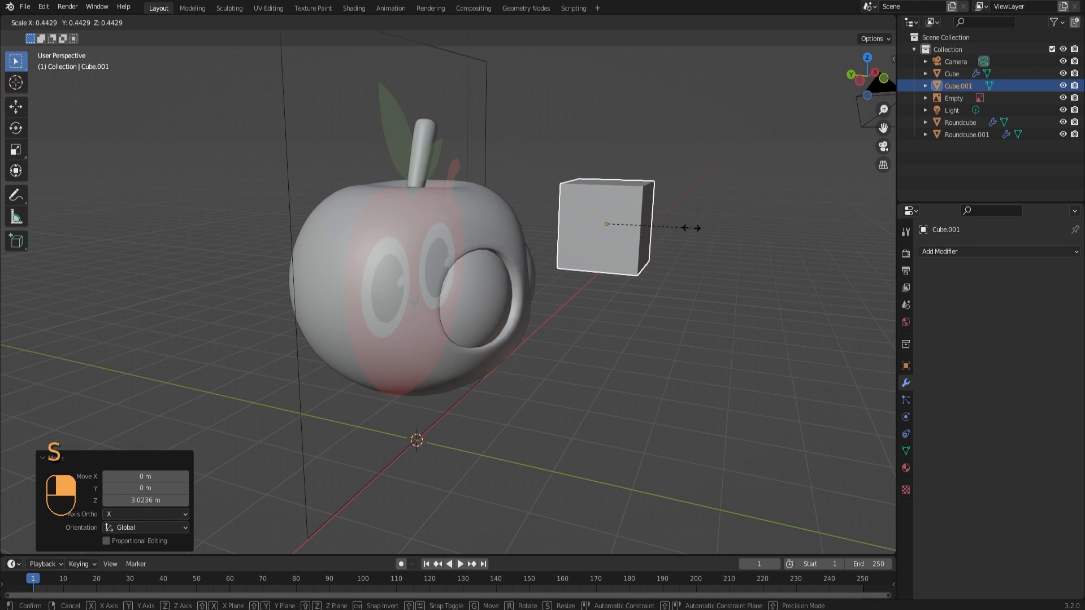
pyautogui.click(691, 229)
pyautogui.press('s')
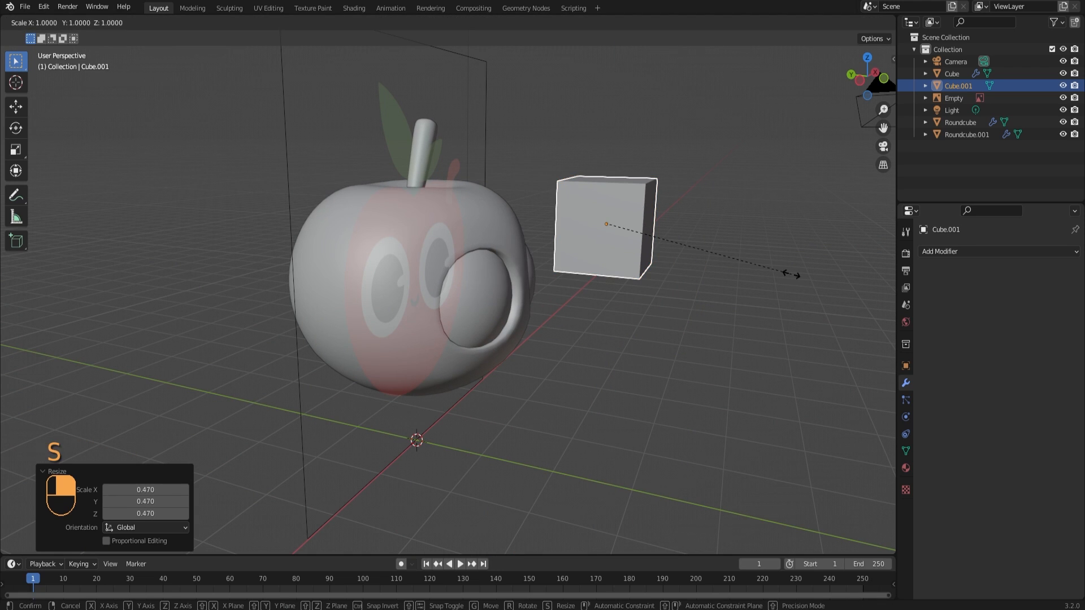
pyautogui.press('y')
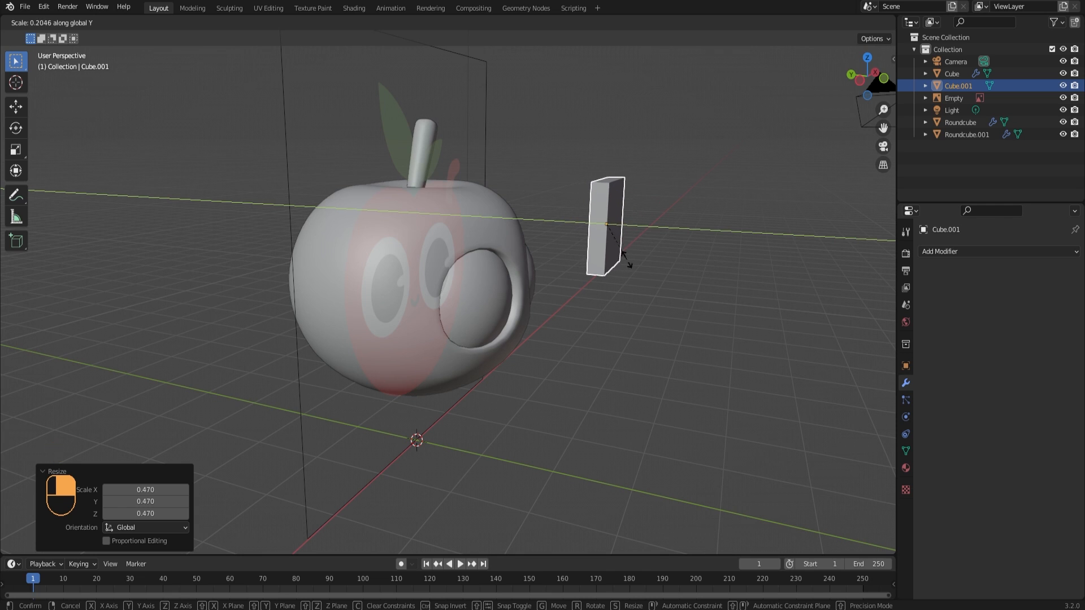
pyautogui.click(595, 245)
# In front view, stretch the slab along Z by about 1.61
pyautogui.press('KP_1')
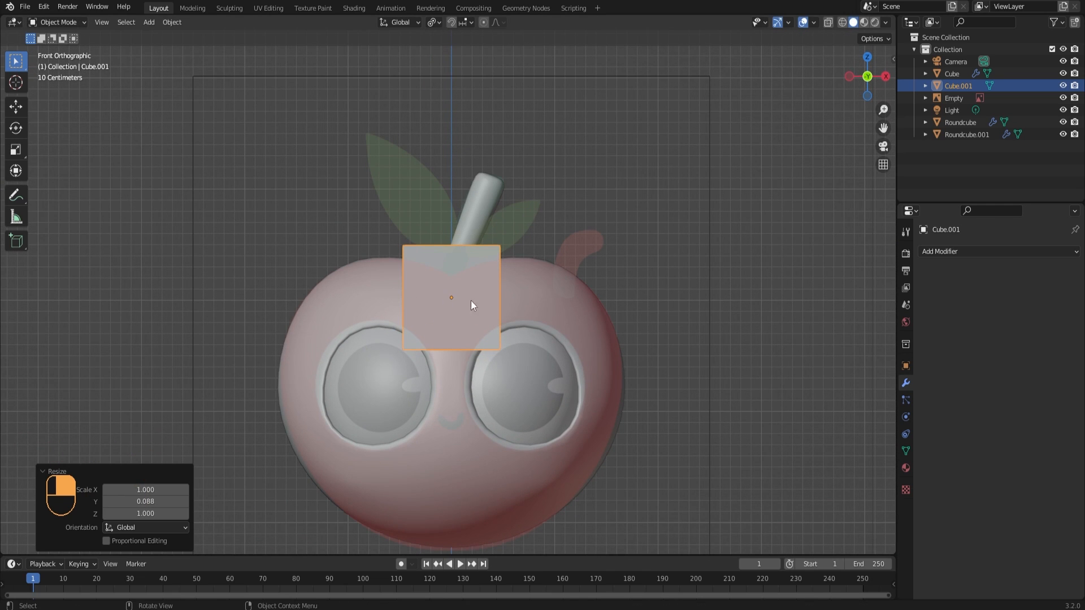
pyautogui.press('s')
pyautogui.press('z')
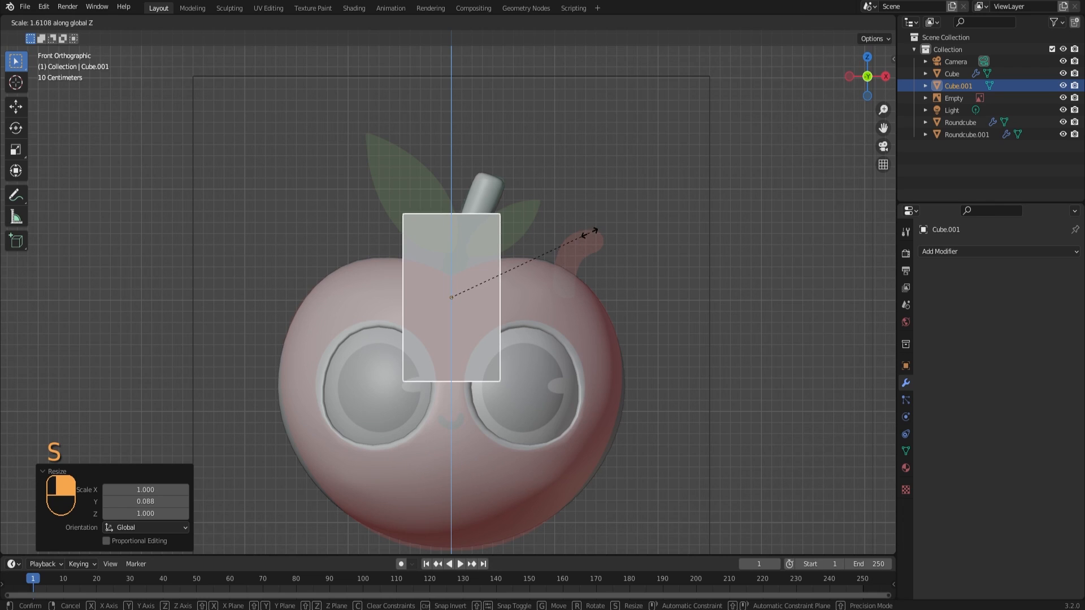
pyautogui.click(591, 238)
# Switch the slab to Edit Mode and add a horizontal loop cut across its middle
pyautogui.press('Tab')
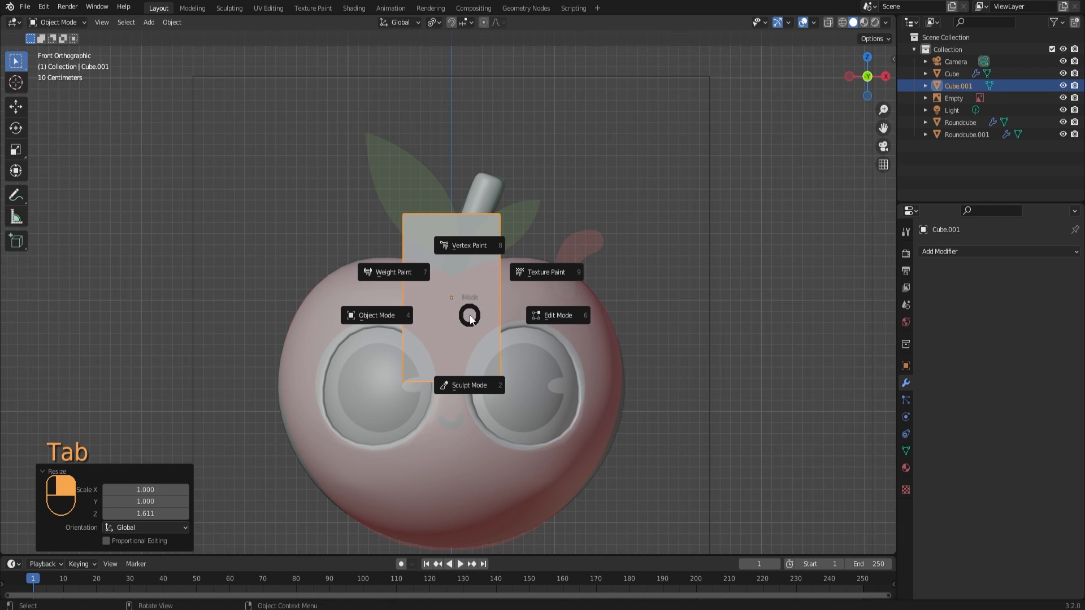
pyautogui.click(541, 315)
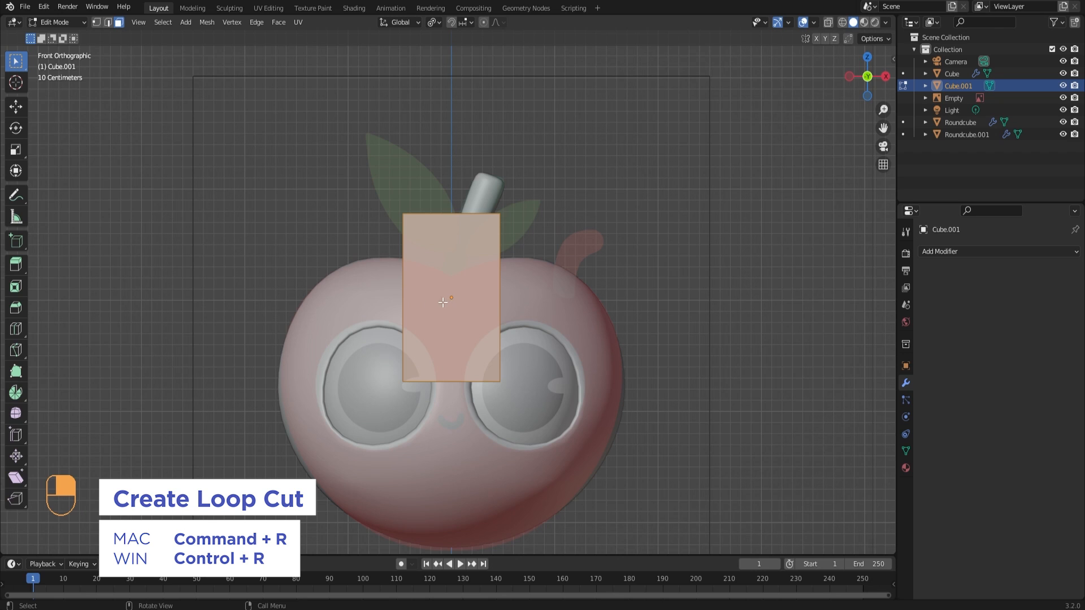
pyautogui.hotkey('ctrl', 'r')
pyautogui.click(424, 297)
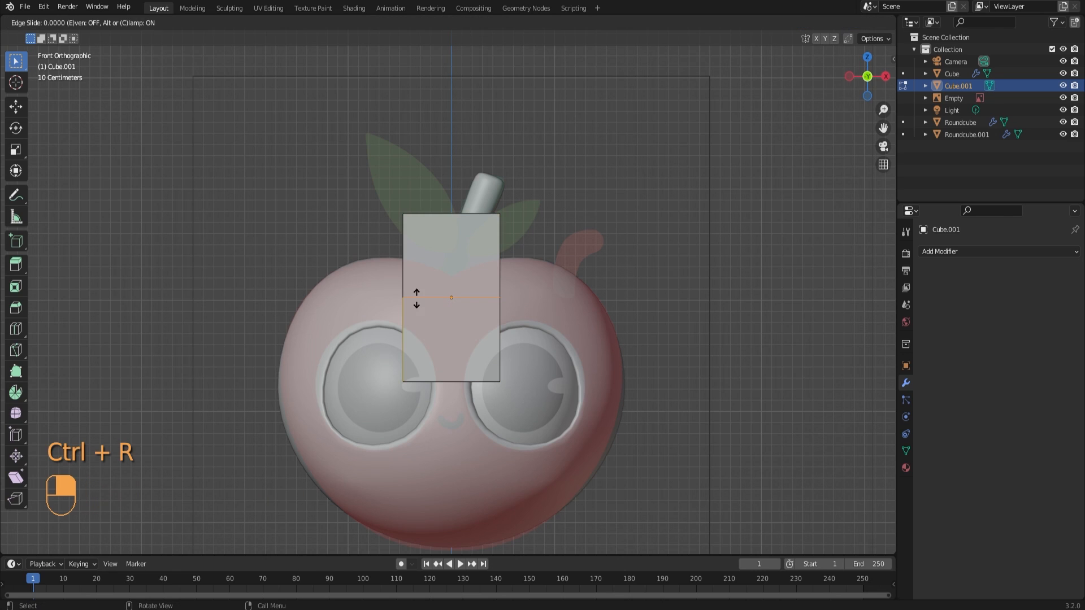
pyautogui.click(387, 299)
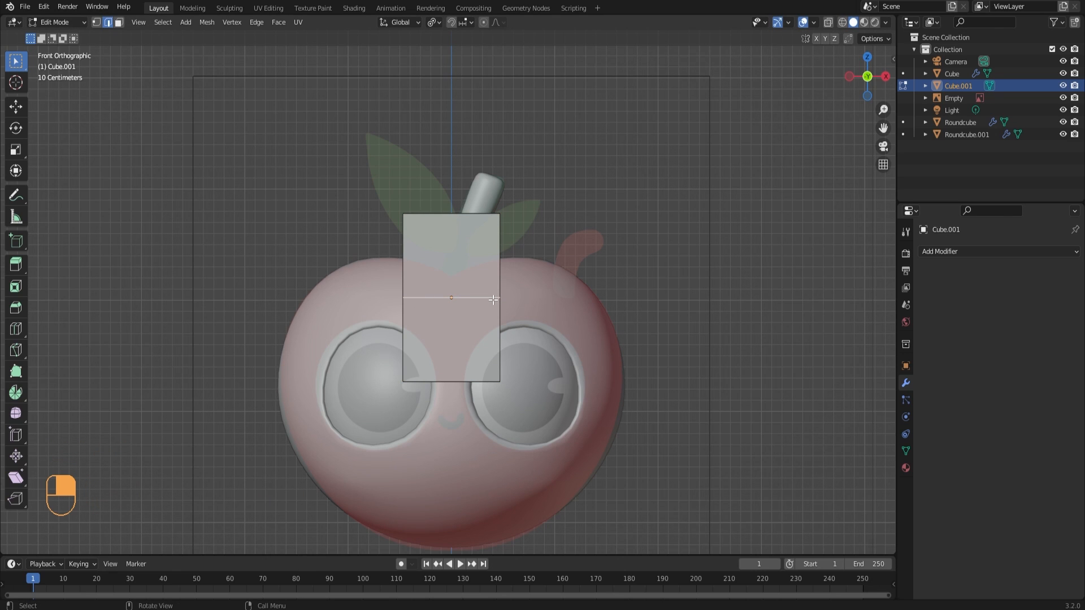
# Turn on X-ray and narrow the slab's top and bottom vertices along X almost to points, forming a diamond
pyautogui.click(828, 24)
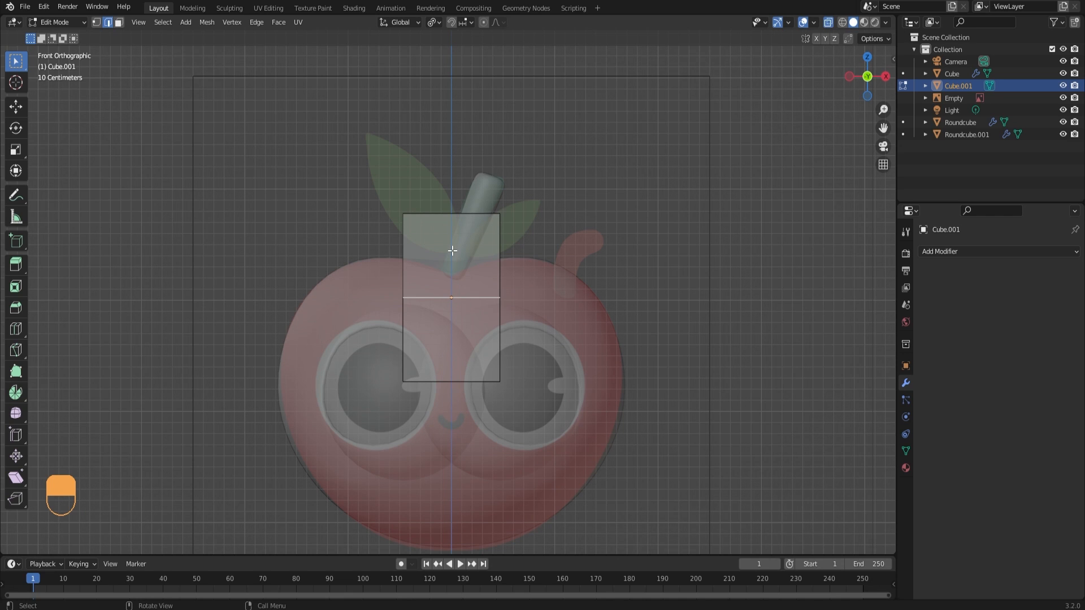
pyautogui.press('1')
pyautogui.moveTo(349, 140); pyautogui.dragTo(558, 237)
pyautogui.press('s')
pyautogui.press('x')
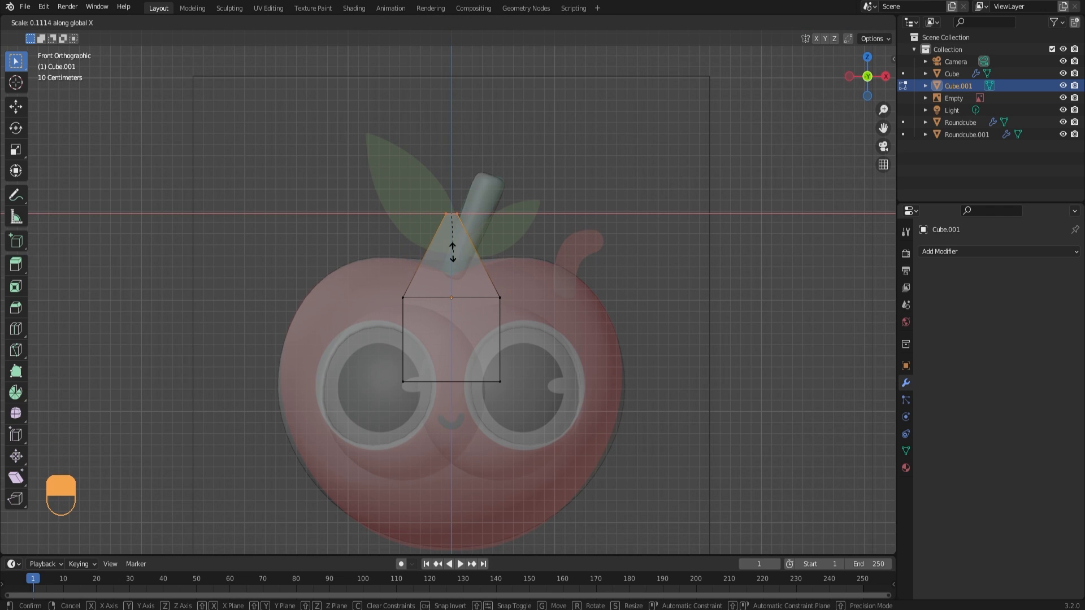
pyautogui.click(449, 236)
pyautogui.moveTo(377, 340); pyautogui.dragTo(523, 434)
pyautogui.press('s')
pyautogui.press('x')
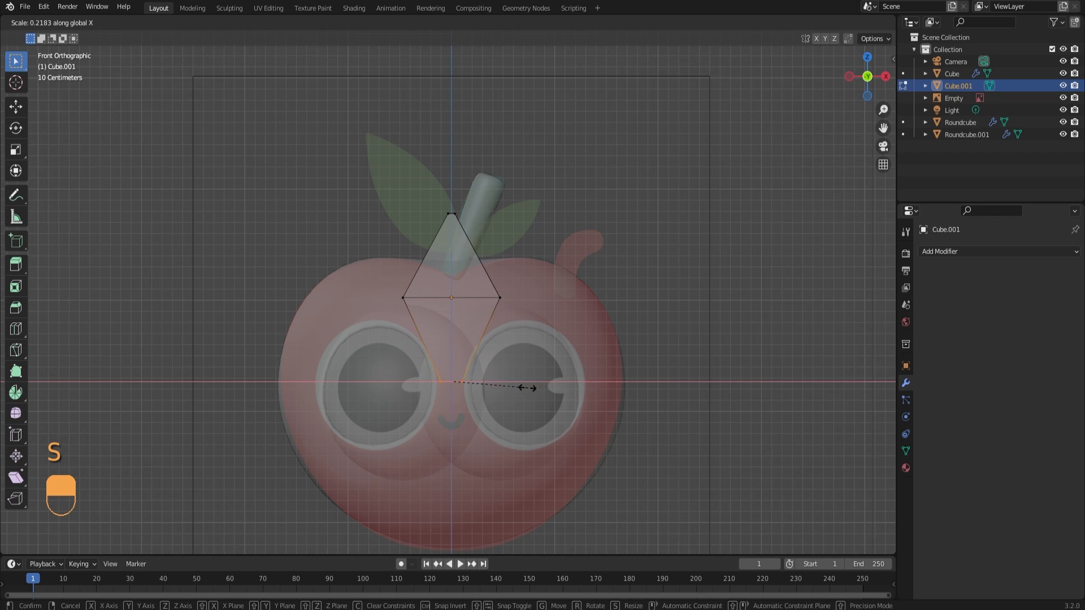
pyautogui.click(475, 387)
# Bevel the diamond's middle edge loop about 0.892 m wide with 5 segments to round it into a leaf shape
pyautogui.press('2')
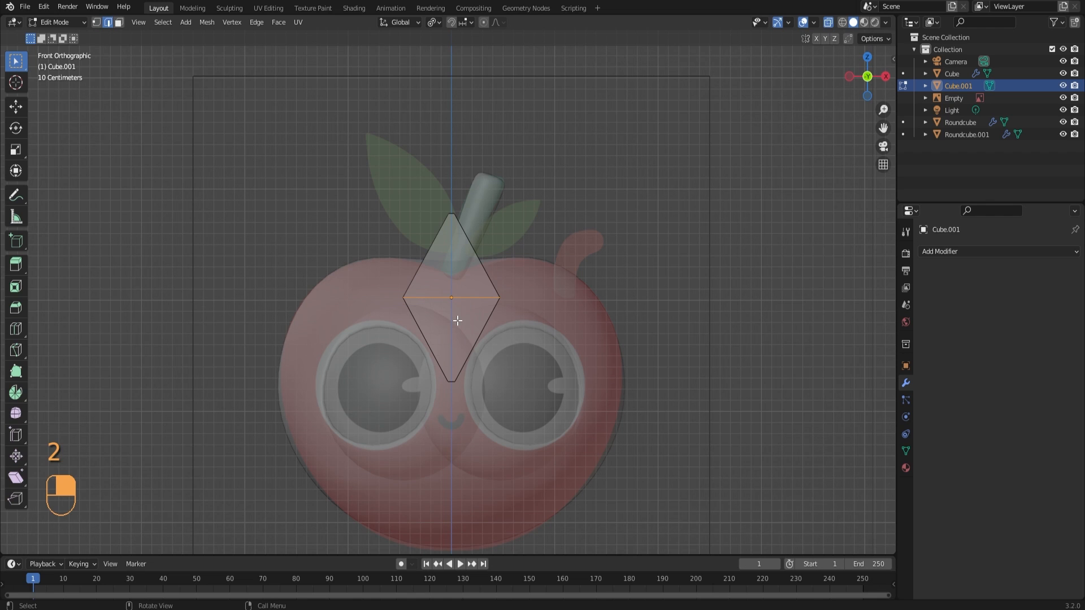
pyautogui.hotkey('ctrl', 'b')
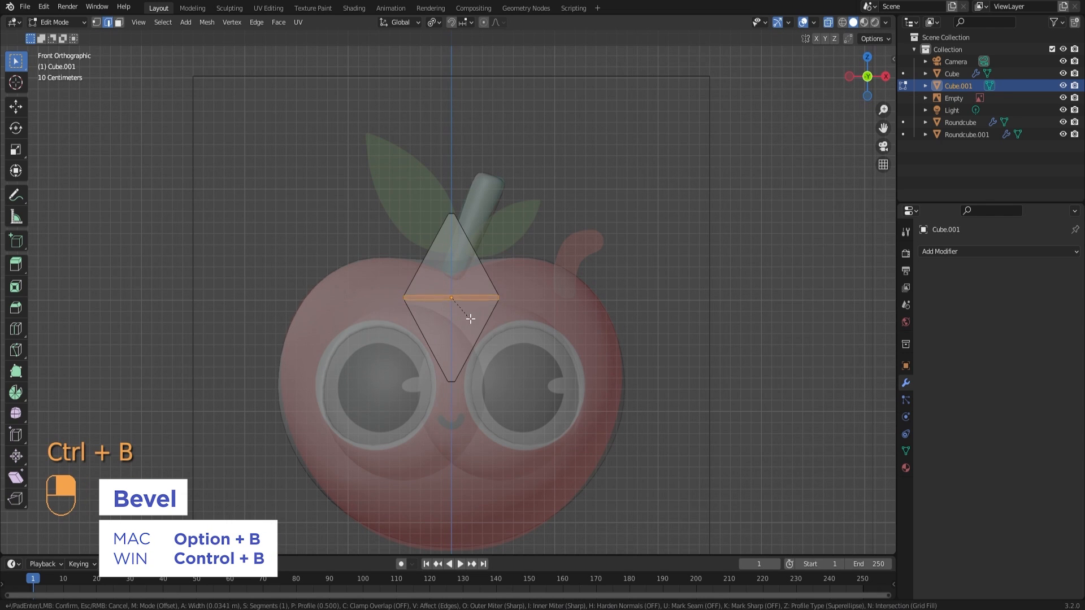
pyautogui.scroll(2, 498, 307)
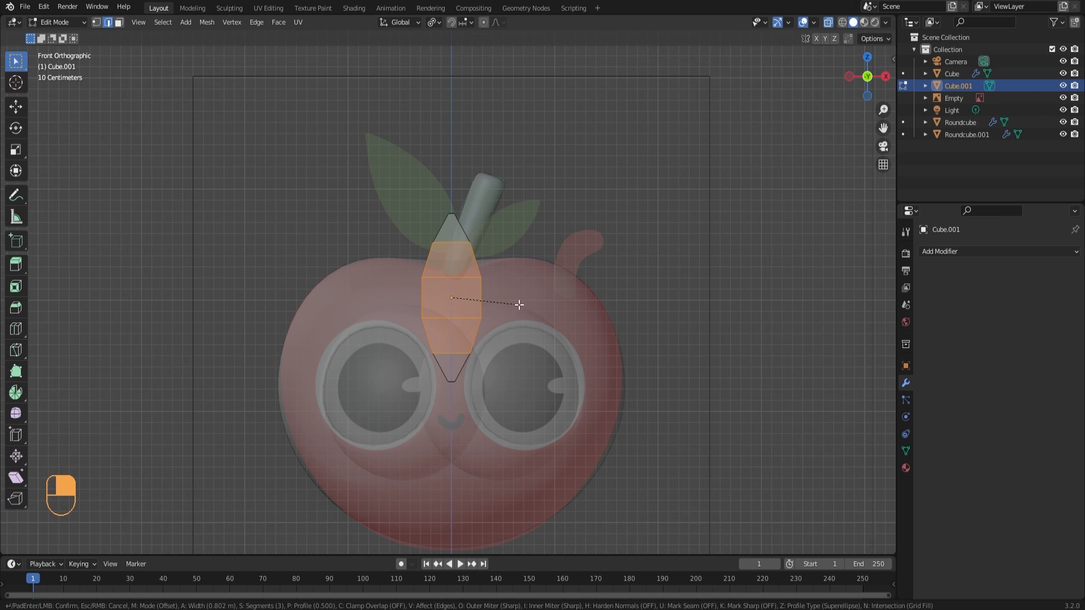
pyautogui.scroll(1, 518, 302)
pyautogui.click(519, 300)
# Return to Object Mode, add a Subdivision Surface modifier to the leaf and shade it smooth
pyautogui.moveTo(657, 265); pyautogui.dragTo(520, 269, button='middle')
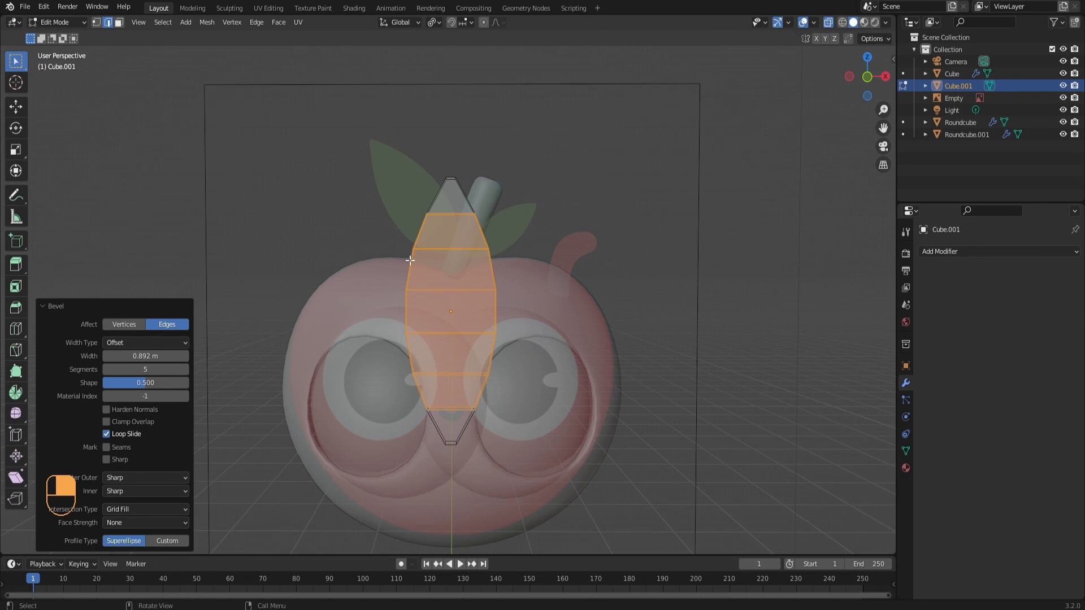
pyautogui.press('Tab')
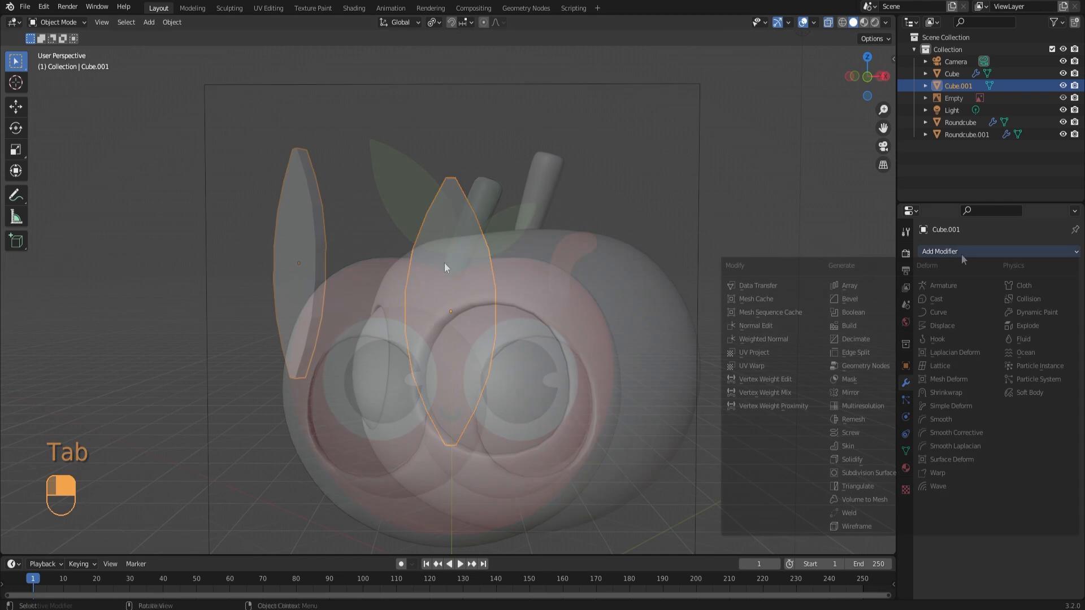
pyautogui.click(858, 475)
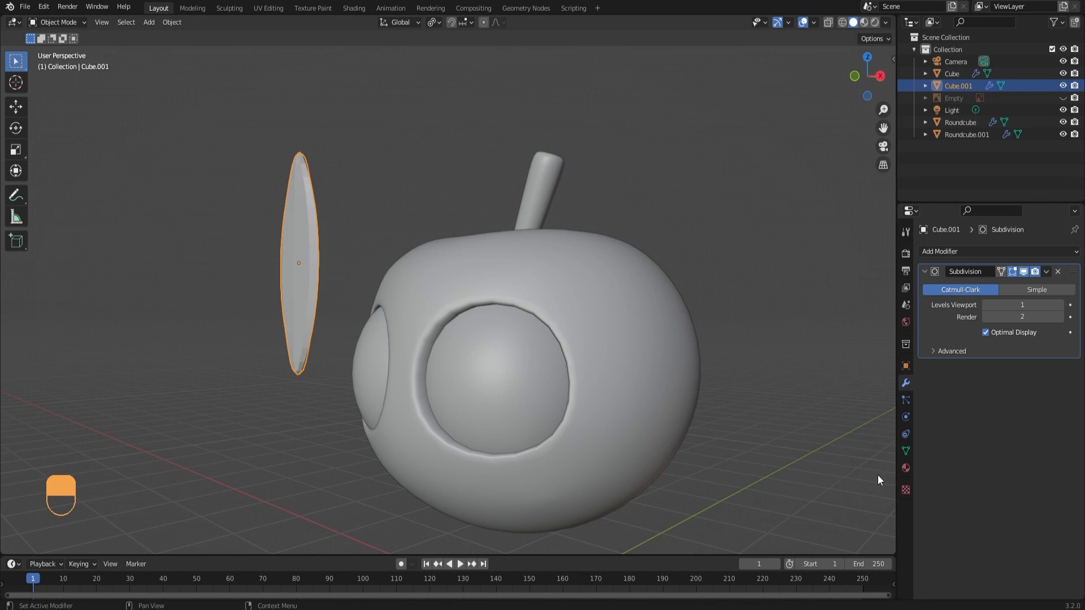
pyautogui.moveTo(371, 232)
pyautogui.keyDown('shift'); pyautogui.mouseDown(button='middle')
pyautogui.moveTo(425, 229)
pyautogui.moveTo(398, 240)
pyautogui.moveTo(373, 222)
pyautogui.mouseUp(button='middle'); pyautogui.keyUp('shift')
pyautogui.scroll(2, 416, 240)
pyautogui.rightClick(361, 198)
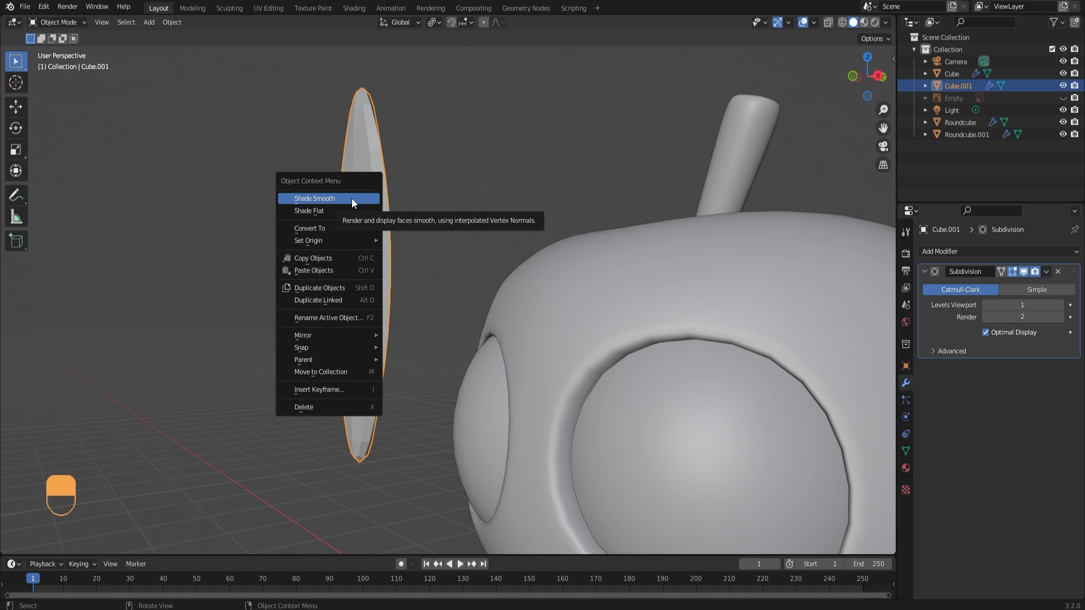
pyautogui.click(352, 201)
# Add a centred lengthwise loop cut from tip to tip of the leaf in Edit Mode and return to Object Mode
pyautogui.moveTo(398, 202); pyautogui.dragTo(413, 251, button='middle')
pyautogui.press('Tab')
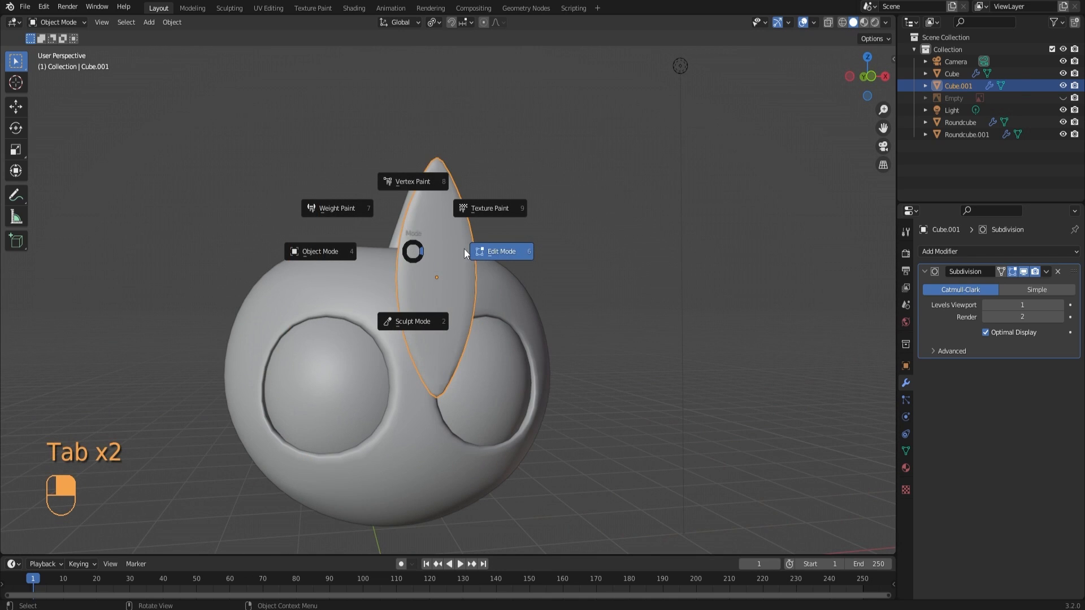
pyautogui.click(500, 252)
pyautogui.scroll(2, 465, 253)
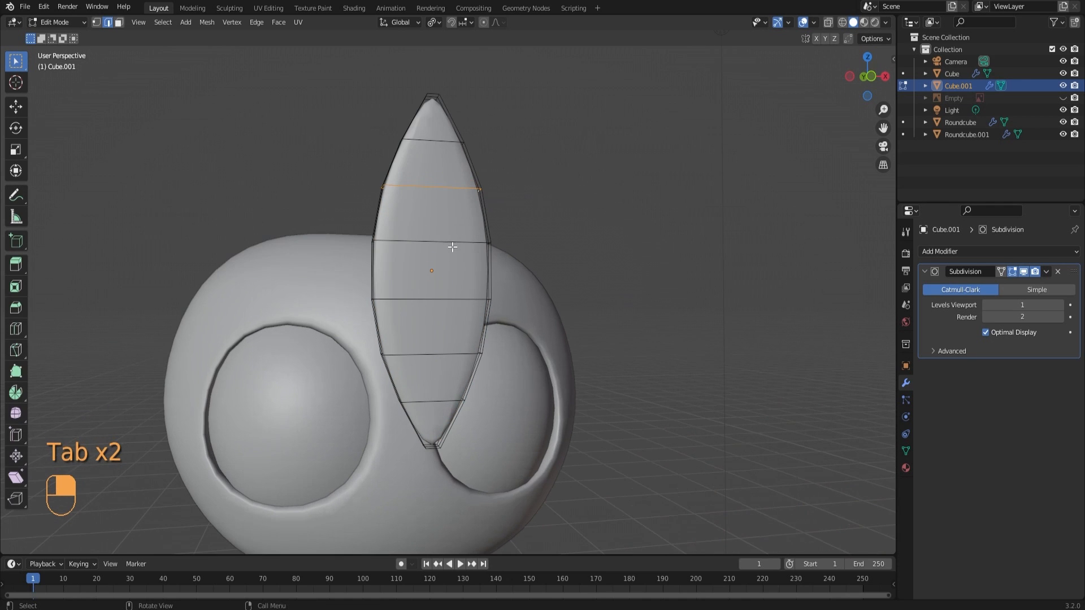
pyautogui.hotkey('ctrl', 'r')
pyautogui.click(438, 141)
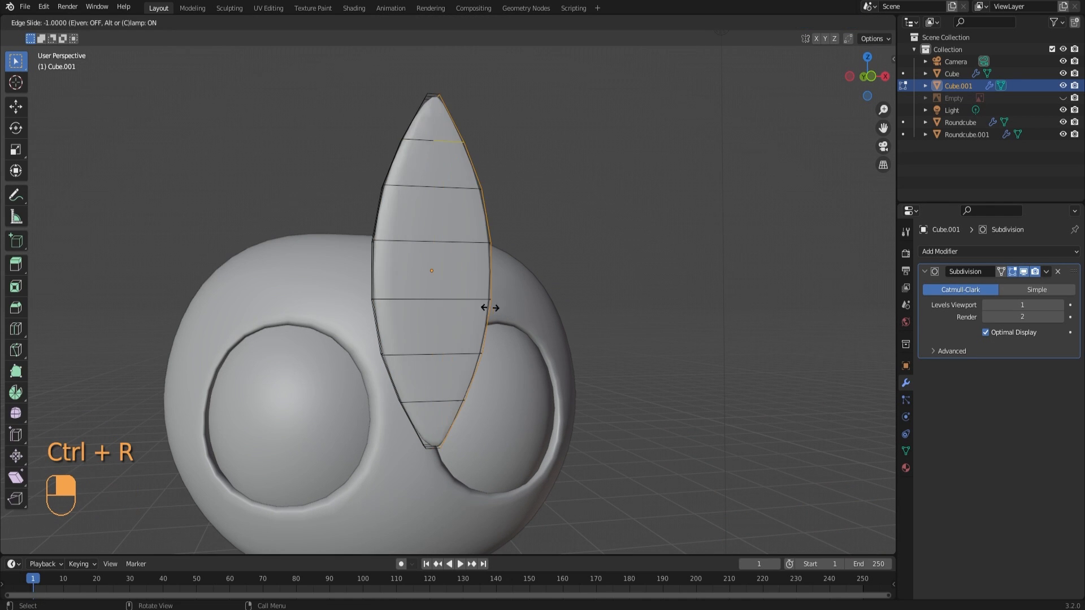
pyautogui.rightClick(447, 245)
pyautogui.moveTo(447, 243)
pyautogui.mouseDown(button='middle')
pyautogui.moveTo(427, 219)
pyautogui.moveTo(431, 237)
pyautogui.mouseUp(button='middle')
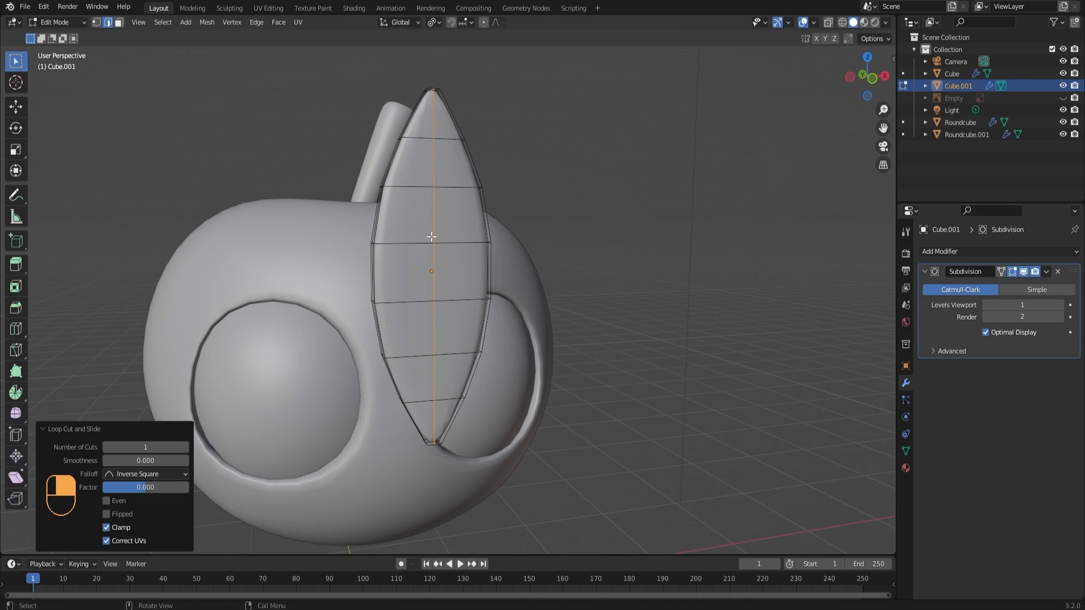
pyautogui.moveTo(435, 184)
pyautogui.mouseDown(button='middle')
pyautogui.moveTo(576, 203)
pyautogui.moveTo(443, 198)
pyautogui.mouseUp(button='middle')
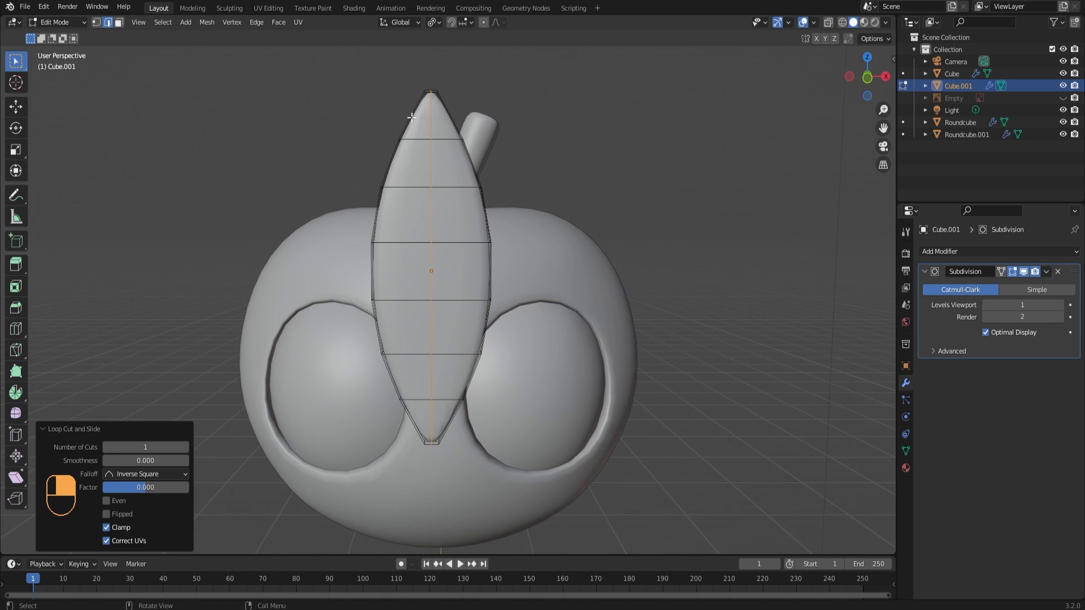
pyautogui.moveTo(463, 248); pyautogui.dragTo(431, 252, button='middle')
pyautogui.press('Tab')
pyautogui.click(391, 251)
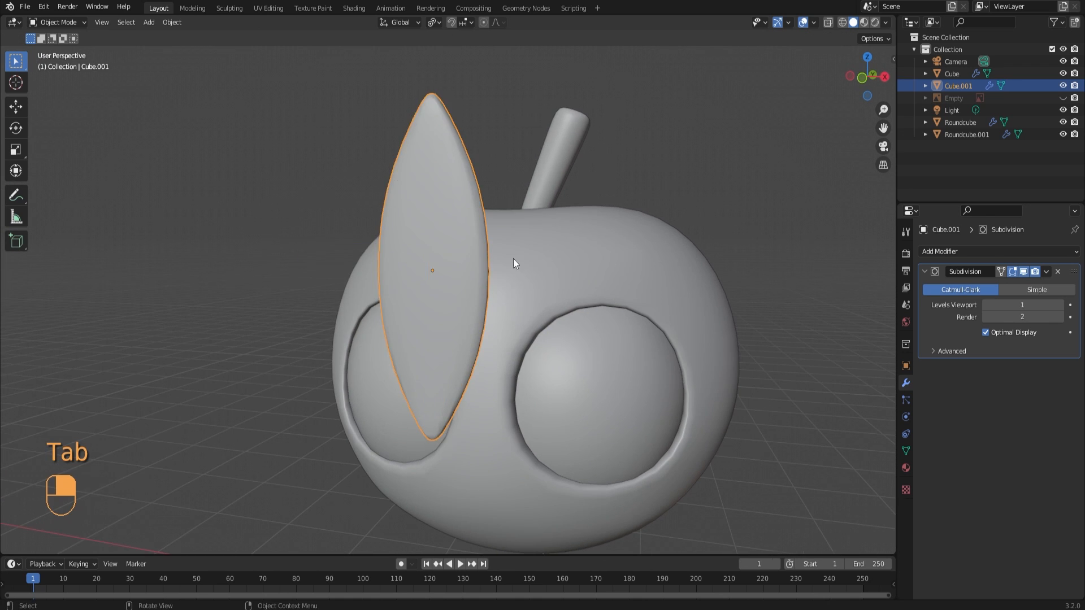
# Move the leaf about 2.58 m along the Y axis so it lines up in depth with the apple's stem
pyautogui.moveTo(513, 261); pyautogui.dragTo(562, 272, button='middle')
pyautogui.press('g')
pyautogui.press('y')
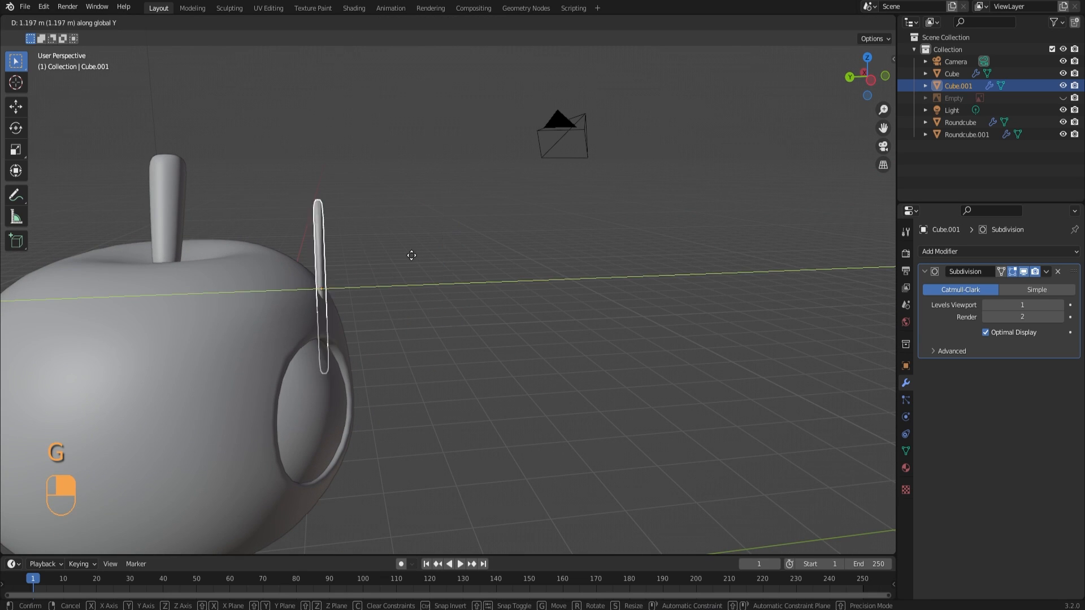
pyautogui.click(271, 250)
# In front view, place the leaf over the large reference leaf, rotating it about -40° and scaling it to fit
pyautogui.press('KP_1')
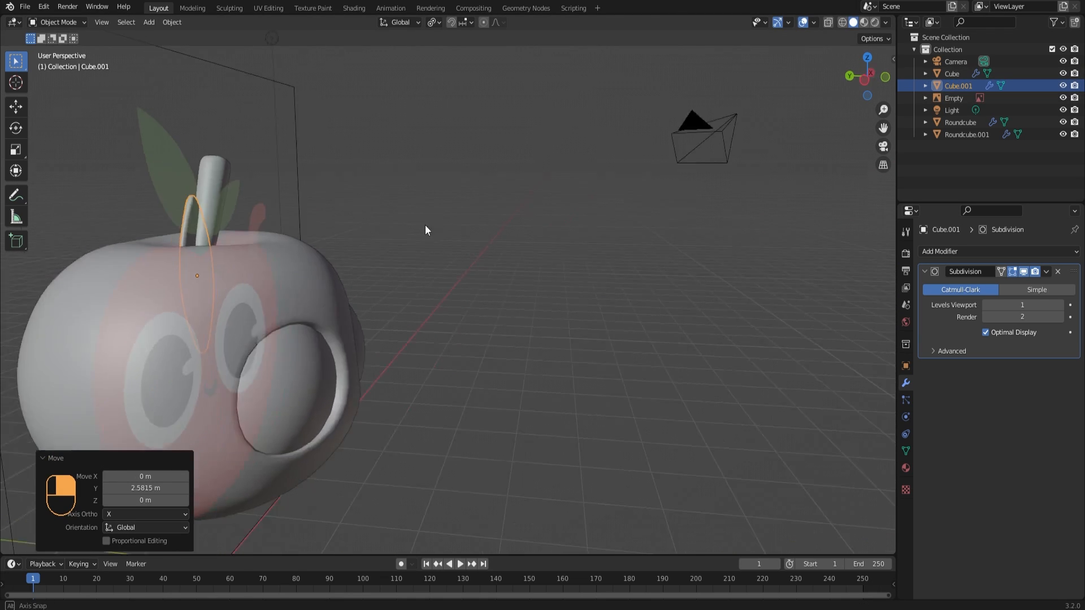
pyautogui.press('g')
pyautogui.click(443, 160)
pyautogui.press('r')
pyautogui.click(496, 180)
pyautogui.press('s')
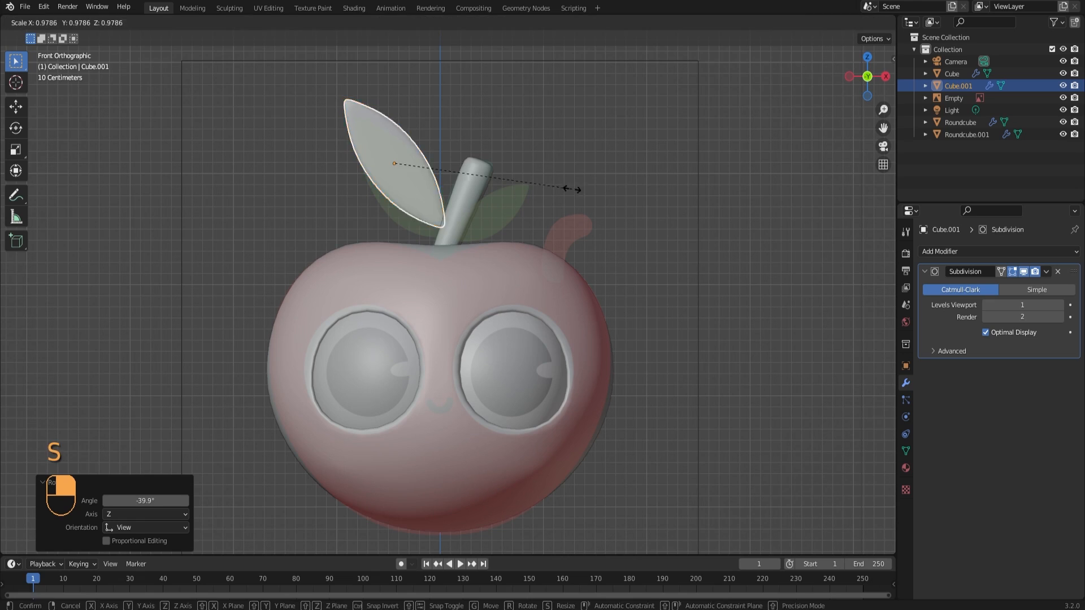
pyautogui.click(530, 216)
# Fine-tune the large leaf's position, size and tilt so that its base meets the stem
pyautogui.press('g')
pyautogui.press('s')
pyautogui.click(545, 229)
pyautogui.moveTo(545, 230); pyautogui.dragTo(446, 290, button='middle')
pyautogui.press('g')
pyautogui.press('r')
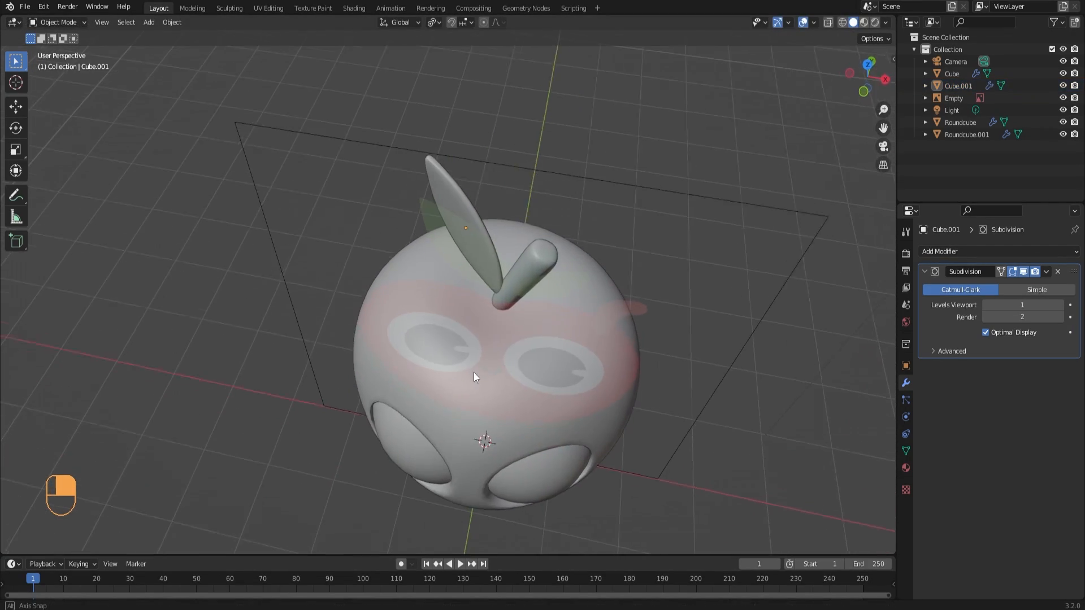
# Duplicate the leaf, turn the copy to lean the opposite way, and move it about 1.04 m in X across the stem
pyautogui.moveTo(473, 372); pyautogui.dragTo(488, 318, button='middle')
pyautogui.click(524, 285)
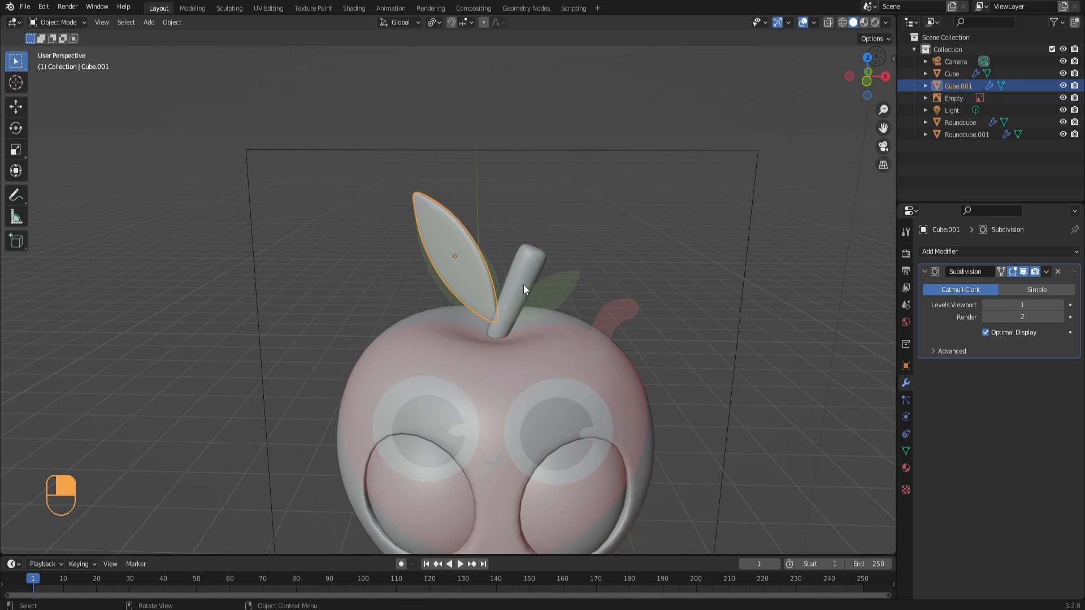
pyautogui.hotkey('shift', 'd')
pyautogui.rightClick(515, 334)
pyautogui.press('r')
pyautogui.press('y')
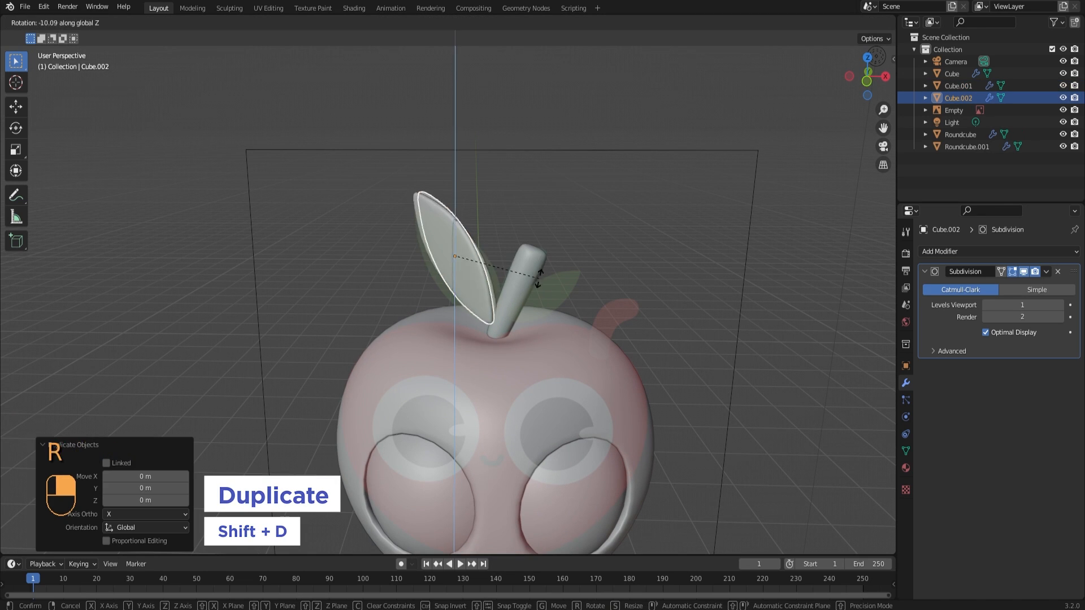
pyautogui.click(464, 312)
pyautogui.press('g')
pyautogui.click(602, 315)
# Shrink the copied leaf to roughly half size and position it over the small reference leaf in front view
pyautogui.press('KP_1')
pyautogui.press('s')
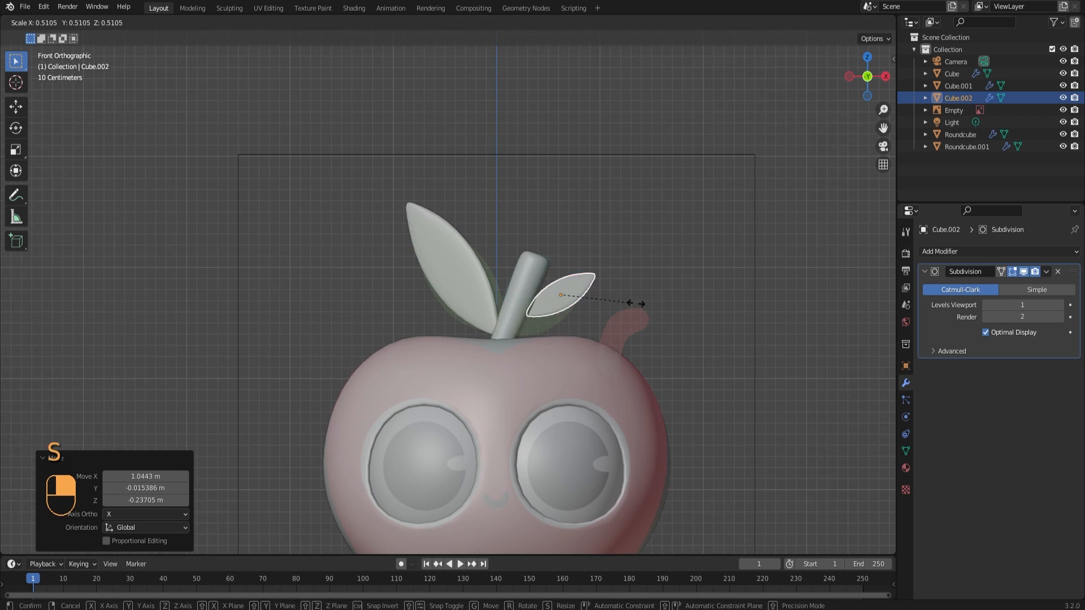
pyautogui.click(647, 303)
pyautogui.press('g')
pyautogui.click(657, 306)
pyautogui.click(484, 278)
pyautogui.click(489, 281)
pyautogui.click(568, 305)
# Rotate the small leaf and shift it along Y and freely until its base touches the stem
pyautogui.moveTo(585, 299); pyautogui.dragTo(524, 334, button='middle')
pyautogui.press('r')
pyautogui.click(551, 354)
pyautogui.press('g')
pyautogui.press('Escape')
pyautogui.press('g')
pyautogui.press('y')
pyautogui.click(526, 354)
pyautogui.scroll(3, 524, 334)
pyautogui.press('g')
pyautogui.keyDown('shift'); pyautogui.moveTo(639, 330); pyautogui.dragTo(481, 268, button='middle'); pyautogui.keyUp('shift')
pyautogui.click(482, 306)
pyautogui.scroll(-3, 505, 266)
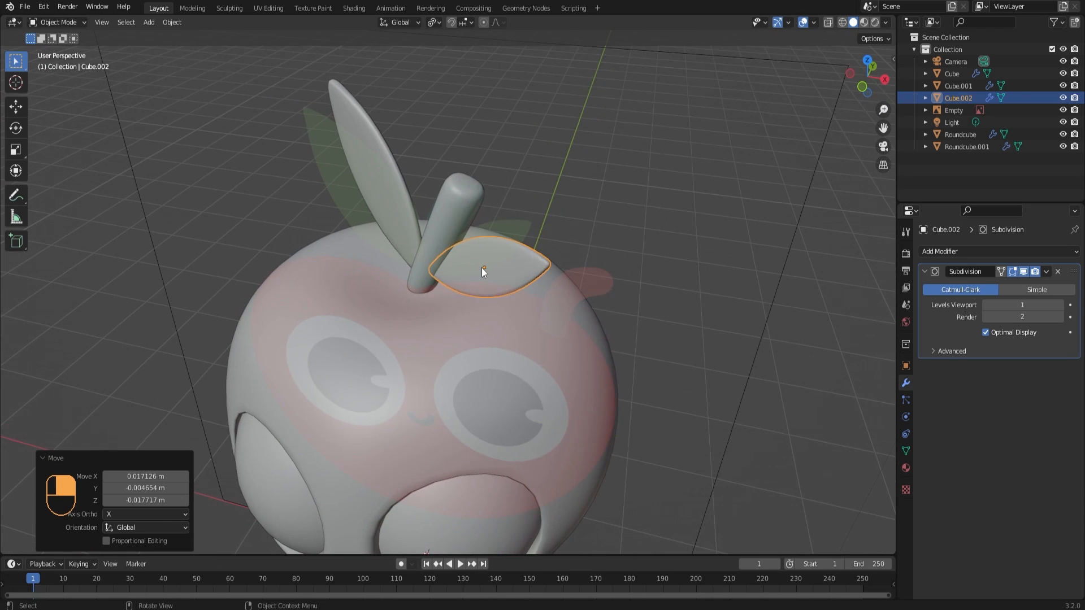
# In Edit Mode, turn on proportional editing and pull the small leaf's midrib edges outward with a proportional size of about 0.26 m
pyautogui.press('Tab')
pyautogui.click(559, 268)
pyautogui.scroll(3, 507, 269)
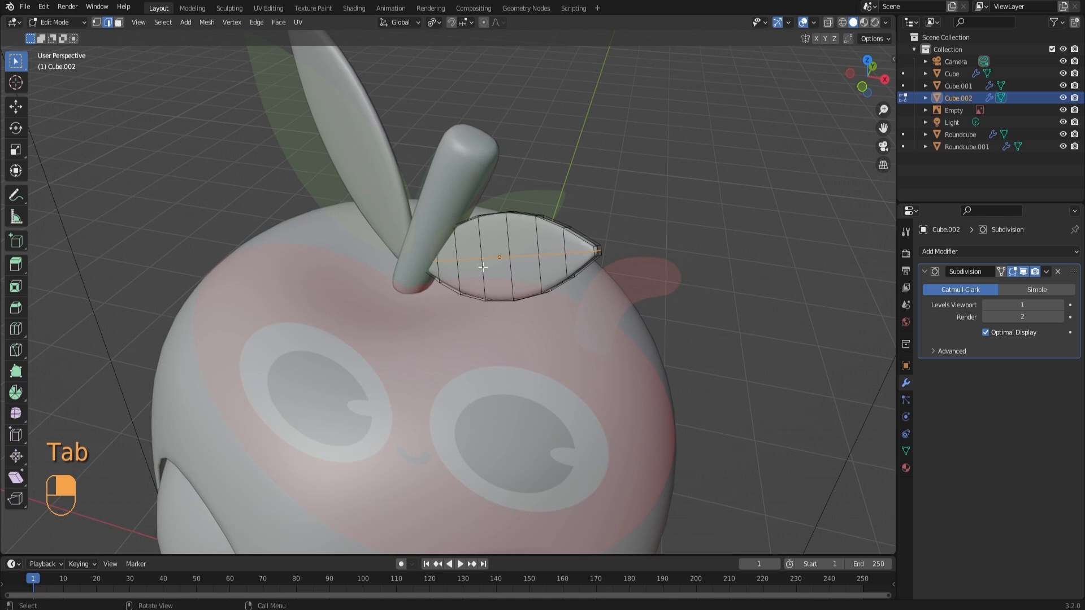
pyautogui.moveTo(584, 266); pyautogui.dragTo(505, 255, button='middle')
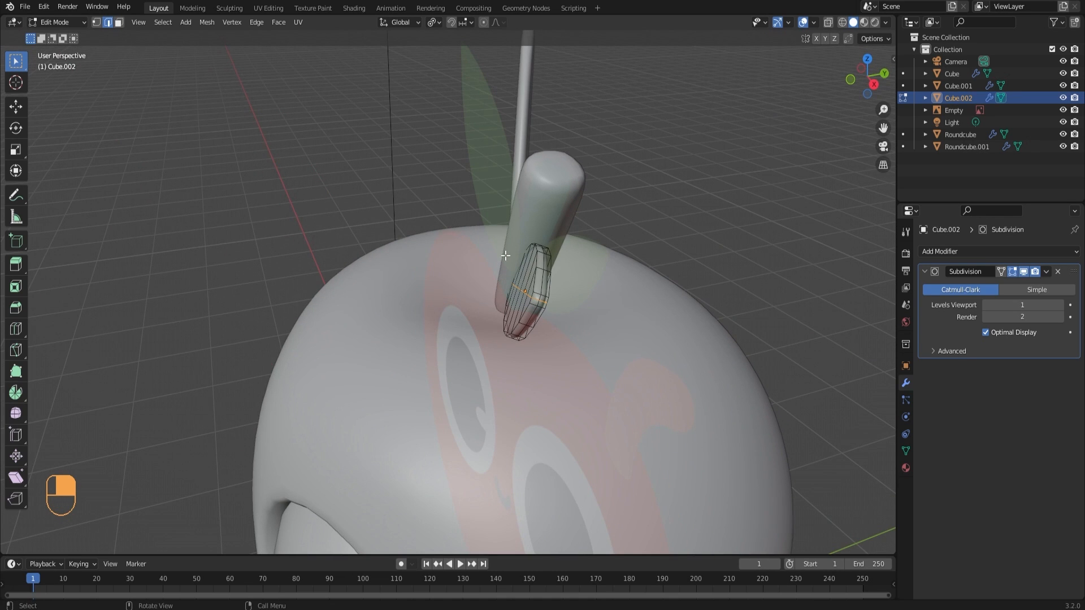
pyautogui.moveTo(505, 255)
pyautogui.mouseDown(button='middle')
pyautogui.moveTo(526, 278)
pyautogui.moveTo(510, 288)
pyautogui.mouseUp(button='middle')
pyautogui.press('o')
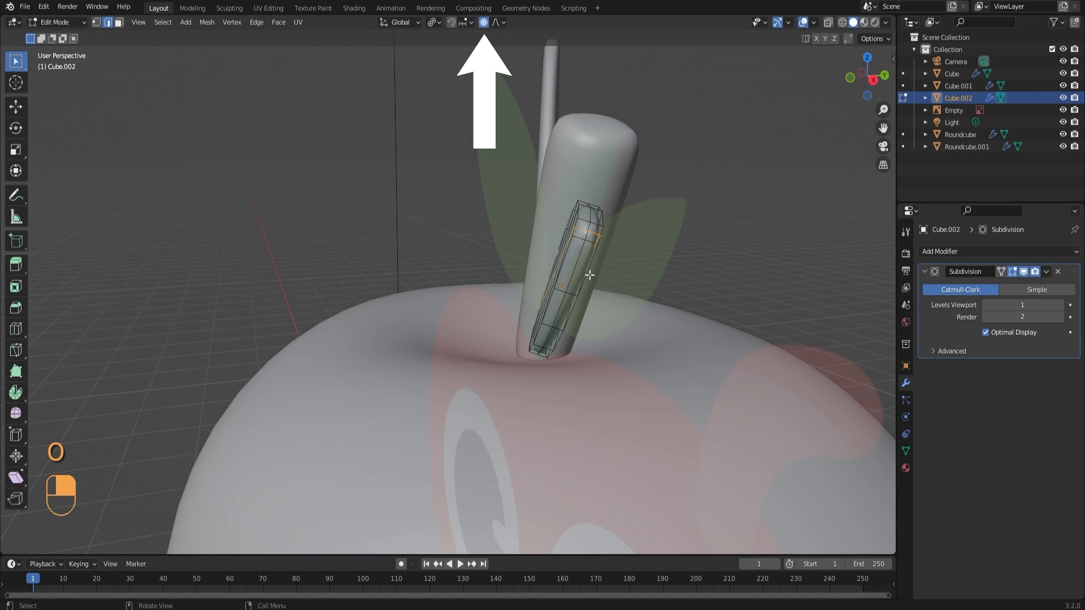
pyautogui.press('g')
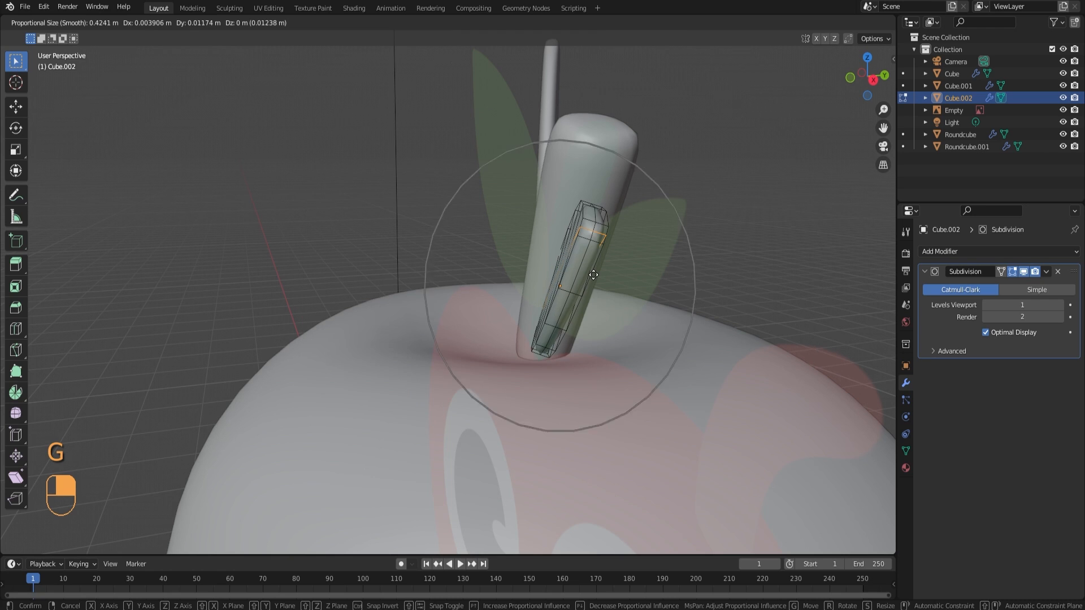
pyautogui.scroll(1, 594, 275)
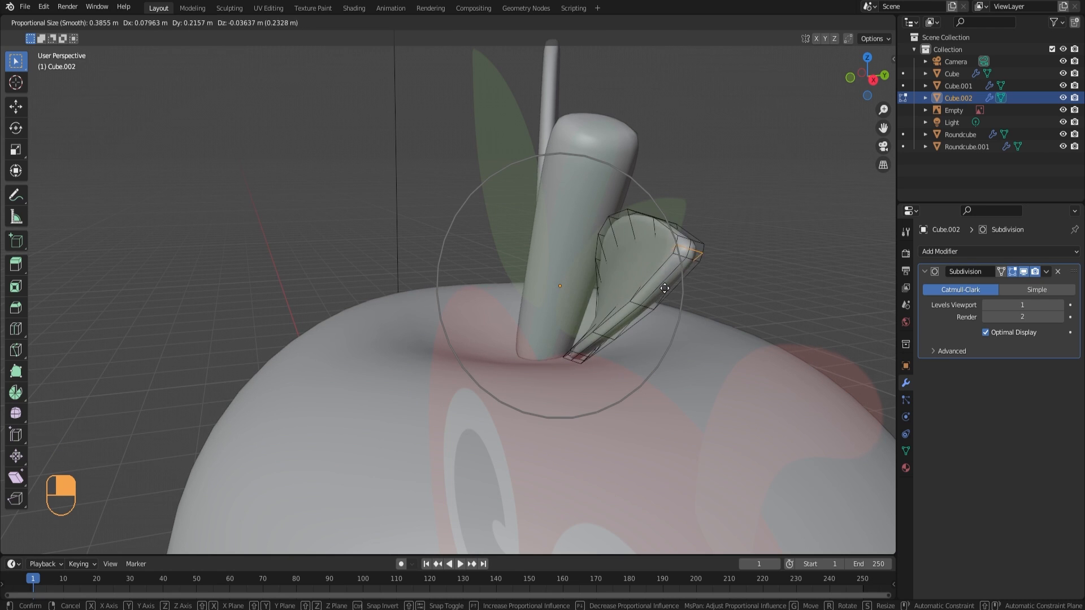
pyautogui.scroll(2, 667, 285)
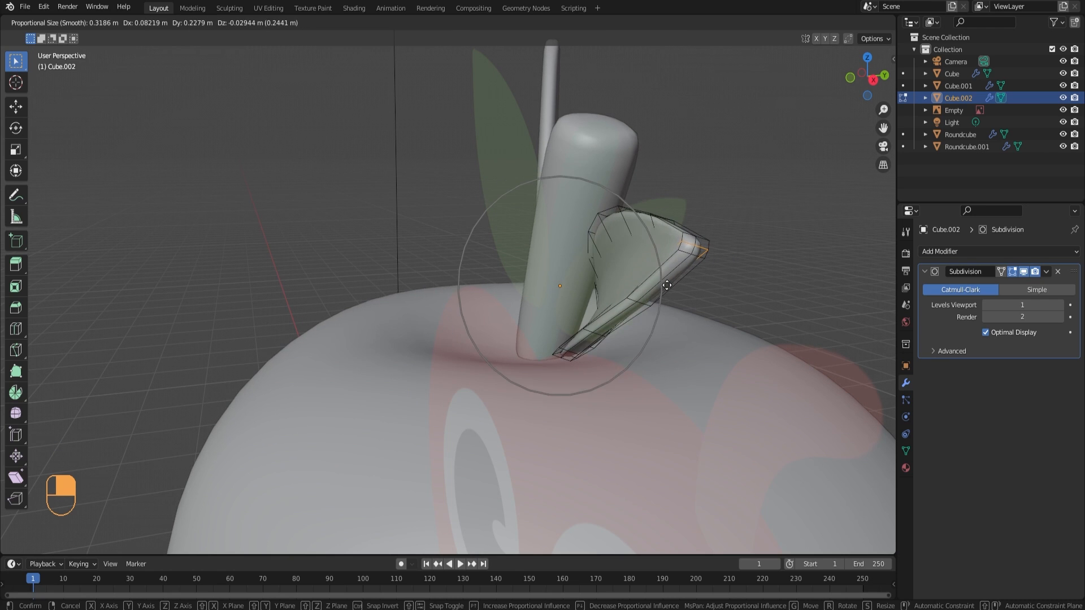
pyautogui.scroll(2, 665, 285)
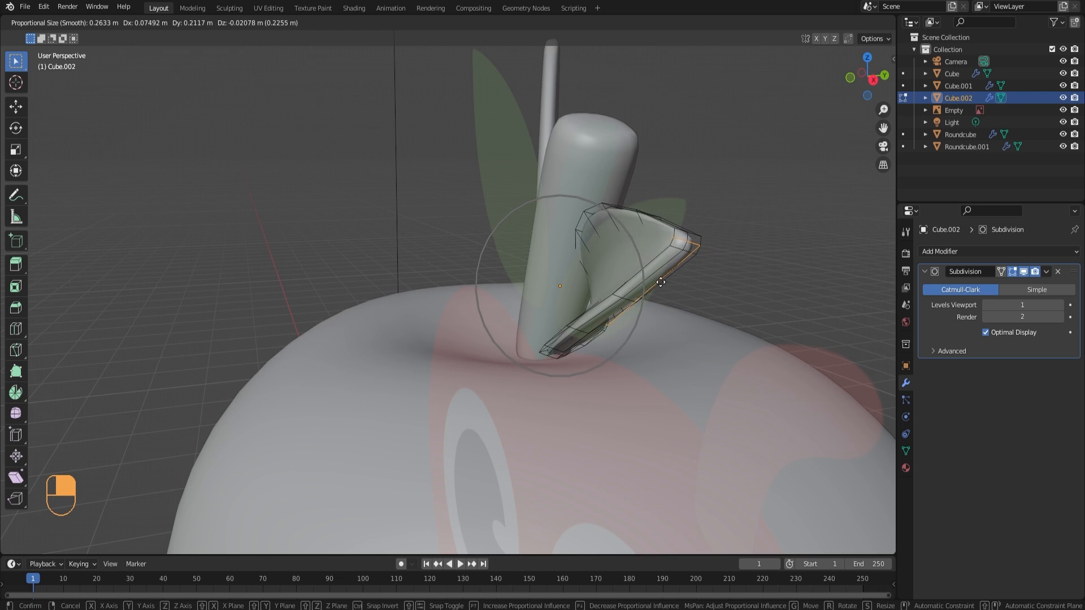
pyautogui.click(660, 282)
# Shift the small leaf's midrib edges about 0.06 m further to refine its bend, and leave Edit Mode
pyautogui.moveTo(636, 313); pyautogui.dragTo(431, 305, button='middle')
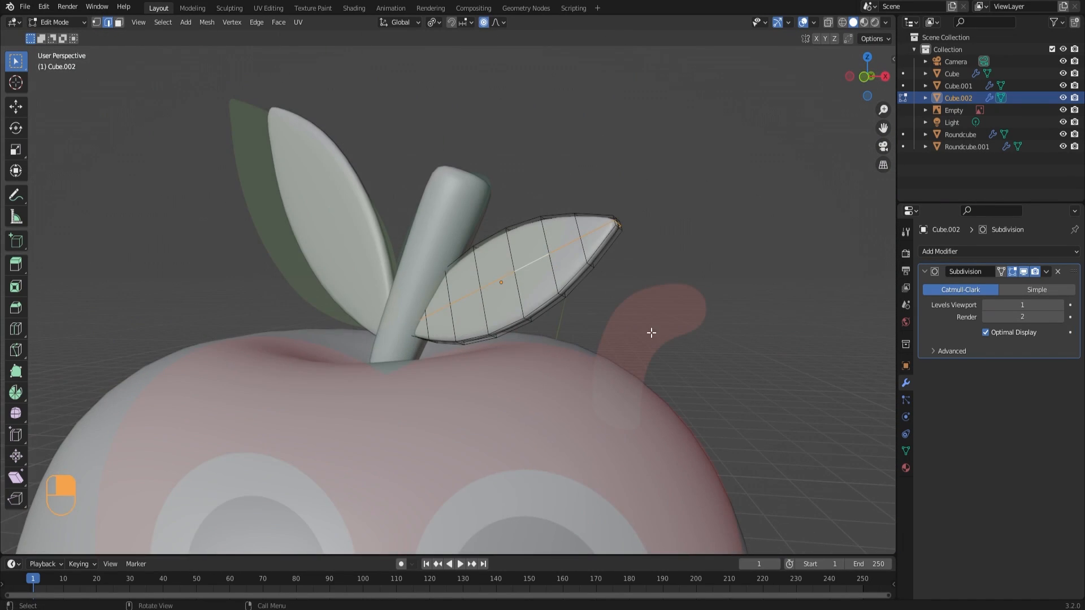
pyautogui.moveTo(649, 329); pyautogui.dragTo(581, 316, button='middle')
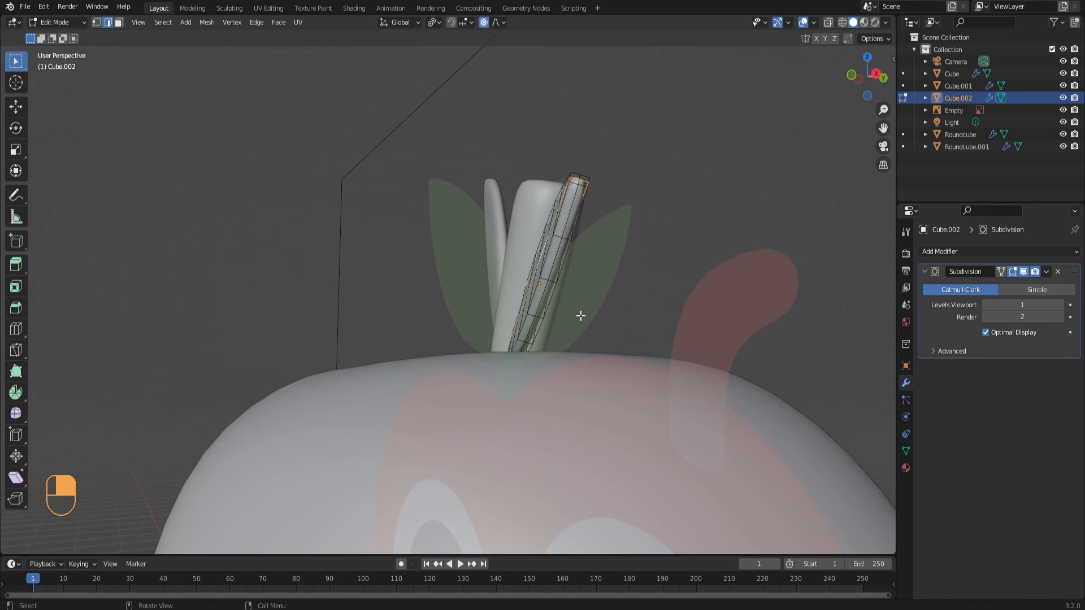
pyautogui.press('g')
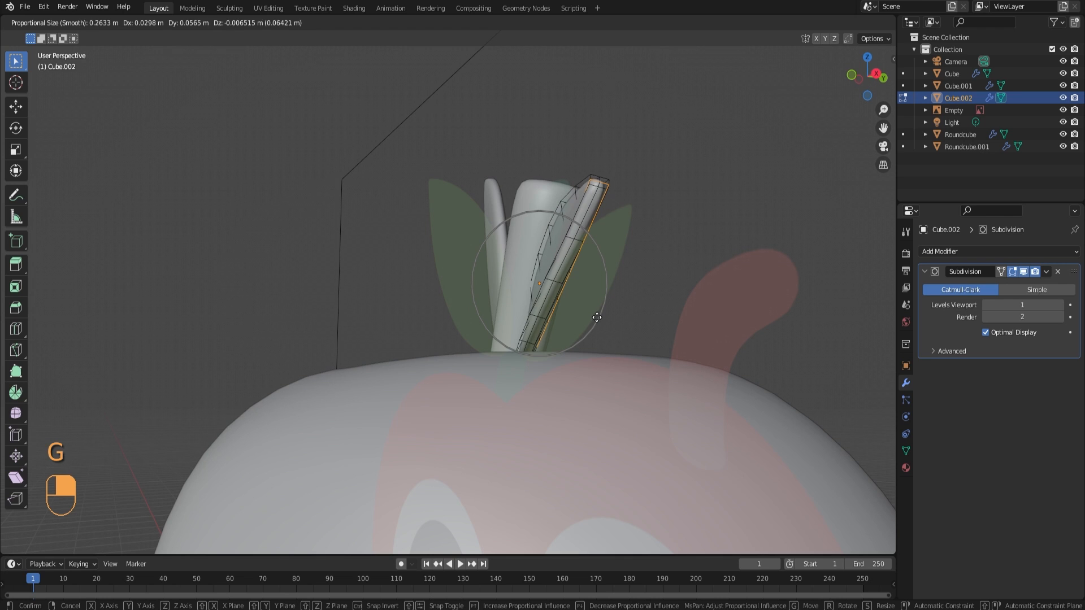
pyautogui.click(598, 316)
pyautogui.moveTo(598, 316); pyautogui.dragTo(396, 271, button='middle')
pyautogui.scroll(4, 396, 272)
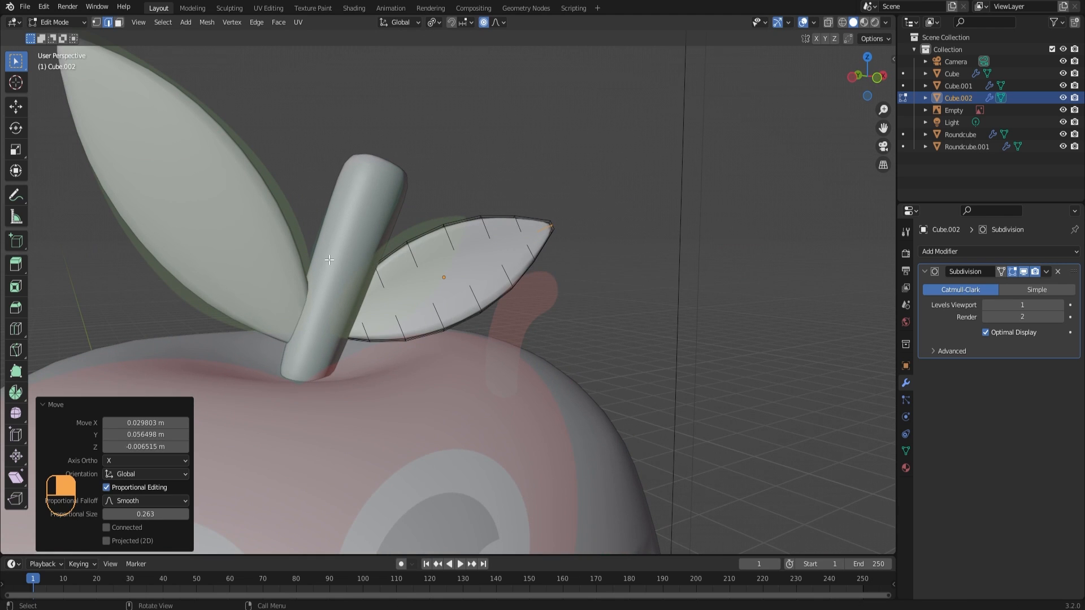
pyautogui.press('Tab')
# Bend the large leaf in the same way by moving its midrib edges with proportional editing
pyautogui.click(286, 216)
pyautogui.scroll(2, 314, 325)
pyautogui.keyDown('shift'); pyautogui.moveTo(231, 242); pyautogui.dragTo(417, 337, button='middle'); pyautogui.keyUp('shift')
pyautogui.press('Tab')
pyautogui.press('g')
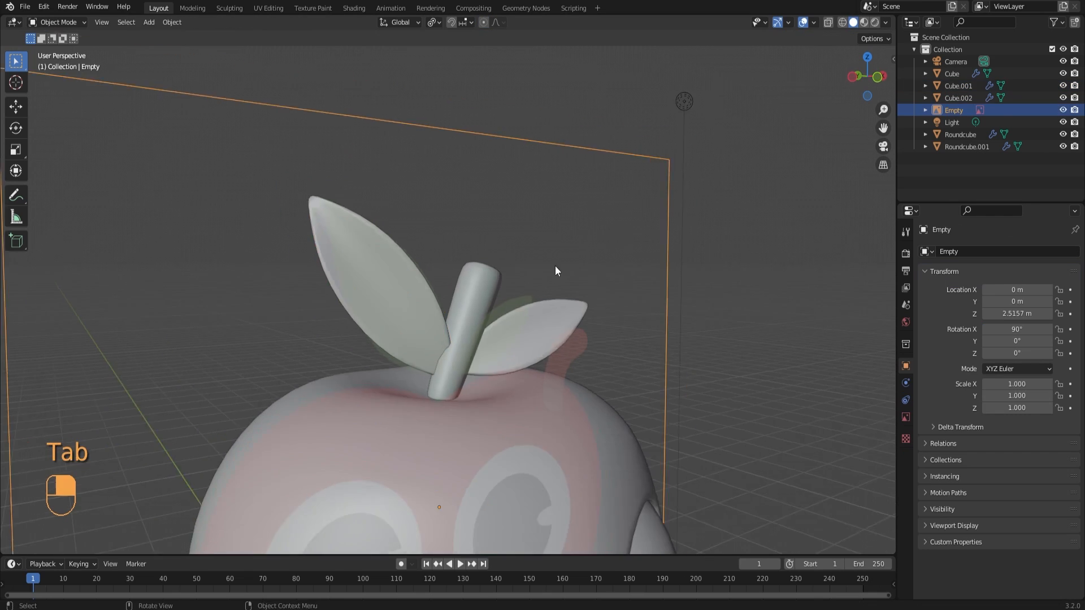
# Hide the reference image to examine the apple with both leaves, and show the image again
pyautogui.moveTo(554, 266); pyautogui.dragTo(440, 309, button='middle')
pyautogui.click(1062, 110)
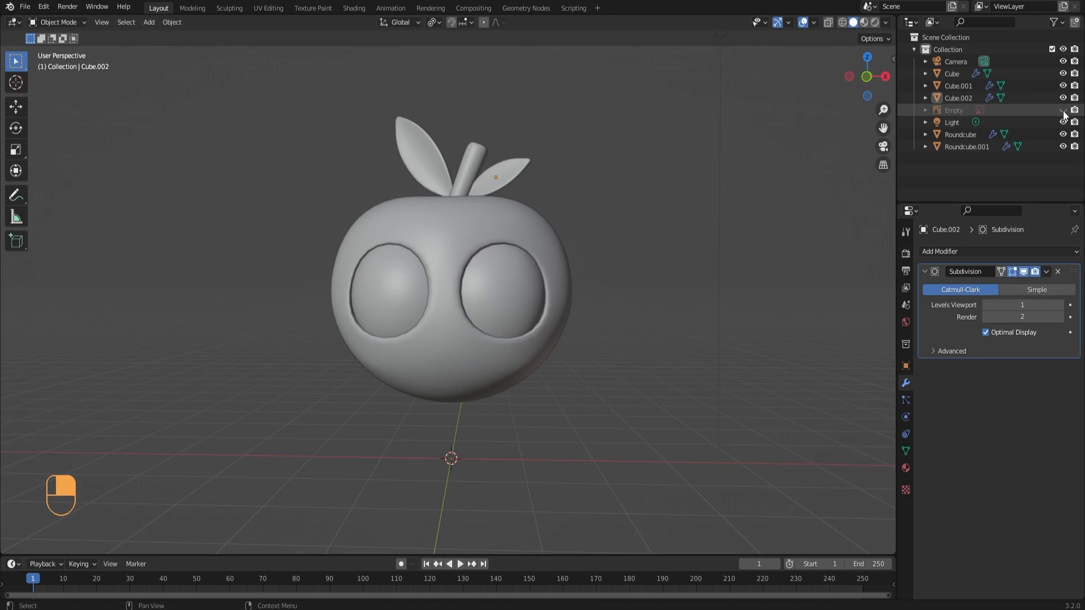
pyautogui.click(1063, 110)
# Add a cube in front view and scale it down to 0.073
pyautogui.press('KP_1')
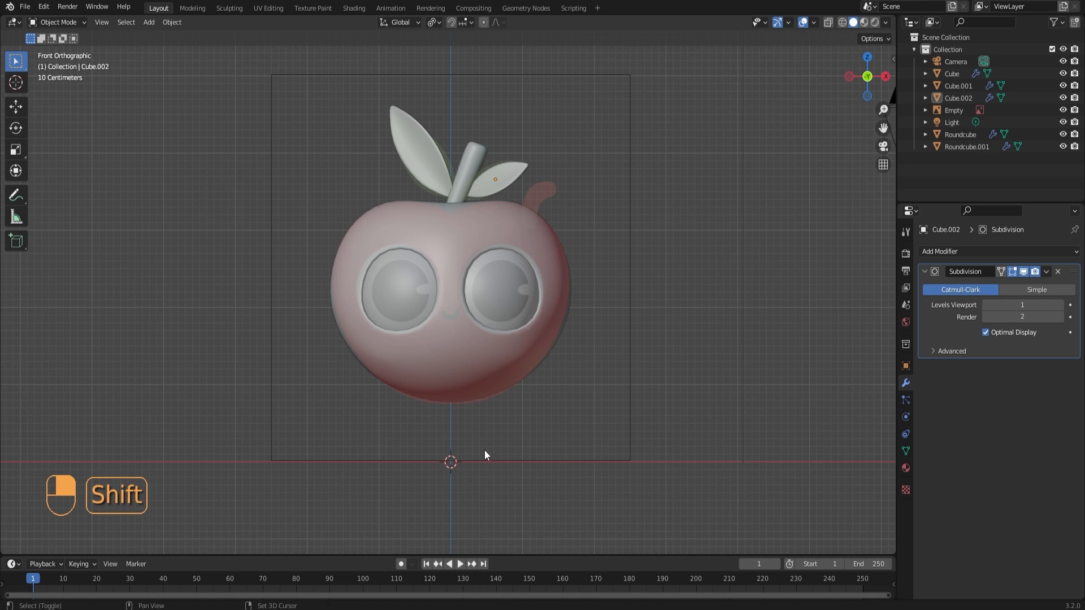
pyautogui.hotkey('shift', 'a')
pyautogui.moveTo(457, 364)
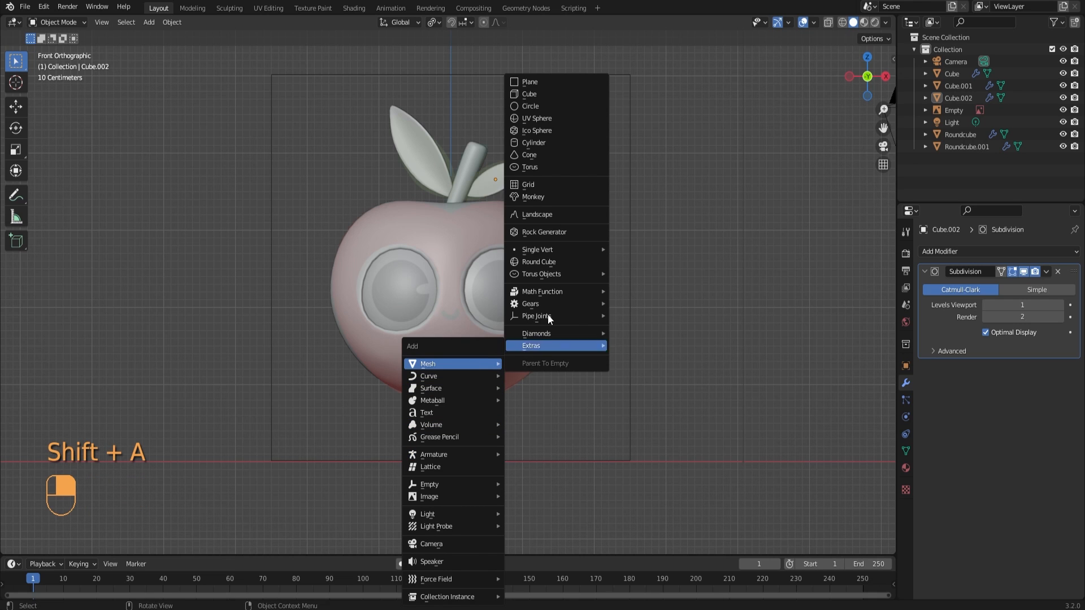
pyautogui.click(531, 93)
pyautogui.press('s')
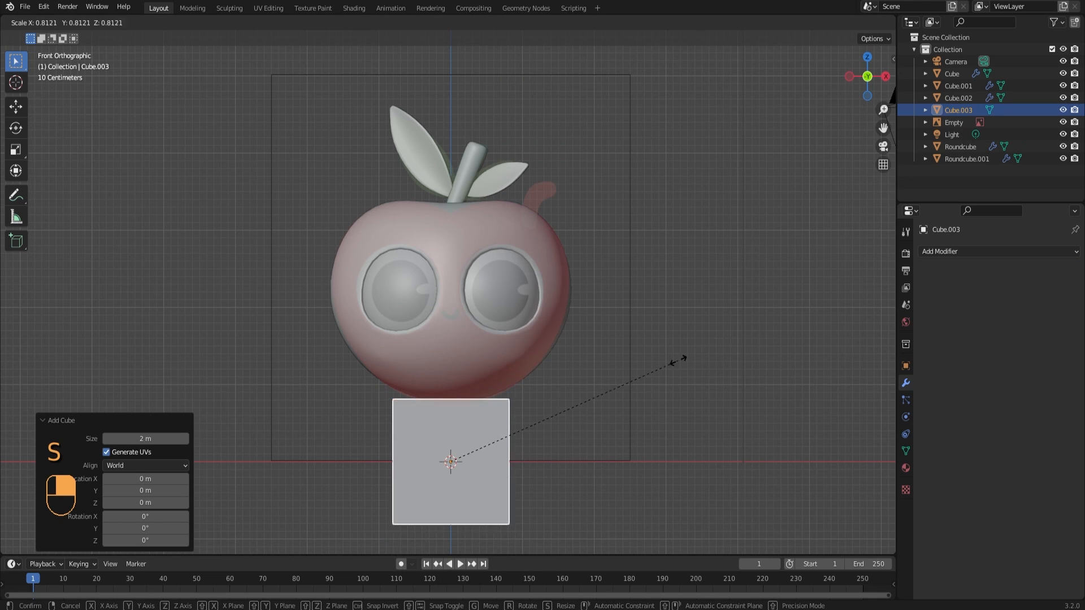
pyautogui.click(473, 473)
# Move the small cube to the base of the reference worm, scale it by about 1.34, and adjust its position on the apple's surface
pyautogui.press('g')
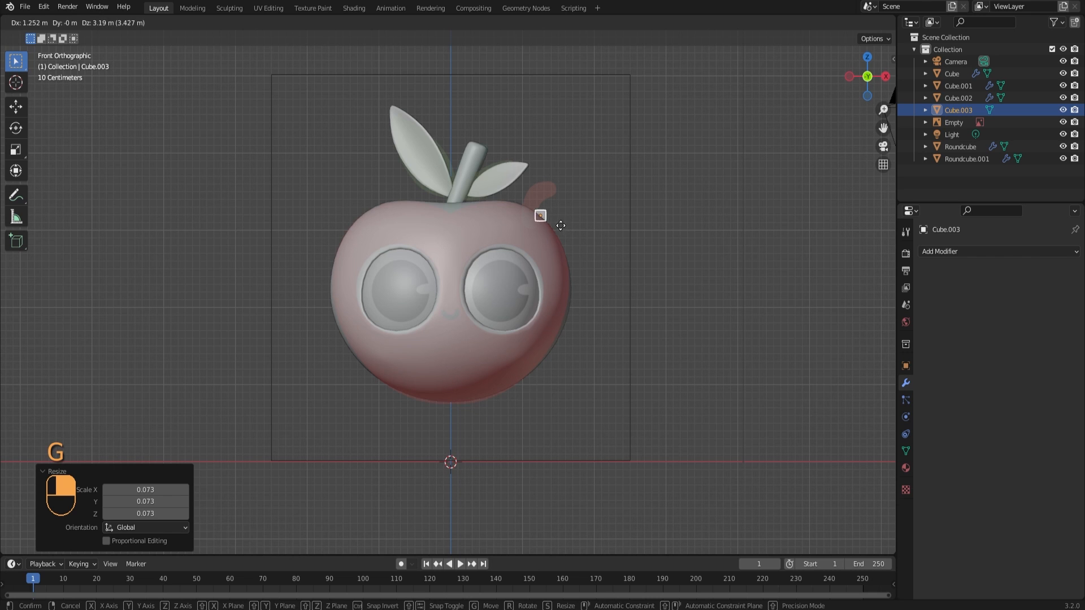
pyautogui.click(547, 229)
pyautogui.press('s')
pyautogui.click(575, 226)
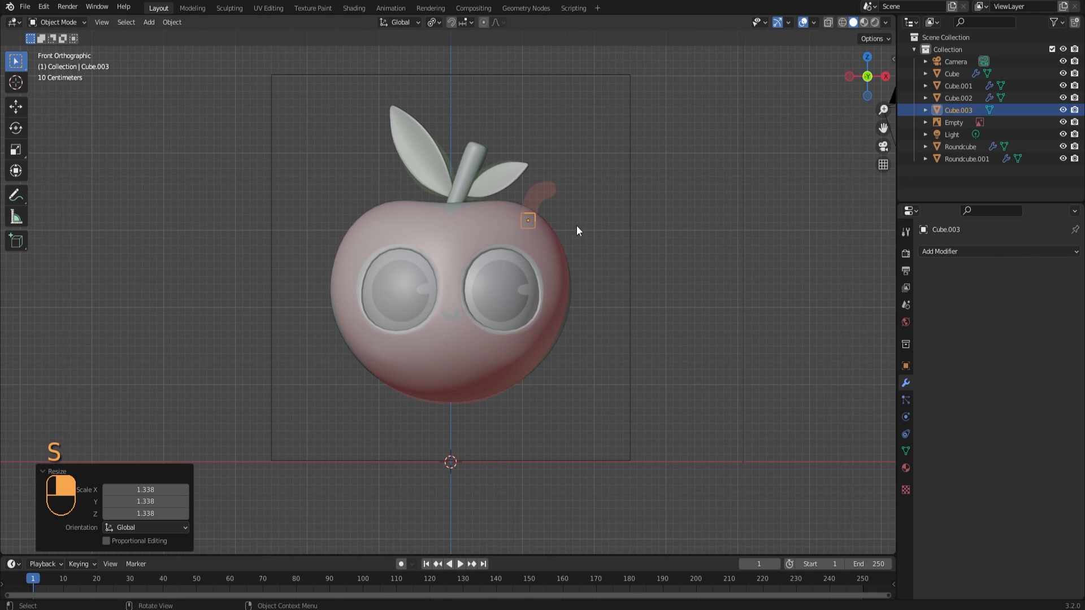
pyautogui.moveTo(577, 225); pyautogui.dragTo(463, 242, button='middle')
pyautogui.press('g')
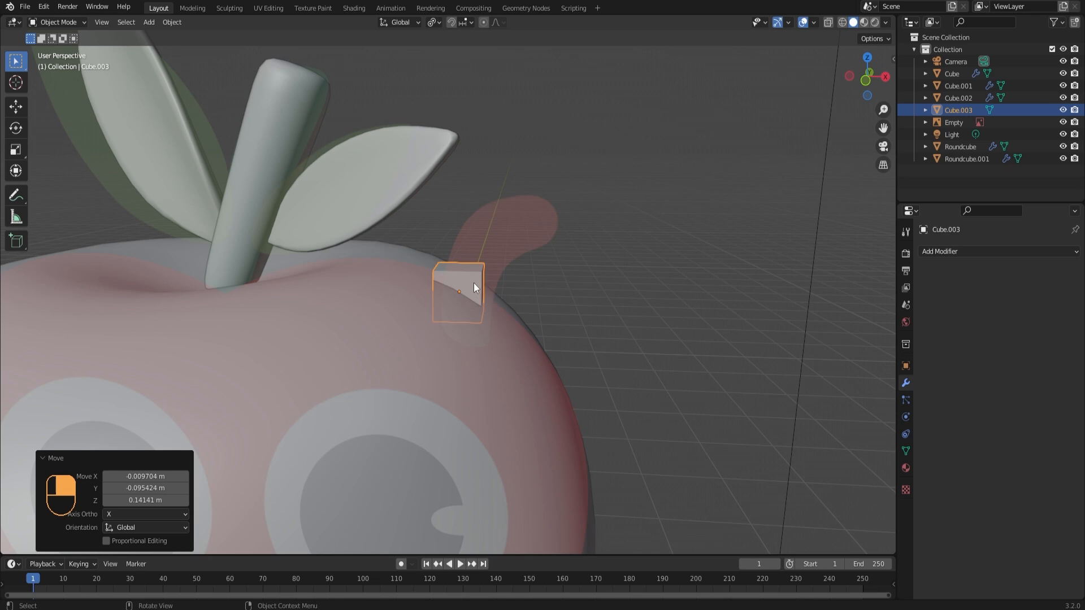
# Select the cube's top face in Edit Mode and activate the Extrude to Cursor tool
pyautogui.press('Tab')
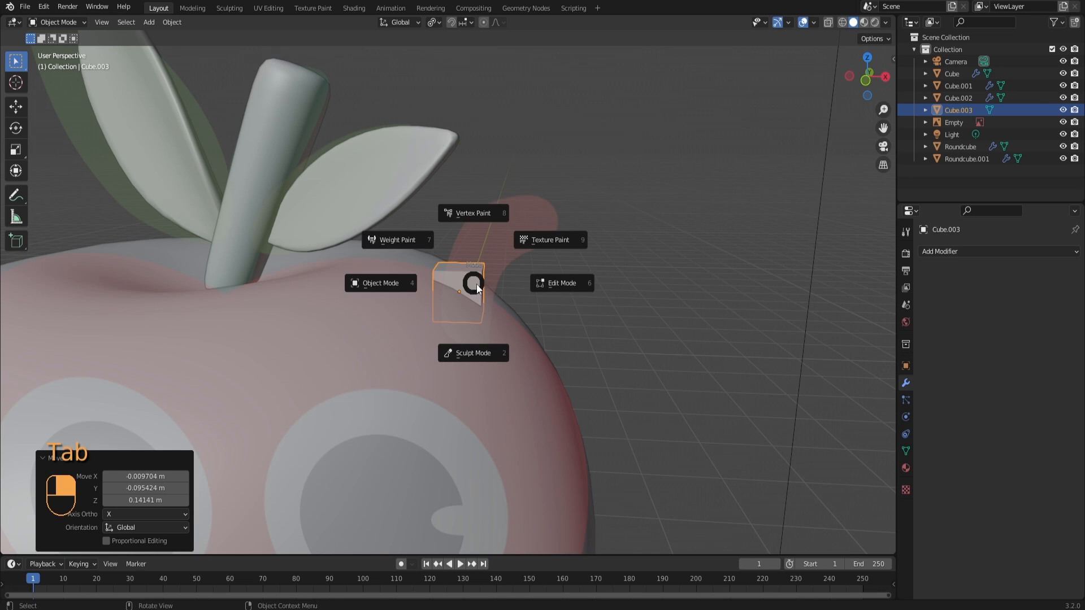
pyautogui.click(552, 286)
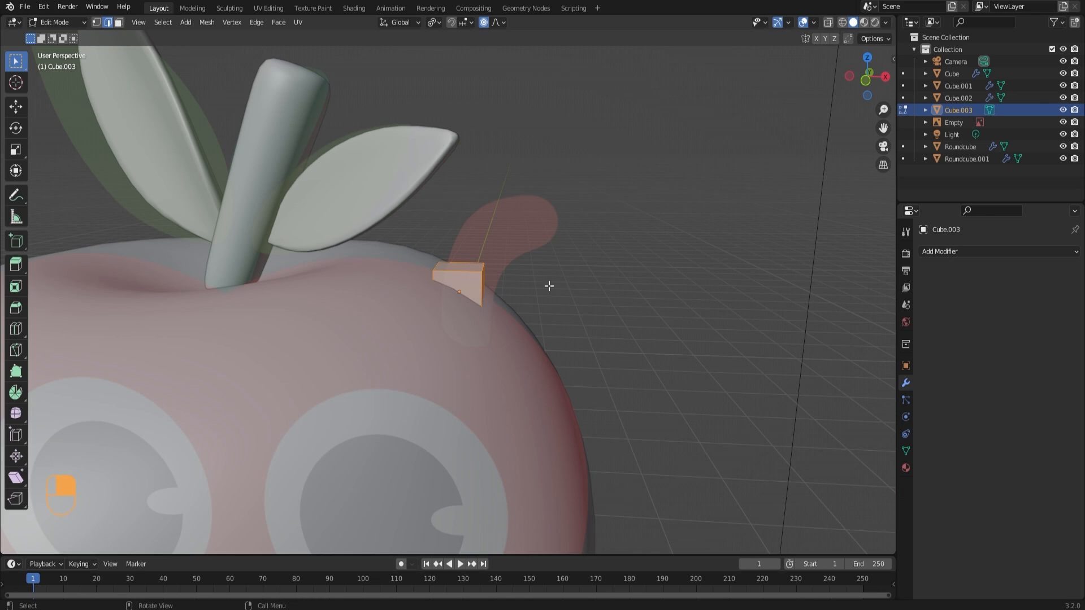
pyautogui.press('3')
pyautogui.click(468, 267)
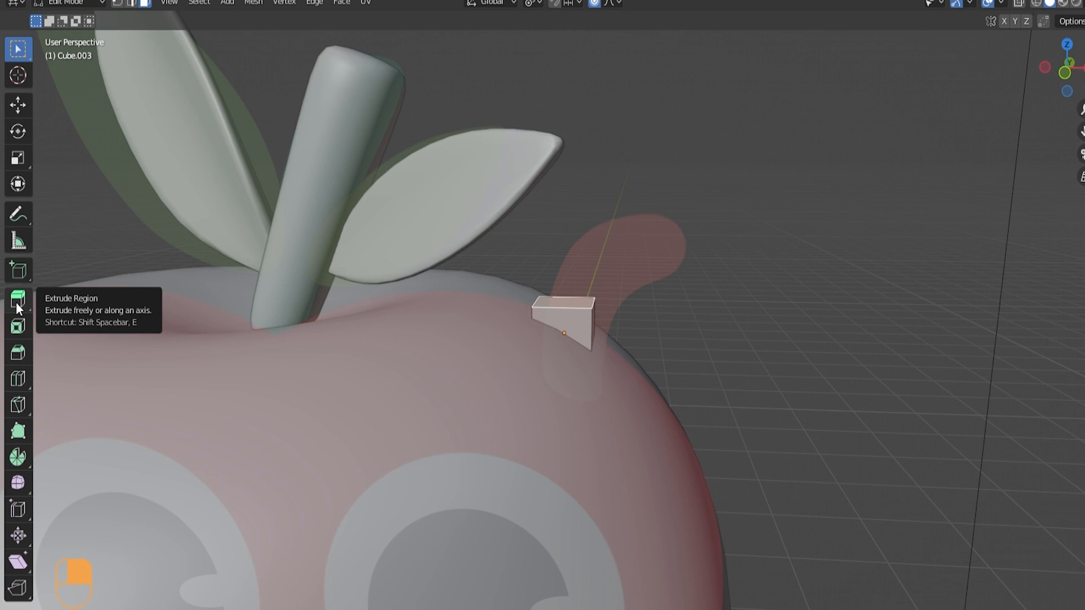
pyautogui.click(17, 305)
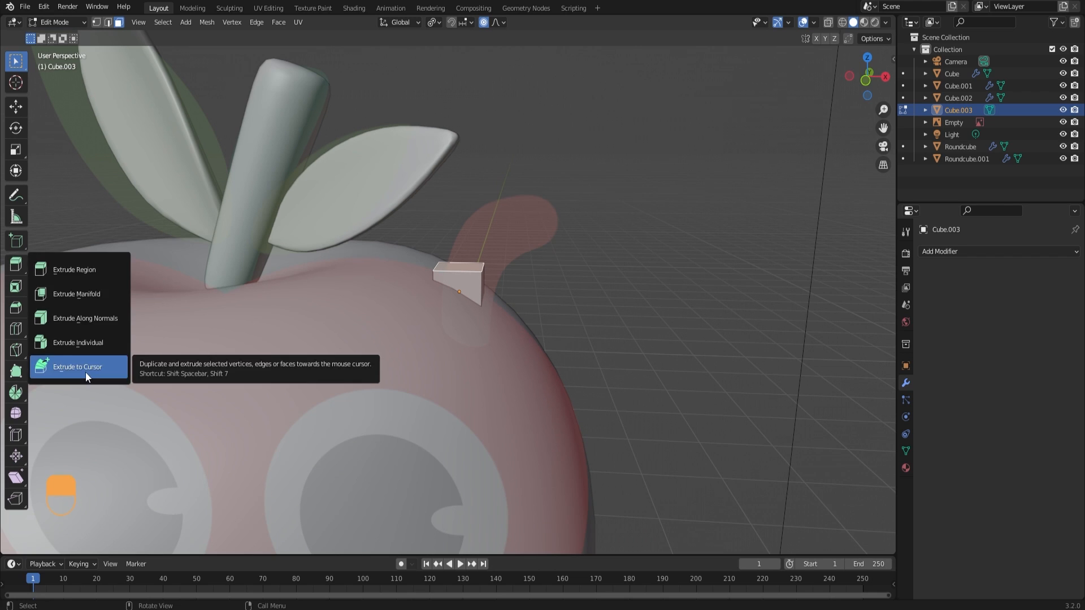
pyautogui.click(103, 431)
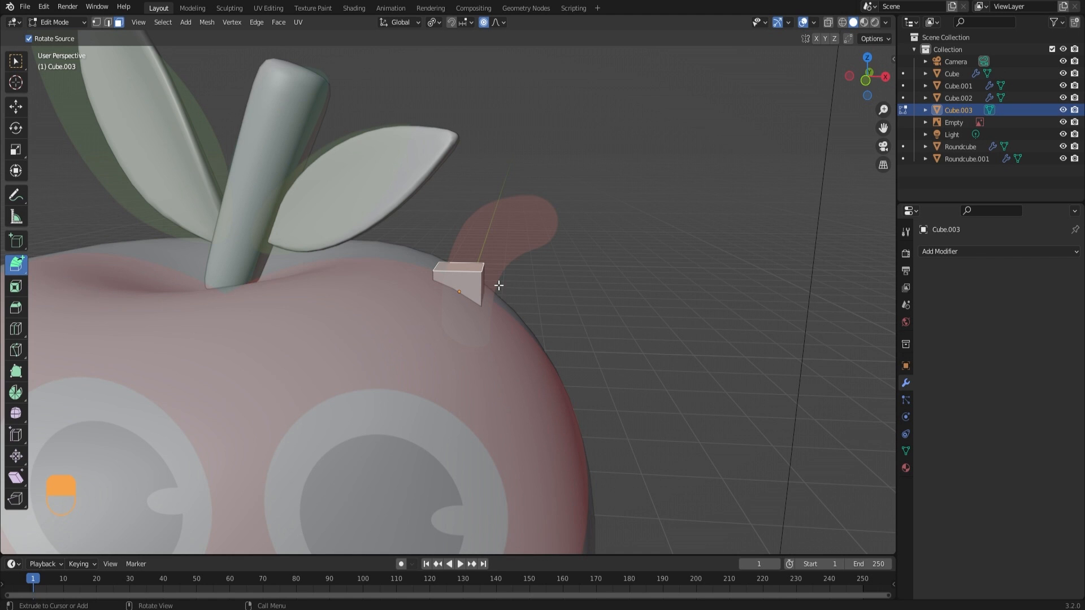
# Extrude the cube's top face in front view into a segmented worm body that rises and arches away from the stem
pyautogui.press('KP_1')
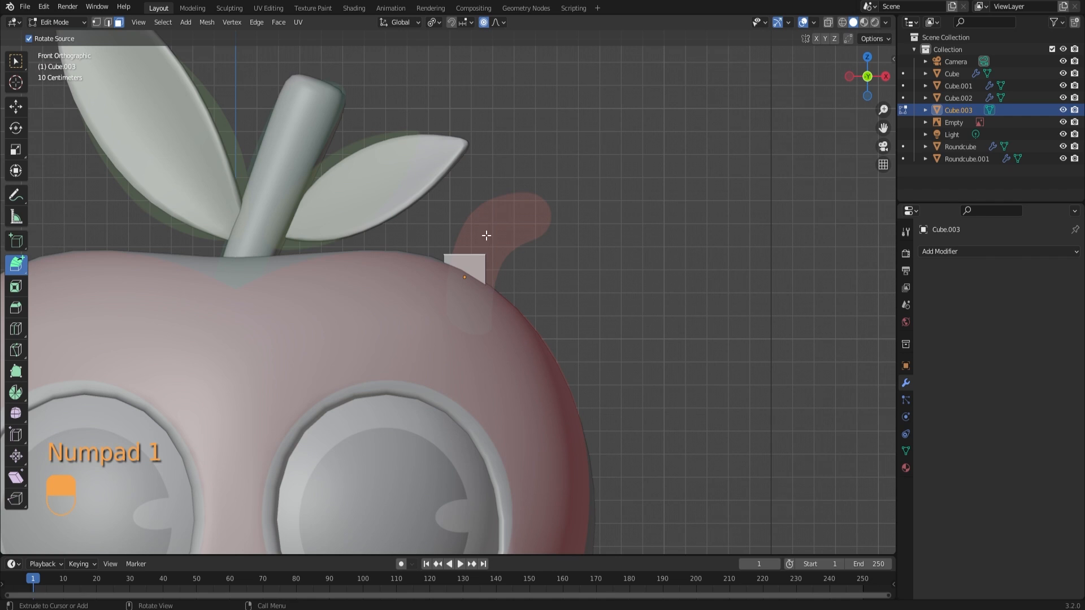
pyautogui.click(466, 225)
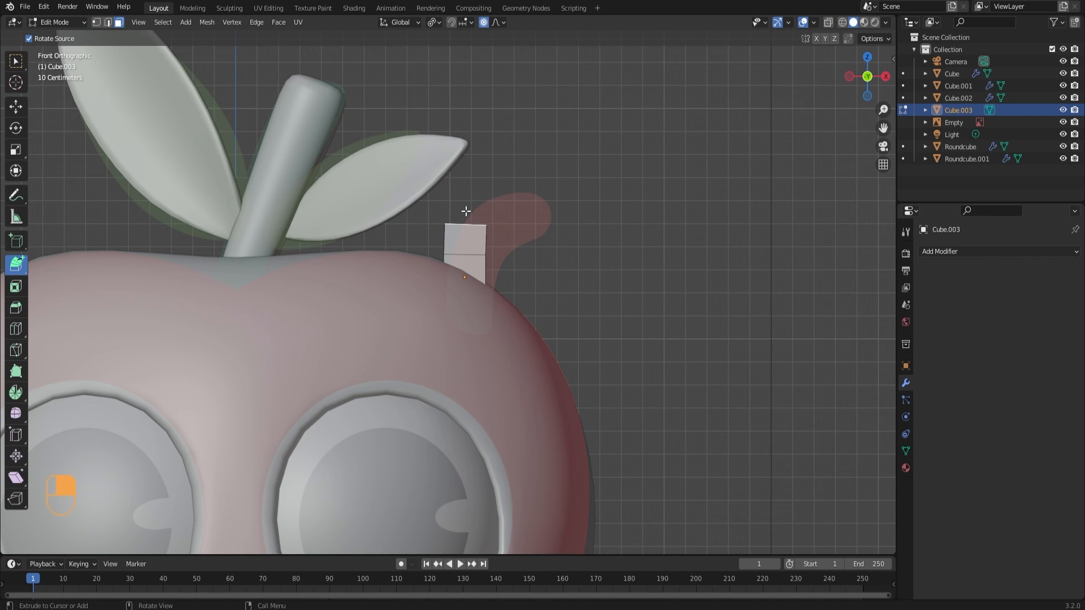
pyautogui.click(471, 200)
pyautogui.click(497, 177)
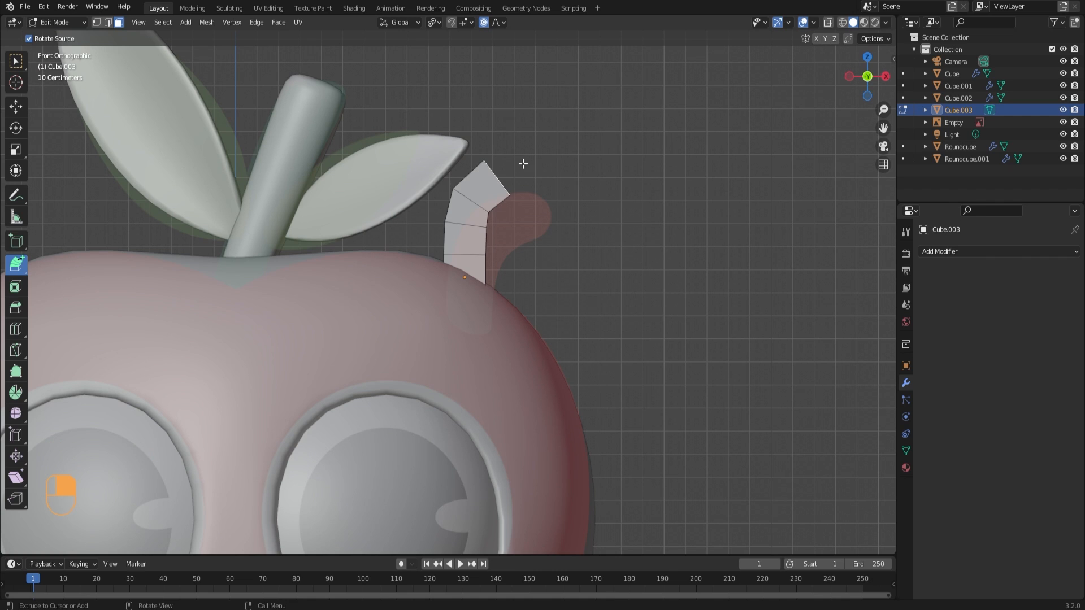
pyautogui.click(523, 170)
pyautogui.click(543, 172)
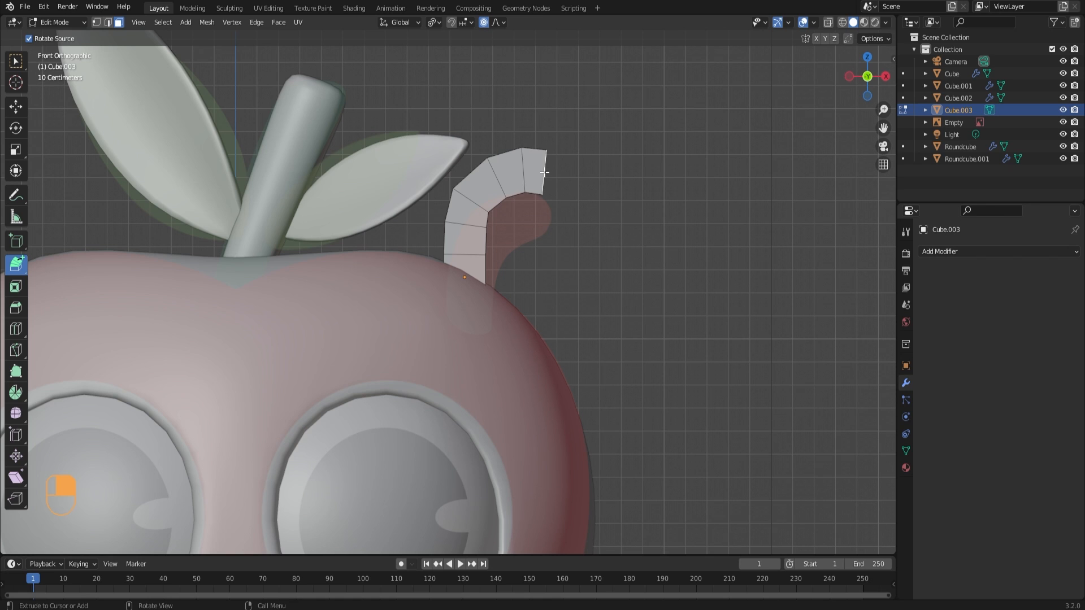
pyautogui.hotkey('ctrl', 'z')
pyautogui.keyDown('ctrl'); pyautogui.click(560, 169); pyautogui.keyUp('ctrl')
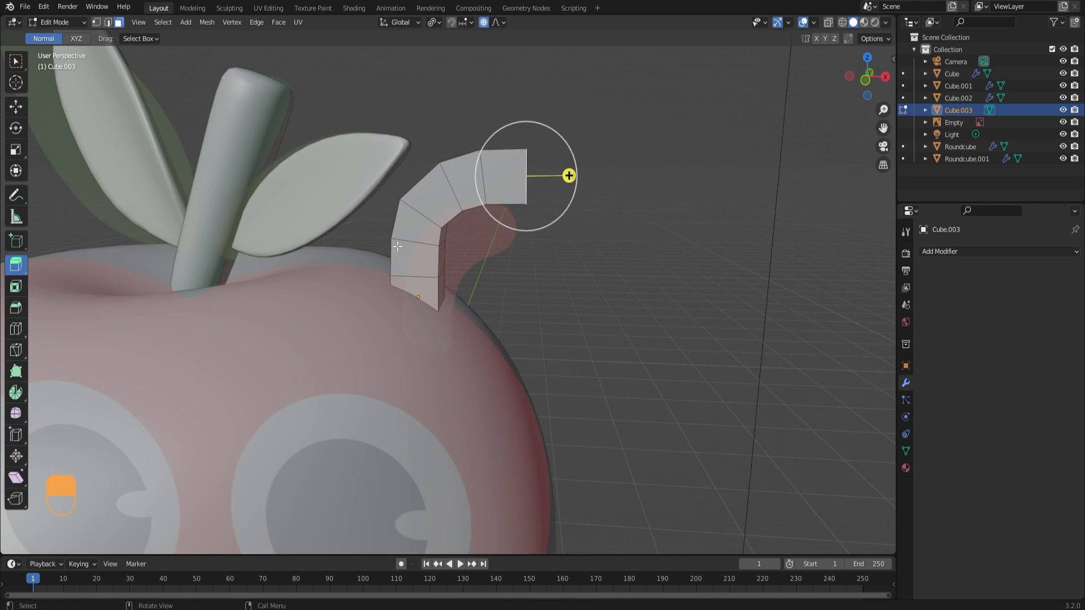
# Return to Object Mode and add a Subdivision Surface modifier to the worm
pyautogui.moveTo(695, 226); pyautogui.dragTo(554, 235, button='middle')
pyautogui.scroll(3, 565, 234)
pyautogui.press('Tab')
pyautogui.click(560, 241)
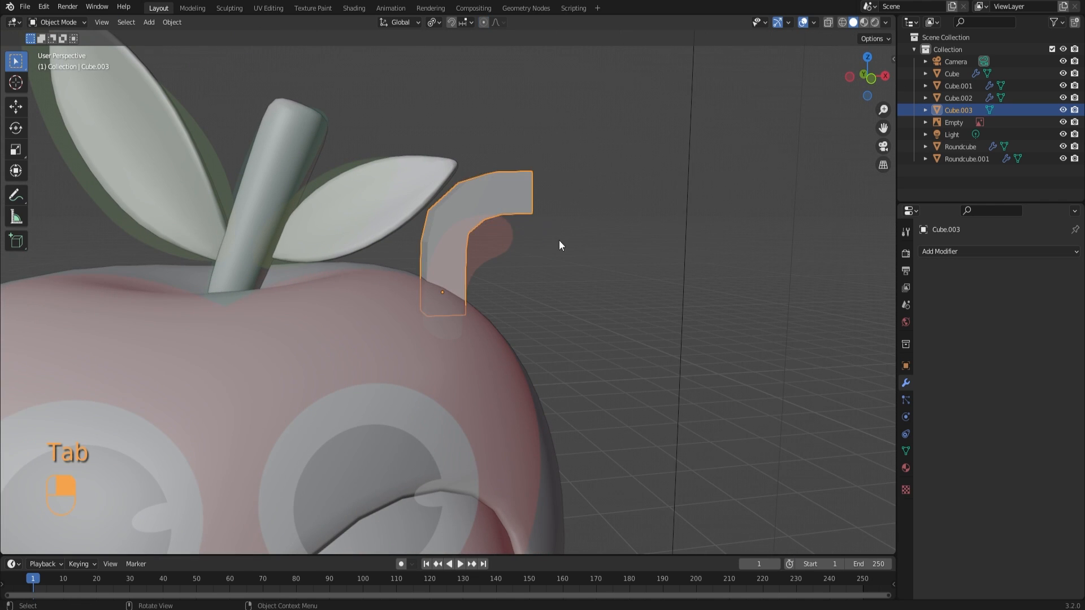
pyautogui.click(555, 239)
pyautogui.scroll(-2, 537, 228)
pyautogui.click(501, 228)
pyautogui.moveTo(498, 223); pyautogui.dragTo(520, 222, button='middle')
pyautogui.click(979, 252)
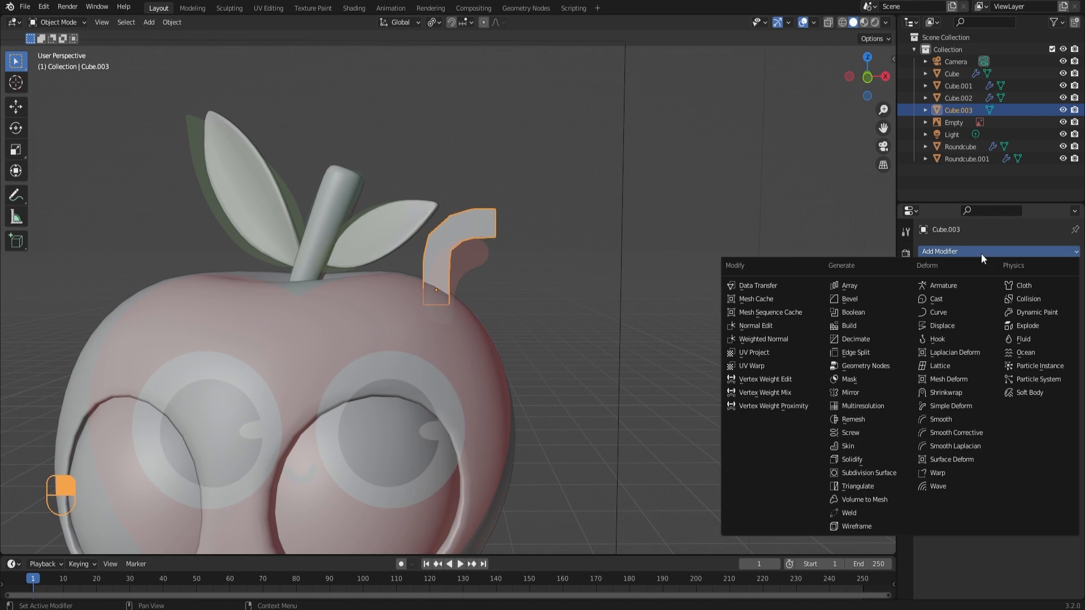
pyautogui.click(869, 474)
# Apply the worm's Subdivision modifier and shade the worm smooth
pyautogui.moveTo(441, 255); pyautogui.dragTo(509, 249, button='middle')
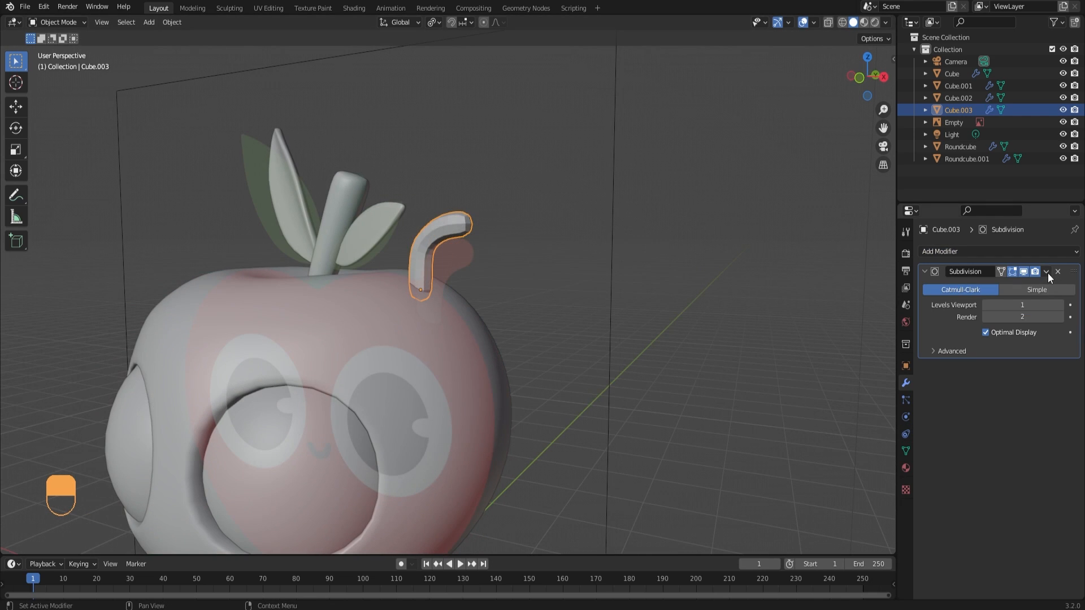
pyautogui.click(1047, 273)
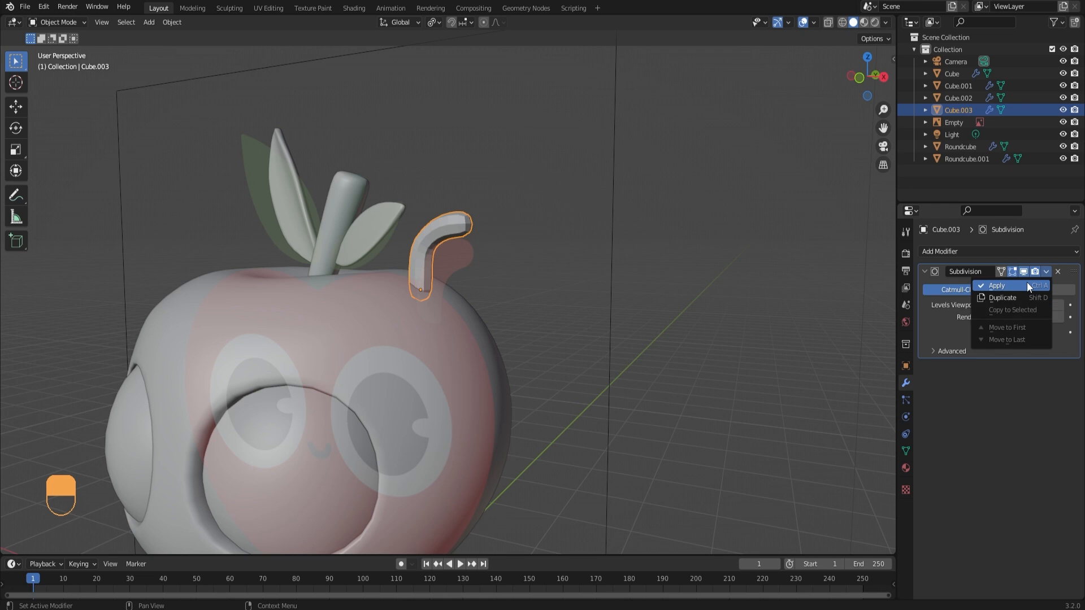
pyautogui.click(1026, 282)
pyautogui.rightClick(472, 230)
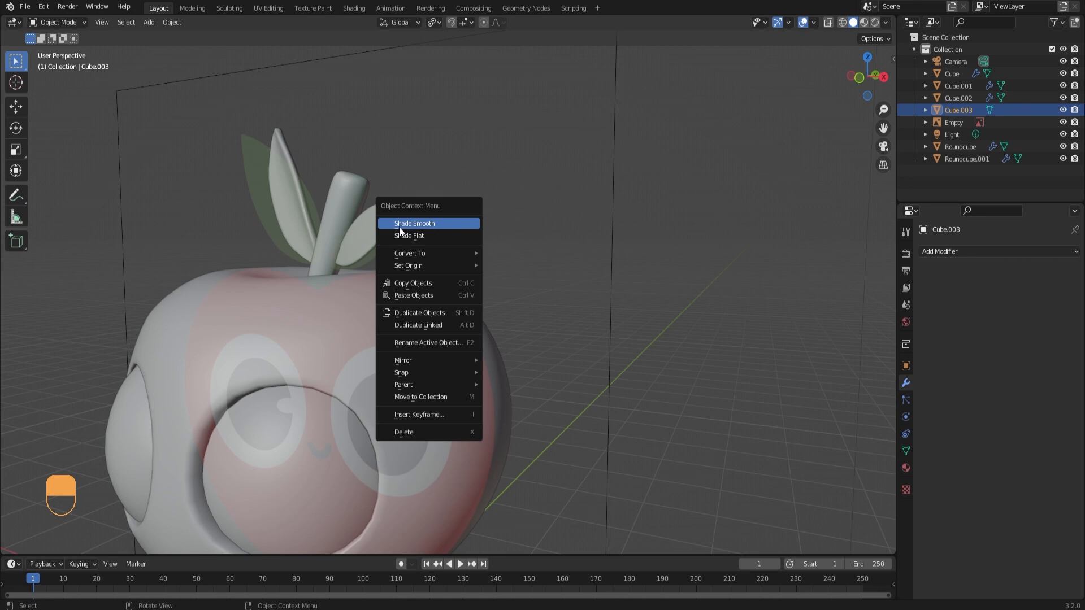
pyautogui.click(422, 224)
# Move the worm down about 0.196 m in front view so it overlaps the reference worm and sinks into the apple
pyautogui.scroll(3, 486, 236)
pyautogui.press('`')
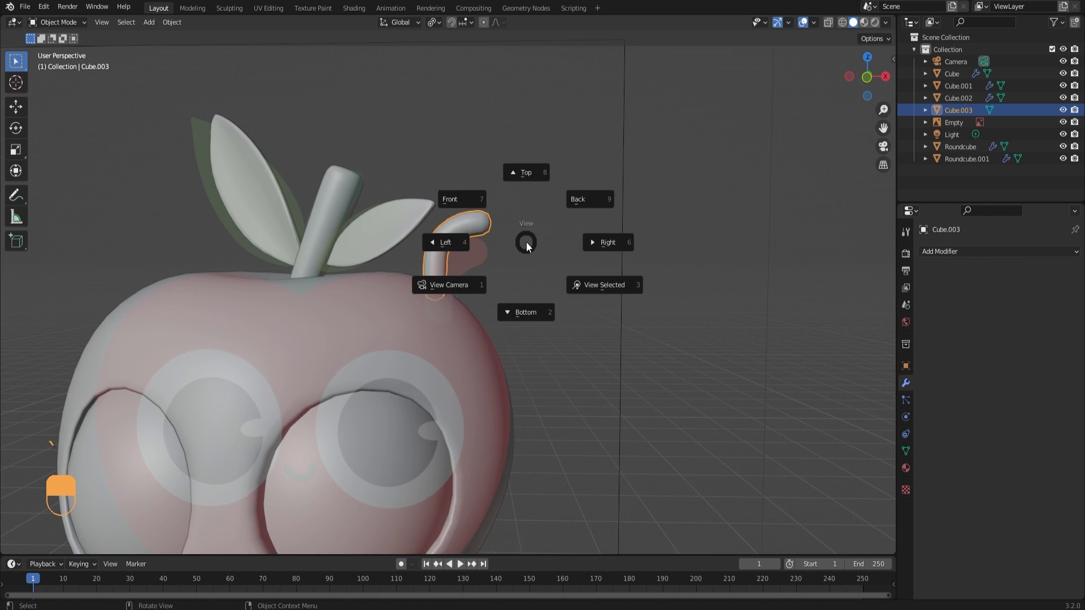
pyautogui.click(483, 205)
pyautogui.scroll(4, 541, 238)
pyautogui.press('g')
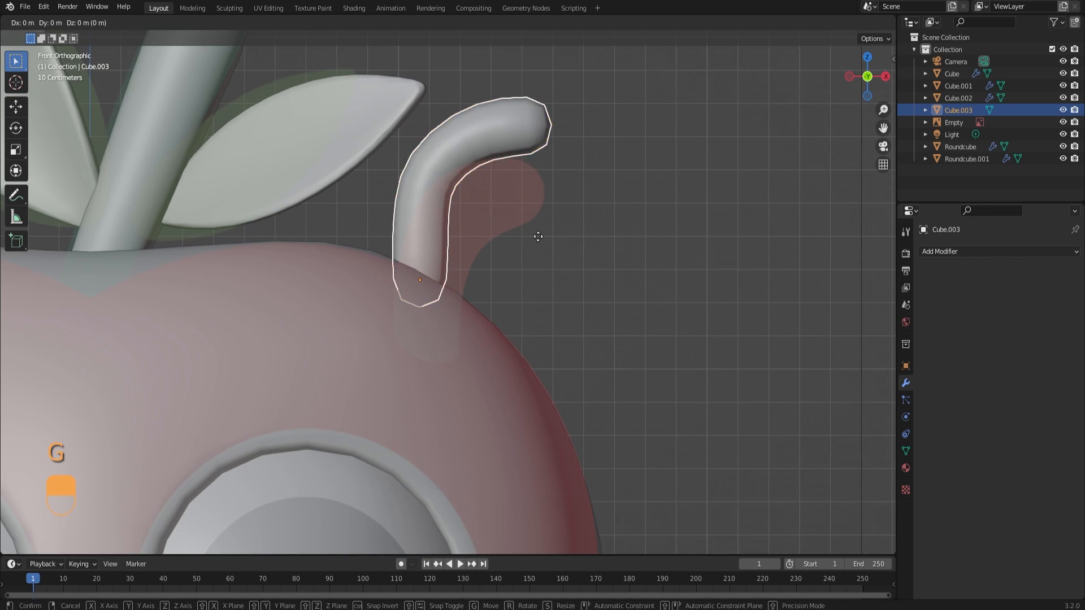
pyautogui.click(539, 300)
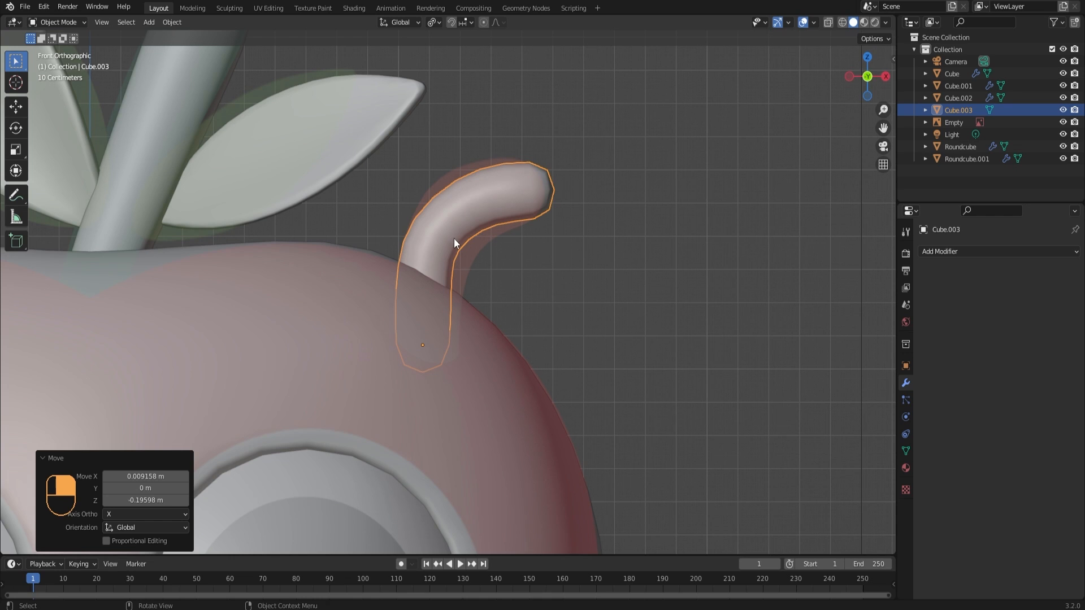
# Fatten the whole worm mesh in Edit Mode with a Shrink/Fatten offset of 0.282 m and nudge it onto the reference
pyautogui.press('Tab')
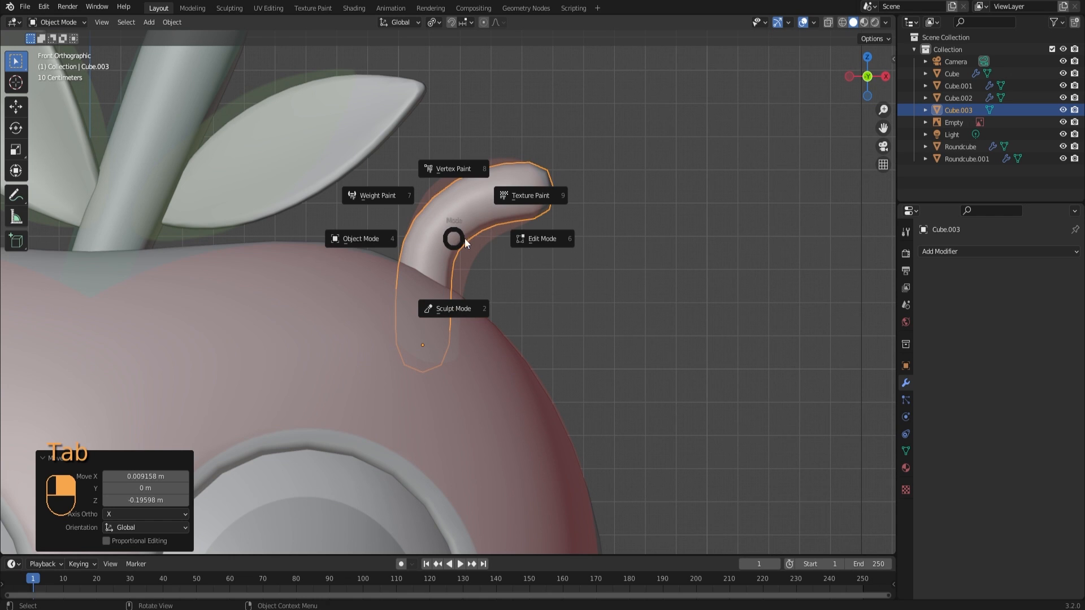
pyautogui.click(525, 242)
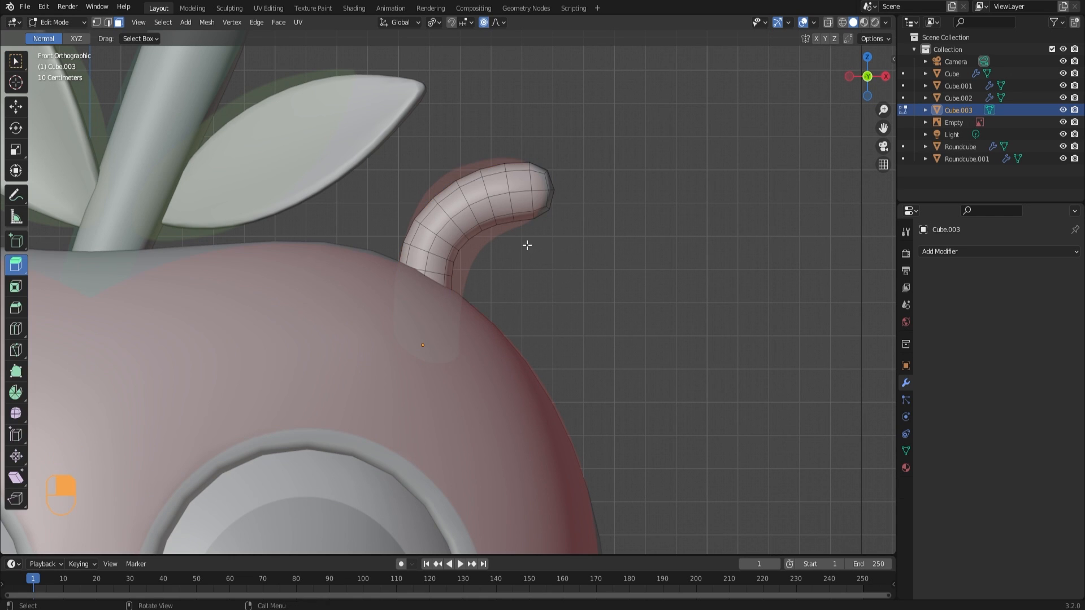
pyautogui.press('a')
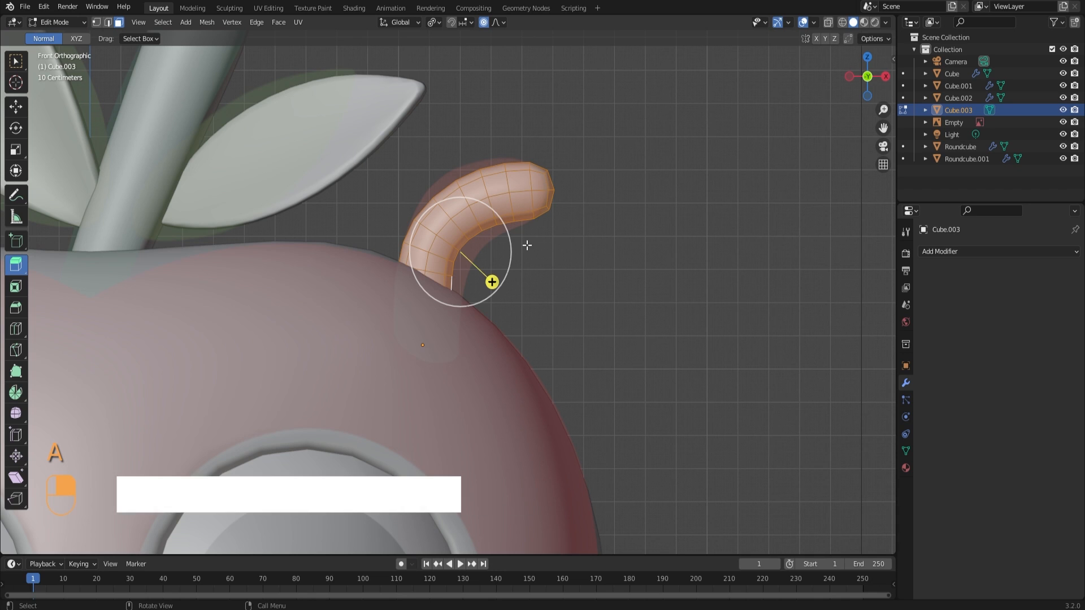
pyautogui.click(16, 61)
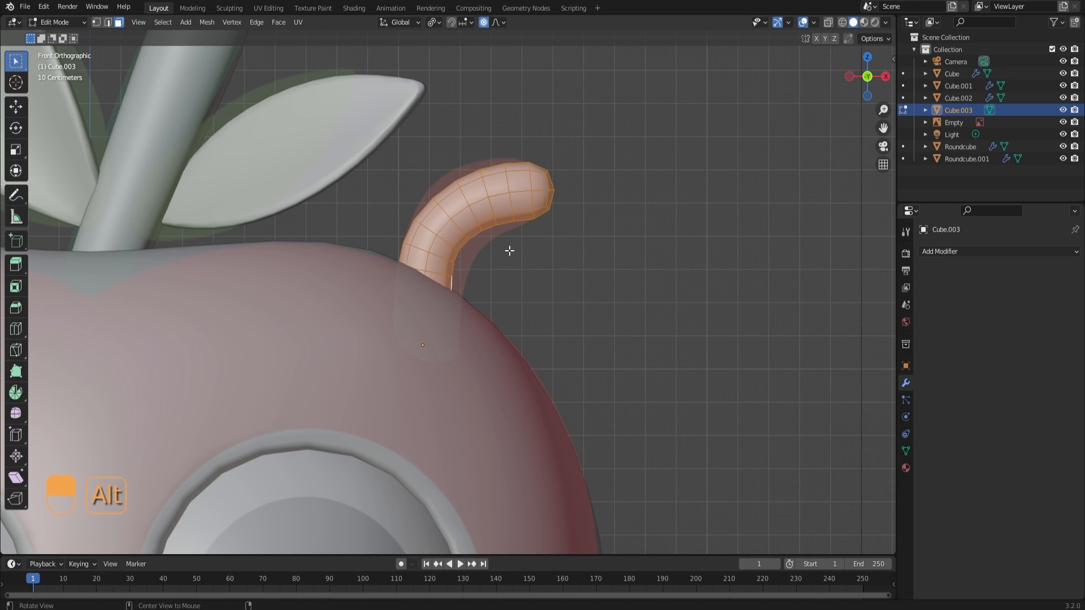
pyautogui.hotkey('alt', 's')
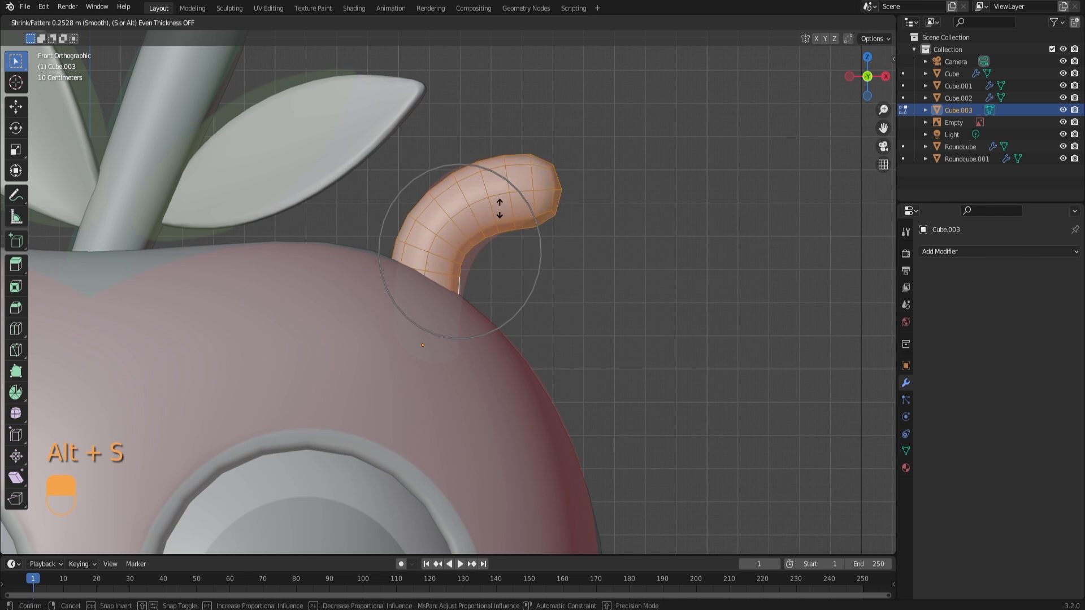
pyautogui.click(494, 204)
pyautogui.press('g')
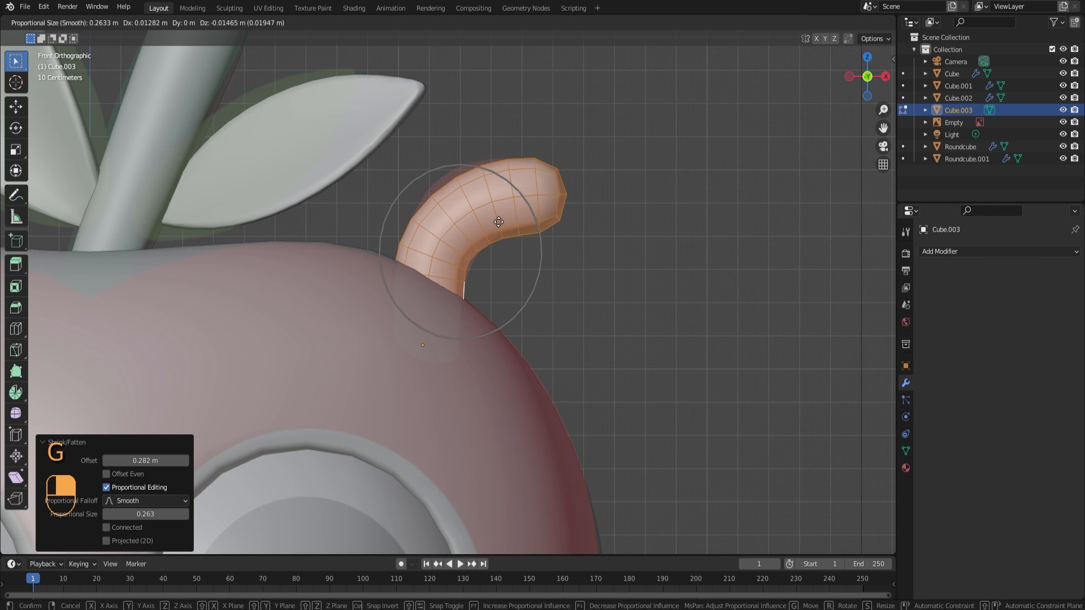
pyautogui.click(495, 219)
# Show the reference image again and examine the whole apple with its leaves and worm
pyautogui.moveTo(495, 219); pyautogui.dragTo(394, 220, button='middle')
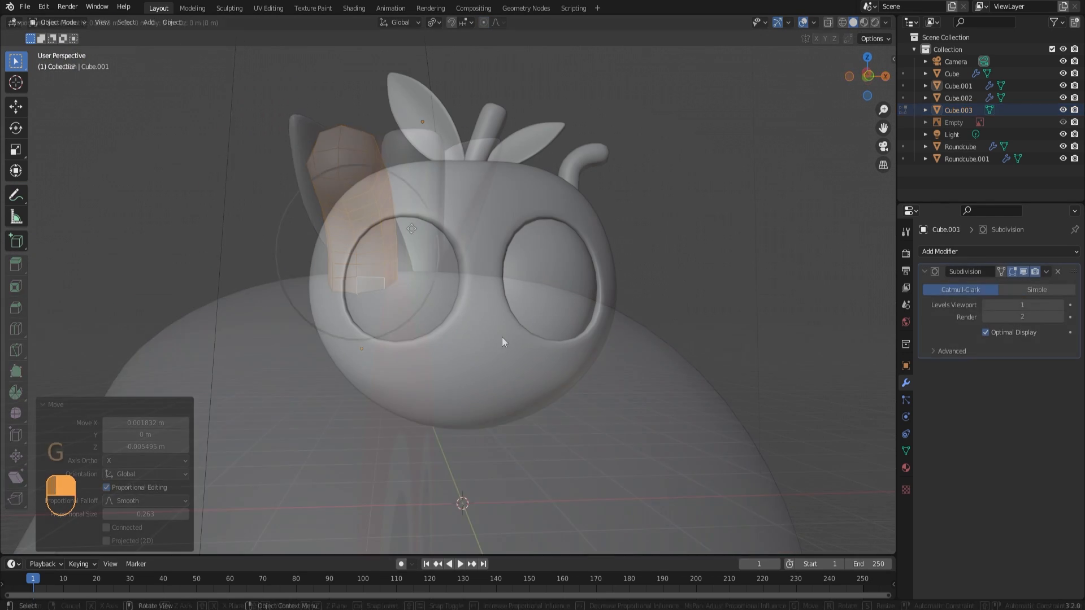
pyautogui.click(1062, 122)
pyautogui.scroll(-2, 620, 286)
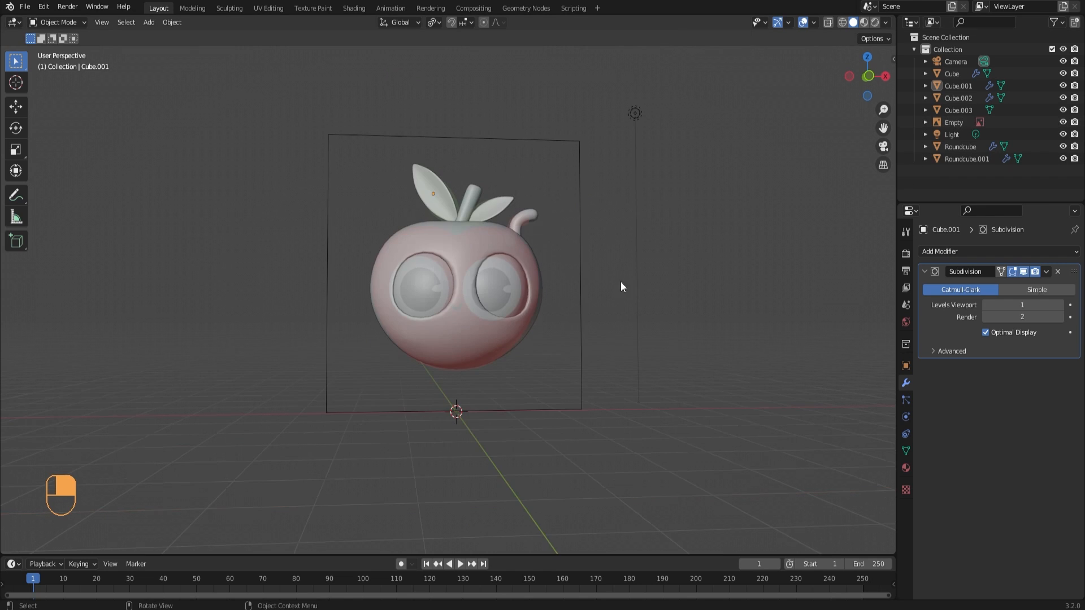
pyautogui.moveTo(620, 286); pyautogui.dragTo(461, 320, button='middle')
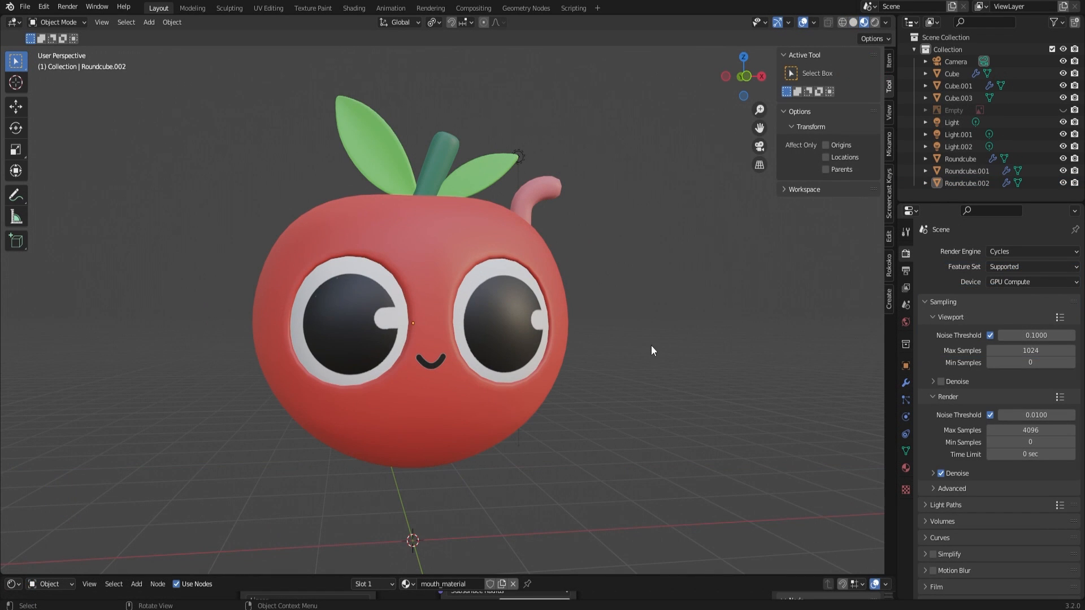
# View the apple in Solid shading, select the mouth patch to examine its shape, and return to Material Preview shading
pyautogui.click(853, 22)
pyautogui.moveTo(528, 309)
pyautogui.mouseDown(button='middle')
pyautogui.moveTo(398, 351)
pyautogui.moveTo(458, 368)
pyautogui.mouseUp(button='middle')
pyautogui.click(397, 351)
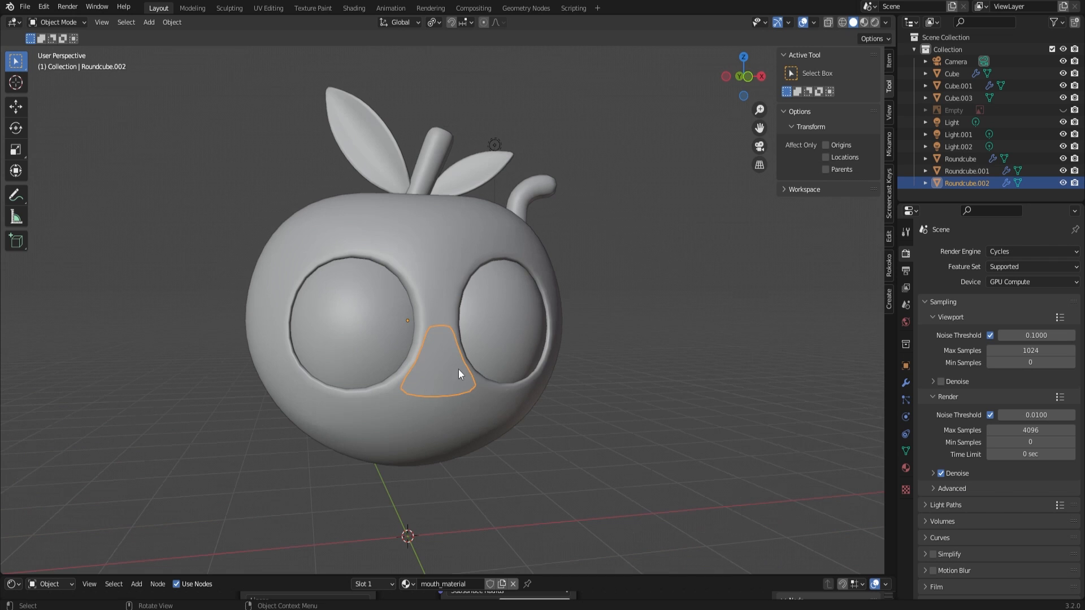
pyautogui.click(864, 22)
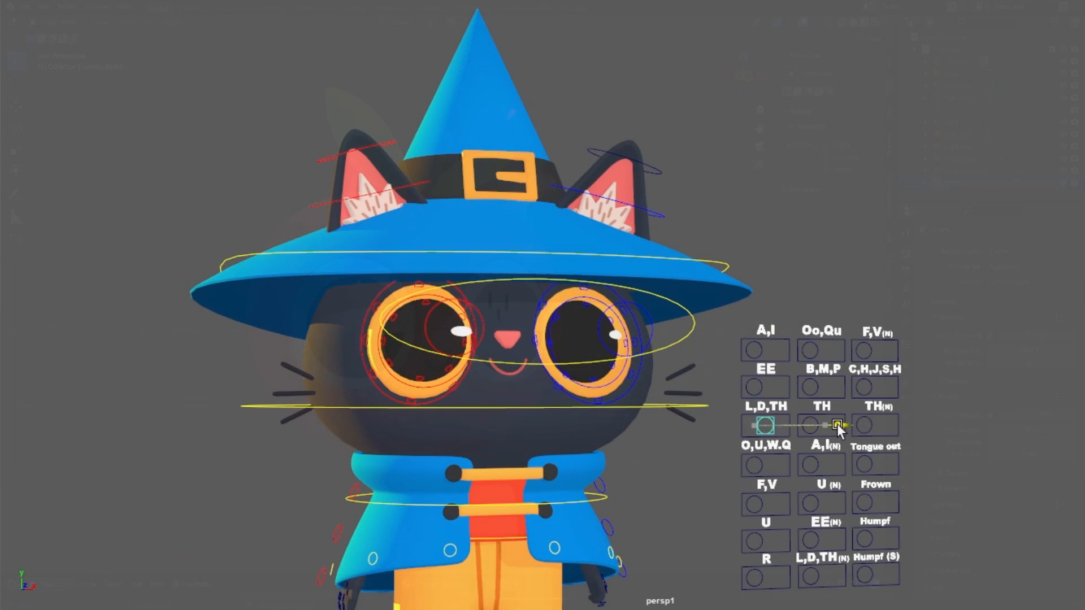
pyautogui.moveTo(830, 428); pyautogui.dragTo(825, 500)
pyautogui.click(762, 467)
pyautogui.click(763, 510)
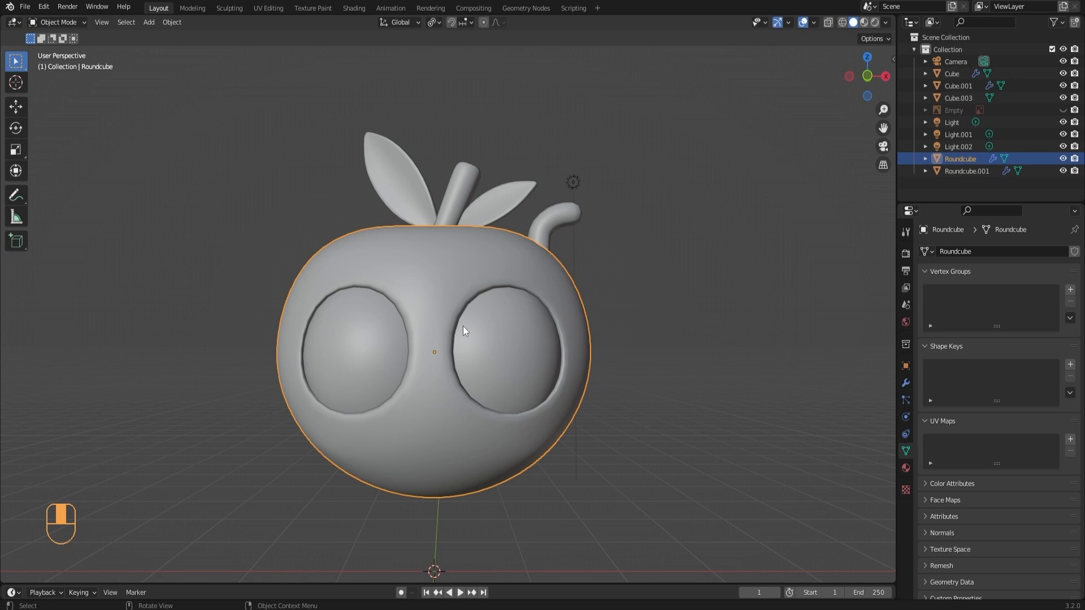
# Duplicate the apple body in place, isolate the copy in local view and enter Edit Mode
pyautogui.hotkey('shift', 'd')
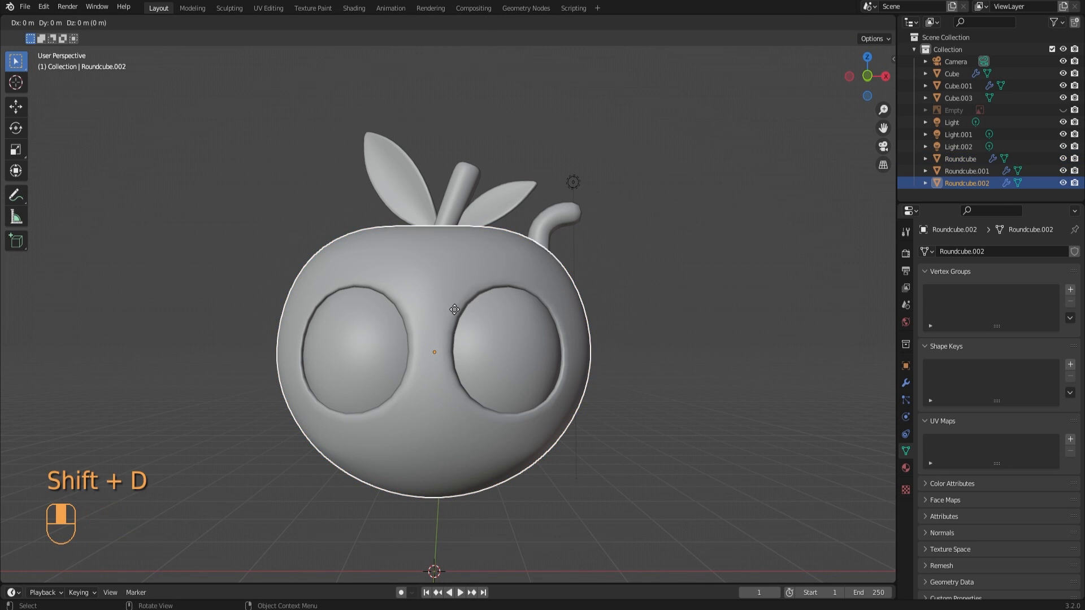
pyautogui.rightClick(454, 310)
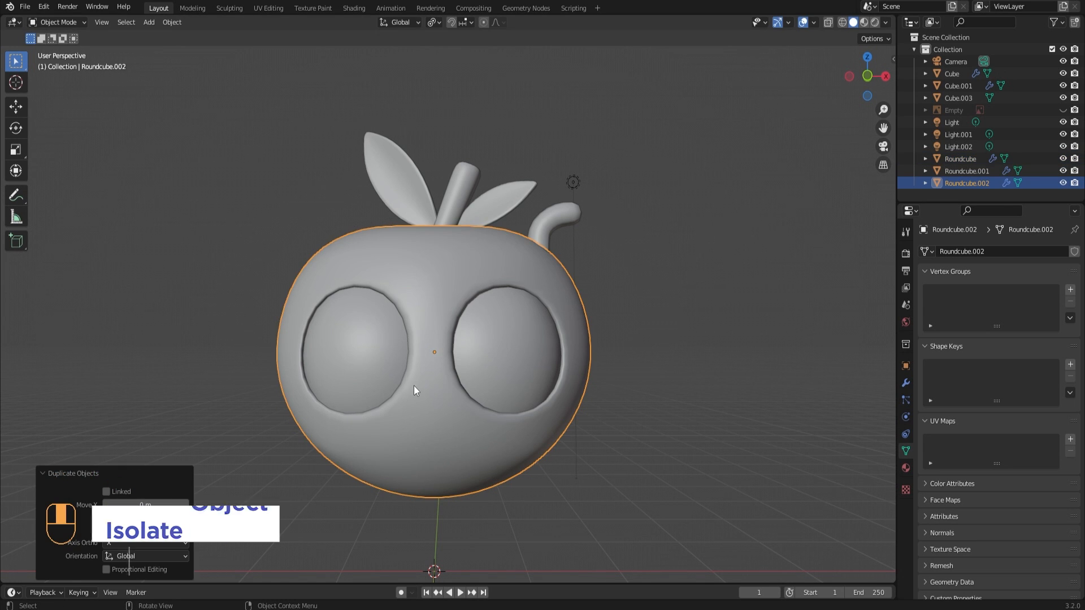
pyautogui.press('/')
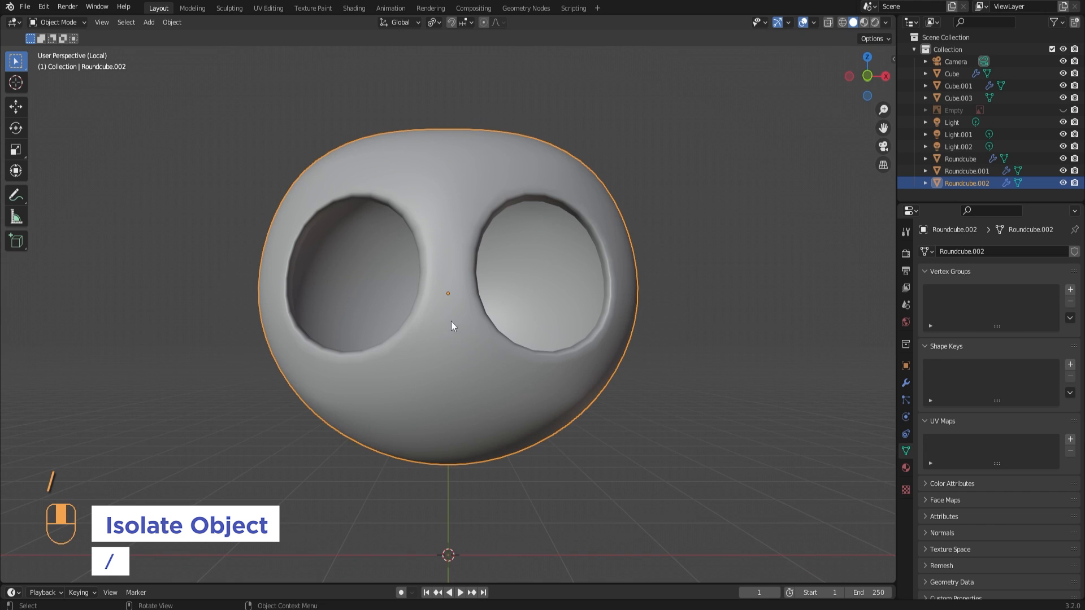
pyautogui.moveTo(451, 321); pyautogui.dragTo(414, 310, button='middle')
pyautogui.press('Tab')
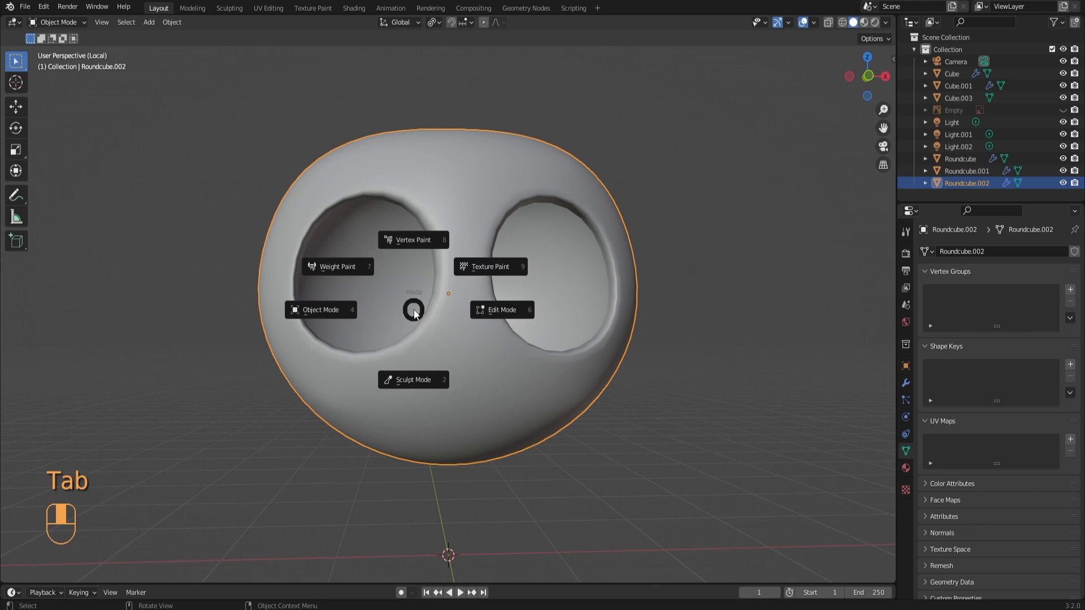
pyautogui.click(457, 308)
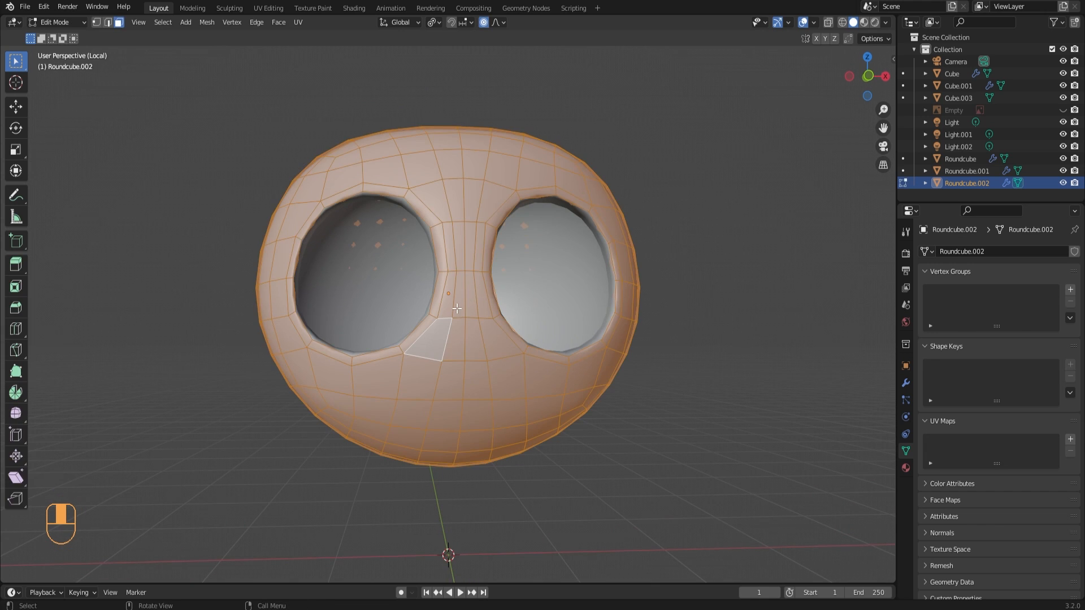
# Delete all faces of the duplicate except the two rows of four faces between and just below the eyes, by inverting the selection
pyautogui.press('3')
pyautogui.click(450, 305)
pyautogui.keyDown('shift'); pyautogui.click(459, 305); pyautogui.keyUp('shift')
pyautogui.keyDown('shift'); pyautogui.click(470, 309); pyautogui.keyUp('shift')
pyautogui.keyDown('shift'); pyautogui.click(481, 311); pyautogui.keyUp('shift')
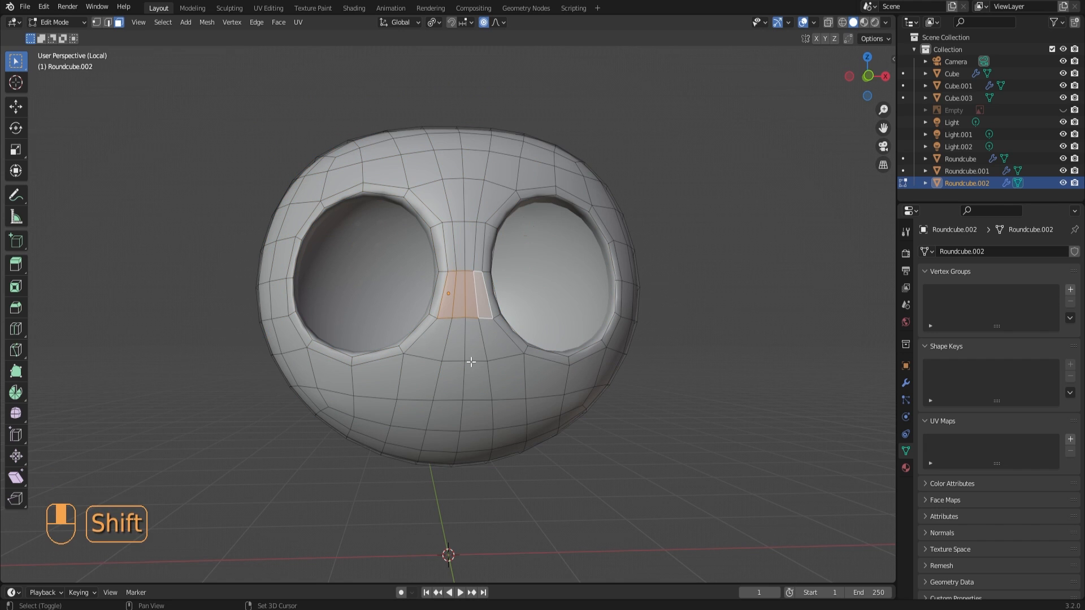
pyautogui.moveTo(467, 338)
pyautogui.mouseDown(button='middle')
pyautogui.moveTo(463, 350)
pyautogui.moveTo(459, 342)
pyautogui.mouseUp(button='middle')
pyautogui.keyDown('shift'); pyautogui.click(416, 341); pyautogui.keyUp('shift')
pyautogui.keyDown('shift'); pyautogui.click(443, 339); pyautogui.keyUp('shift')
pyautogui.keyDown('shift'); pyautogui.click(465, 345); pyautogui.keyUp('shift')
pyautogui.click(163, 22)
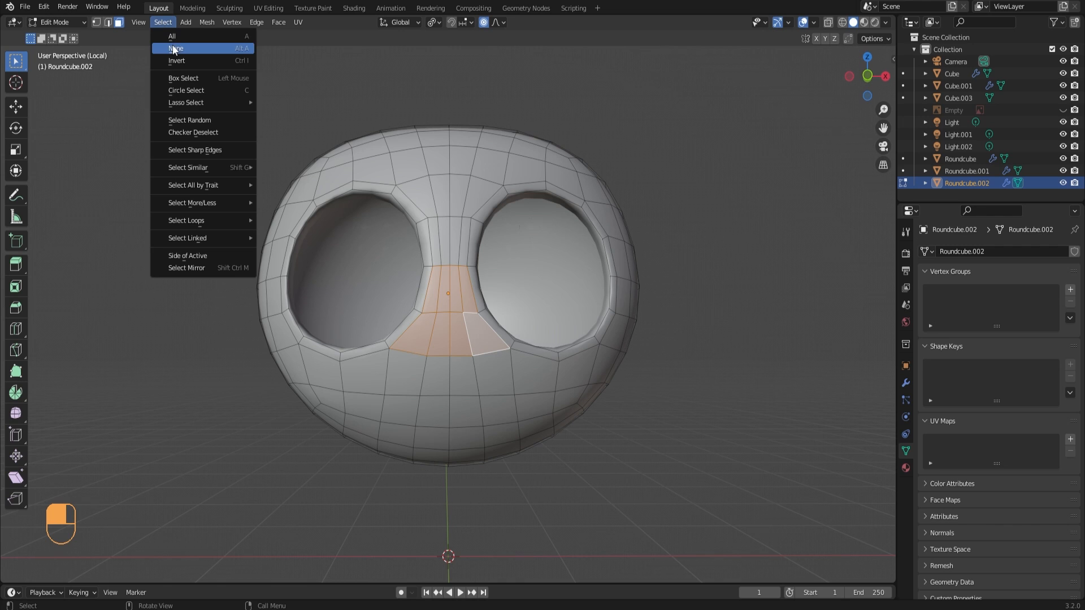
pyautogui.click(217, 59)
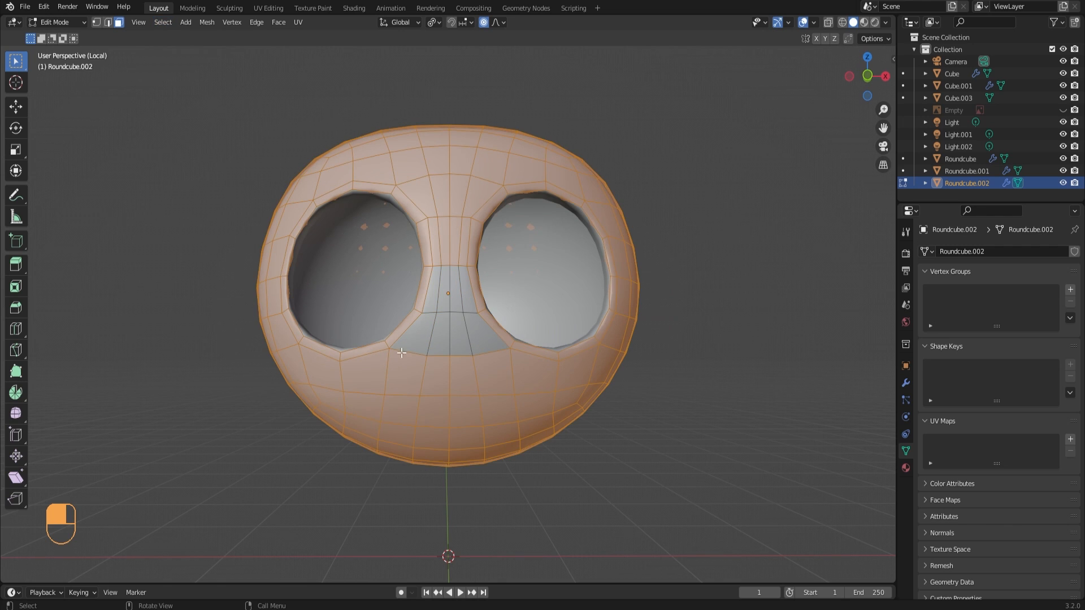
pyautogui.press('x')
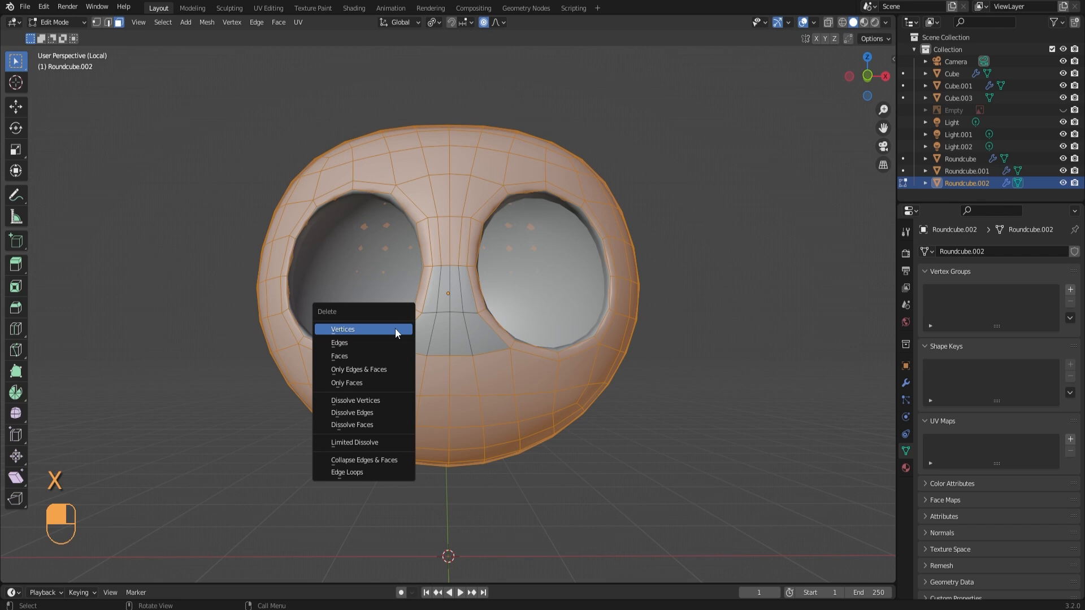
pyautogui.click(379, 355)
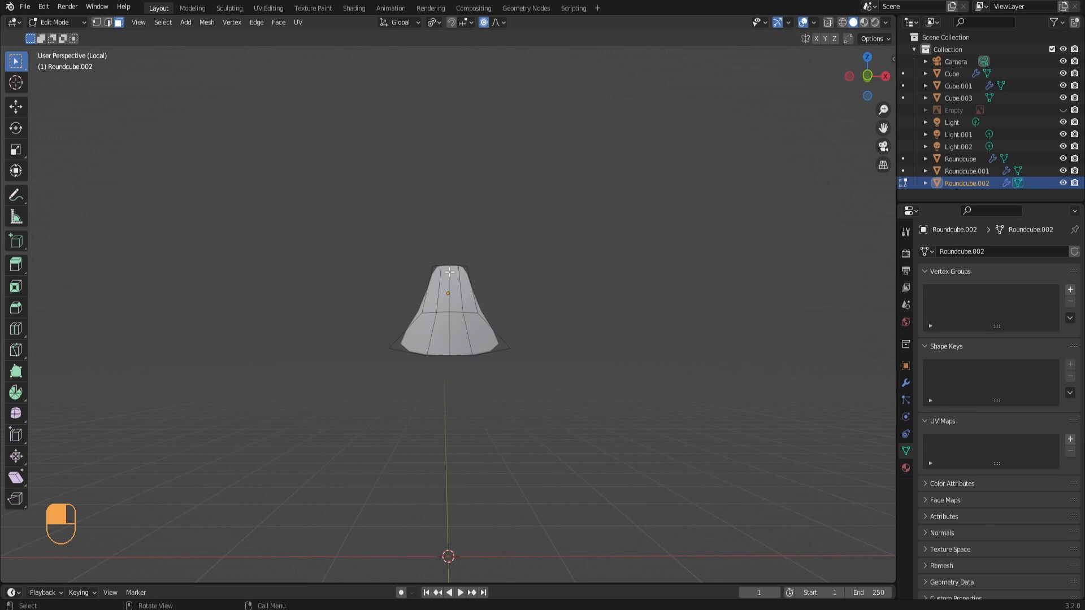
# Leave local view, return to Object Mode and select the apple body after examining the mouth patch in place
pyautogui.press('KP_Divide')
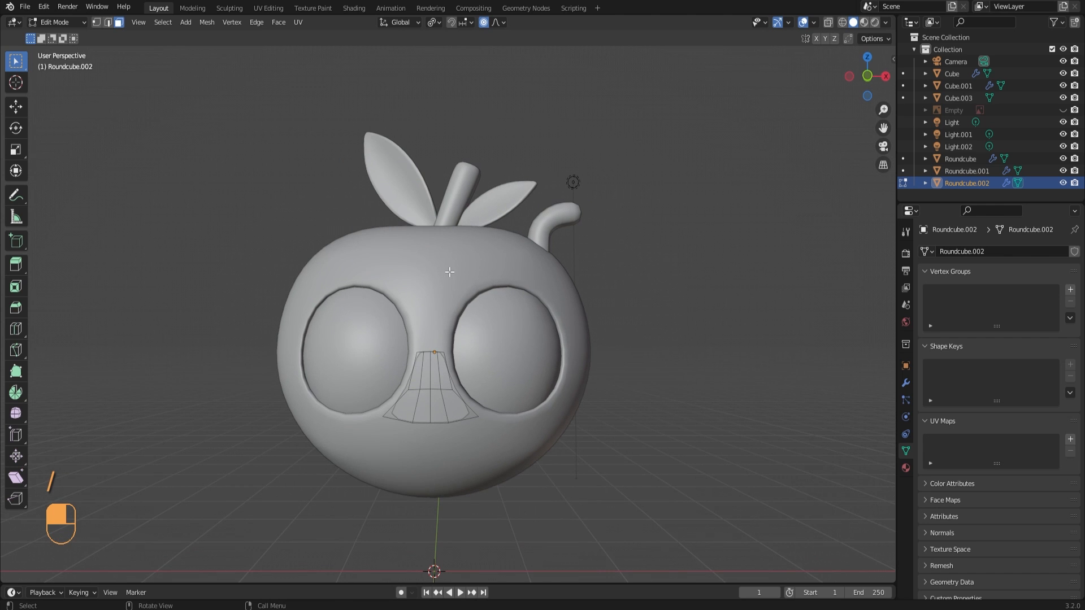
pyautogui.moveTo(425, 293); pyautogui.dragTo(452, 305, button='middle')
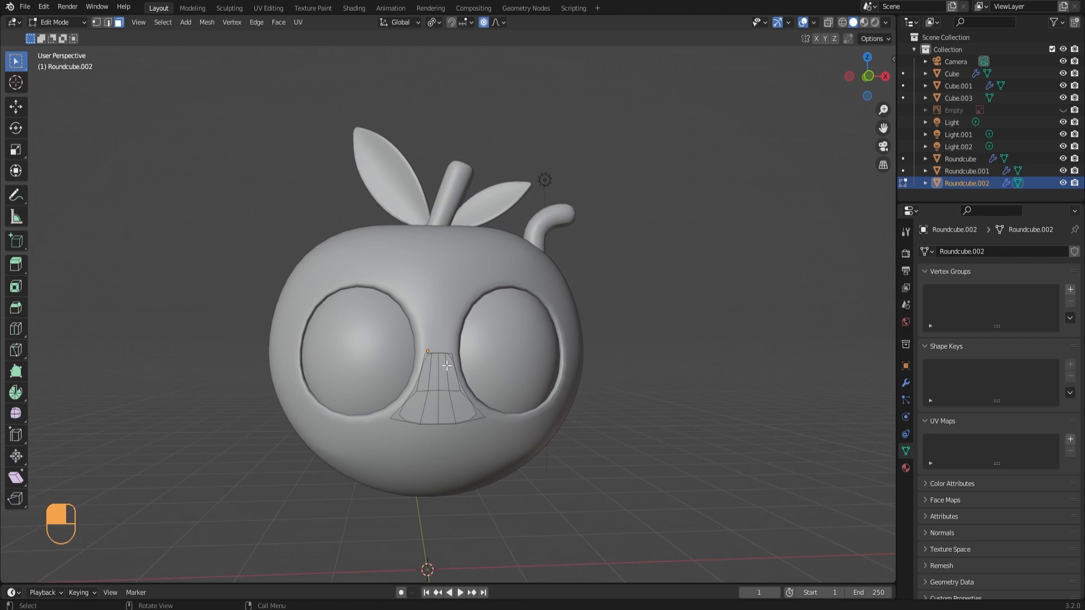
pyautogui.moveTo(446, 365); pyautogui.dragTo(538, 340, button='middle')
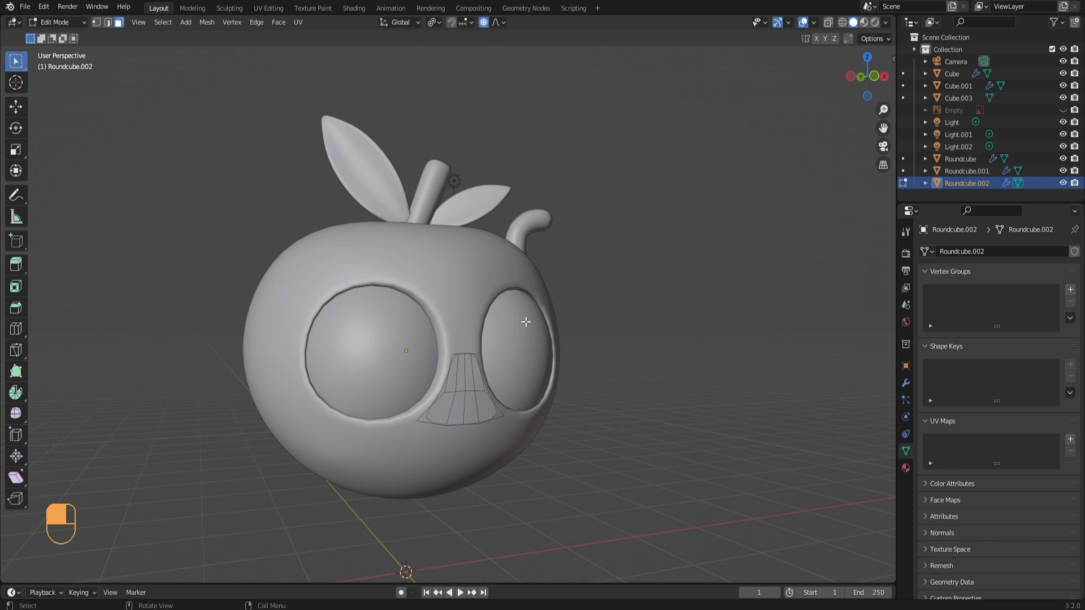
pyautogui.press('Tab')
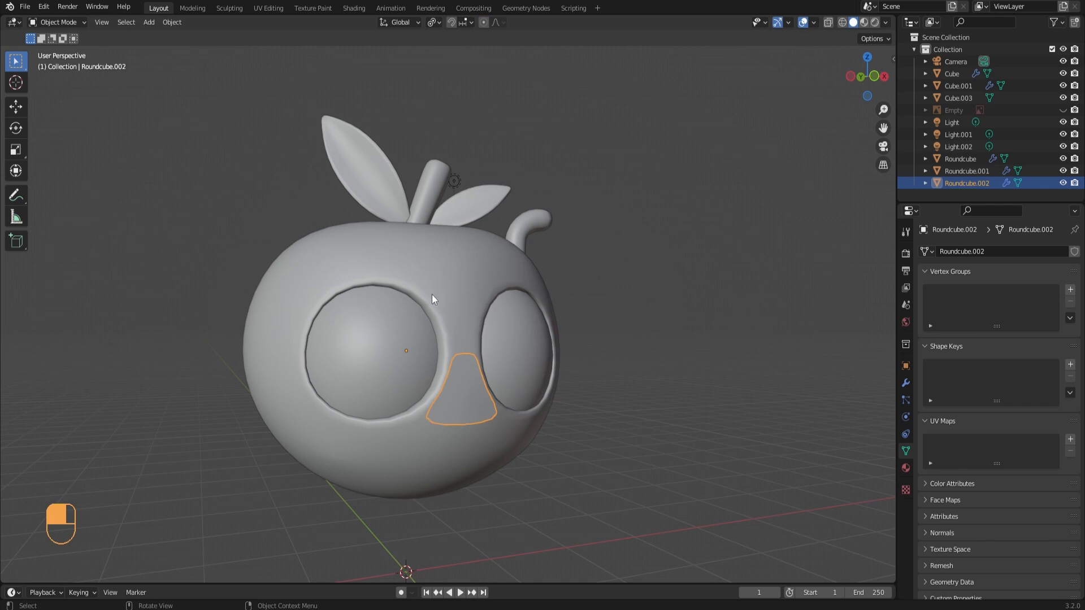
pyautogui.click(448, 283)
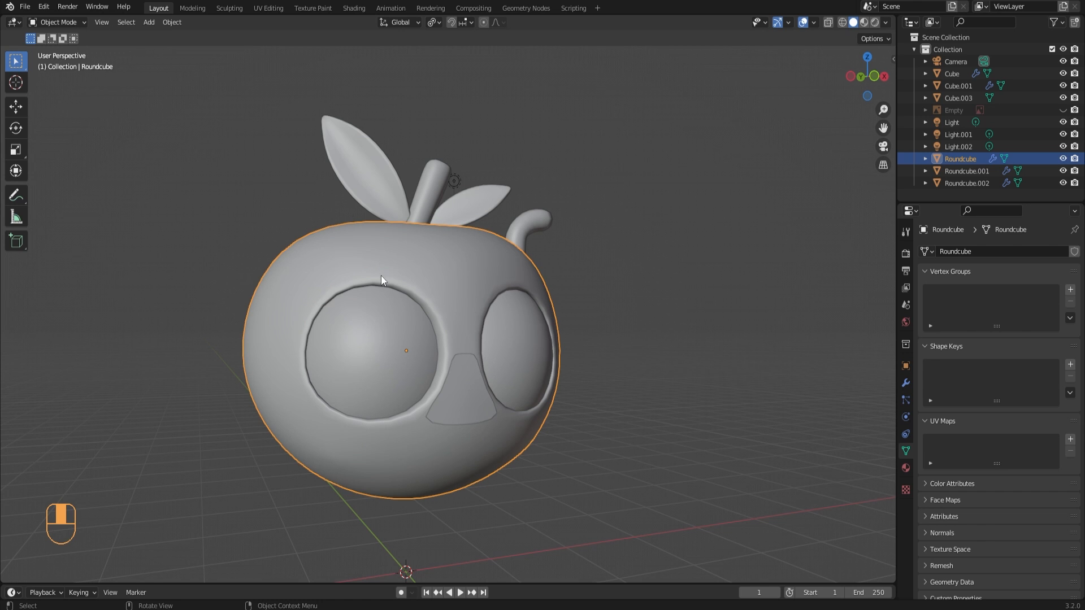
pyautogui.moveTo(381, 276); pyautogui.dragTo(581, 345, button='middle')
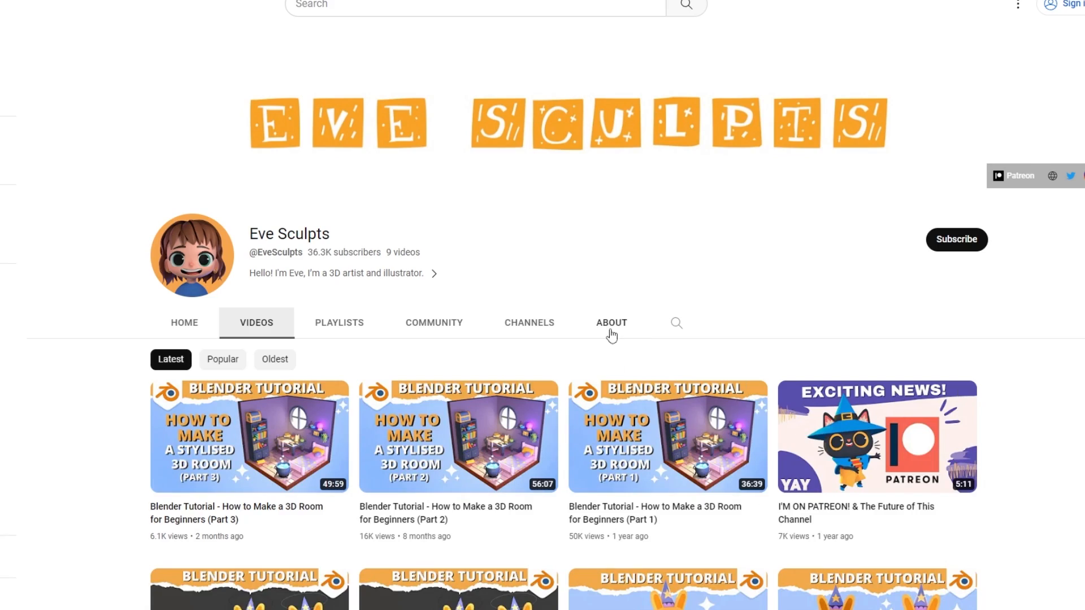
pyautogui.scroll(-5, 611, 336)
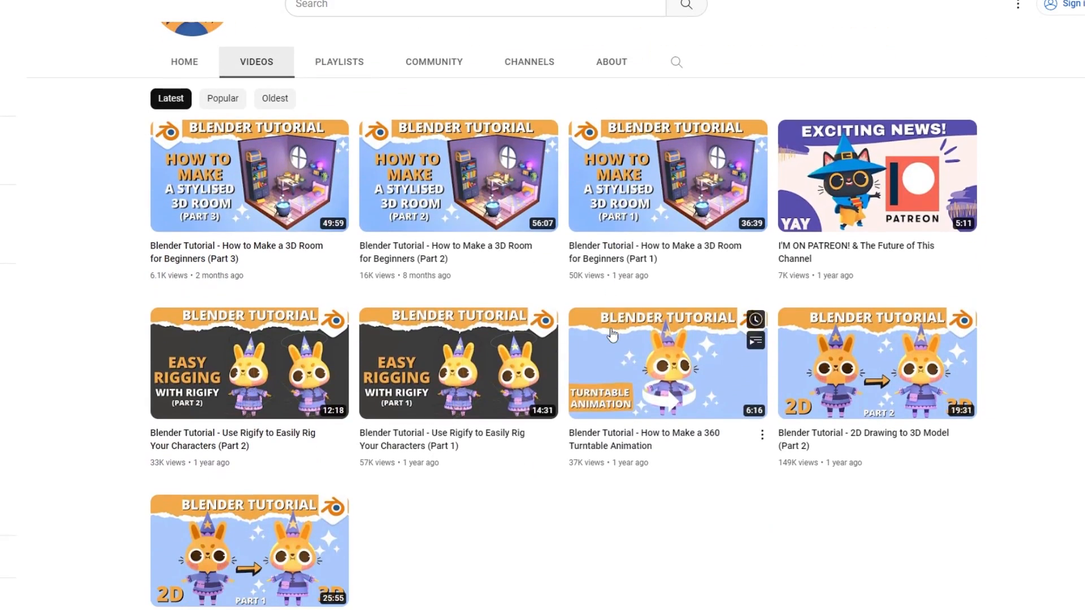
pyautogui.moveTo(673, 395)
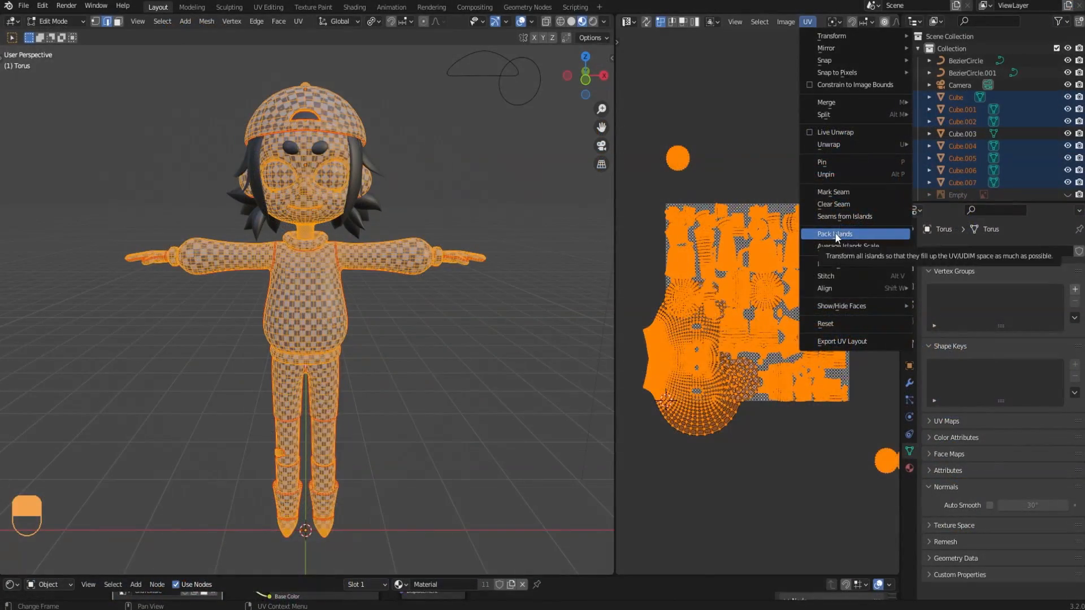
pyautogui.click(832, 233)
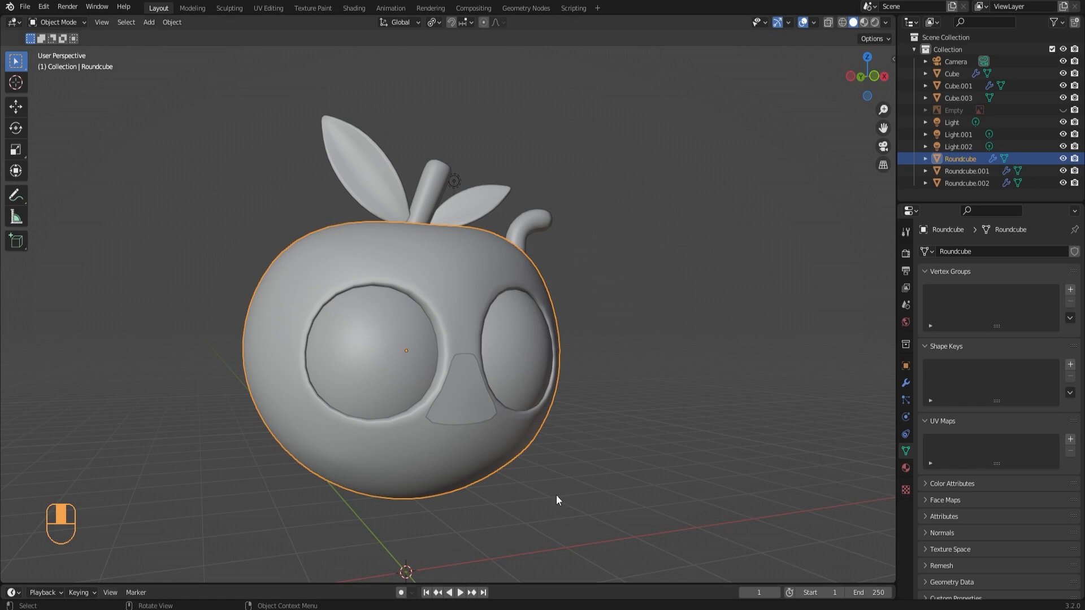
# Give the apple body a new material named red_material
pyautogui.click(497, 320)
pyautogui.click(486, 274)
pyautogui.moveTo(591, 343); pyautogui.dragTo(697, 428, button='middle')
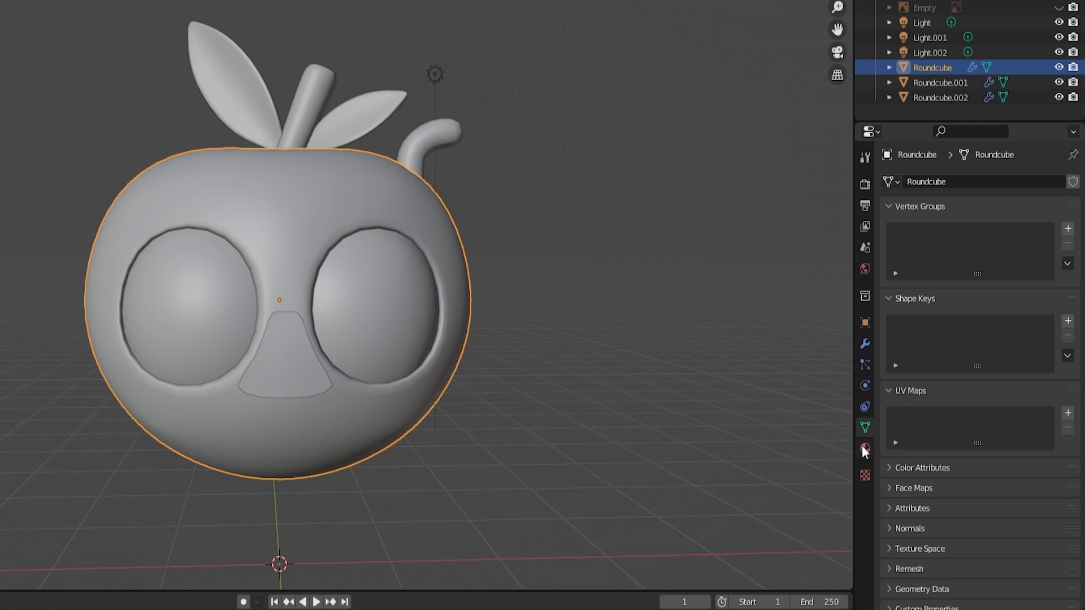
pyautogui.click(905, 469)
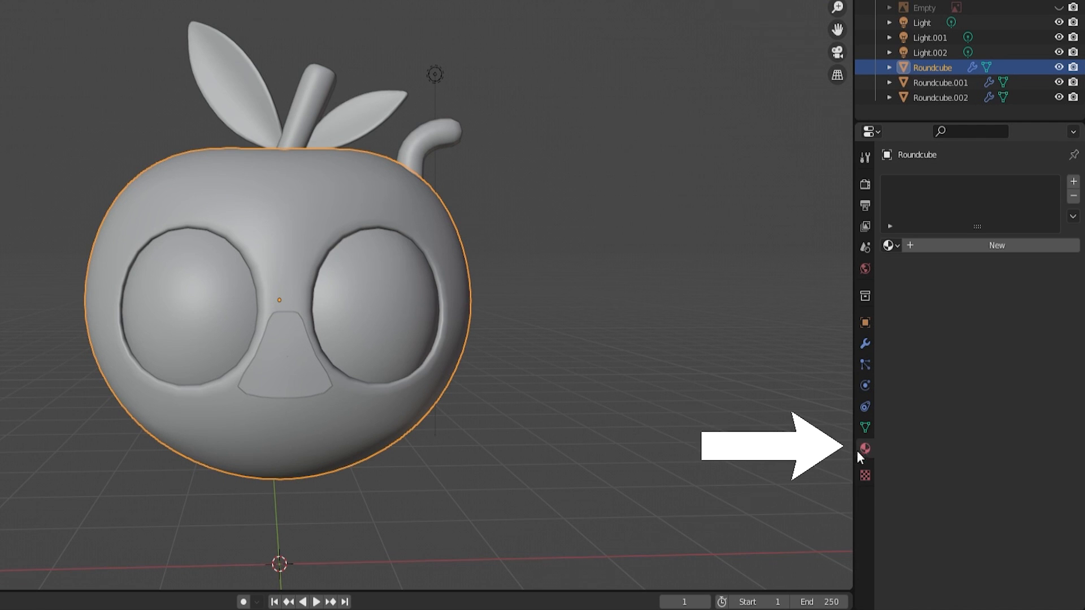
pyautogui.click(975, 248)
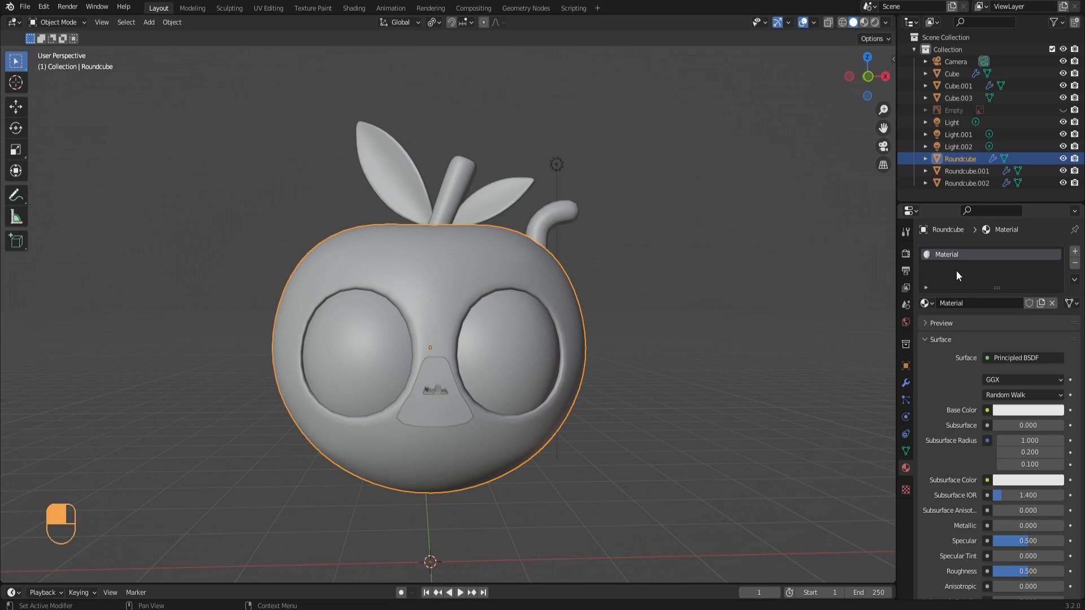
pyautogui.doubleClick(952, 256)
pyautogui.write('red_material')
pyautogui.press('Return')
# Set red_material's base color to a bright red and view the apple in Material Preview shading
pyautogui.click(1027, 411)
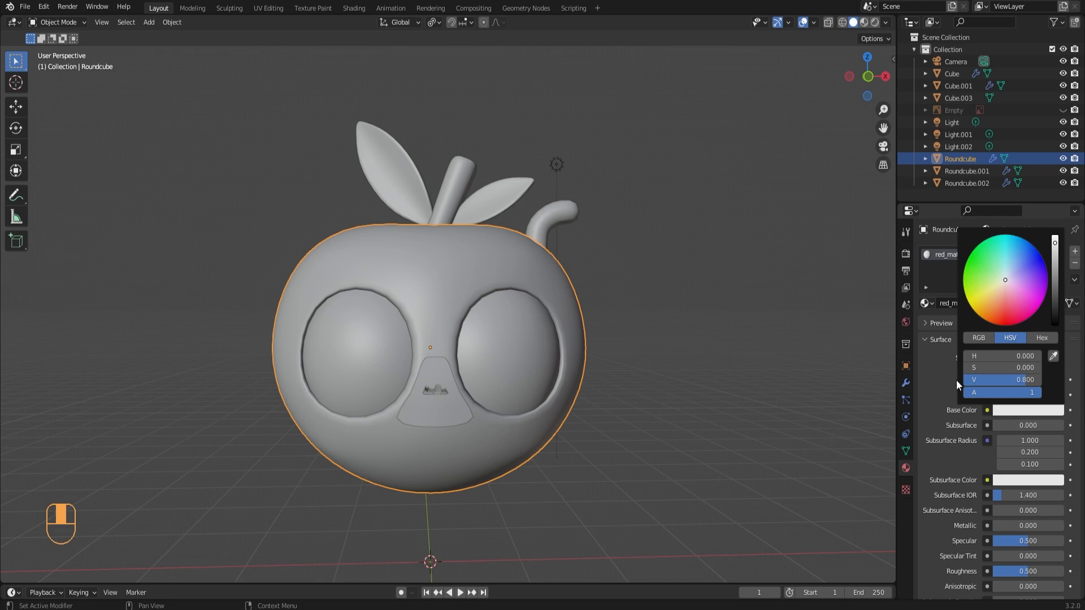
pyautogui.moveTo(1005, 285)
pyautogui.mouseDown()
pyautogui.moveTo(1012, 311)
pyautogui.moveTo(1004, 313)
pyautogui.mouseUp()
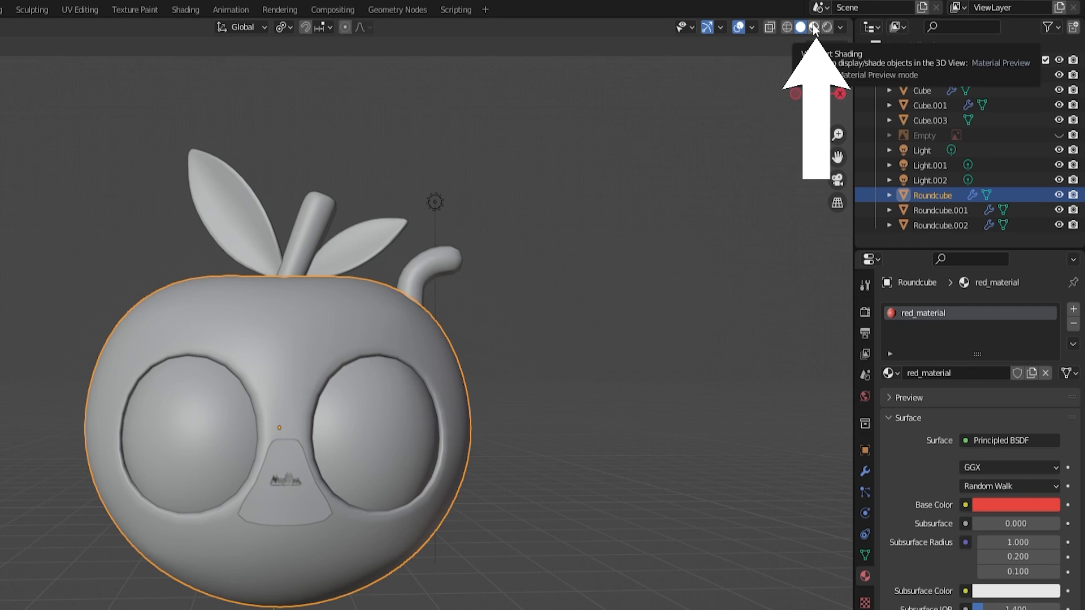
pyautogui.click(813, 28)
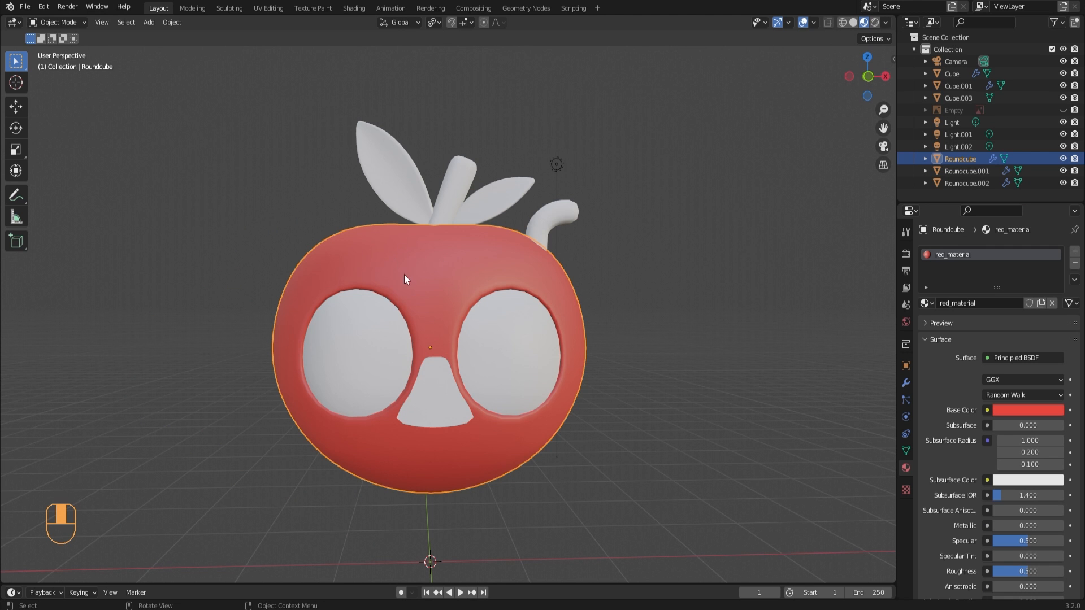
pyautogui.moveTo(446, 321); pyautogui.dragTo(458, 316, button='middle')
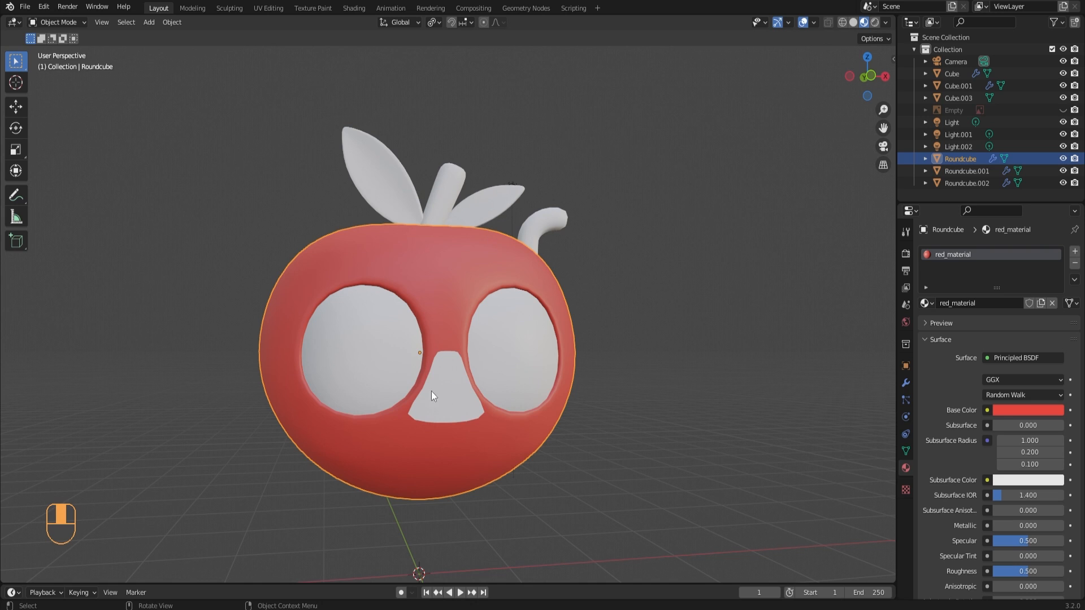
# Give the leaves a new material named light_green_material with a light green base color
pyautogui.click(506, 324)
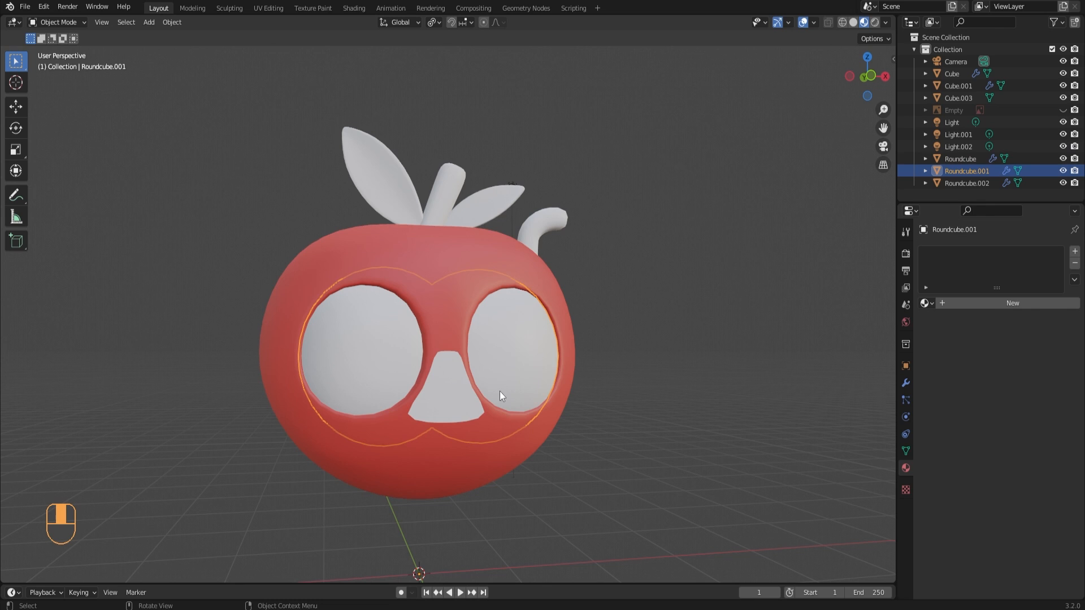
pyautogui.click(504, 203)
pyautogui.click(972, 302)
pyautogui.doubleClick(965, 257)
pyautogui.write('light_green_material')
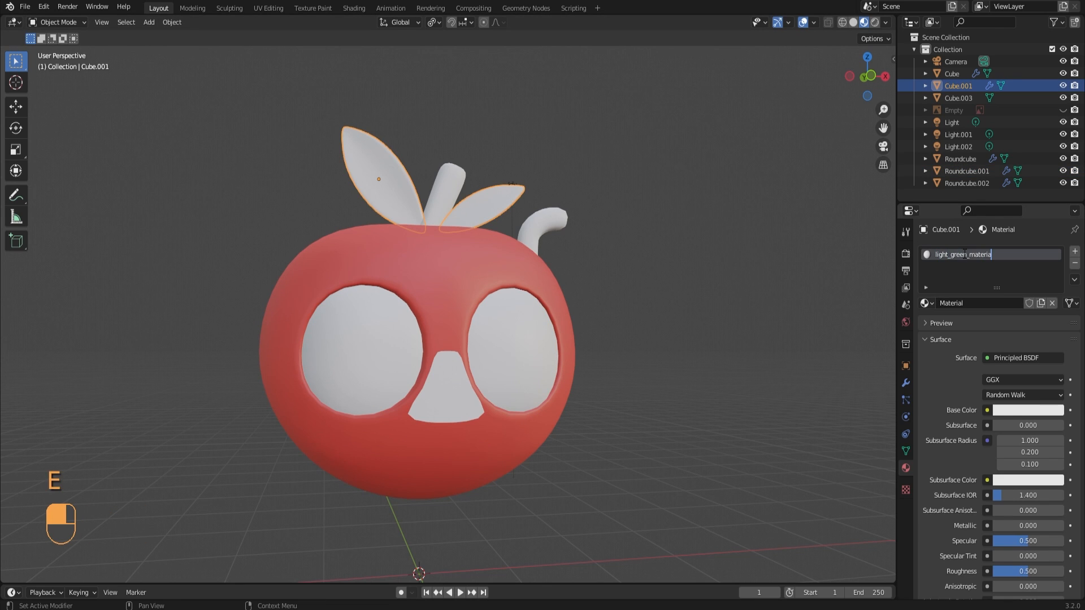
pyautogui.press('Return')
pyautogui.click(1018, 413)
pyautogui.click(993, 259)
pyautogui.moveTo(993, 259); pyautogui.dragTo(982, 275)
pyautogui.click(1009, 409)
# Give the stem a new material named dark_green_material with a darkened green base color
pyautogui.click(445, 190)
pyautogui.click(968, 303)
pyautogui.doubleClick(961, 254)
pyautogui.write('dark_green_material')
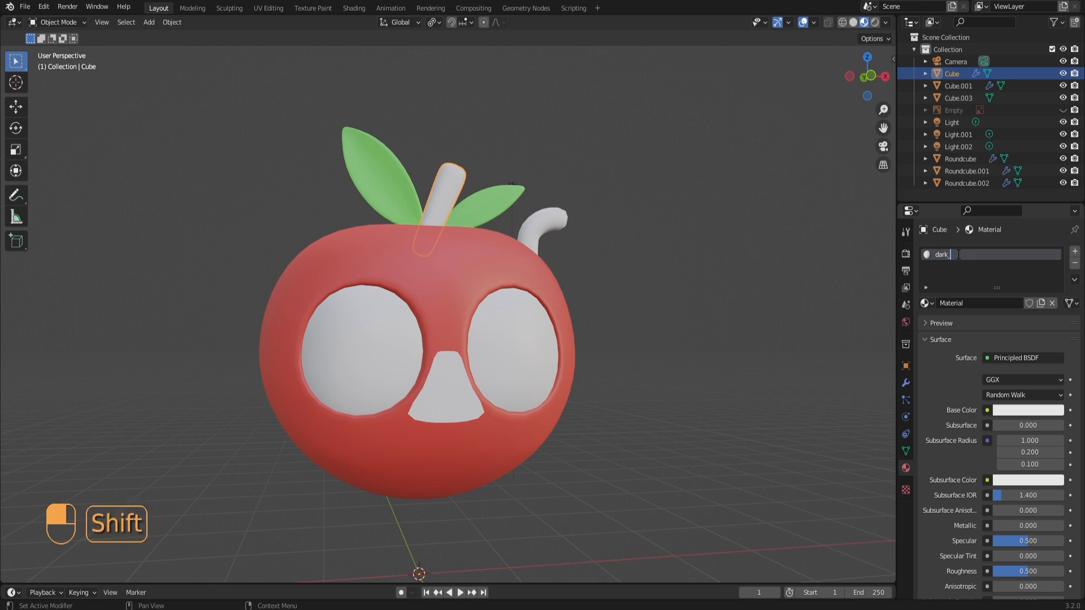
pyautogui.press('Return')
pyautogui.click(1010, 410)
pyautogui.moveTo(1001, 270); pyautogui.dragTo(995, 257)
pyautogui.moveTo(1017, 379); pyautogui.dragTo(970, 380)
# Give the worm a new material named pink_material with a pink base color
pyautogui.click(537, 225)
pyautogui.click(968, 304)
pyautogui.doubleClick(949, 255)
pyautogui.write('pink_material')
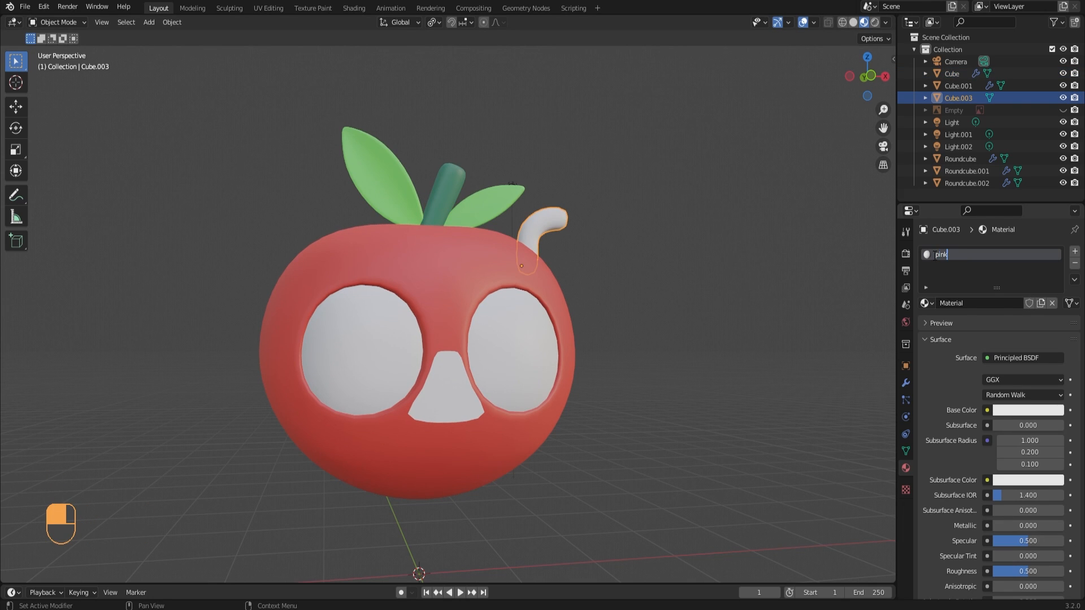
pyautogui.press('Return')
pyautogui.click(1018, 409)
pyautogui.moveTo(1004, 274); pyautogui.dragTo(1013, 289)
pyautogui.moveTo(1003, 368); pyautogui.dragTo(1017, 368)
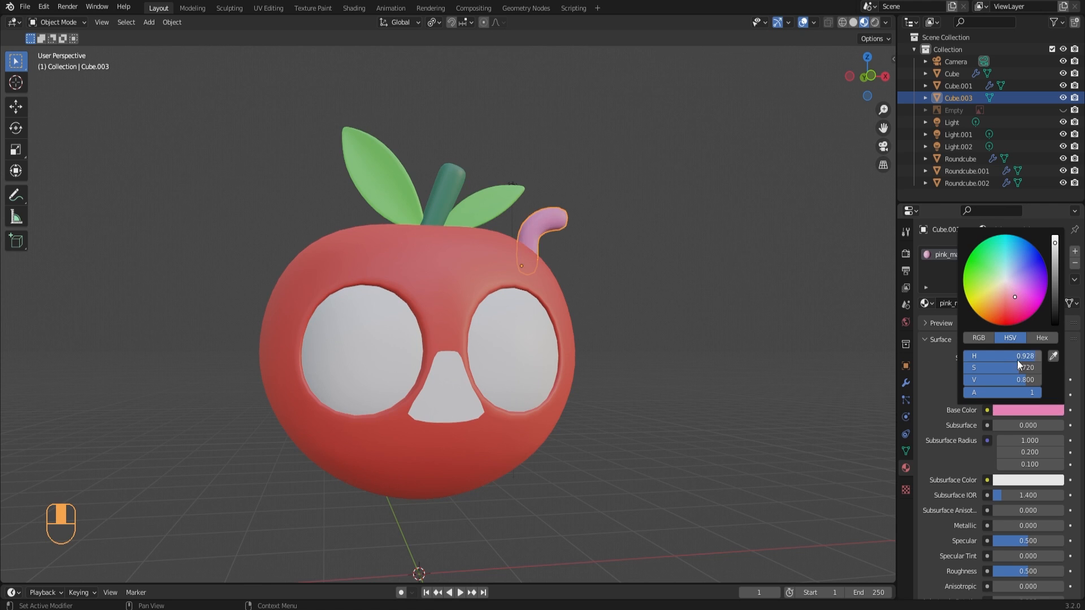
pyautogui.moveTo(1015, 291); pyautogui.dragTo(1016, 297)
# Give the eyes a new material named eyes_material, keeping the default base color
pyautogui.click(508, 339)
pyautogui.click(968, 304)
pyautogui.doubleClick(972, 252)
pyautogui.write('eyes_mat')
pyautogui.press('Return')
# Give the mouth patch a new material named mouth_material, keeping the default base color
pyautogui.click(447, 390)
pyautogui.click(965, 303)
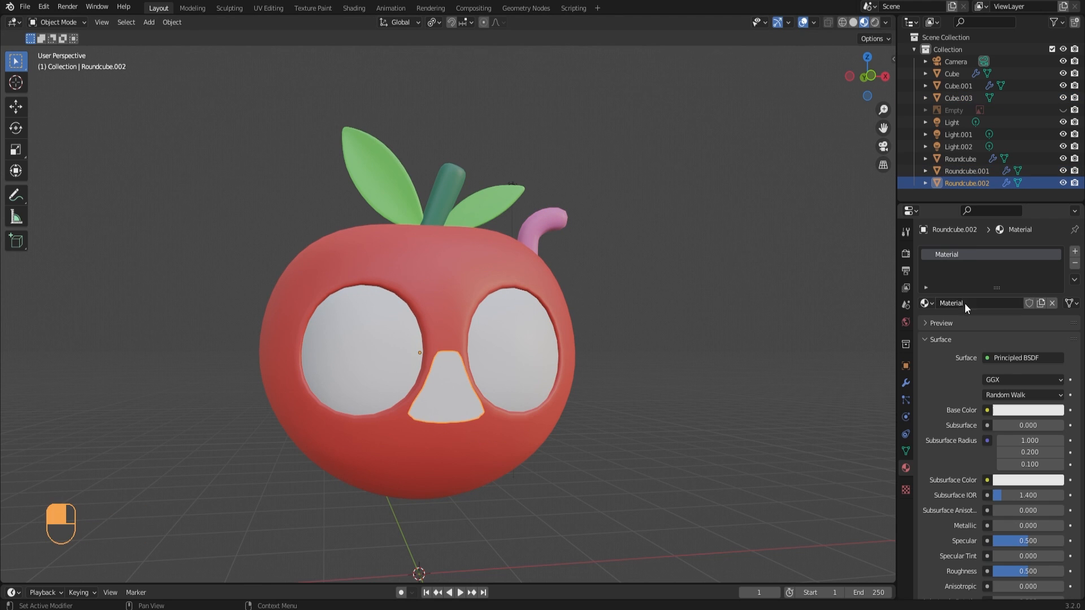
pyautogui.doubleClick(947, 255)
pyautogui.write('mouth_mat')
pyautogui.press('Return')
# Select the eyes and the mouth patch in turn to check their assigned materials
pyautogui.keyDown('alt'); pyautogui.moveTo(706, 350); pyautogui.dragTo(612, 409, button='middle'); pyautogui.keyUp('alt')
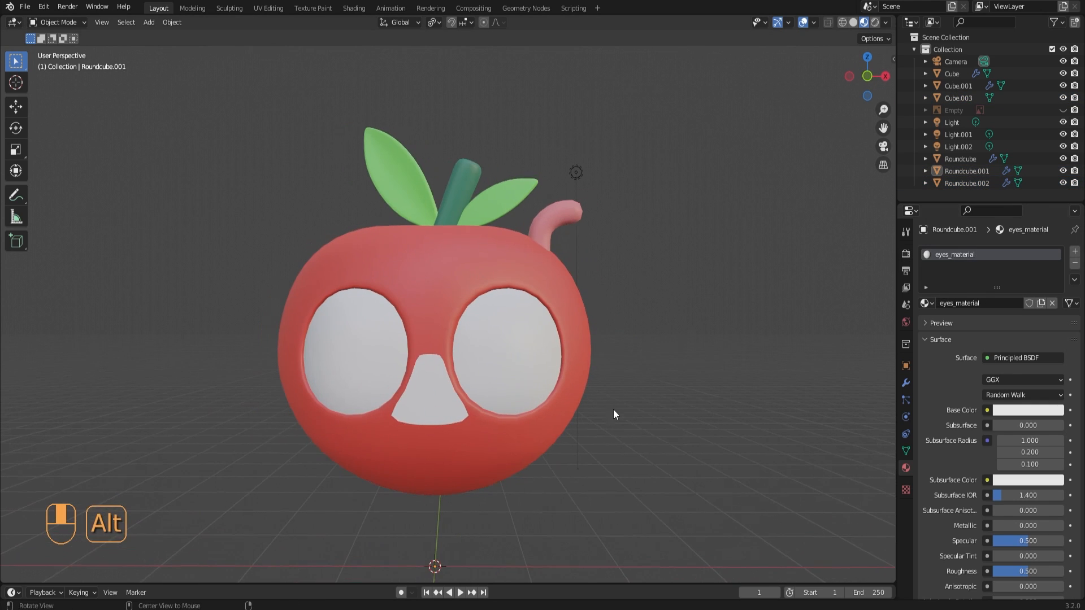
pyautogui.click(498, 338)
pyautogui.click(420, 414)
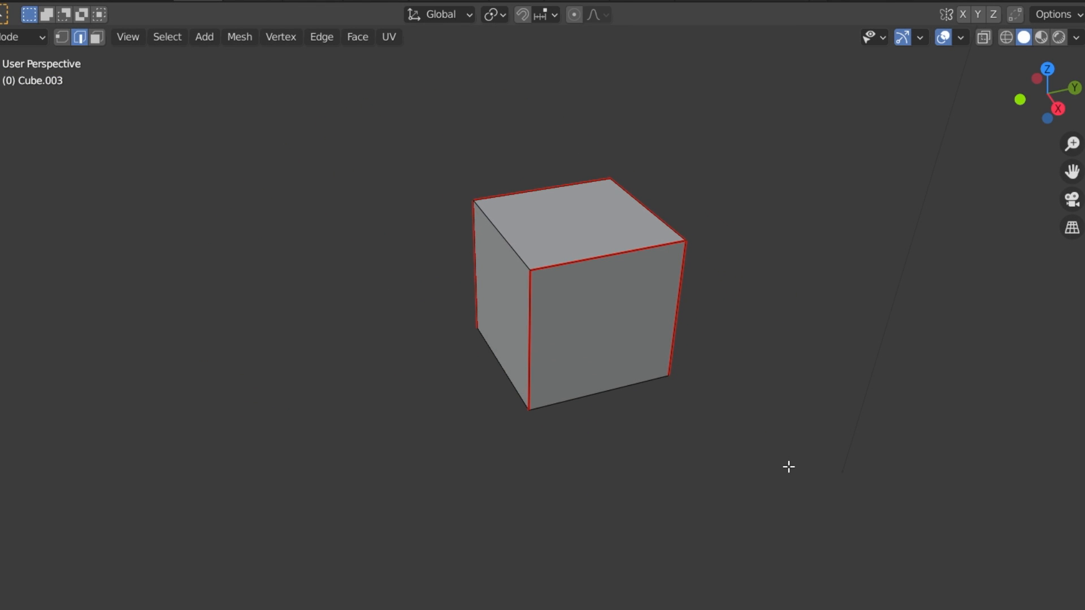
# Play the animation of the cube with marked seams to see how it unfolds
pyautogui.press('space')
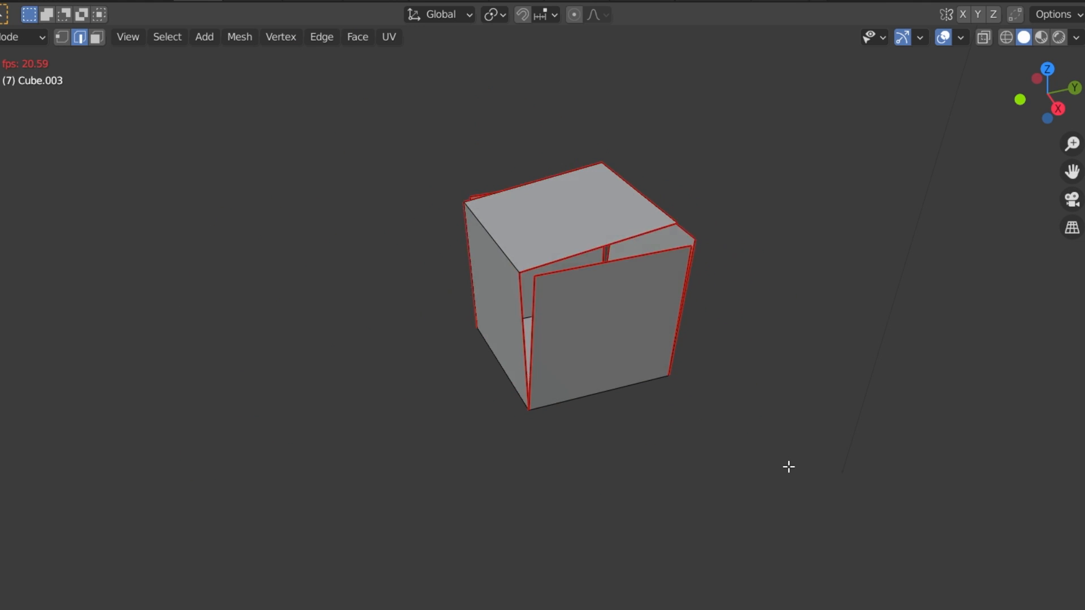
pyautogui.press('space')
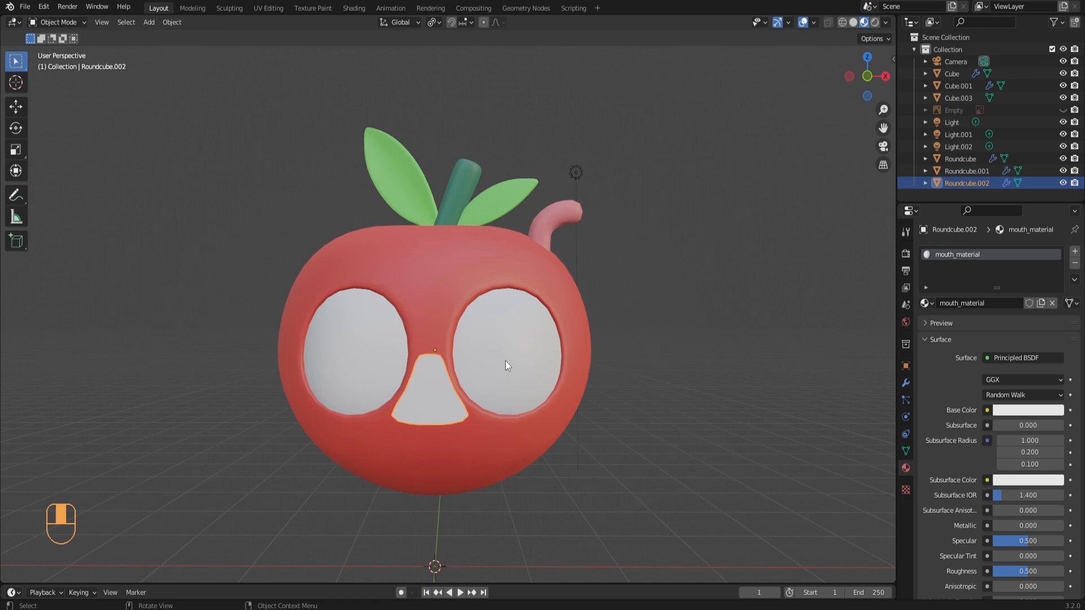
# Select the eyes, split the 3D viewport into two side-by-side areas and make the second one a UV Editor
pyautogui.click(508, 362)
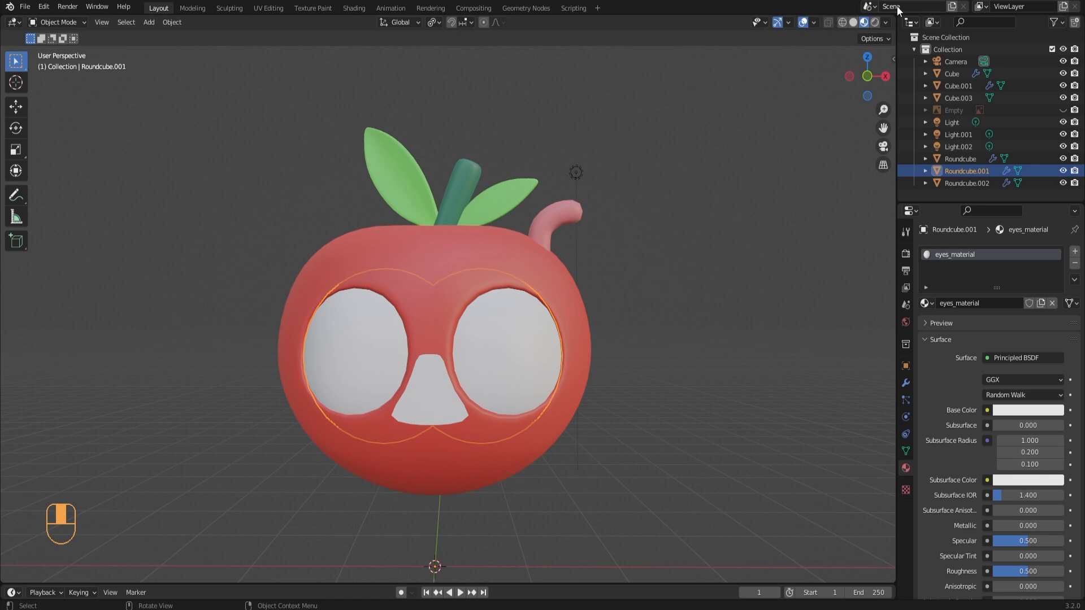
pyautogui.moveTo(895, 21); pyautogui.dragTo(508, 38)
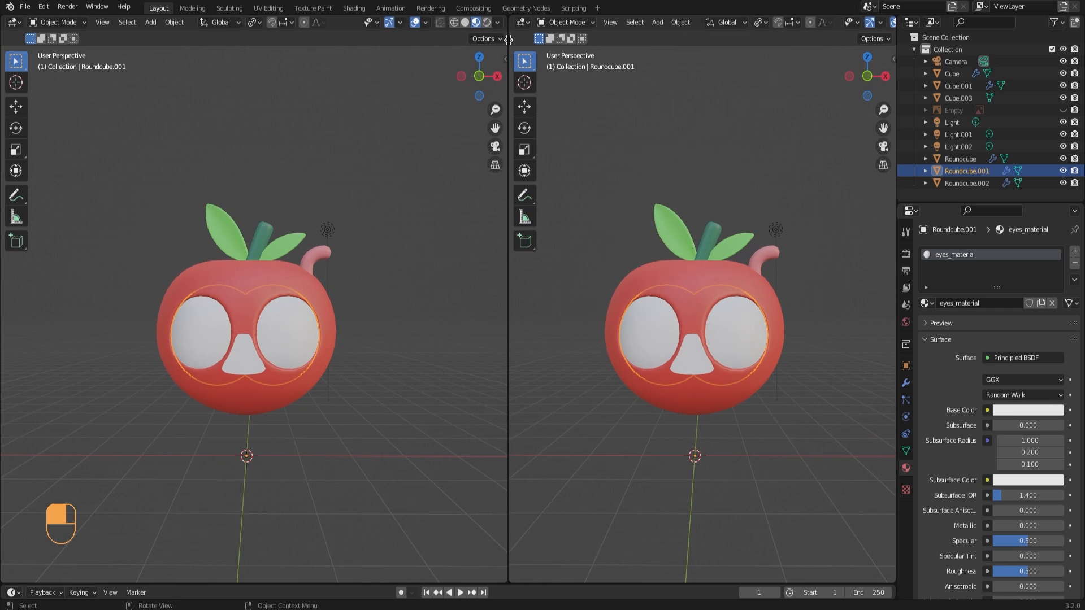
pyautogui.click(522, 22)
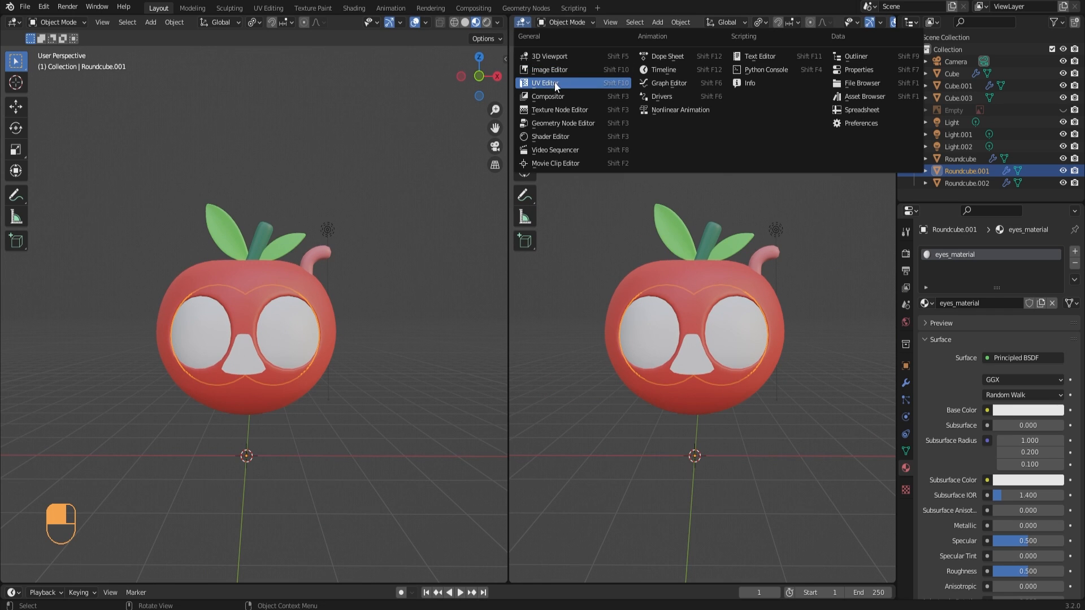
pyautogui.click(579, 82)
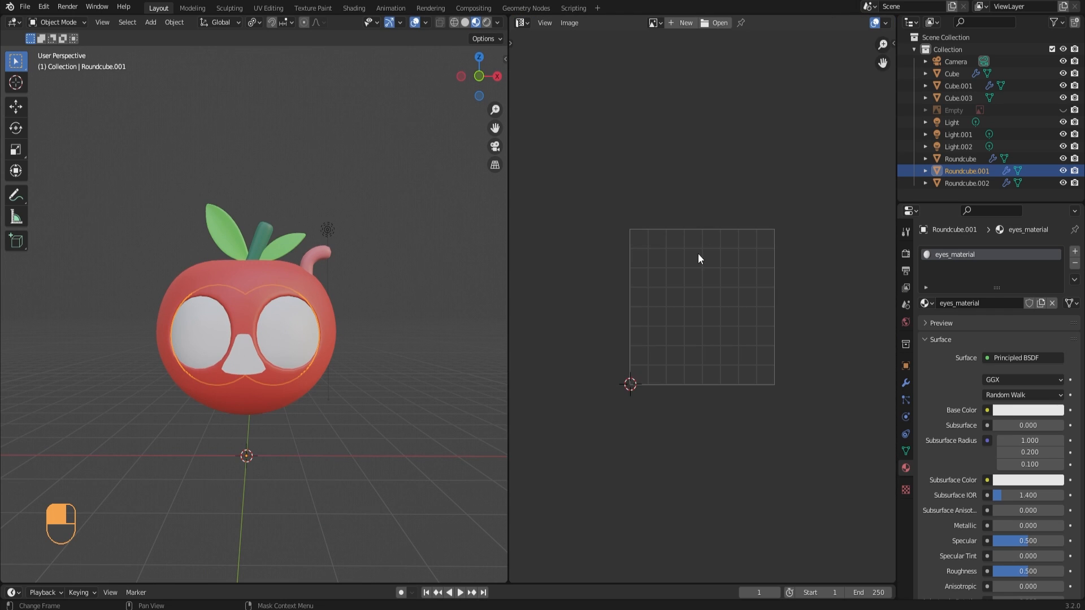
pyautogui.scroll(2, 697, 254)
# Isolate the eyes in local view and enter Edit Mode to inspect their mesh
pyautogui.moveTo(486, 270); pyautogui.dragTo(292, 328, button='middle')
pyautogui.scroll(2, 290, 330)
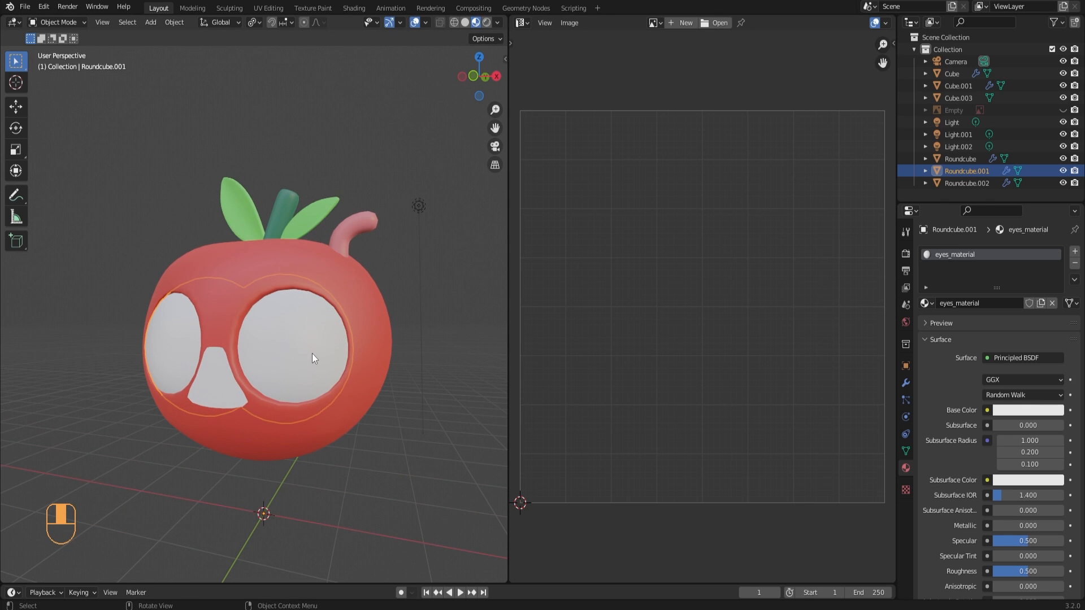
pyautogui.press('/')
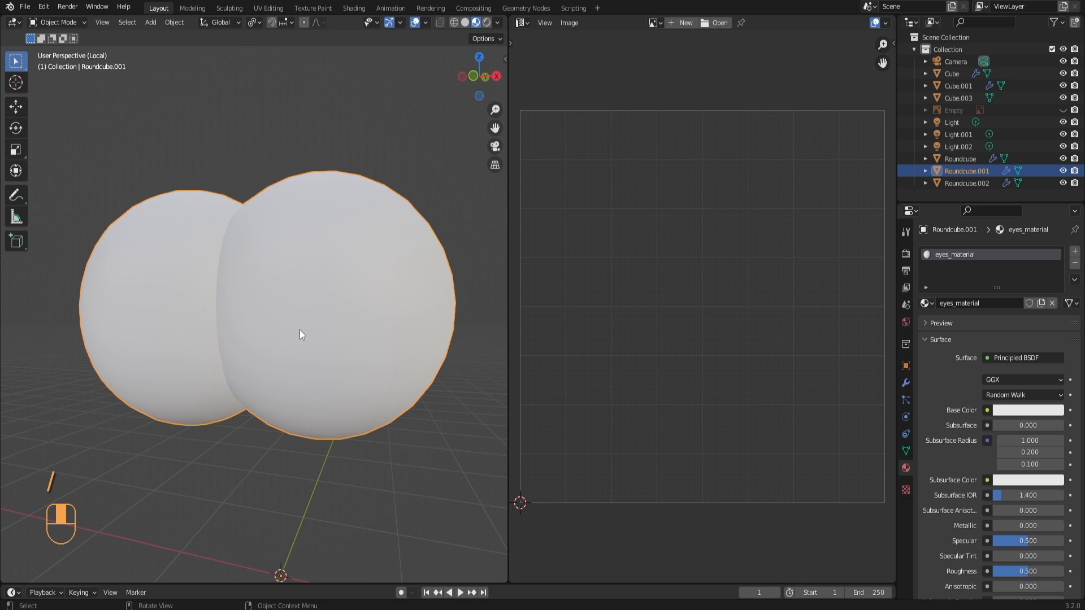
pyautogui.moveTo(345, 259); pyautogui.dragTo(321, 282, button='middle')
pyautogui.press('Tab')
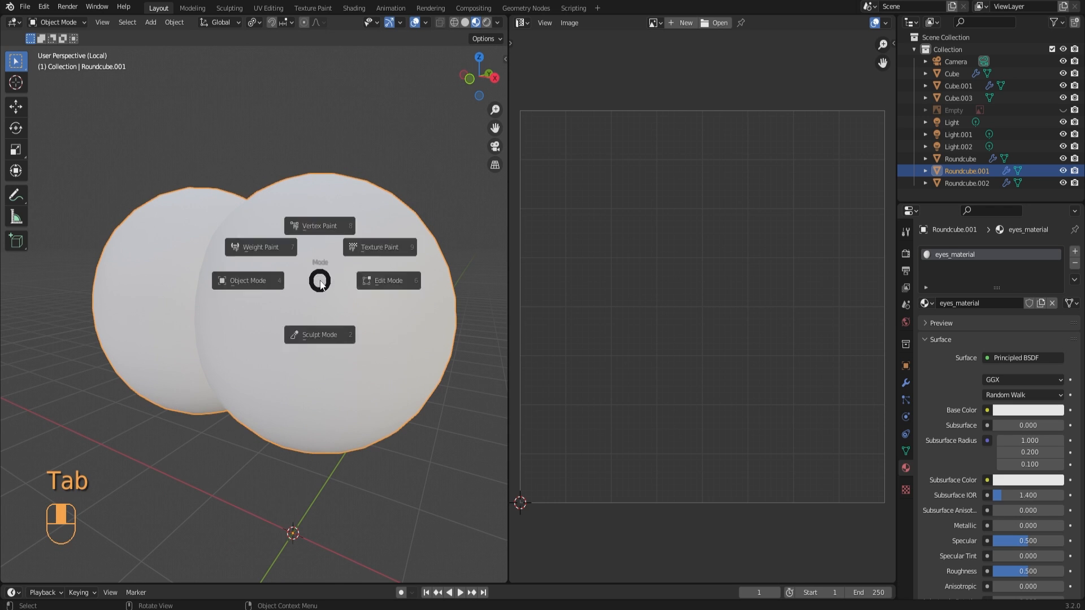
pyautogui.click(319, 282)
pyautogui.press('Tab')
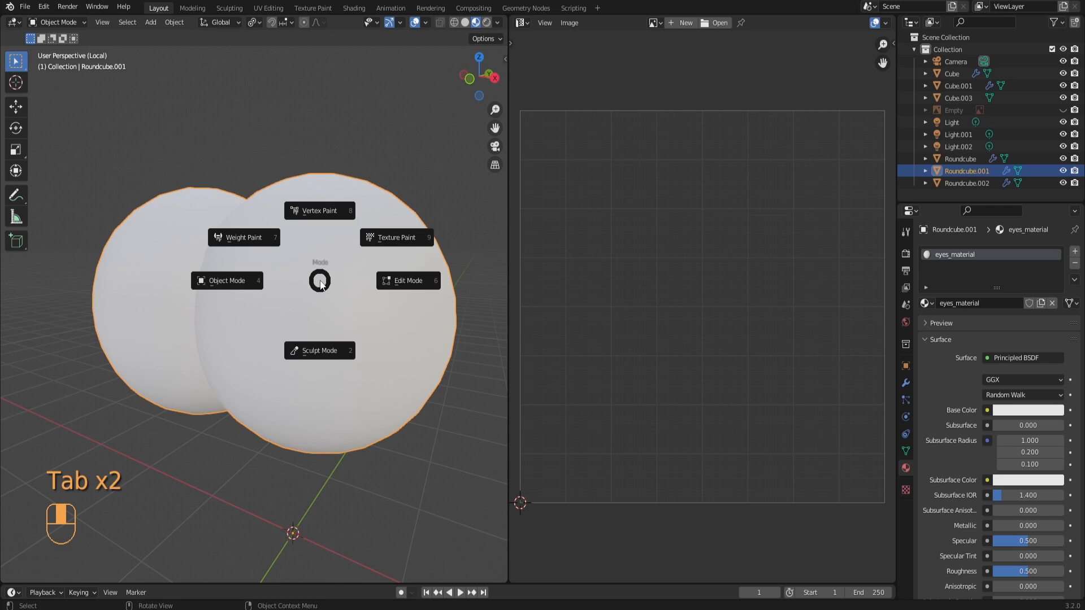
pyautogui.click(372, 278)
pyautogui.moveTo(375, 270); pyautogui.dragTo(307, 292, button='middle')
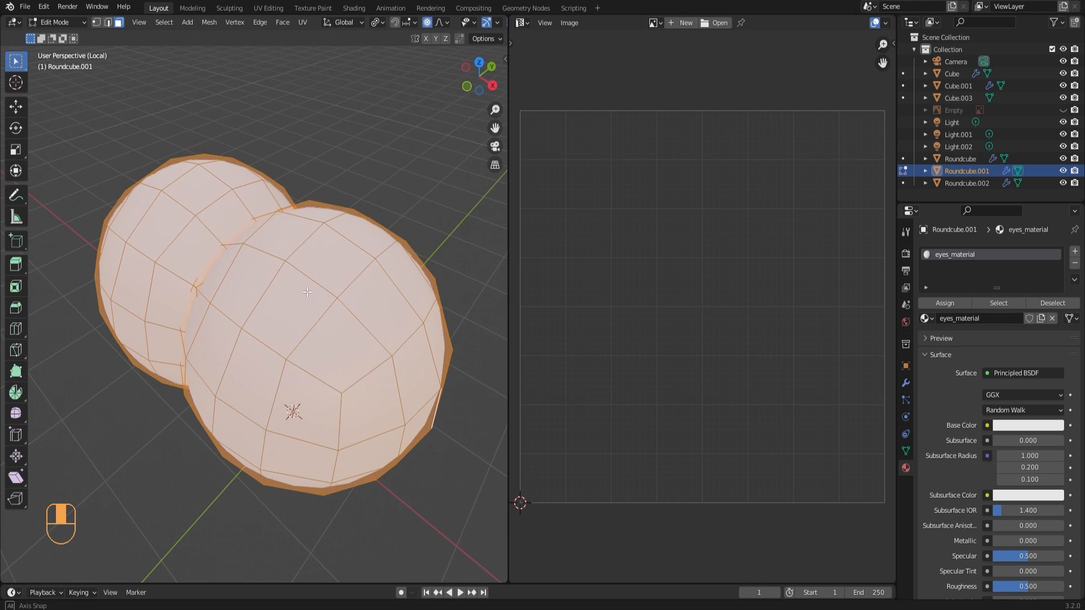
# Select the edge loop running around the middle of each eye sphere and mark both loops as seams
pyautogui.press('2')
pyautogui.click(354, 242)
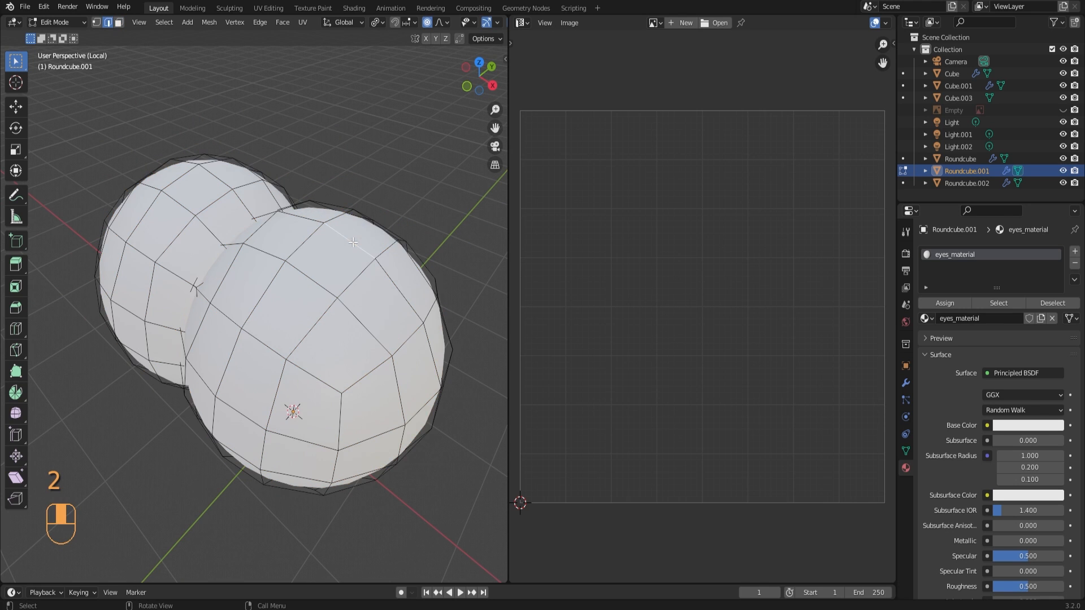
pyautogui.keyDown('alt'); pyautogui.click(337, 244); pyautogui.keyUp('alt')
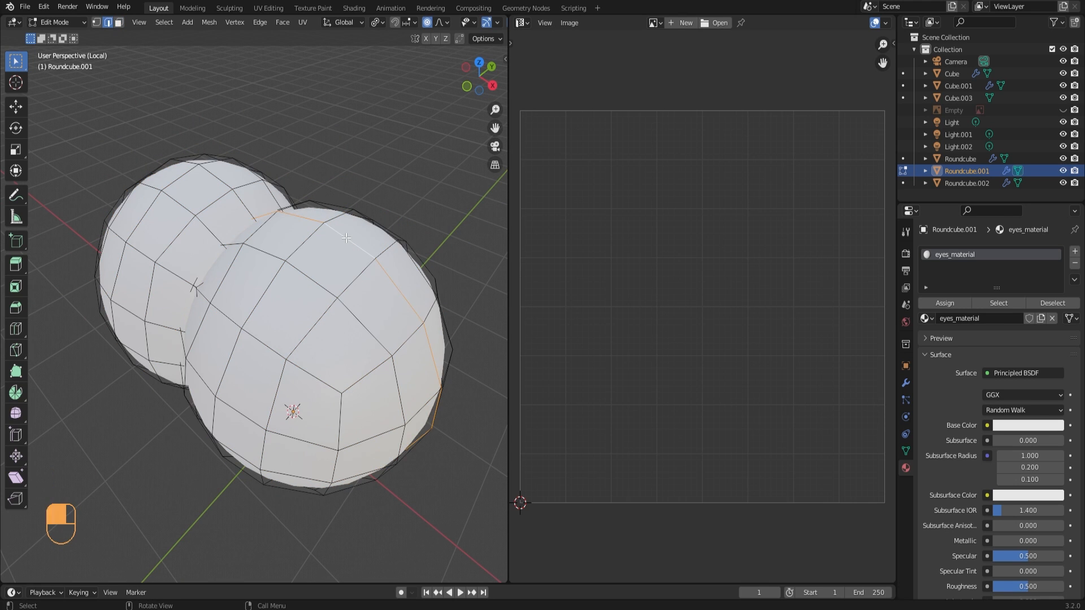
pyautogui.keyDown('alt'); pyautogui.keyDown('shift'); pyautogui.click(221, 177); pyautogui.keyUp('shift'); pyautogui.keyUp('alt')
pyautogui.scroll(-4, 236, 234)
pyautogui.moveTo(236, 235); pyautogui.dragTo(307, 269, button='middle')
pyautogui.rightClick(309, 271)
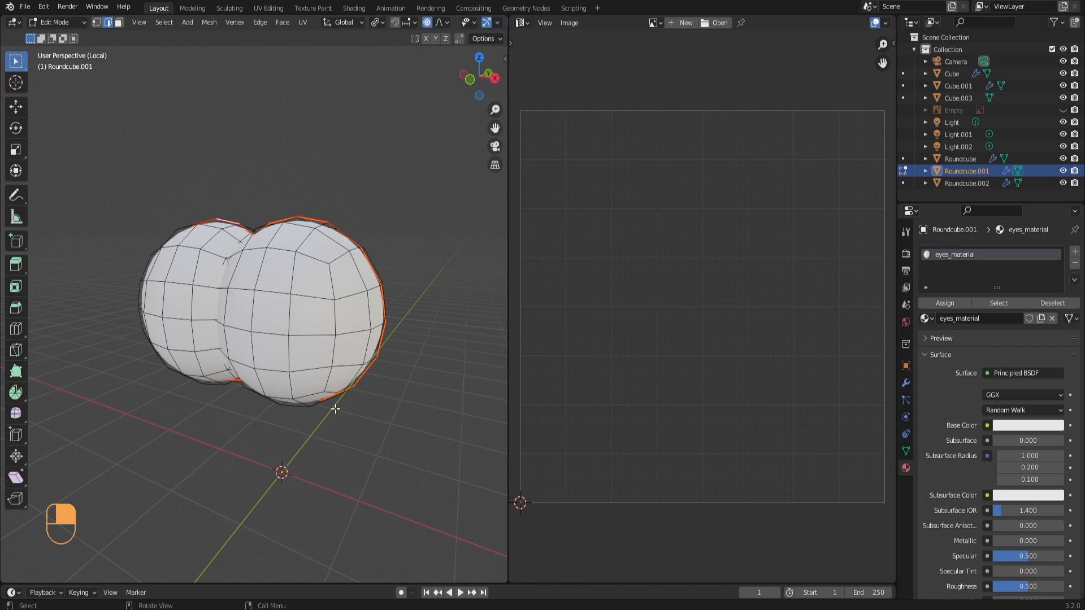
pyautogui.moveTo(335, 408); pyautogui.dragTo(253, 388, button='middle')
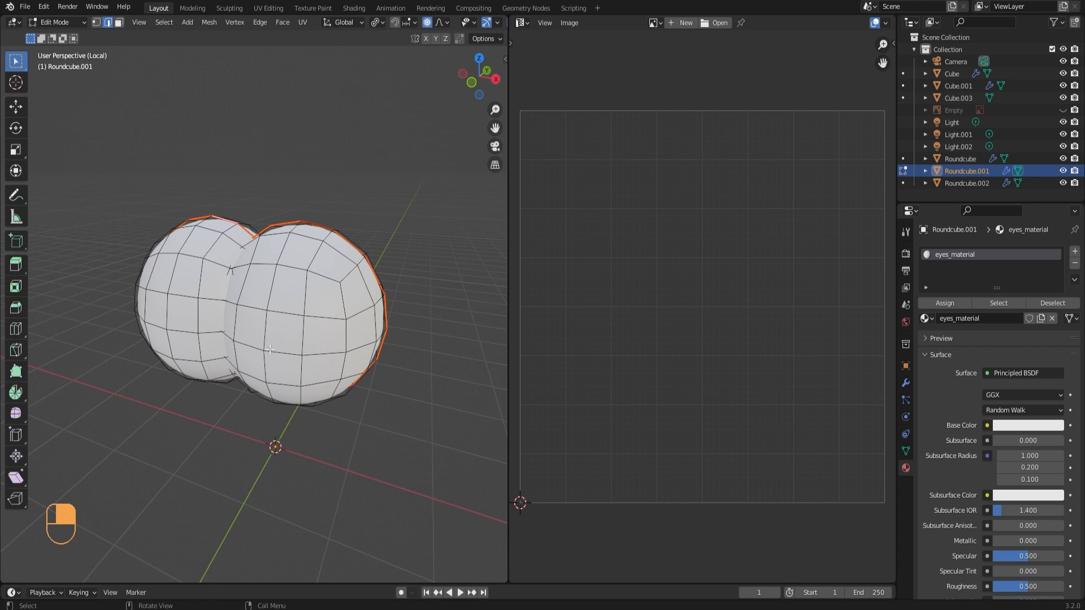
pyautogui.moveTo(270, 349); pyautogui.dragTo(268, 275, button='middle')
pyautogui.moveTo(210, 335); pyautogui.dragTo(236, 319, button='middle')
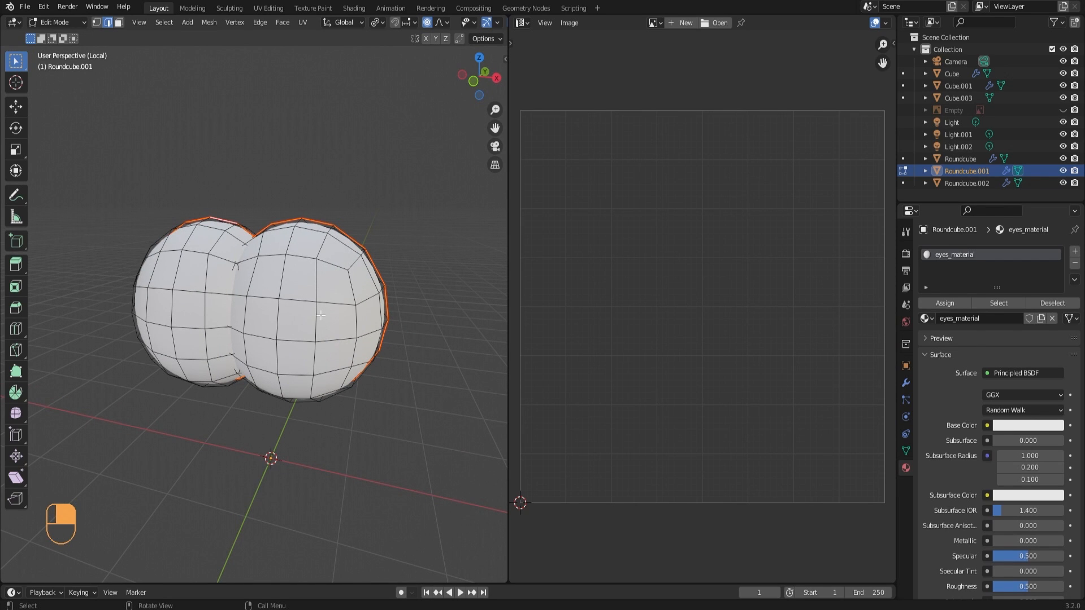
# Unwrap the whole eyes mesh and try selecting parts of one island in the UV layout
pyautogui.press('a')
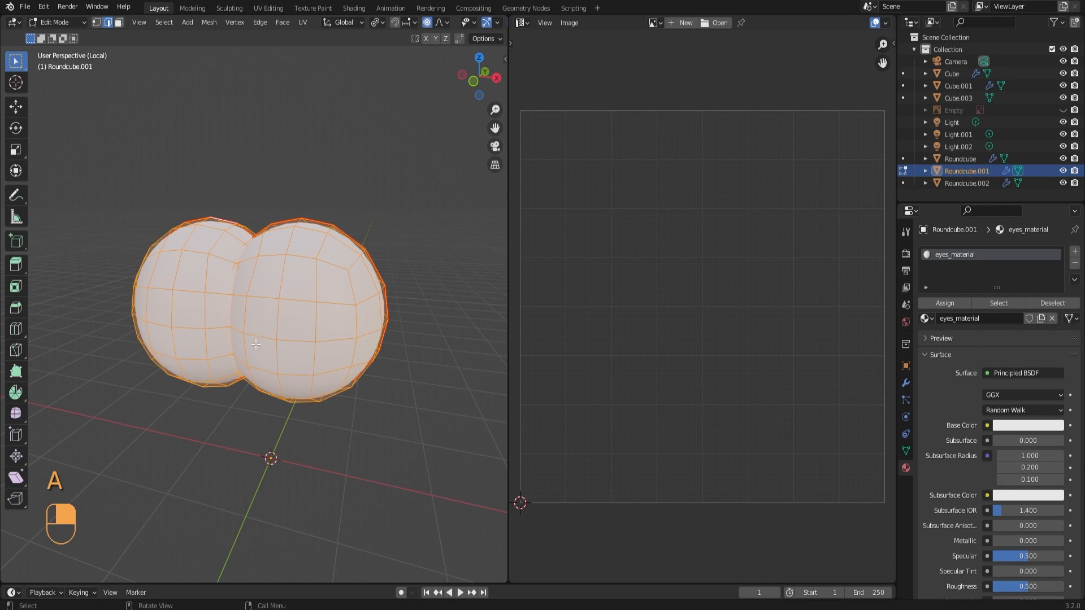
pyautogui.press('u')
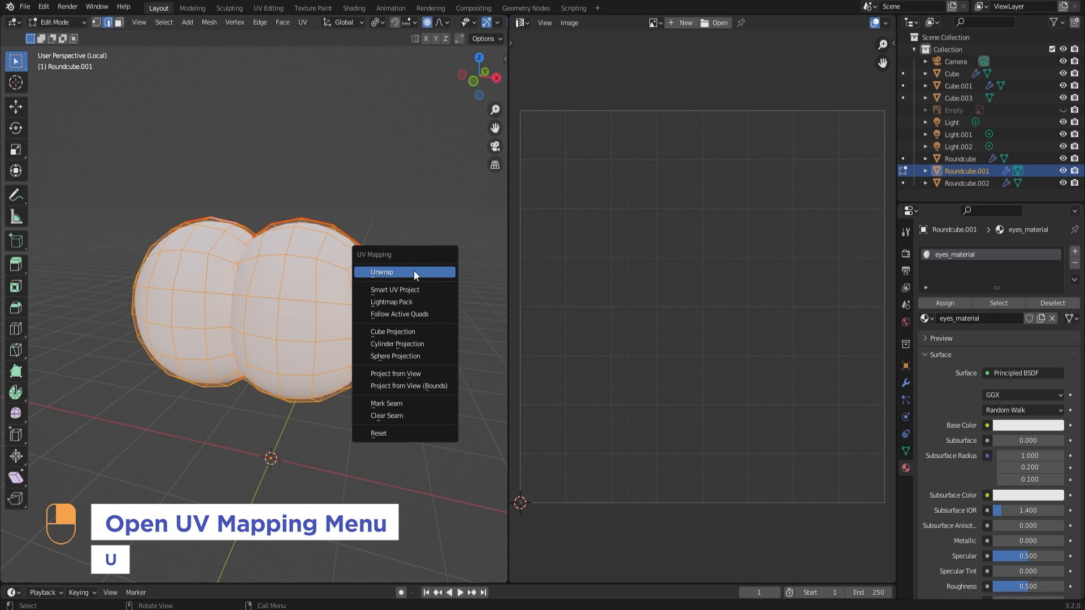
pyautogui.click(414, 272)
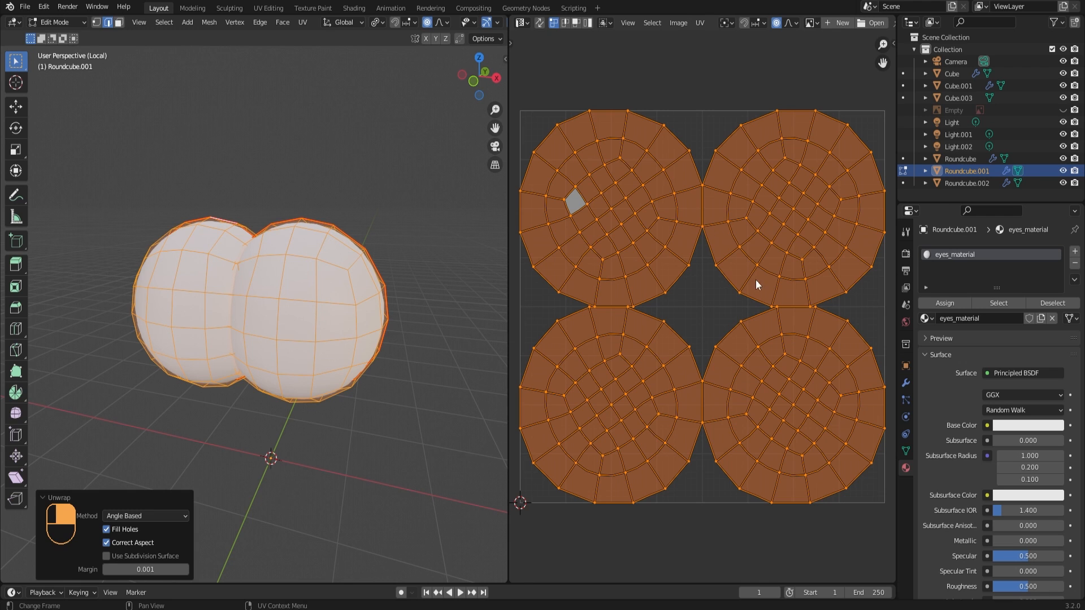
pyautogui.moveTo(400, 276); pyautogui.dragTo(373, 274, button='middle')
pyautogui.click(571, 213)
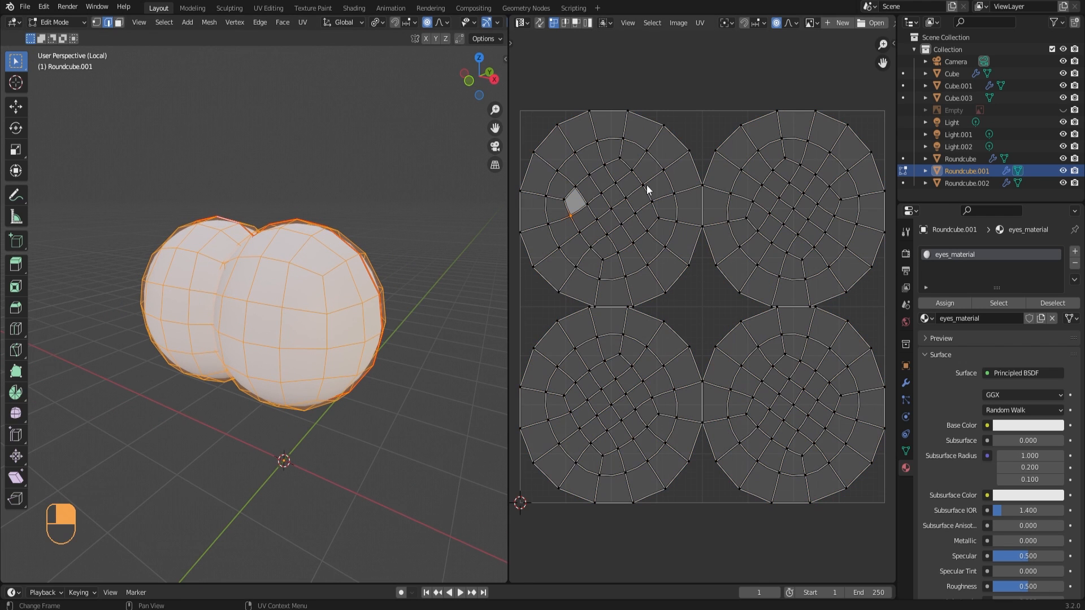
pyautogui.moveTo(553, 154); pyautogui.dragTo(638, 255)
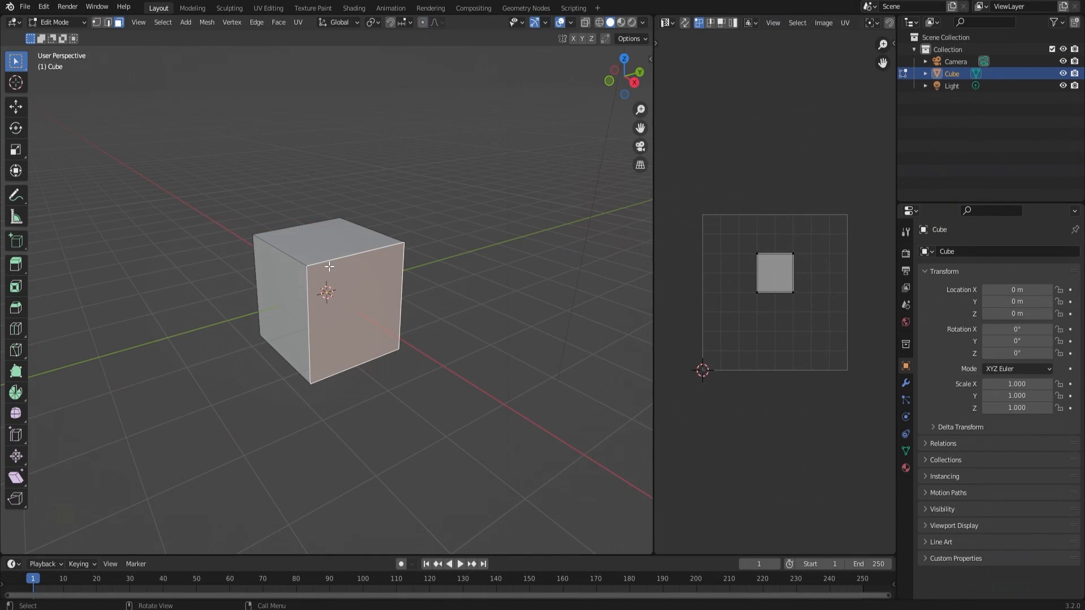
# Select single faces and the whole example cube in turn to examine which faces the UV Editor displays
pyautogui.click(319, 262)
pyautogui.click(288, 292)
pyautogui.press('a')
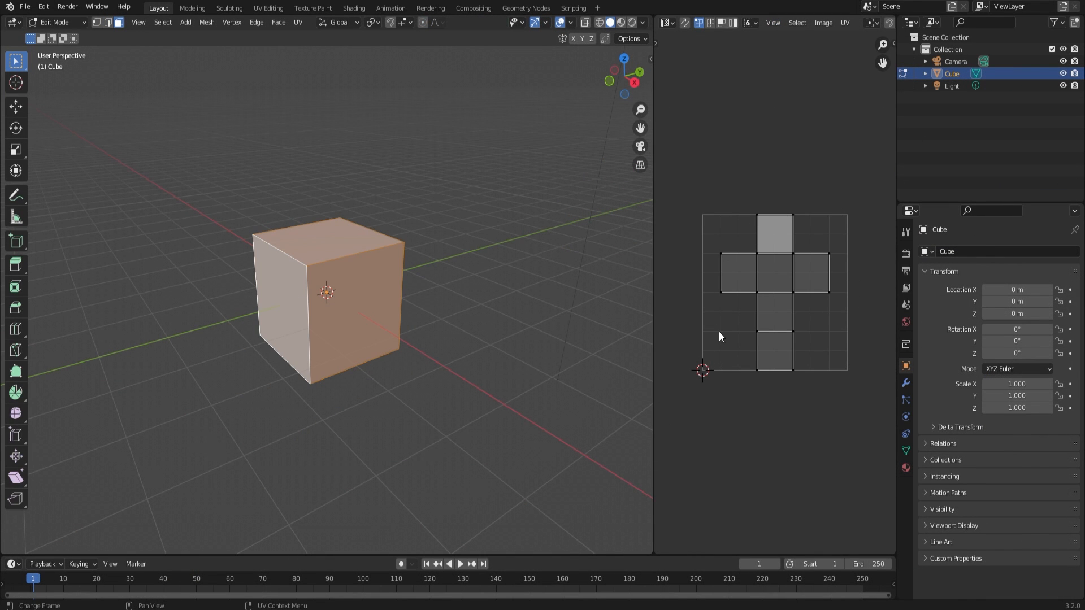
pyautogui.click(340, 218)
pyautogui.click(340, 282)
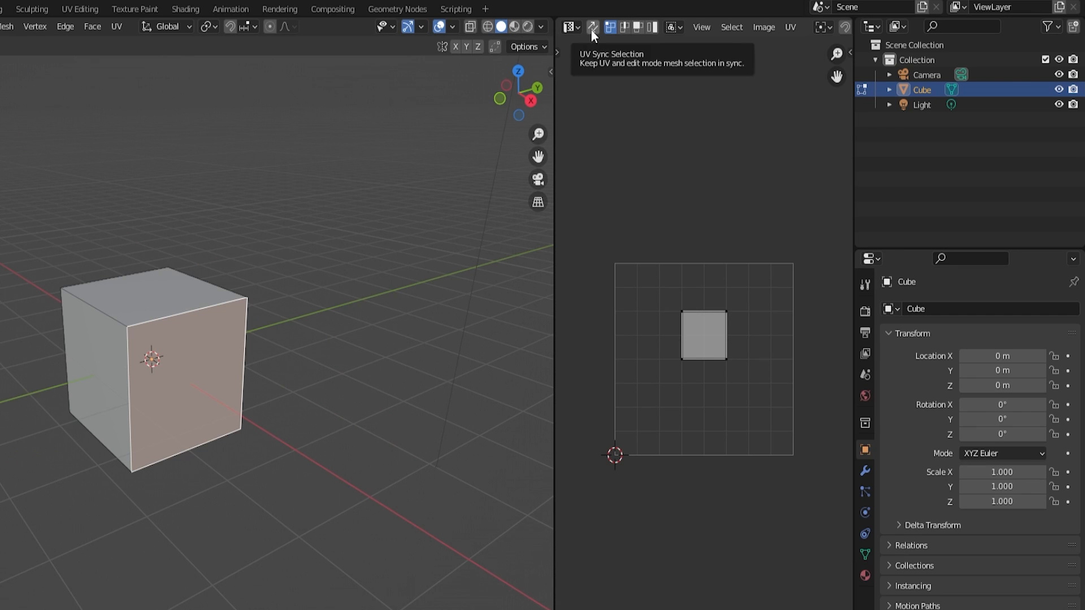
# Turn on UV Sync Selection and pick cube faces in the viewport and the UV layout to test the linked selection
pyautogui.click(684, 23)
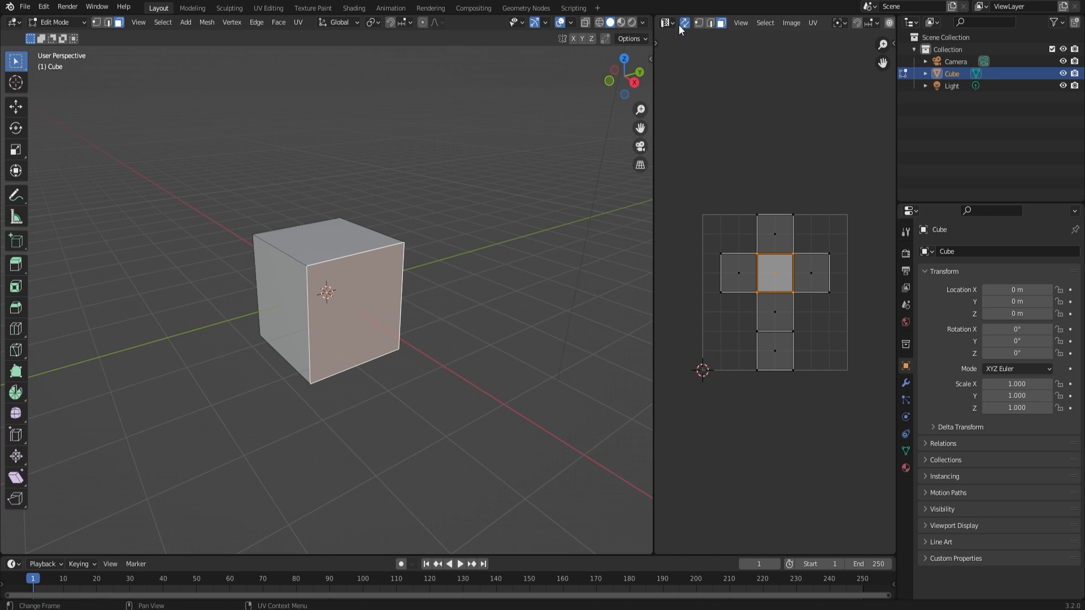
pyautogui.click(476, 250)
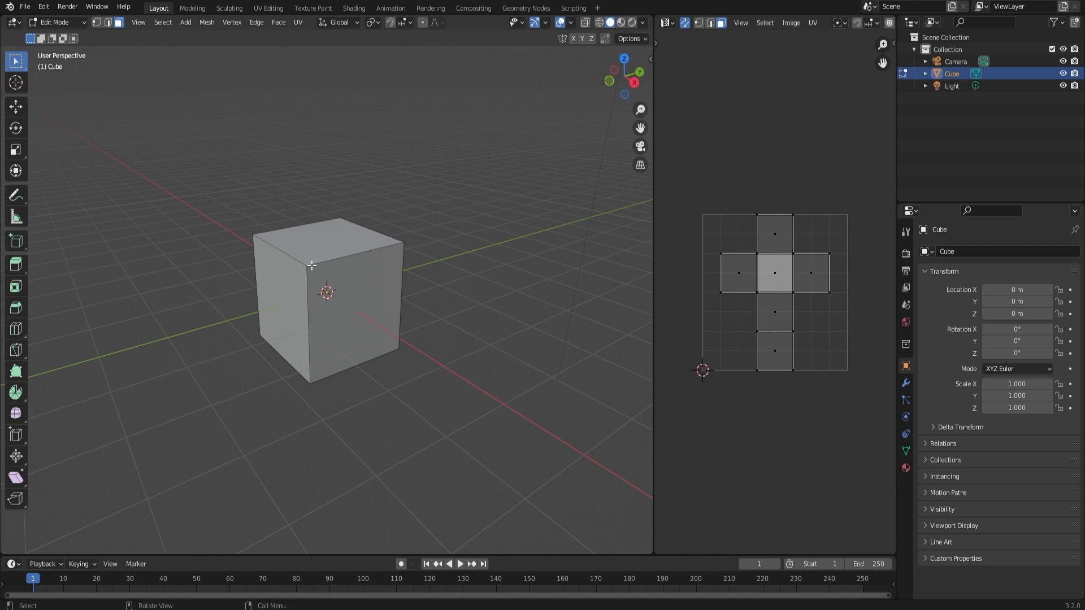
pyautogui.click(318, 299)
pyautogui.click(316, 244)
pyautogui.click(770, 237)
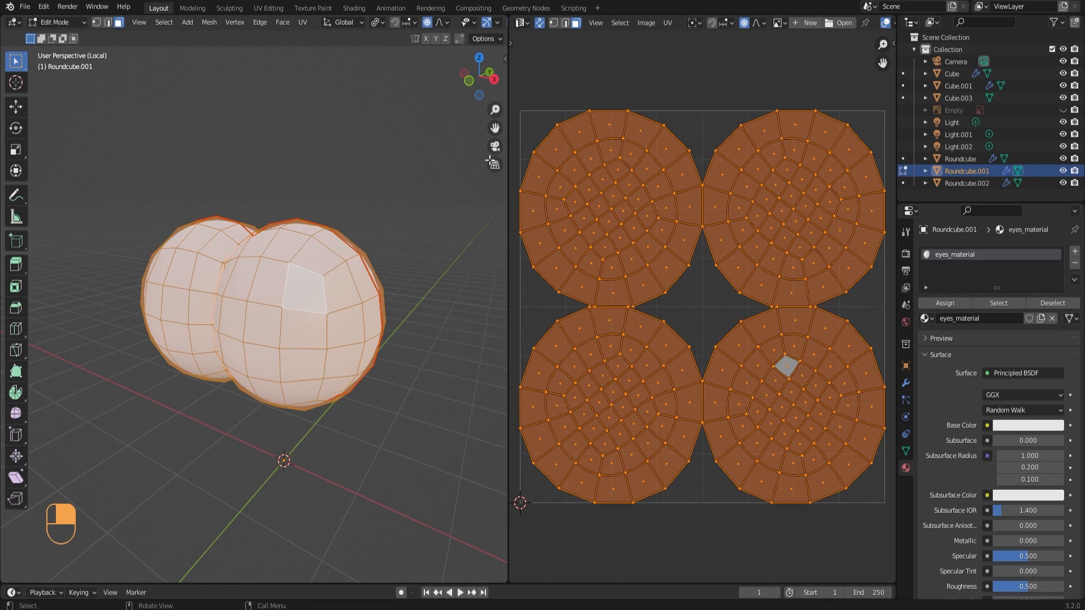
# Leave local view to show the full apple and return the eyes to Object Mode
pyautogui.press('KP_Divide')
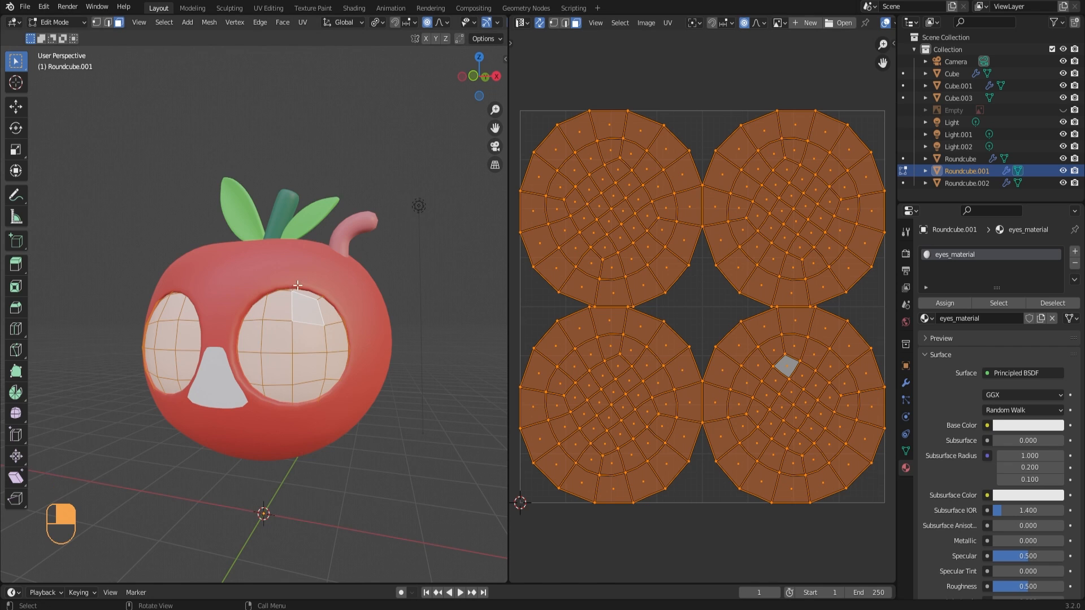
pyautogui.moveTo(362, 384); pyautogui.dragTo(297, 381, button='middle')
pyautogui.press('Tab')
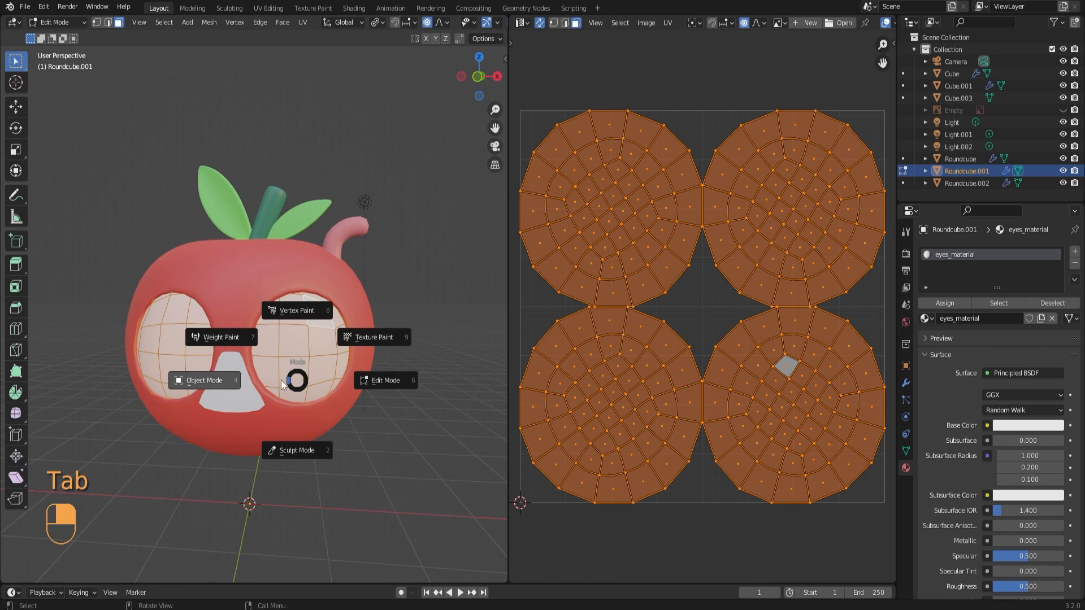
pyautogui.click(230, 382)
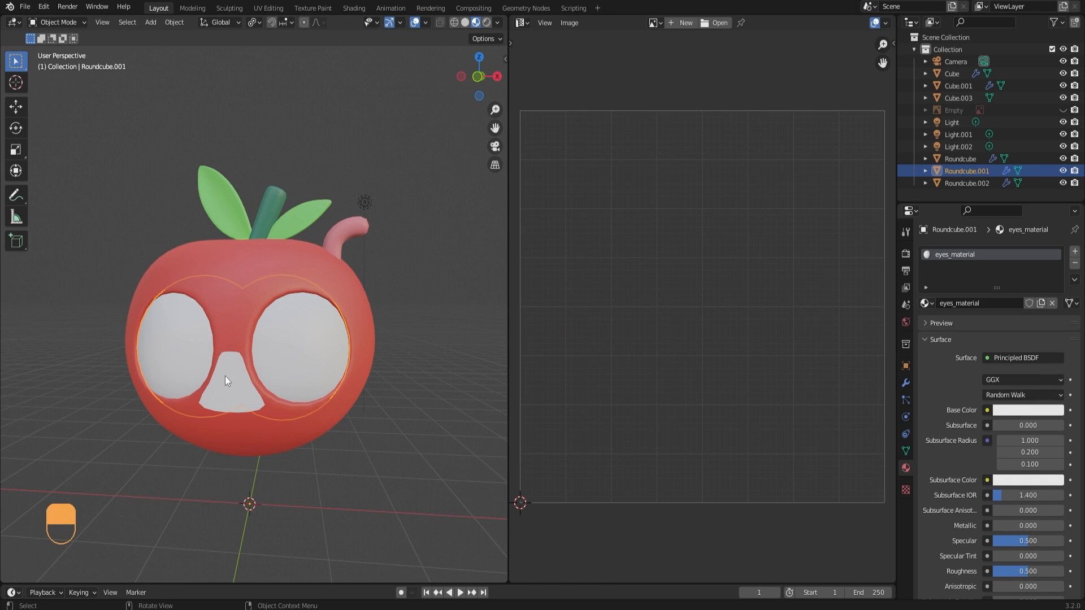
# Select the mouth patch, enter Edit Mode and unwrap all of its faces
pyautogui.click(225, 377)
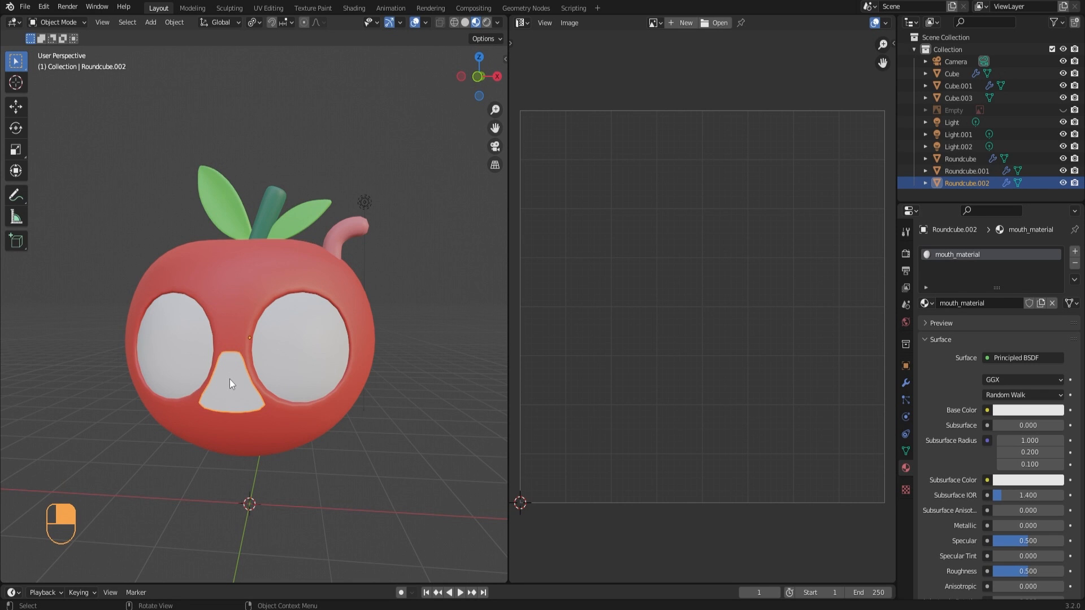
pyautogui.press('Tab')
pyautogui.click(279, 379)
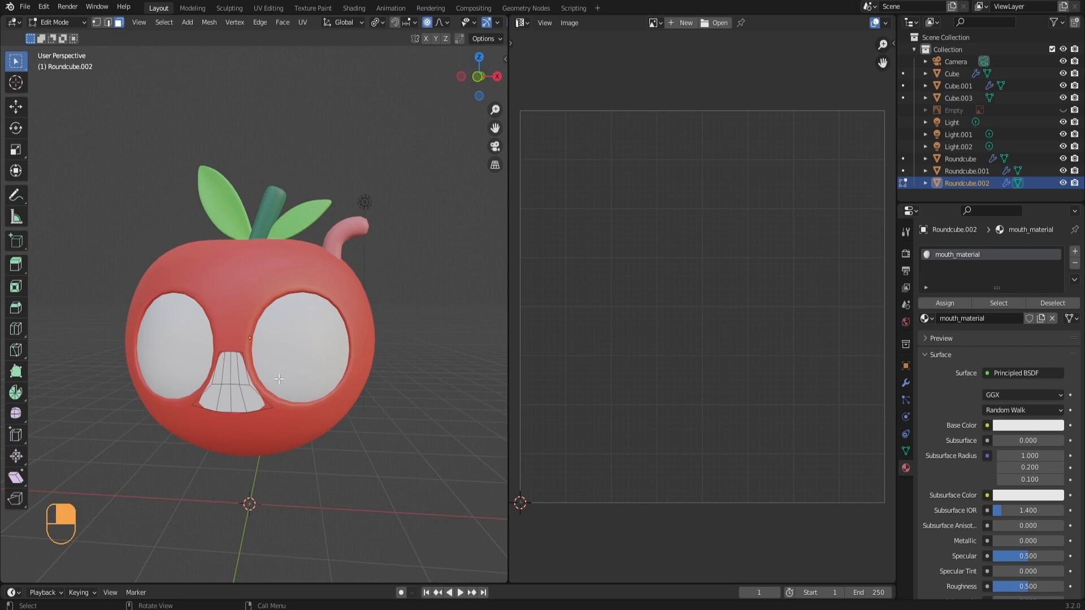
pyautogui.press('a')
pyautogui.press('u')
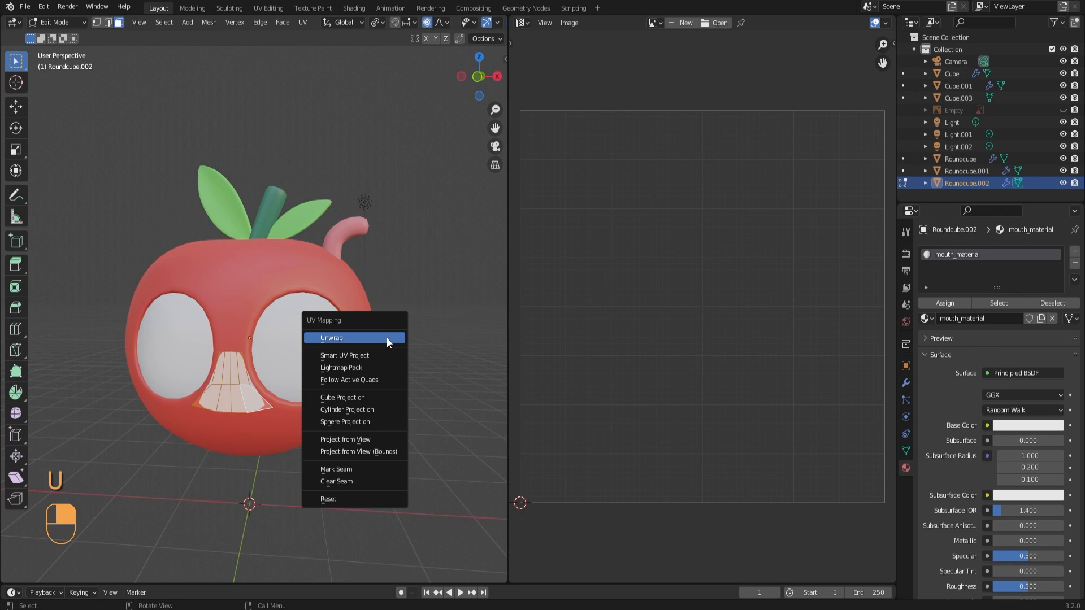
pyautogui.click(373, 339)
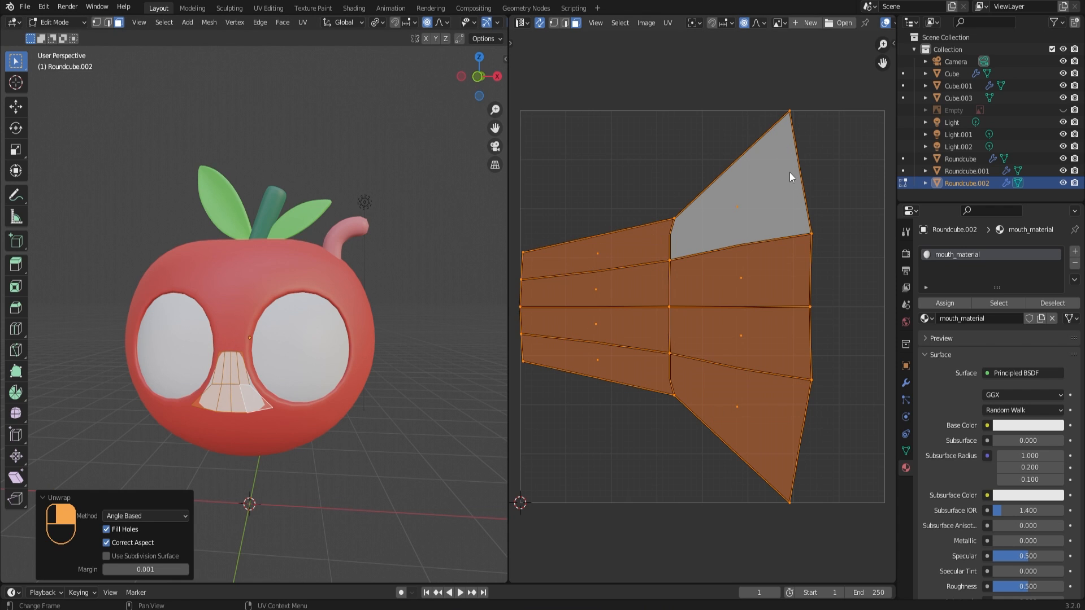
# Rotate the mouth's UV island about 90° so it stands upright, scale it down slightly and centre it in the UV square
pyautogui.press('r')
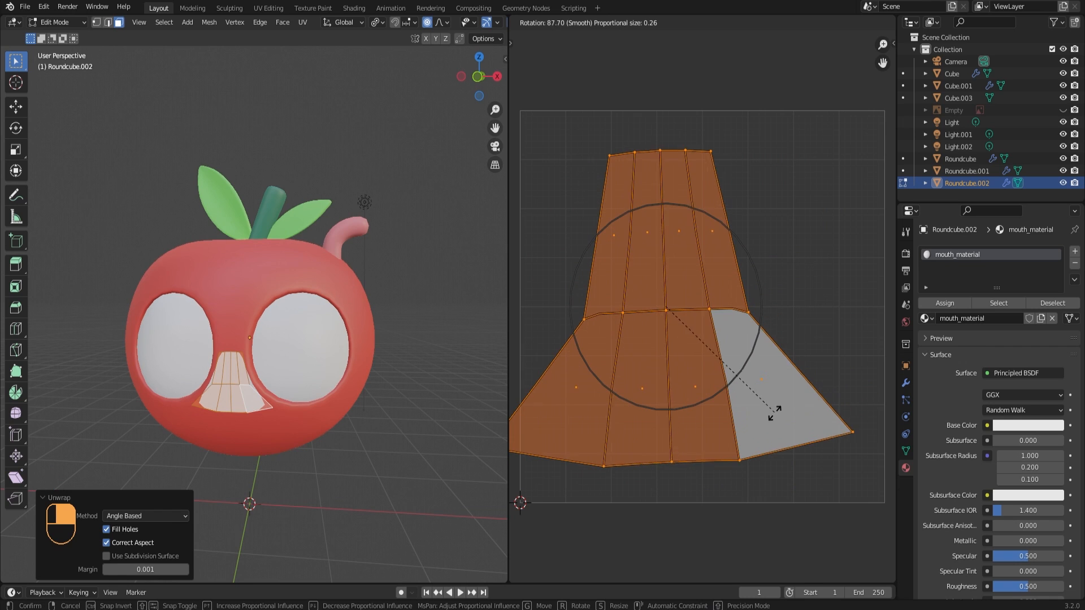
pyautogui.click(731, 412)
pyautogui.press('g')
pyautogui.press('s')
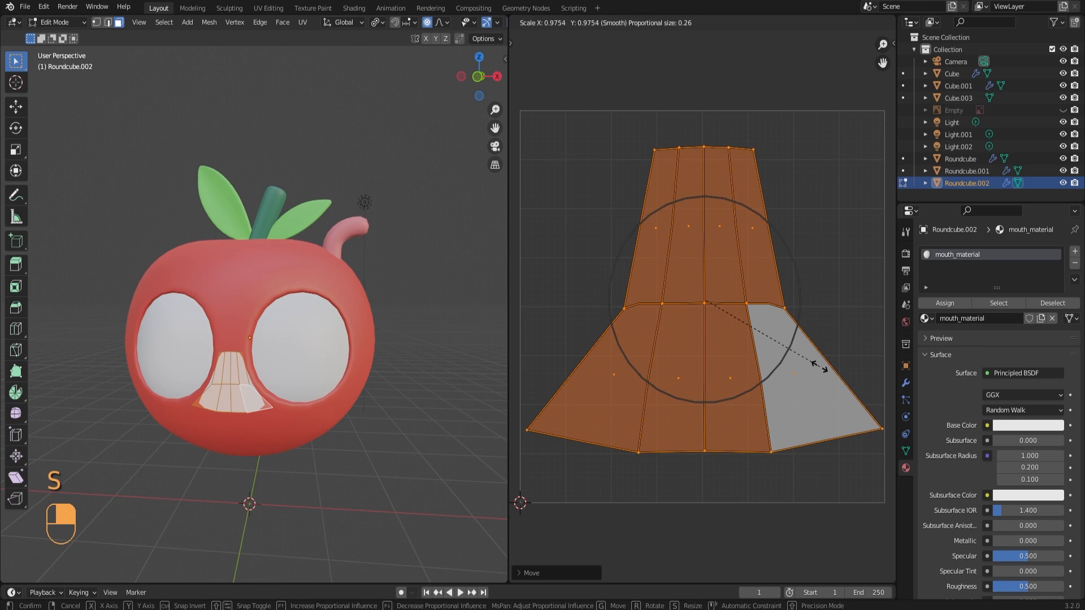
pyautogui.click(819, 367)
pyautogui.press('g')
pyautogui.click(816, 367)
pyautogui.click(672, 163)
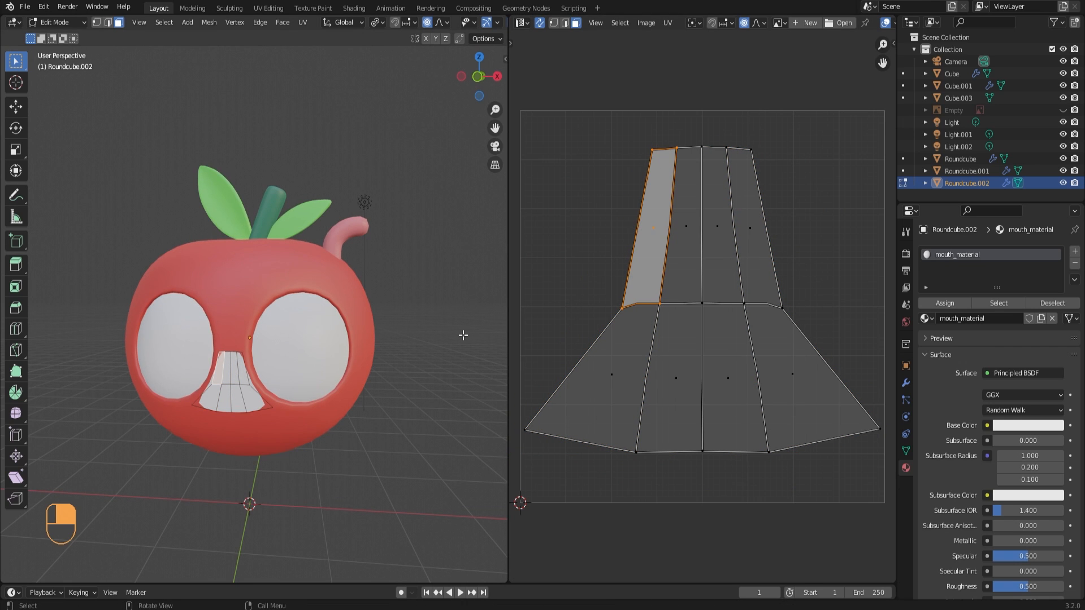
# Return the mouth patch to Object Mode and join the UV Editor area into the 3D viewport
pyautogui.press('Tab')
pyautogui.click(424, 336)
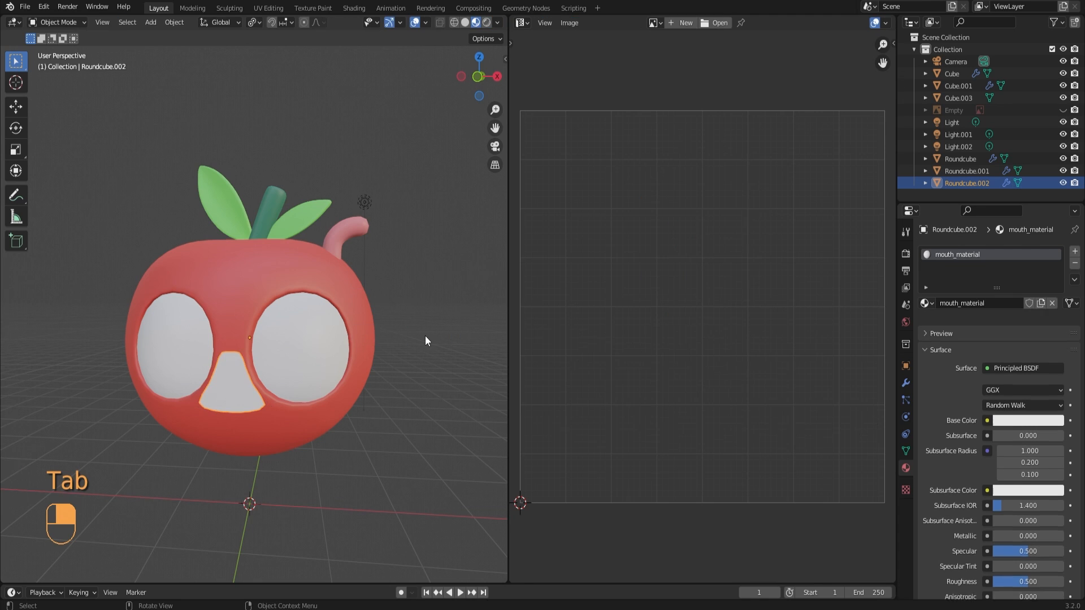
pyautogui.keyDown('alt'); pyautogui.moveTo(438, 368); pyautogui.dragTo(446, 357); pyautogui.keyUp('alt')
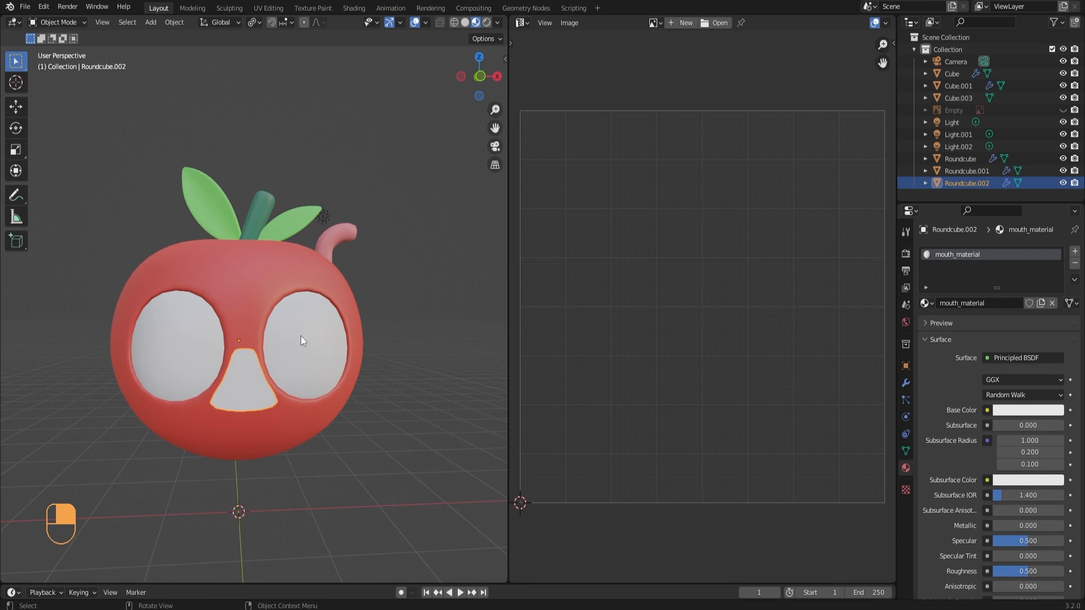
pyautogui.rightClick(508, 338)
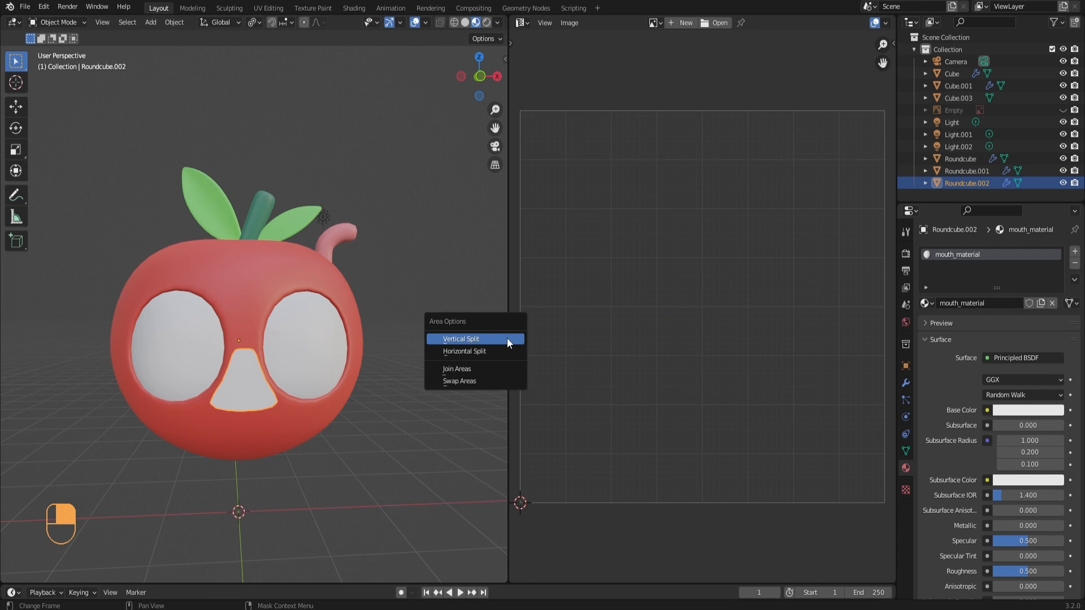
pyautogui.click(490, 368)
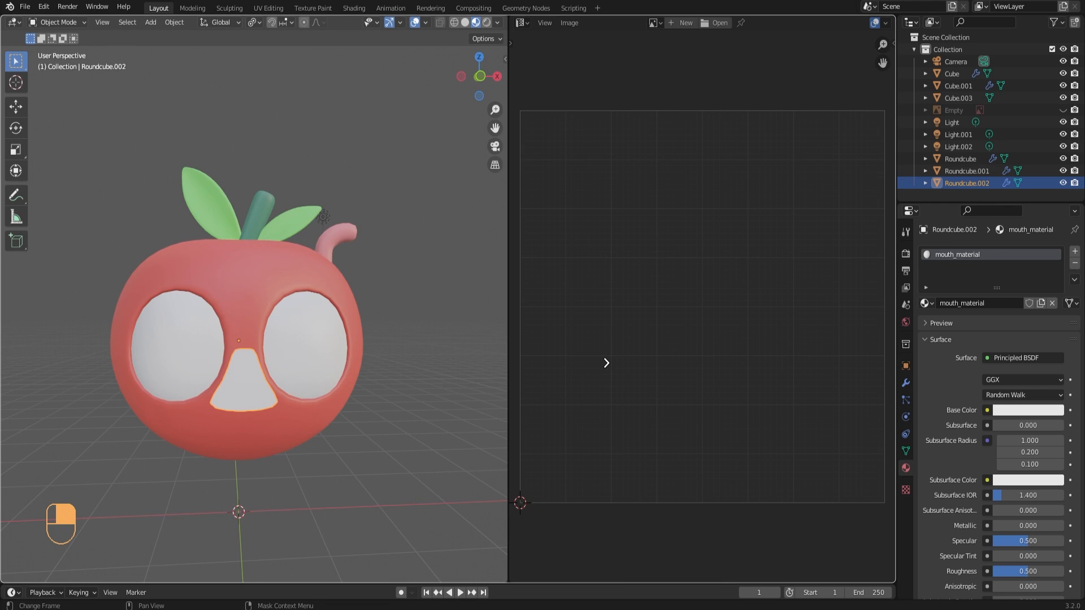
pyautogui.click(613, 364)
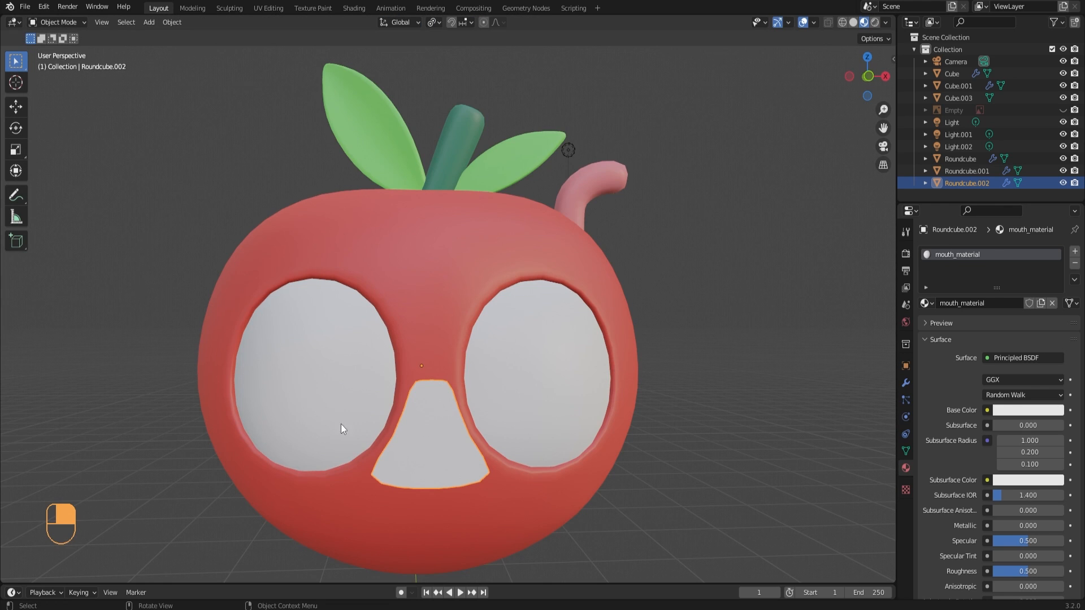
# Enlarge the timeline area below the viewport and change it to a Shader Editor
pyautogui.scroll(-1, 341, 423)
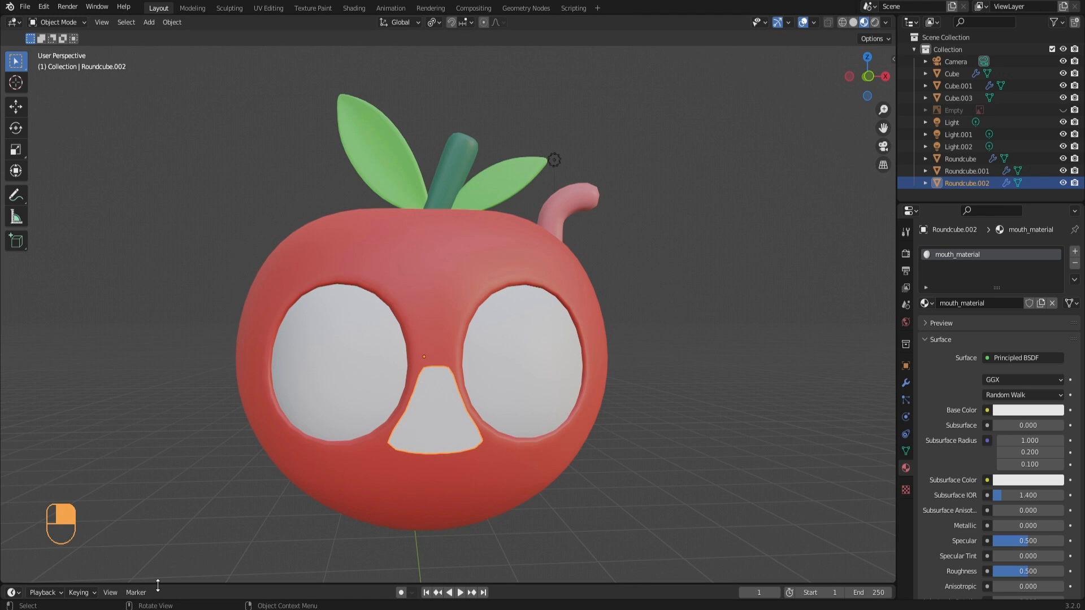
pyautogui.moveTo(158, 586); pyautogui.dragTo(171, 498)
pyautogui.click(20, 506)
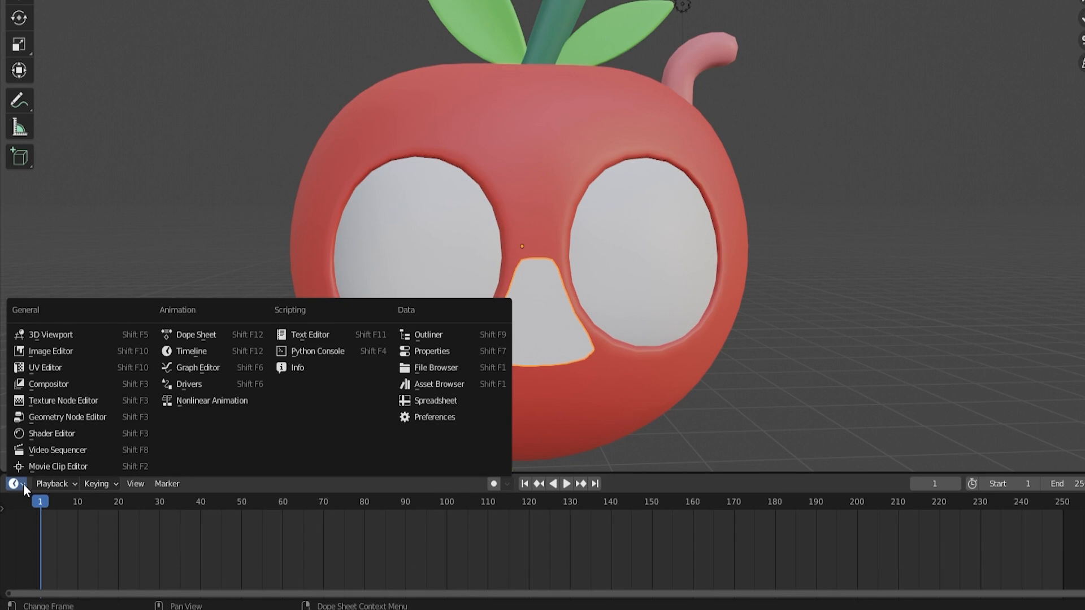
pyautogui.click(75, 434)
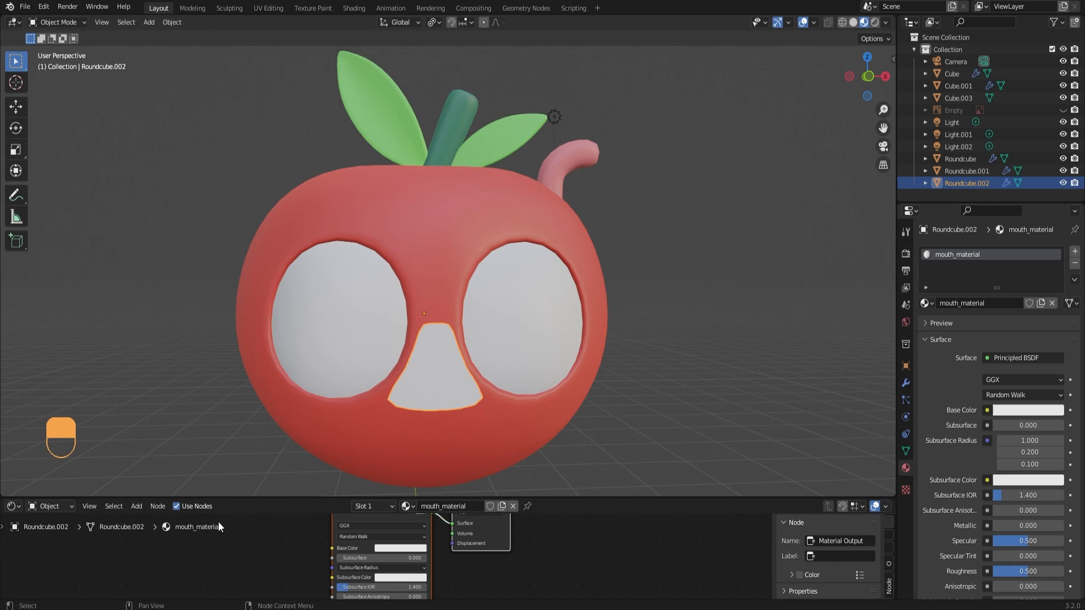
# Select the eyes and enlarge the Shader Editor to show the nodes of eyes_material
pyautogui.click(299, 303)
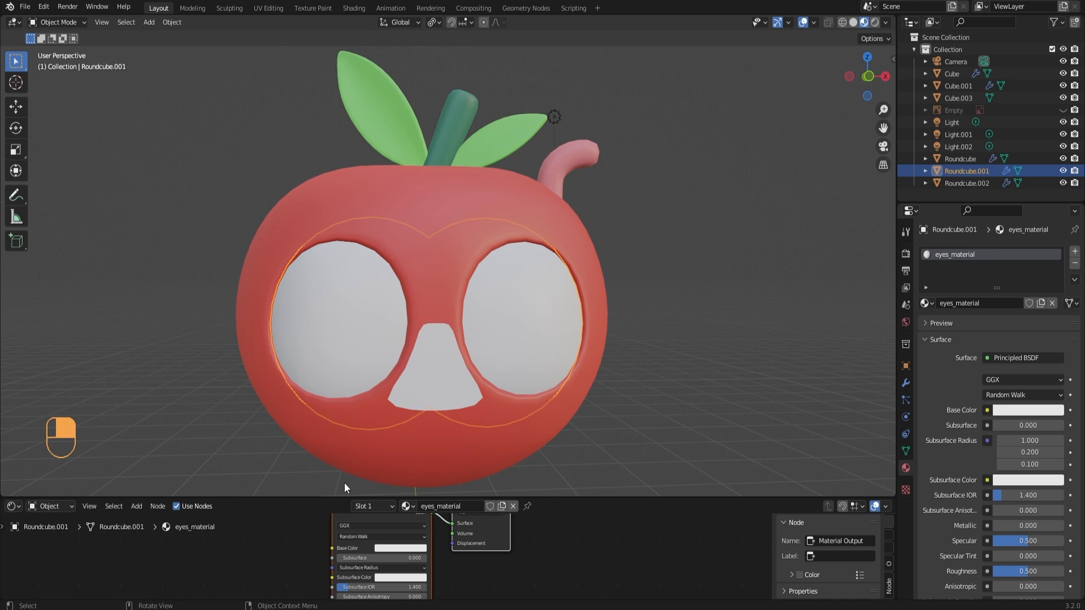
pyautogui.moveTo(336, 499); pyautogui.dragTo(336, 391)
pyautogui.scroll(4, 201, 509)
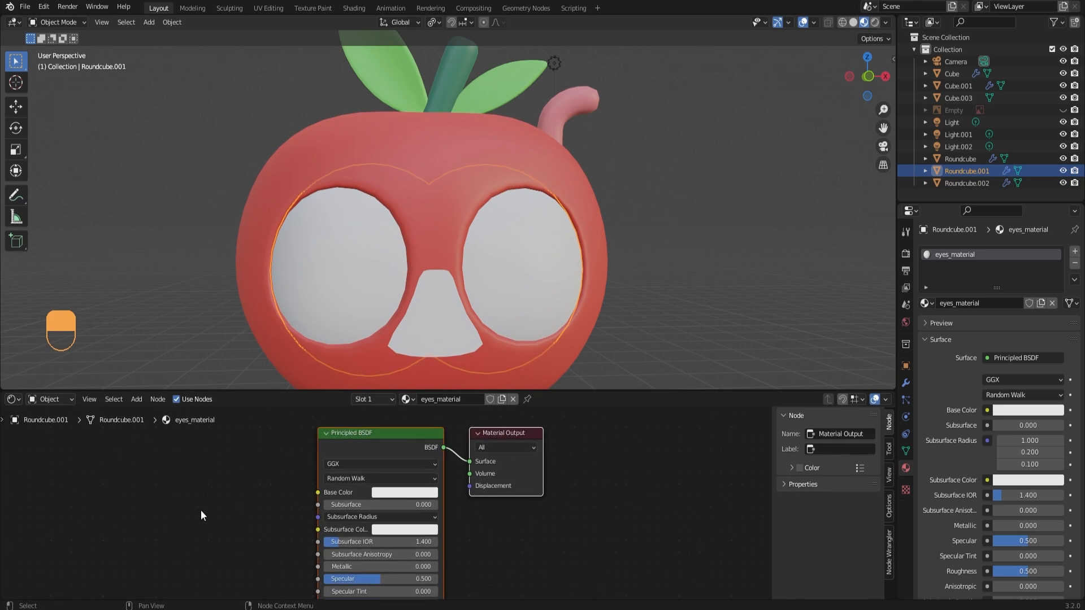
# Add an Image Texture node to eyes_material and place it beside the Principled BSDF
pyautogui.moveTo(207, 498); pyautogui.dragTo(269, 523, button='middle')
pyautogui.hotkey('shift', 'a')
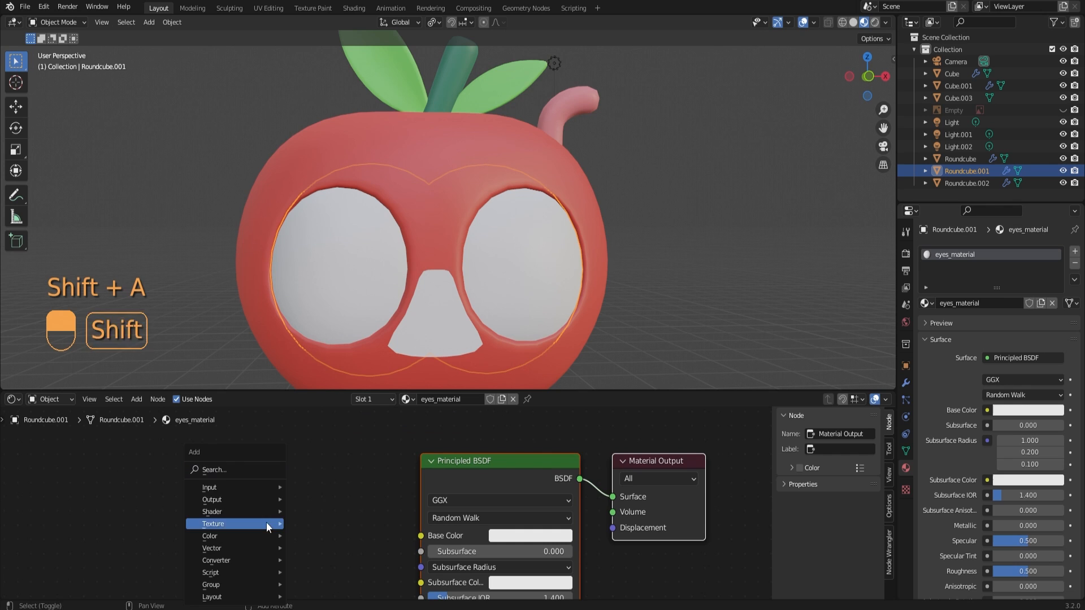
pyautogui.click(241, 470)
pyautogui.write('image')
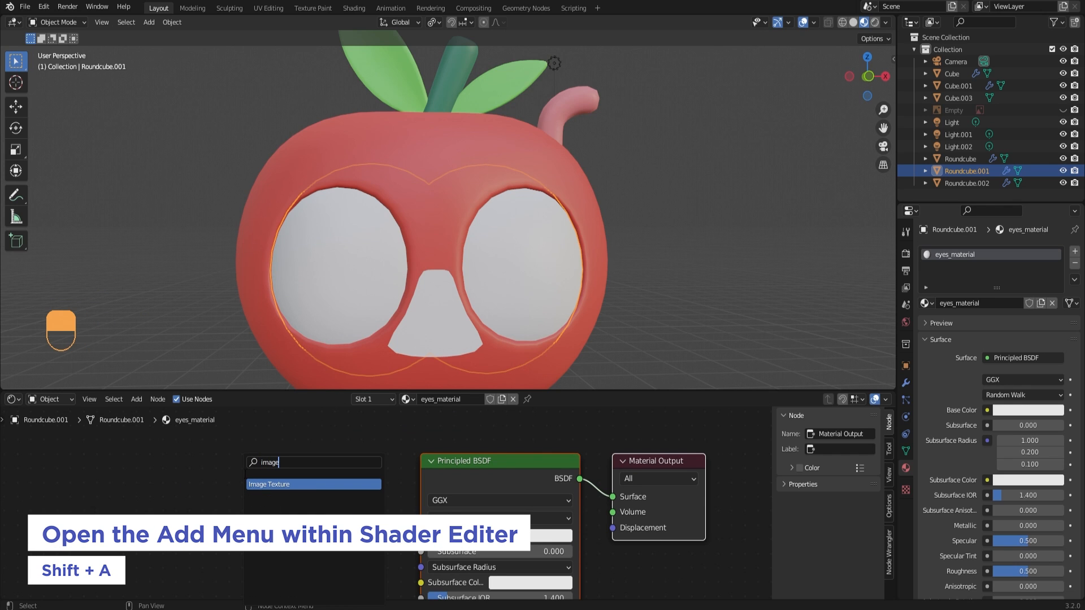
pyautogui.press('Return')
pyautogui.click(243, 463)
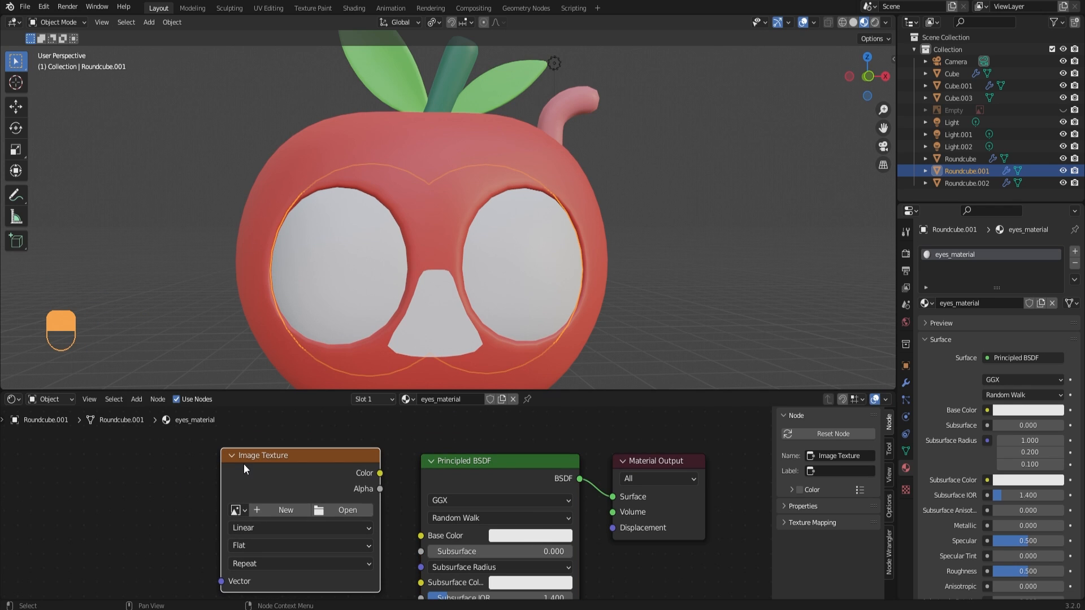
# Start a new image in the Image Texture node, named Eye_Texture, with width and height of 2048 px
pyautogui.click(270, 510)
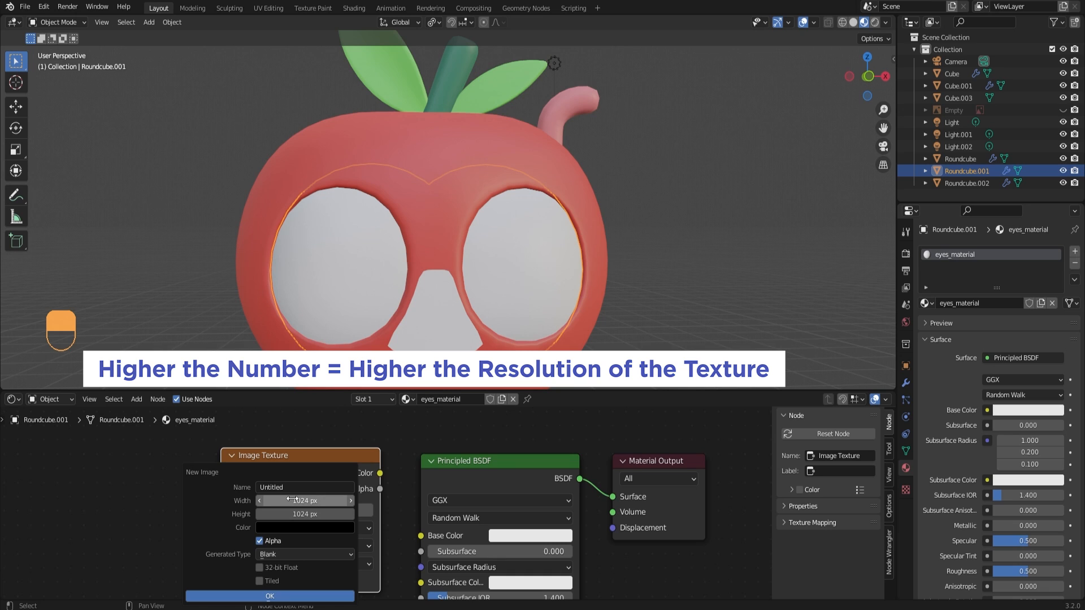
pyautogui.press('ctrl')
pyautogui.press('ctrl')
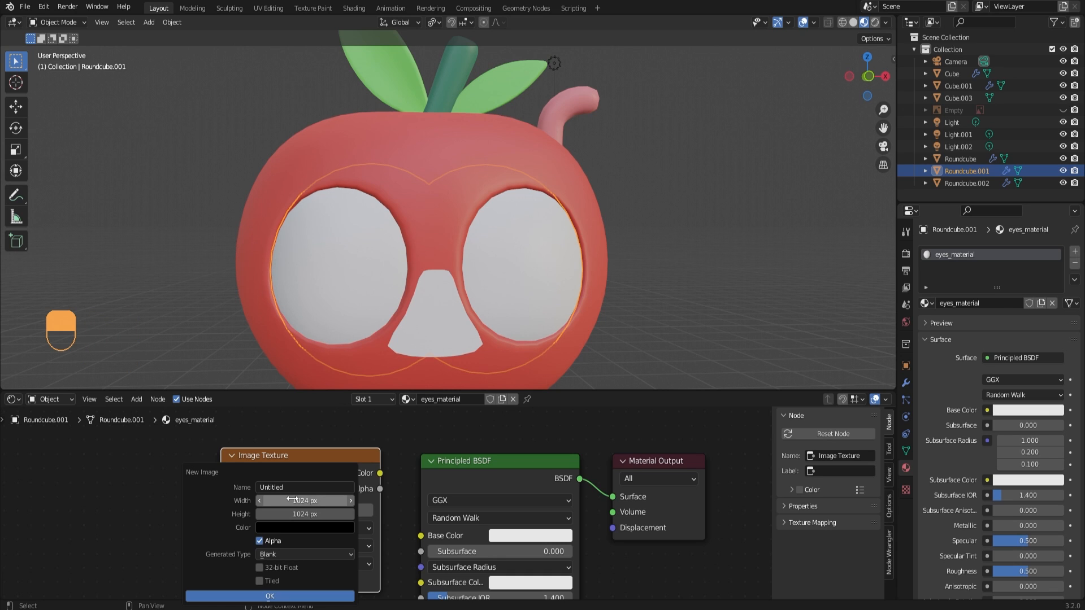
pyautogui.doubleClick(292, 499)
pyautogui.write('2048')
pyautogui.press('Return')
pyautogui.doubleClick(294, 513)
pyautogui.write('2048')
pyautogui.press('Return')
pyautogui.doubleClick(300, 489)
pyautogui.write('Eye_Texture')
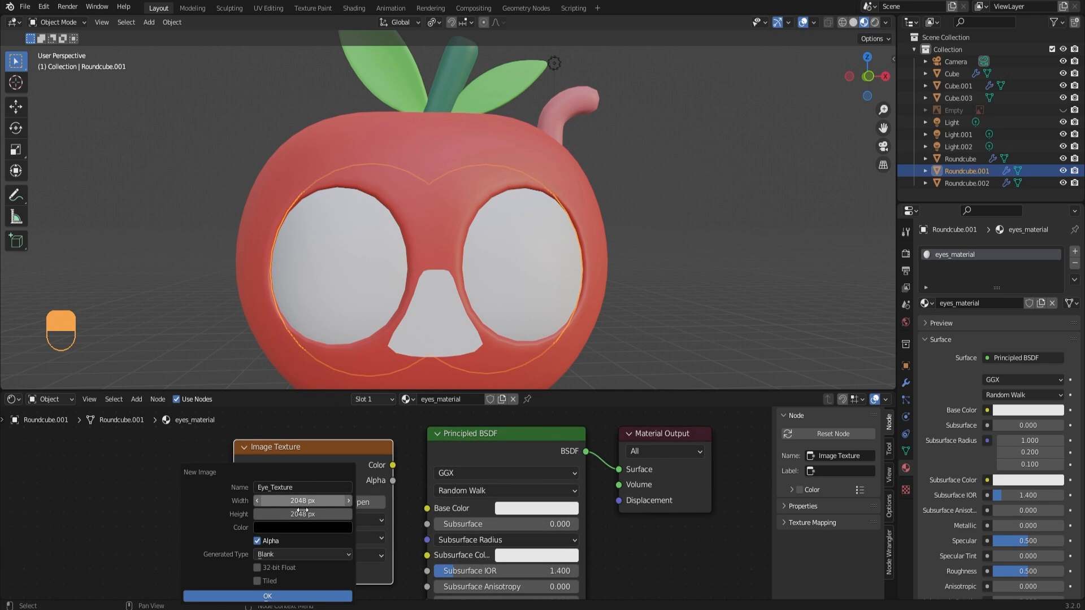
# Create Eye_Texture with a white fill and connect its Color output to the Principled BSDF's Base Color
pyautogui.click(325, 527)
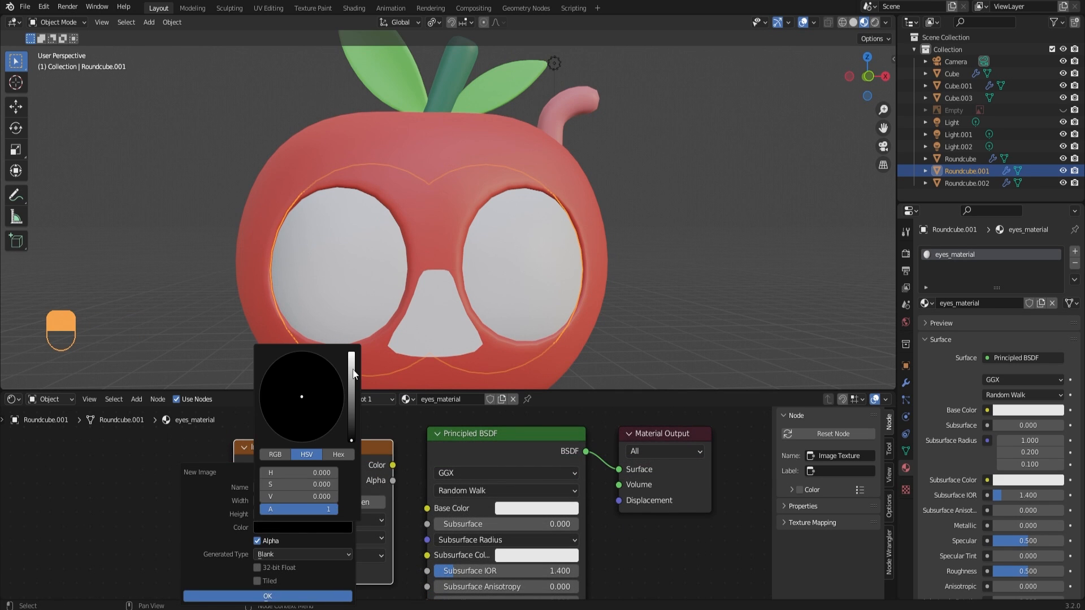
pyautogui.moveTo(353, 373); pyautogui.dragTo(351, 353)
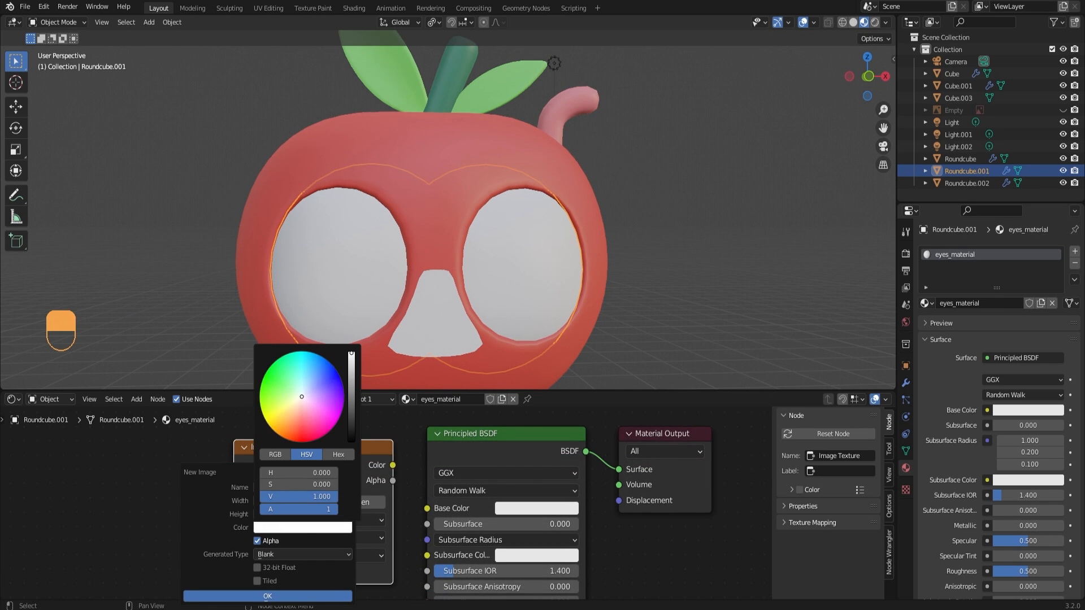
pyautogui.click(248, 596)
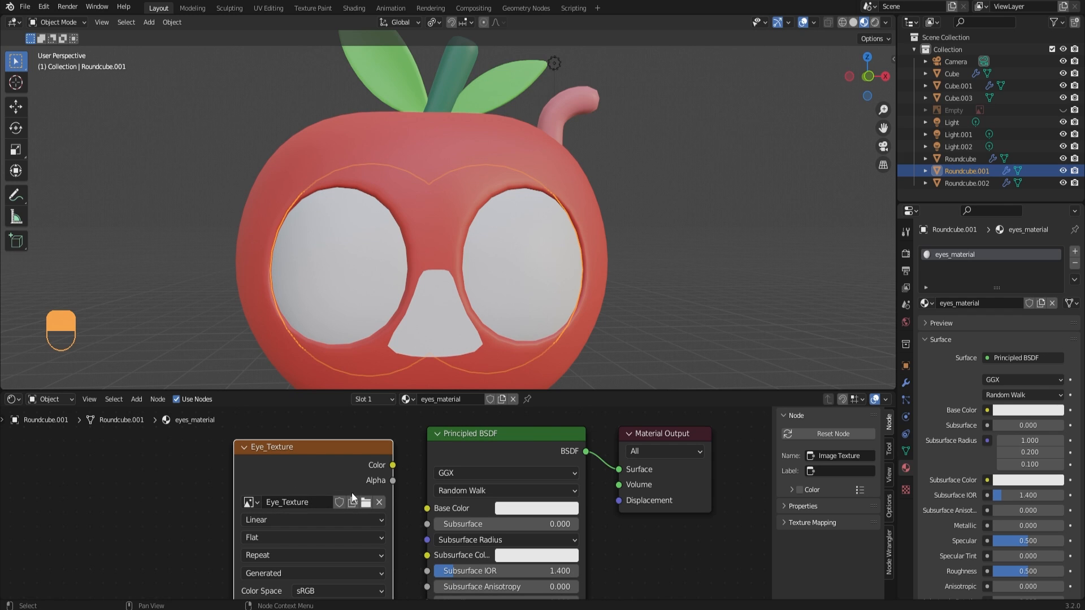
pyautogui.moveTo(394, 469); pyautogui.dragTo(419, 504)
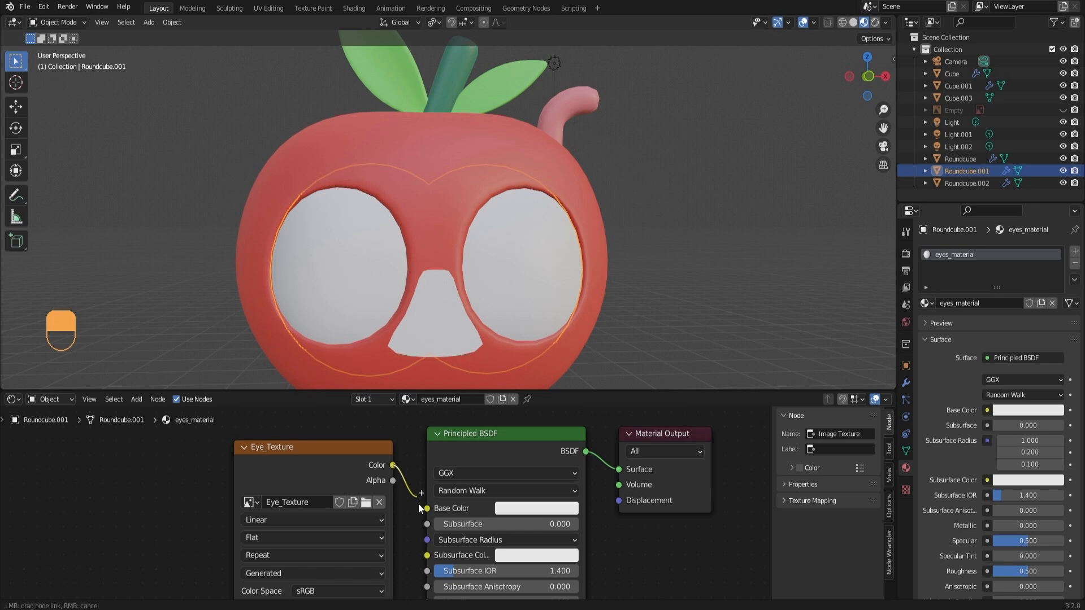
pyautogui.moveTo(418, 503); pyautogui.dragTo(427, 516)
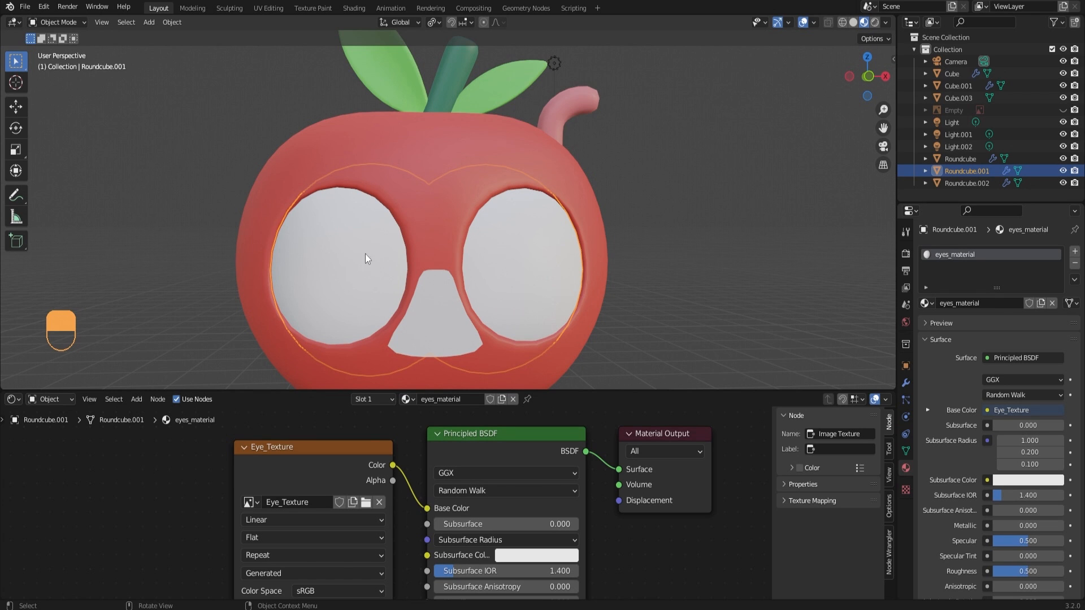
# Select the mouth patch and add an Image Texture node beside the Principled BSDF in mouth_material
pyautogui.click(436, 314)
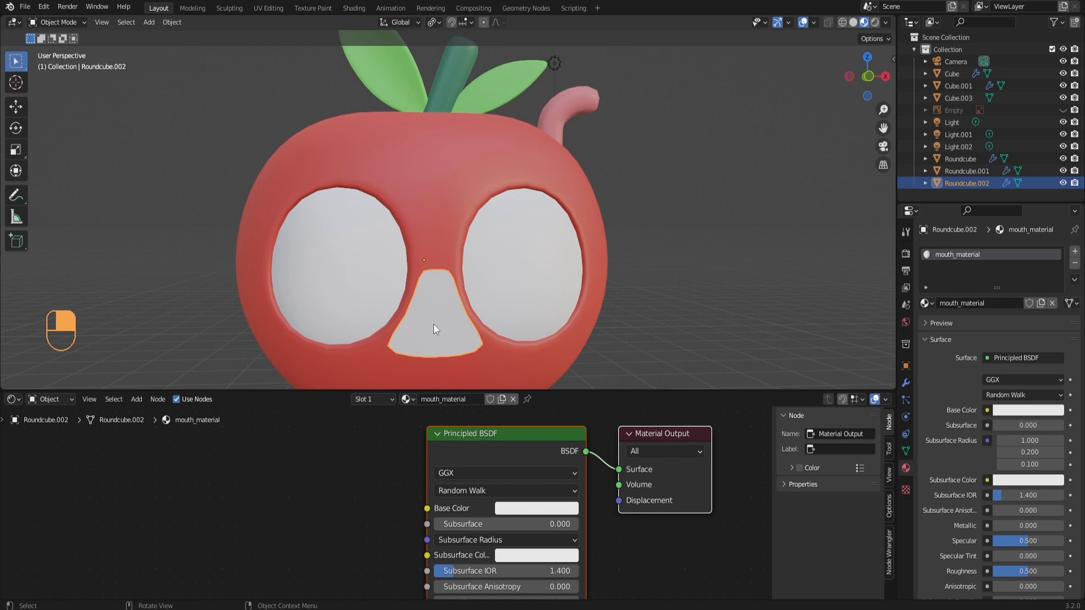
pyautogui.hotkey('shift', 'a')
pyautogui.moveTo(262, 483)
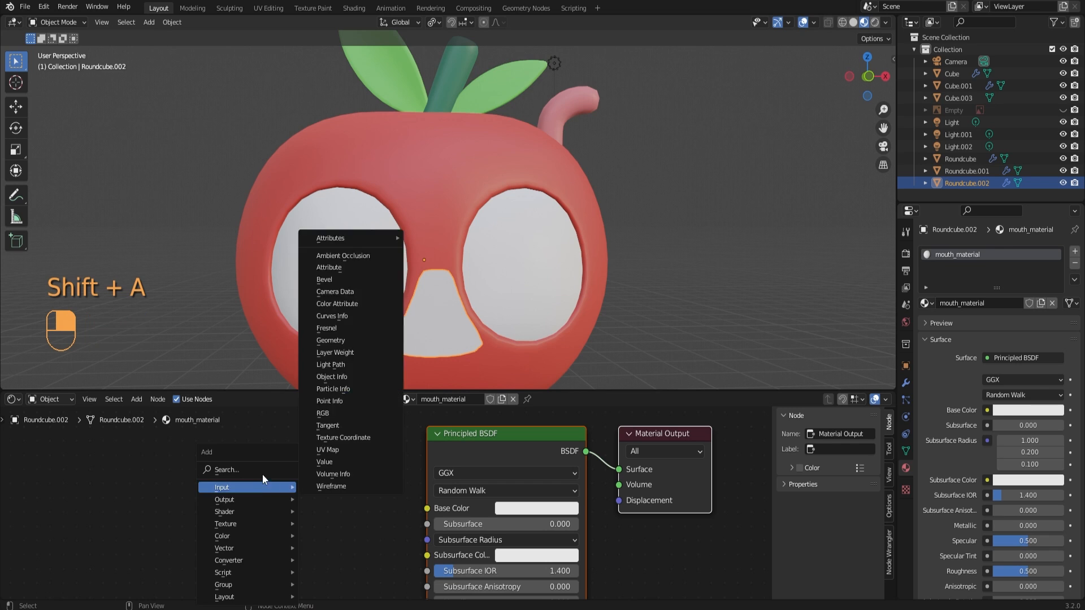
pyautogui.write('image')
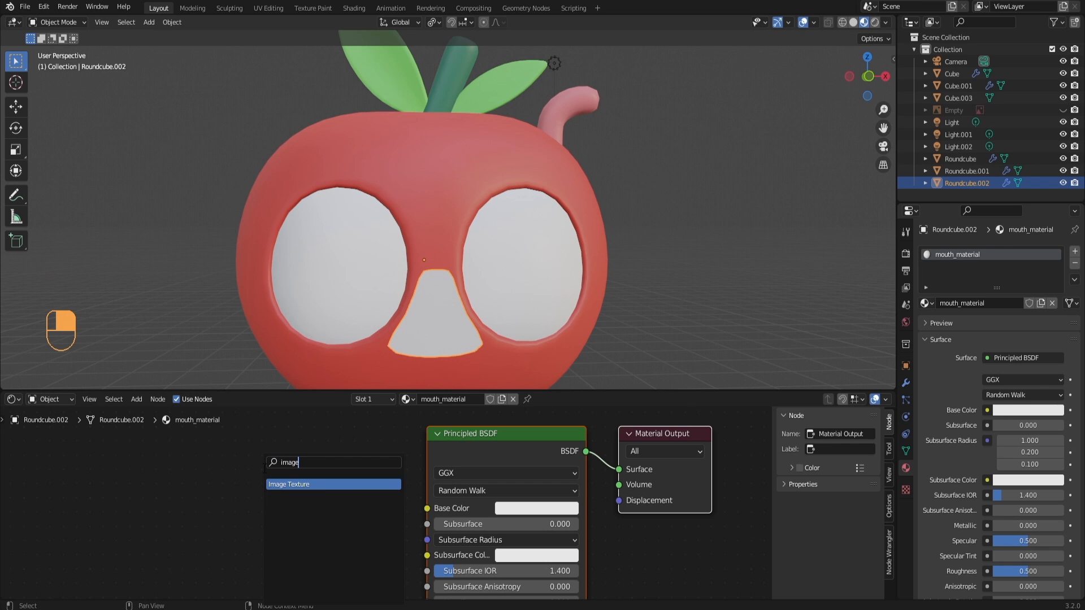
pyautogui.click(277, 484)
pyautogui.click(223, 471)
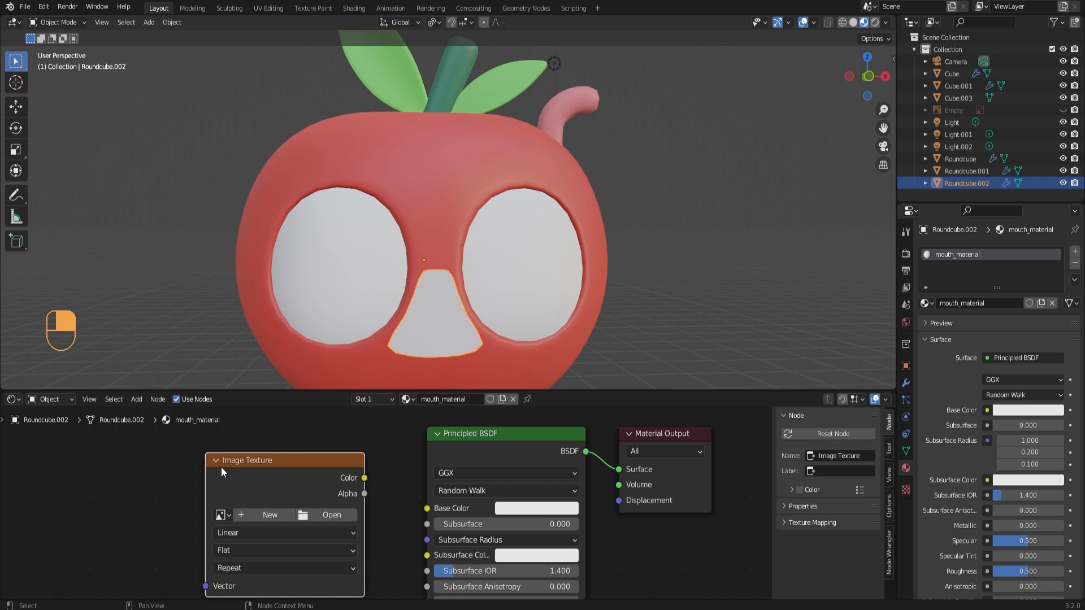
# Create a white 2048 px image named Mouth_Texture in the new node and connect its Color output to Base Color
pyautogui.click(249, 517)
pyautogui.click(267, 481)
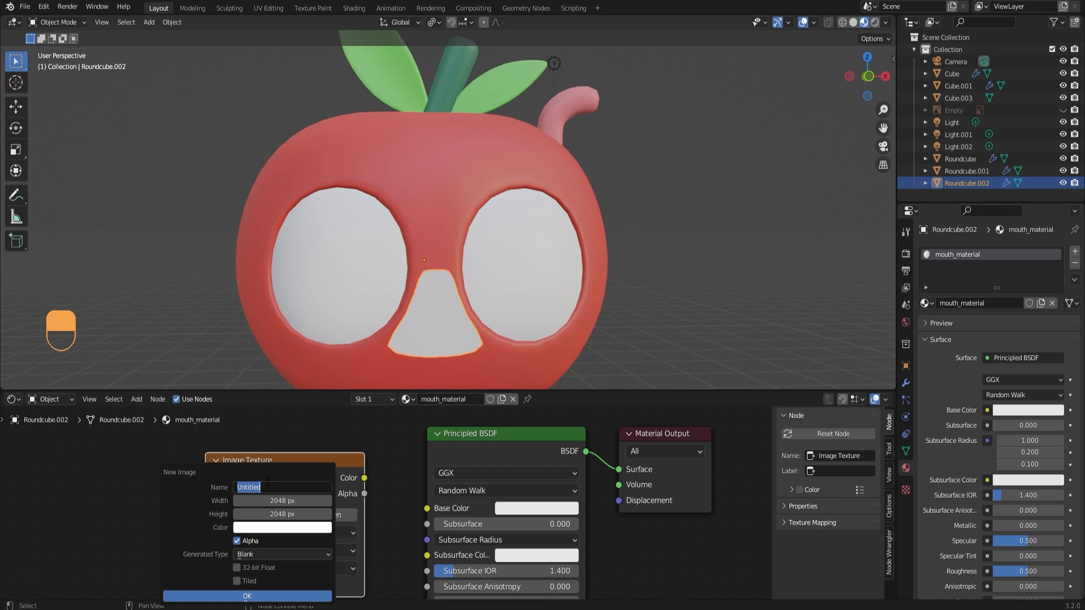
pyautogui.write('Mouth_Texture')
pyautogui.press('Return')
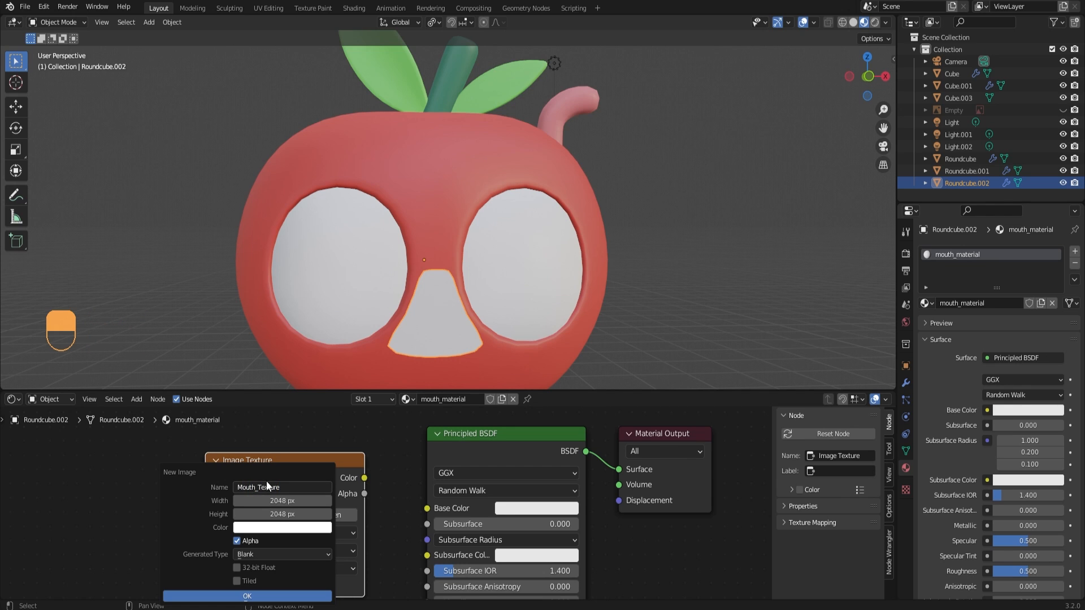
pyautogui.click(240, 596)
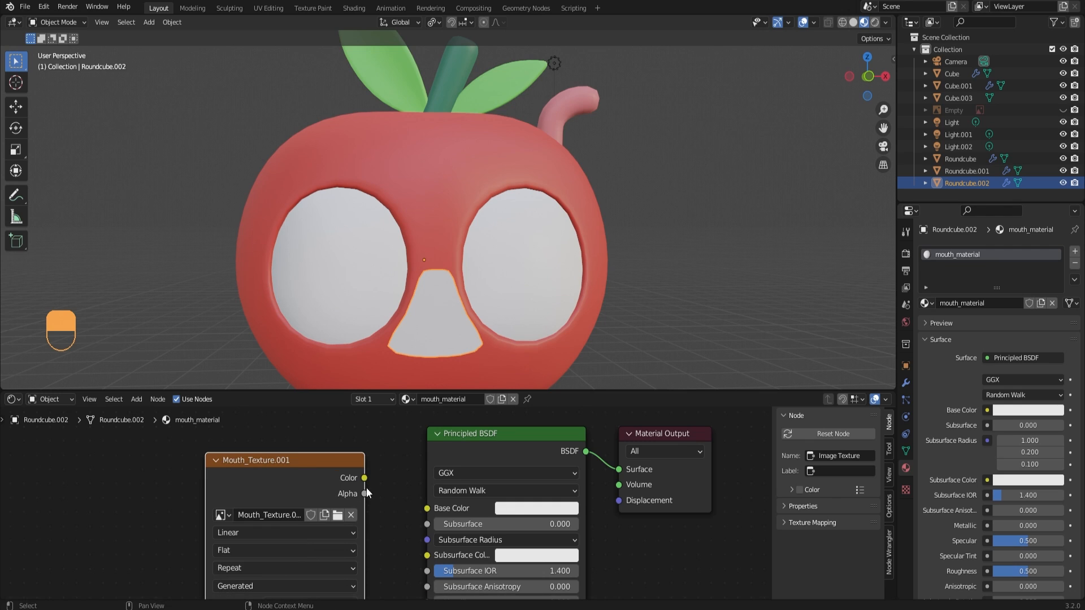
pyautogui.moveTo(364, 478); pyautogui.dragTo(429, 513)
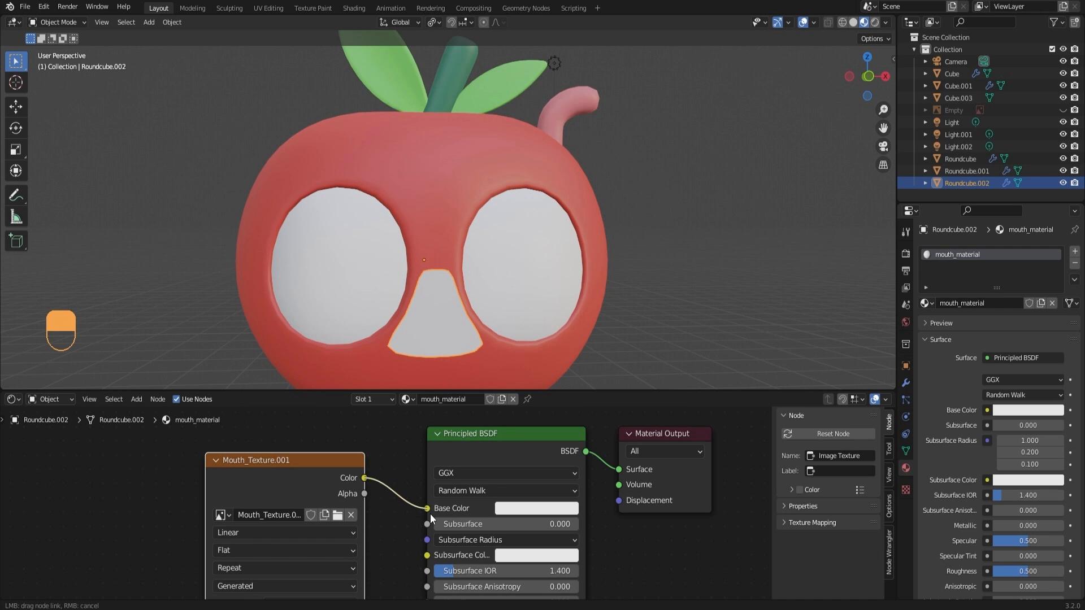
pyautogui.moveTo(430, 514); pyautogui.dragTo(430, 513)
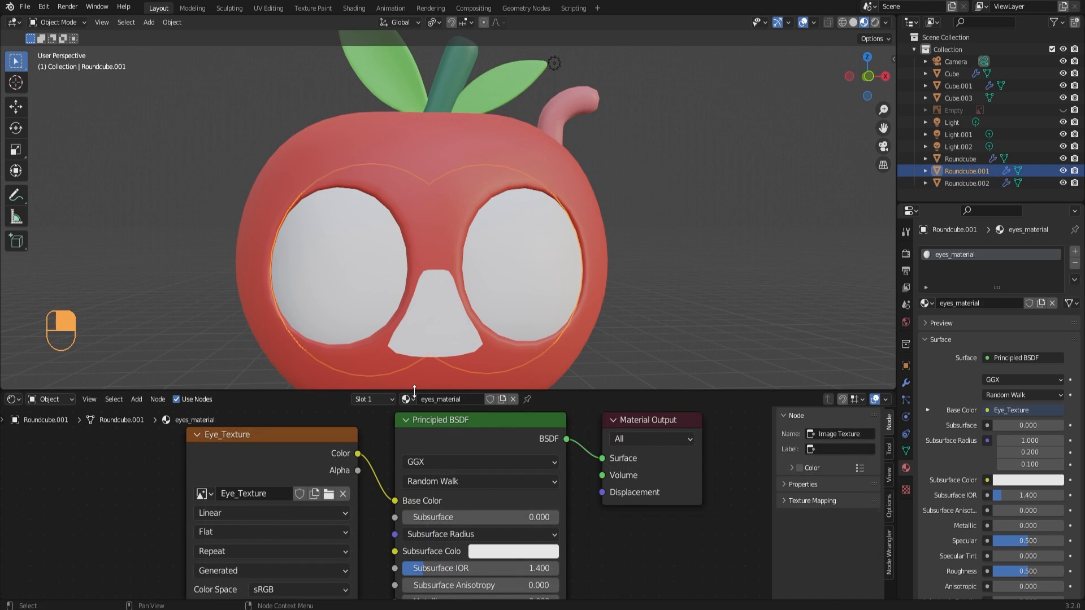
# Shrink the Shader Editor to enlarge the 3D viewport, and switch the eyes to Texture Paint mode
pyautogui.moveTo(414, 392); pyautogui.dragTo(419, 552)
pyautogui.moveTo(535, 274); pyautogui.dragTo(513, 271, button='middle')
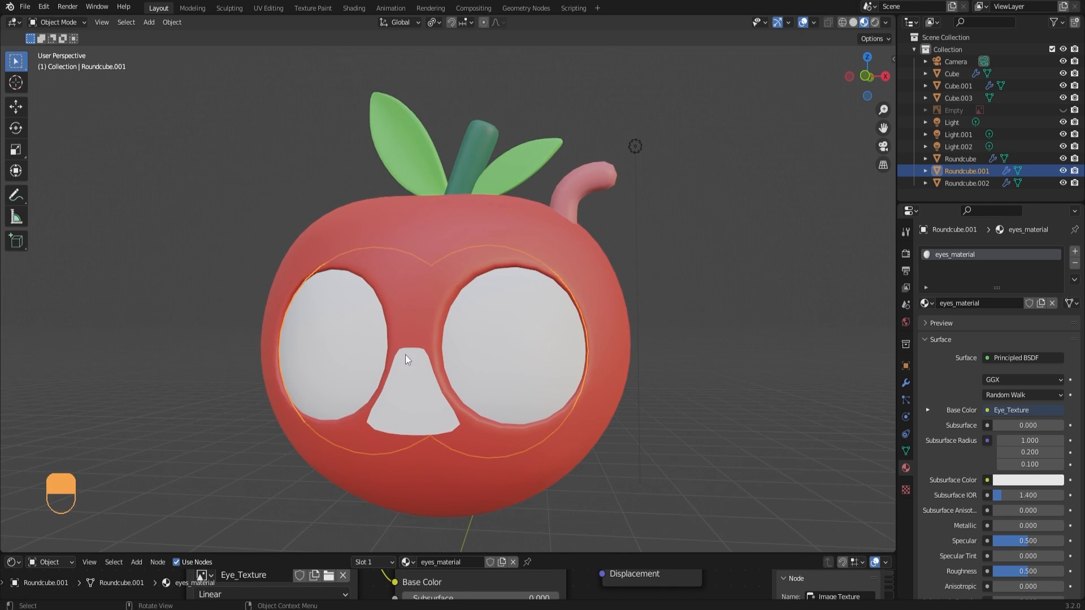
pyautogui.moveTo(405, 359); pyautogui.dragTo(422, 353, button='middle')
pyautogui.press('Tab')
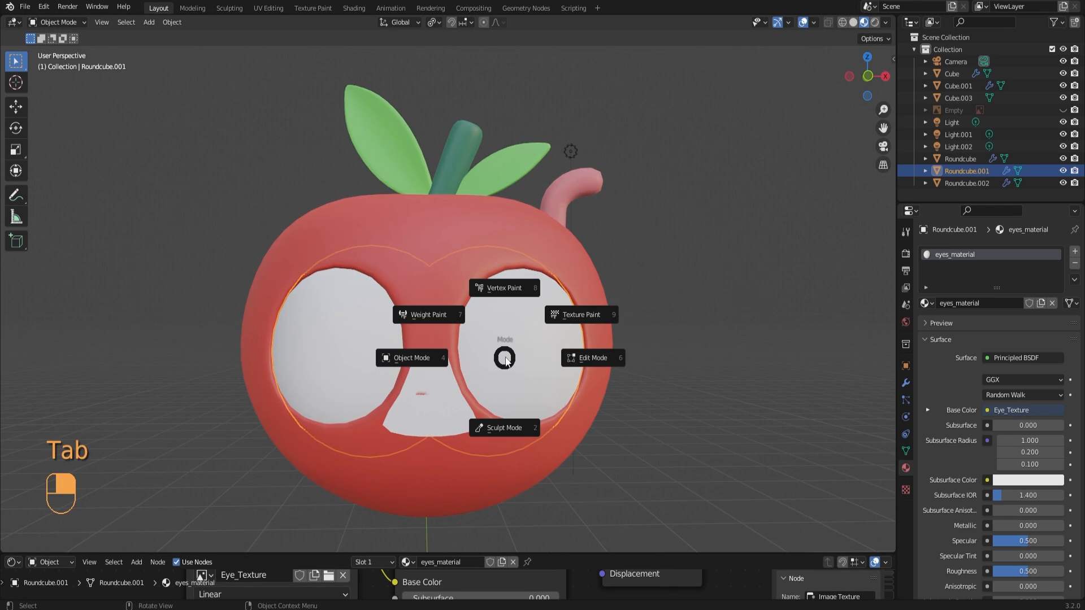
pyautogui.click(564, 316)
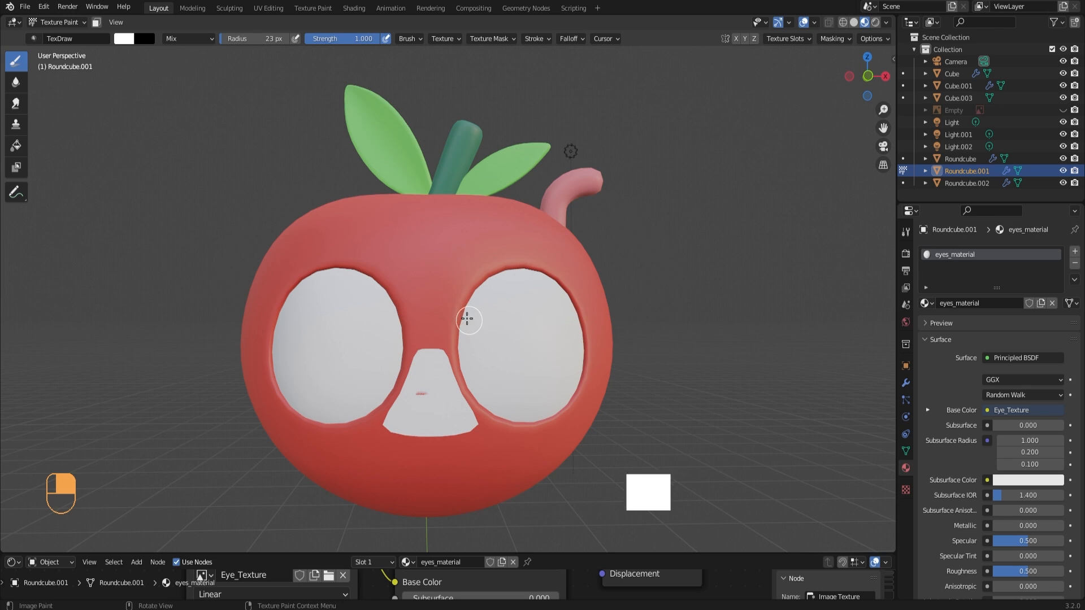
# Show the Draw brush's tool settings in the viewport and set the paint colour to black
pyautogui.press('n')
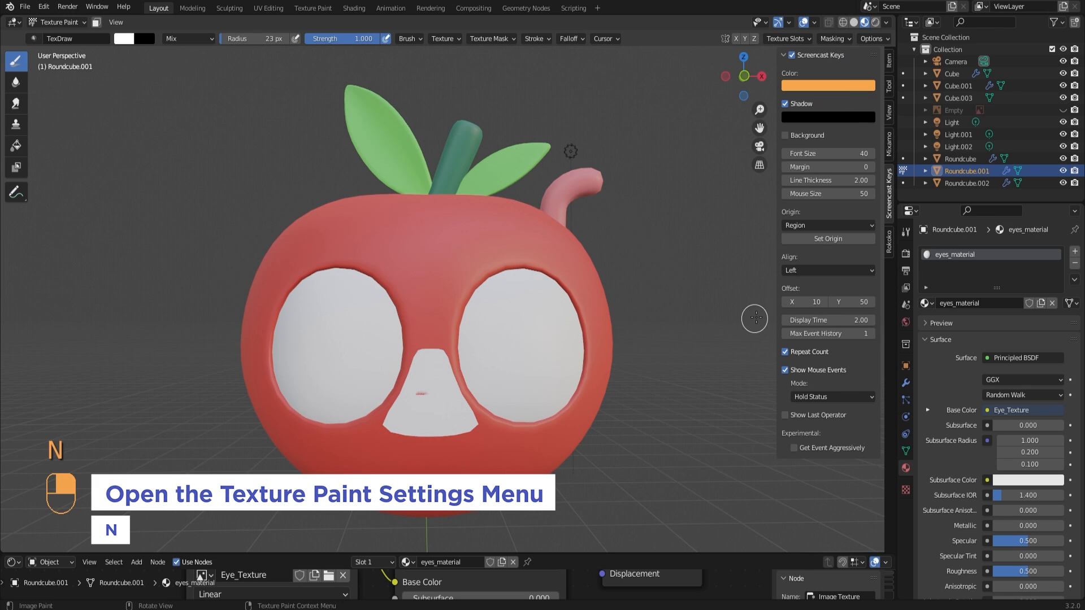
pyautogui.click(889, 90)
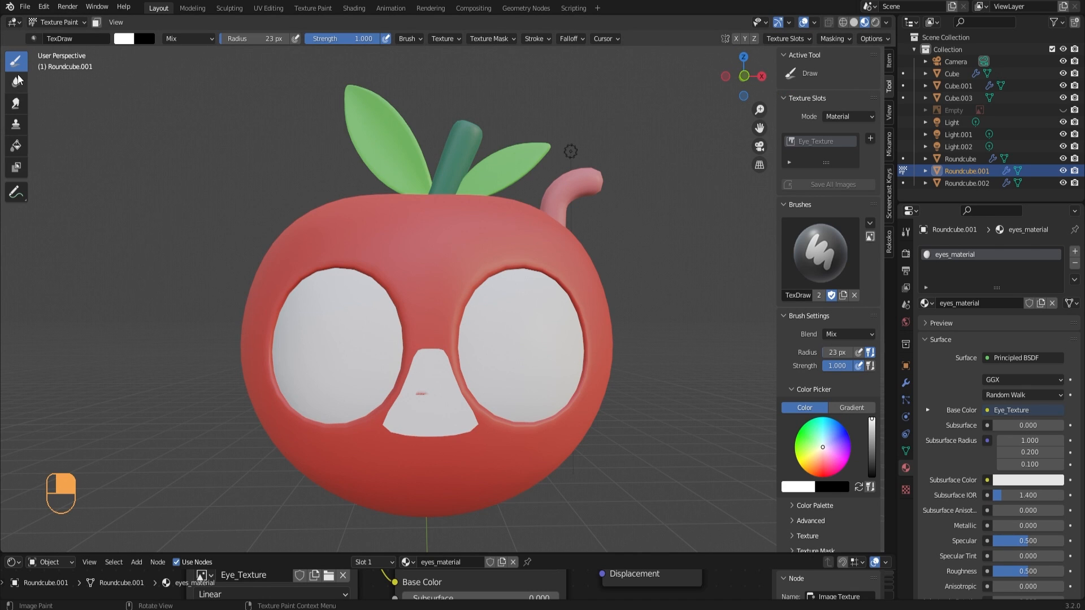
pyautogui.press('t')
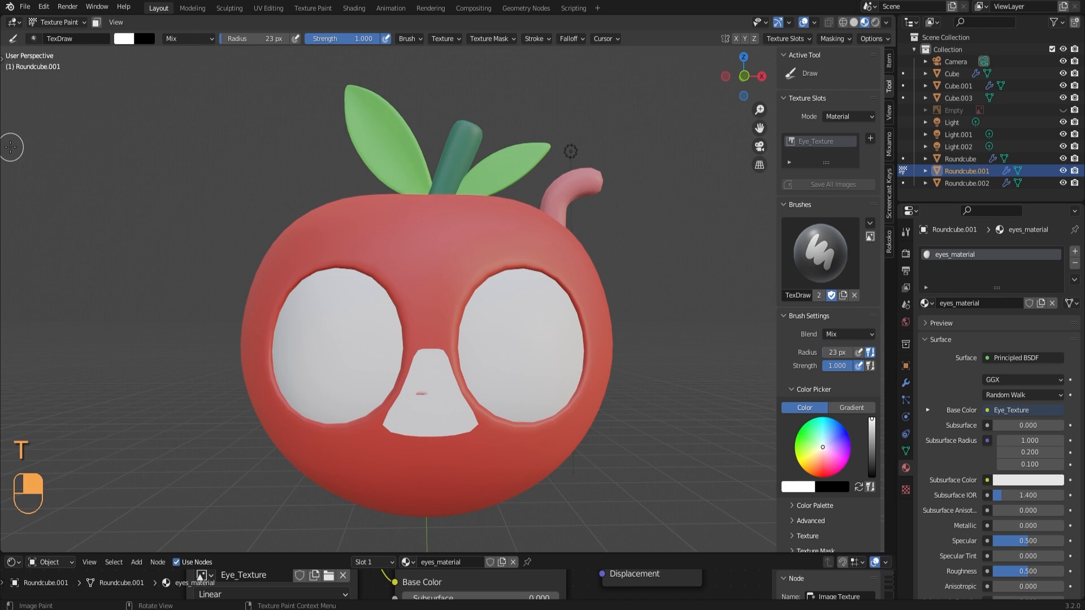
pyautogui.press('t')
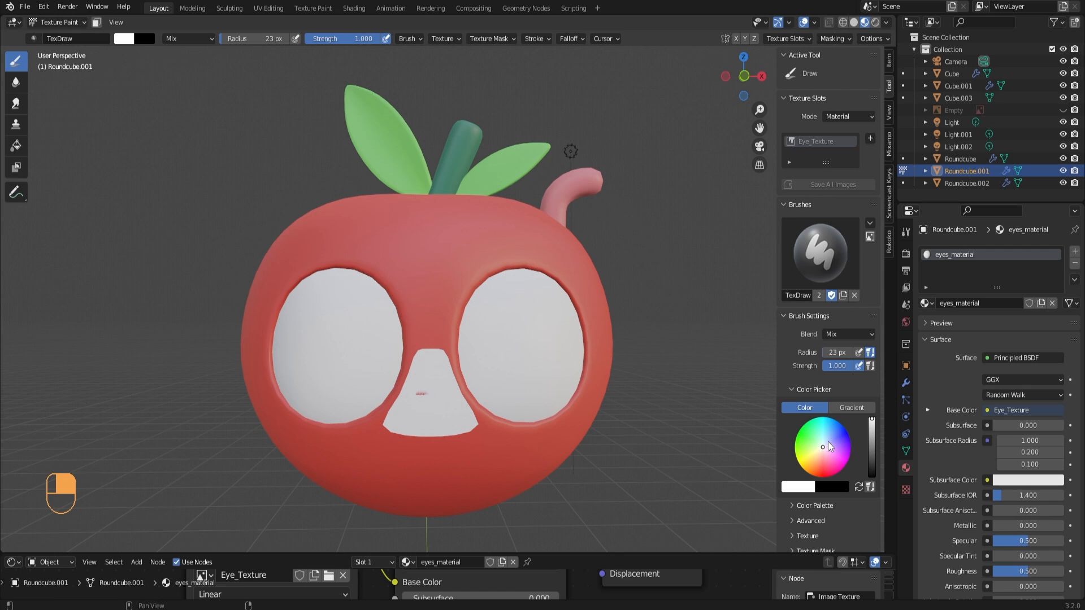
pyautogui.scroll(-4, 836, 373)
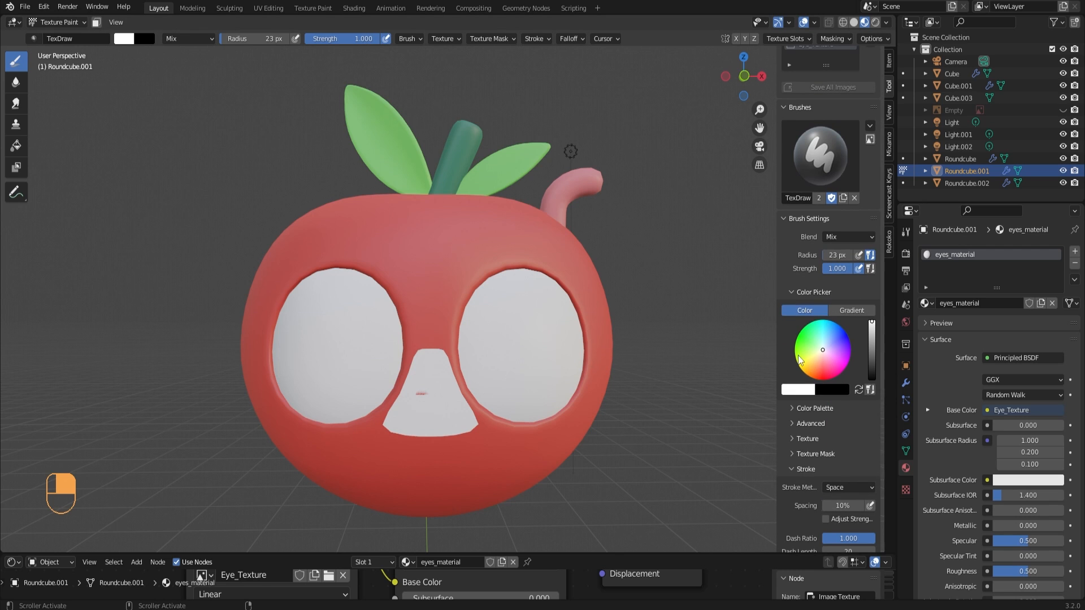
pyautogui.moveTo(872, 328); pyautogui.dragTo(872, 378)
# Turn off Stabilize Stroke and enable mirrored painting across the X axis
pyautogui.scroll(-1, 863, 448)
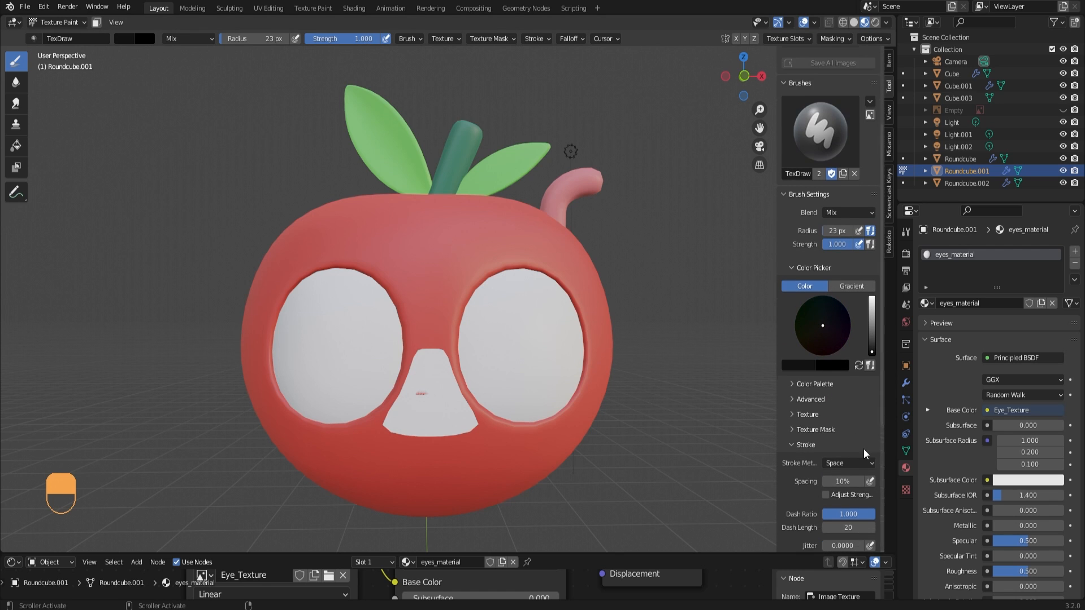
pyautogui.scroll(-8, 859, 444)
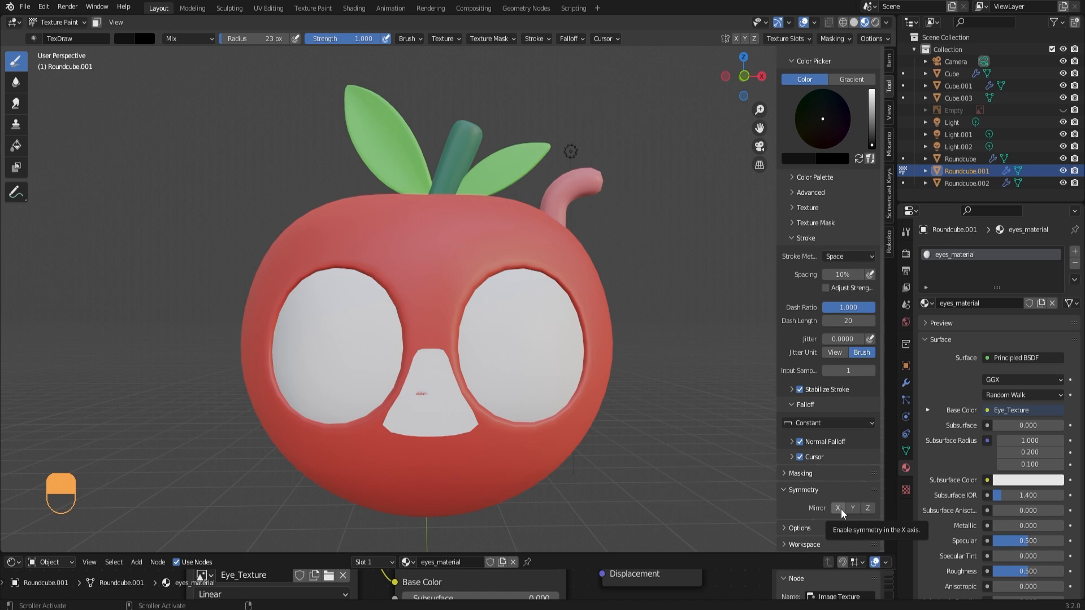
pyautogui.click(840, 508)
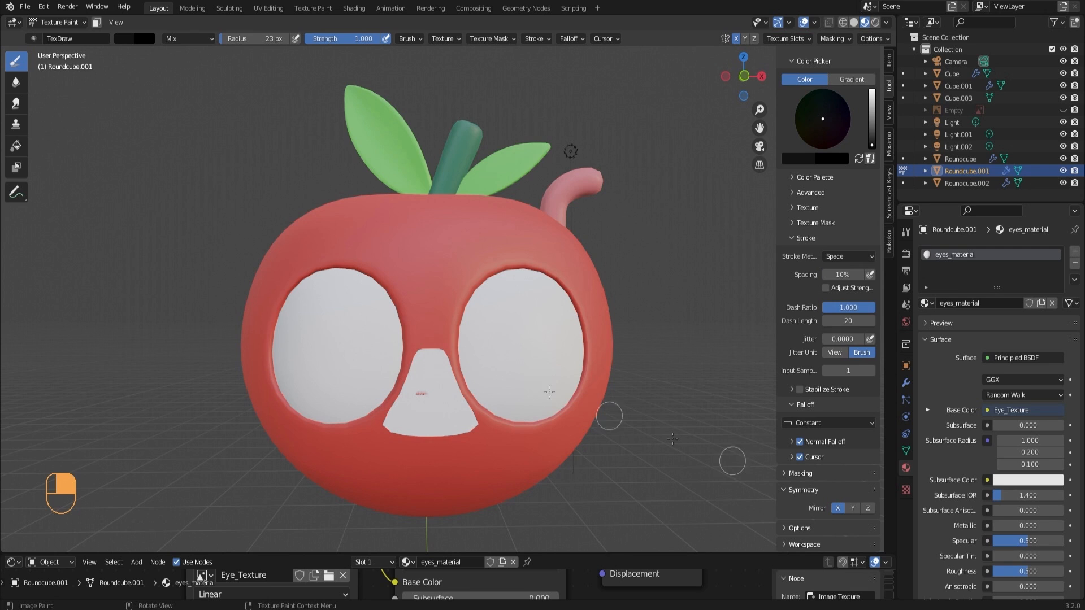
# Dab a mirrored black pupil onto the eyes and enlarge the brush radius to 84 px
pyautogui.click(509, 347)
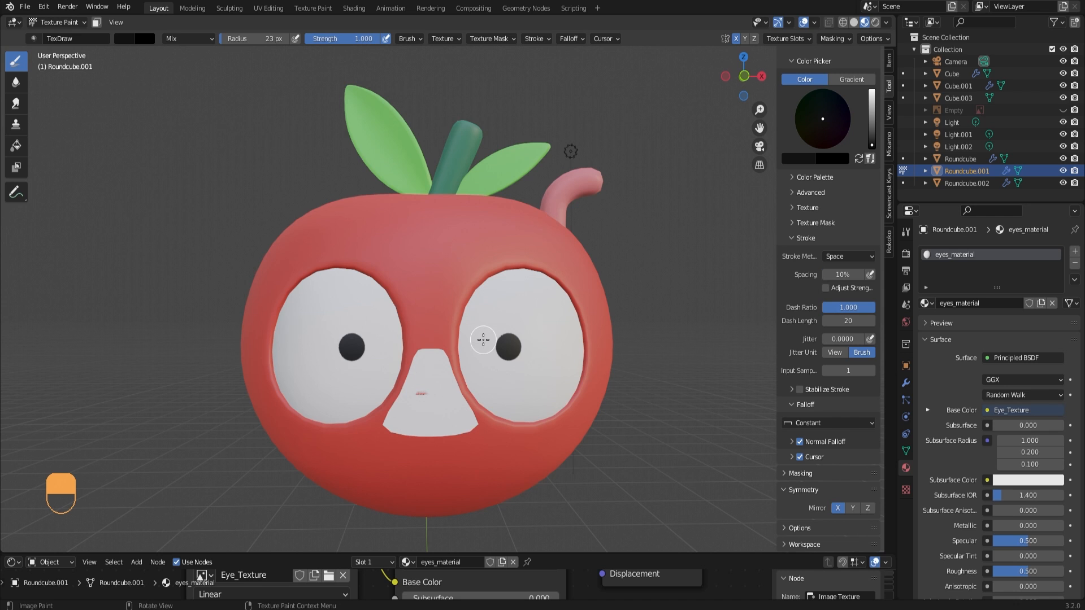
pyautogui.press('f')
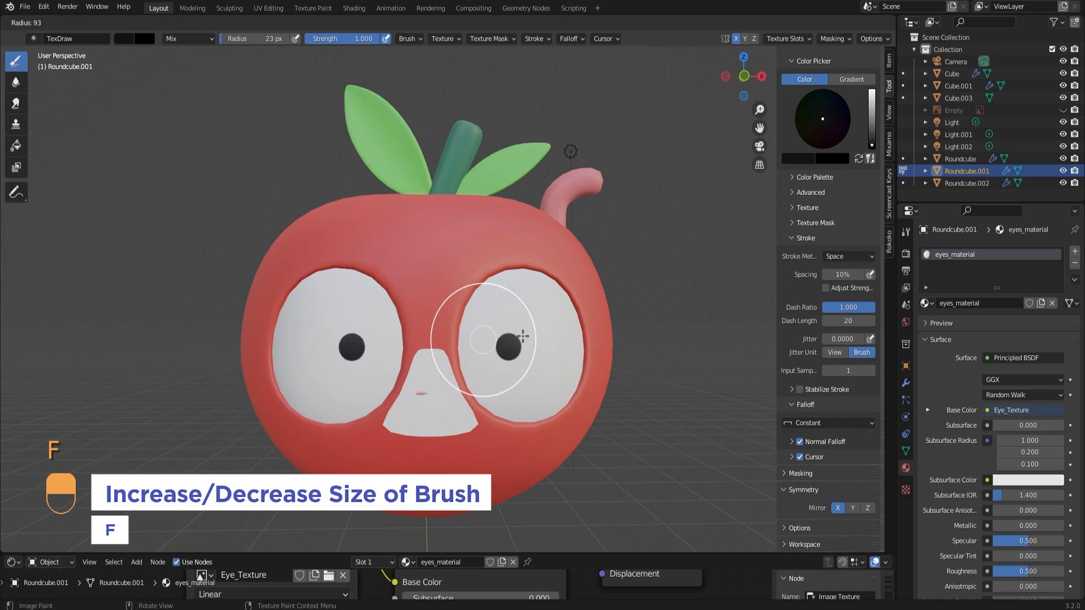
pyautogui.click(515, 338)
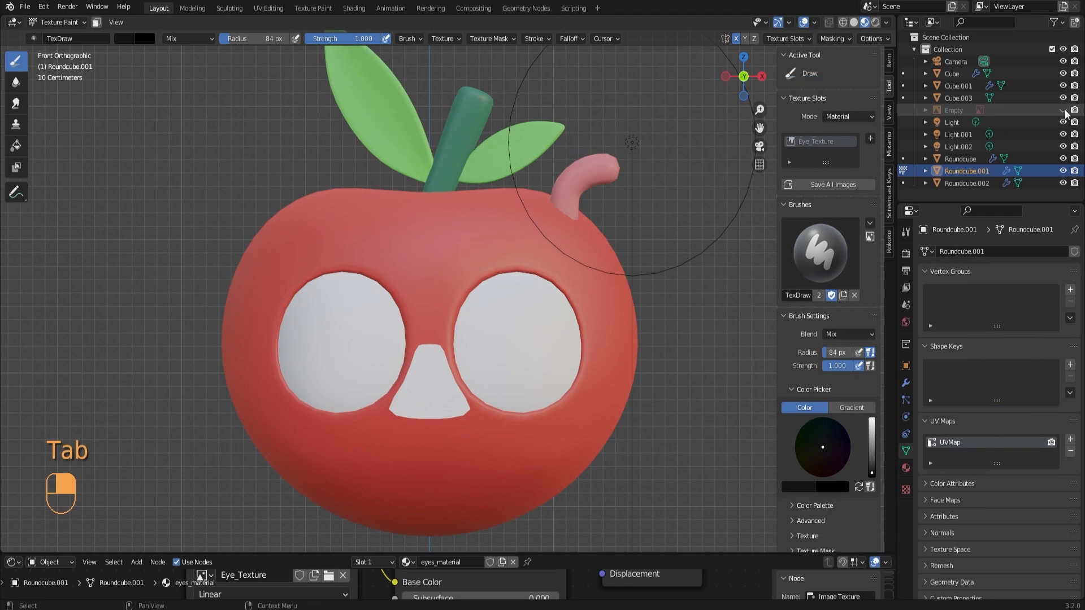
# Unhide the Empty reference image over the apple's face in the front view
pyautogui.click(1064, 111)
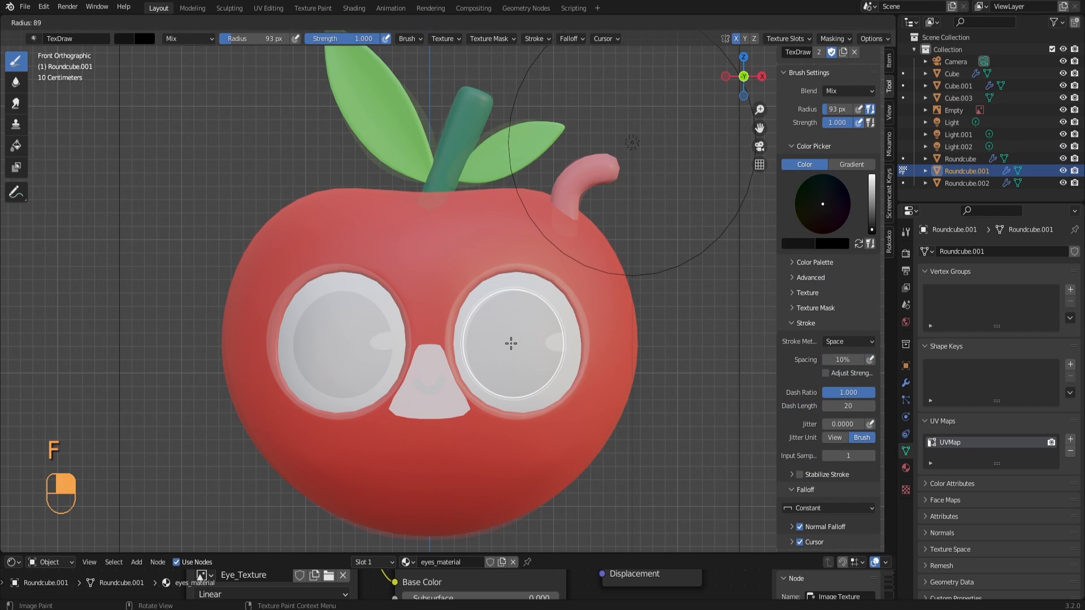
# Set the brush radius to 89 px and dab mirrored black pupils onto both eyes, matching the reference
pyautogui.click(510, 344)
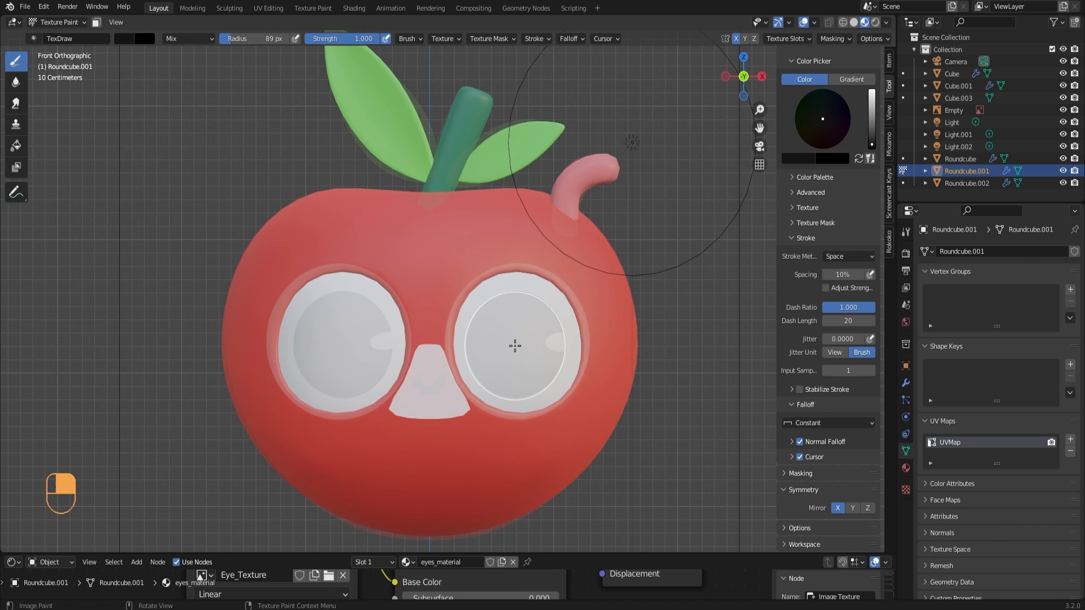
pyautogui.click(515, 346)
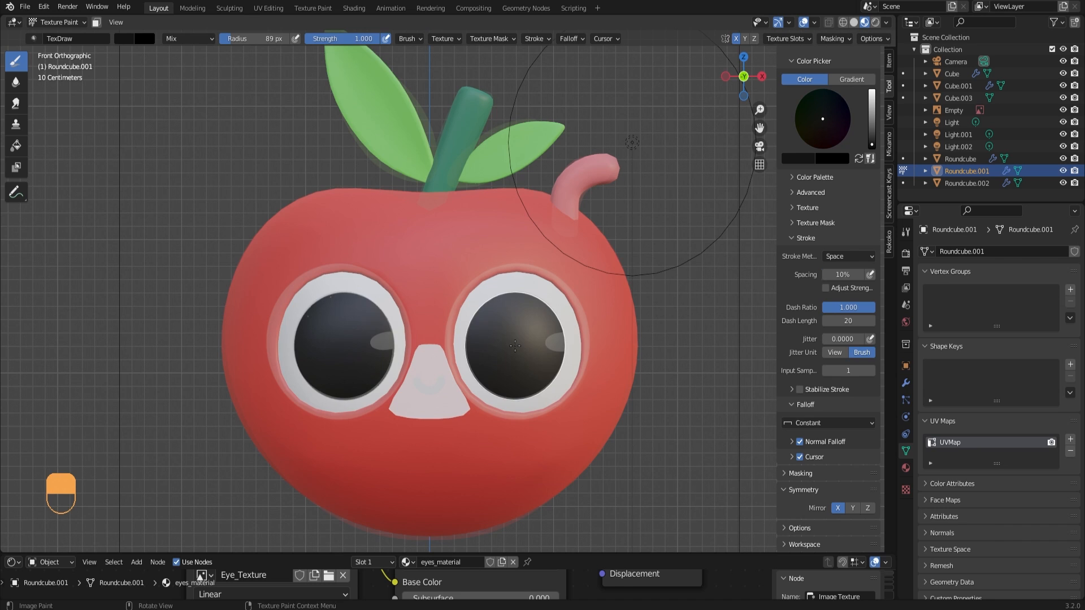
pyautogui.scroll(-1, 847, 427)
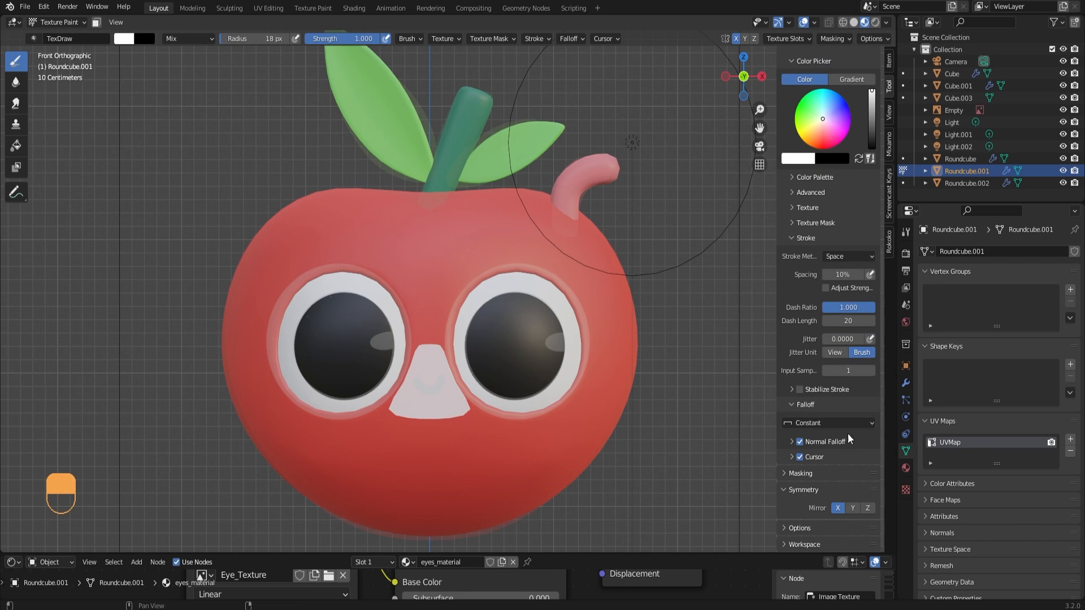
# Turn off X mirroring and paint white highlights on the pupils with an 18 px brush, following the reference
pyautogui.click(839, 508)
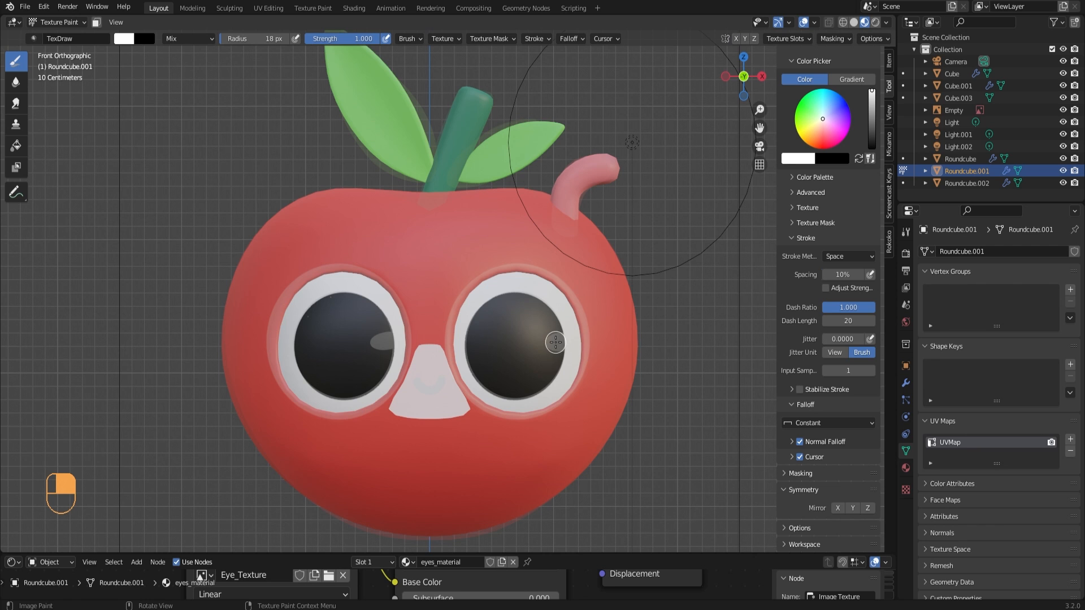
pyautogui.moveTo(556, 342); pyautogui.dragTo(557, 343)
pyautogui.hotkey('ctrl', 'z')
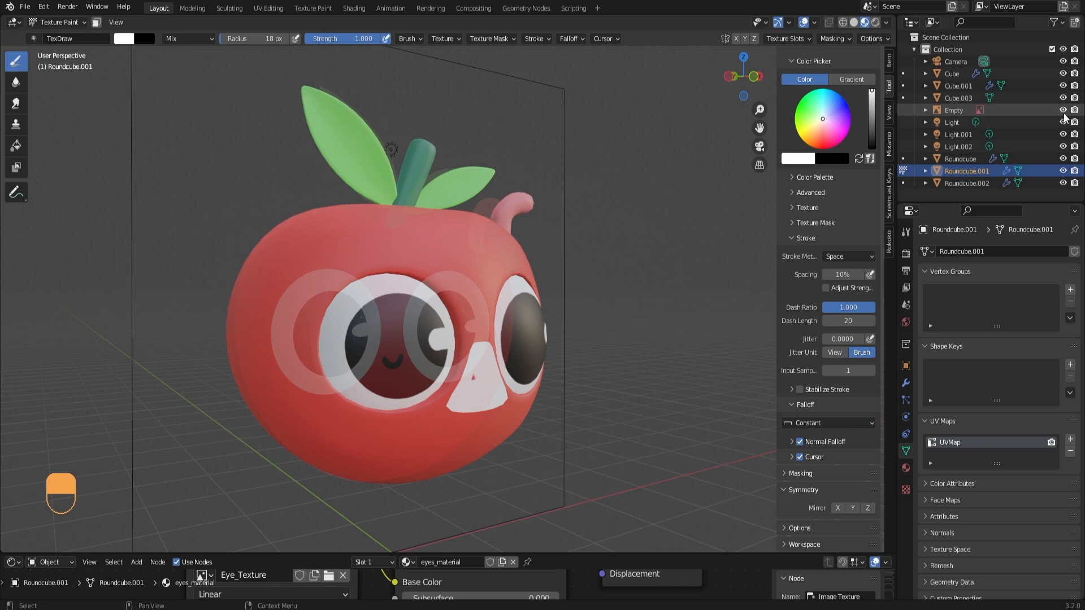
# Hide the Empty reference image and check the painted eyes on the apple
pyautogui.click(1064, 110)
pyautogui.scroll(-5, 615, 295)
pyautogui.moveTo(615, 295); pyautogui.dragTo(496, 290, button='middle')
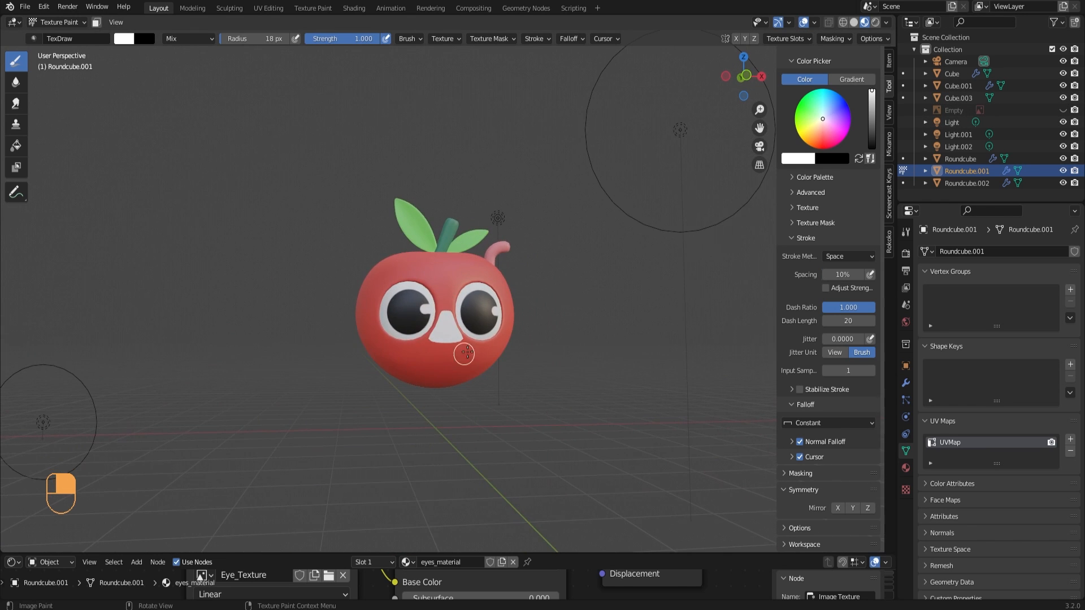
pyautogui.scroll(3, 464, 354)
# Return to Object Mode, select the mouth piece Roundcube.002 and put it into Texture Paint mode
pyautogui.press('Tab')
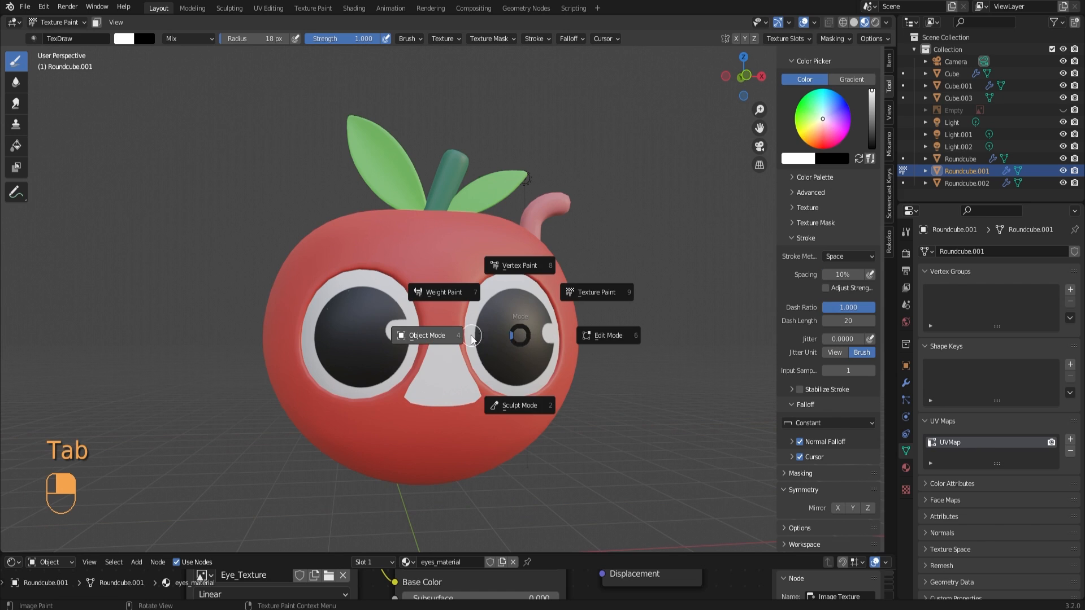
pyautogui.click(471, 338)
pyautogui.click(432, 373)
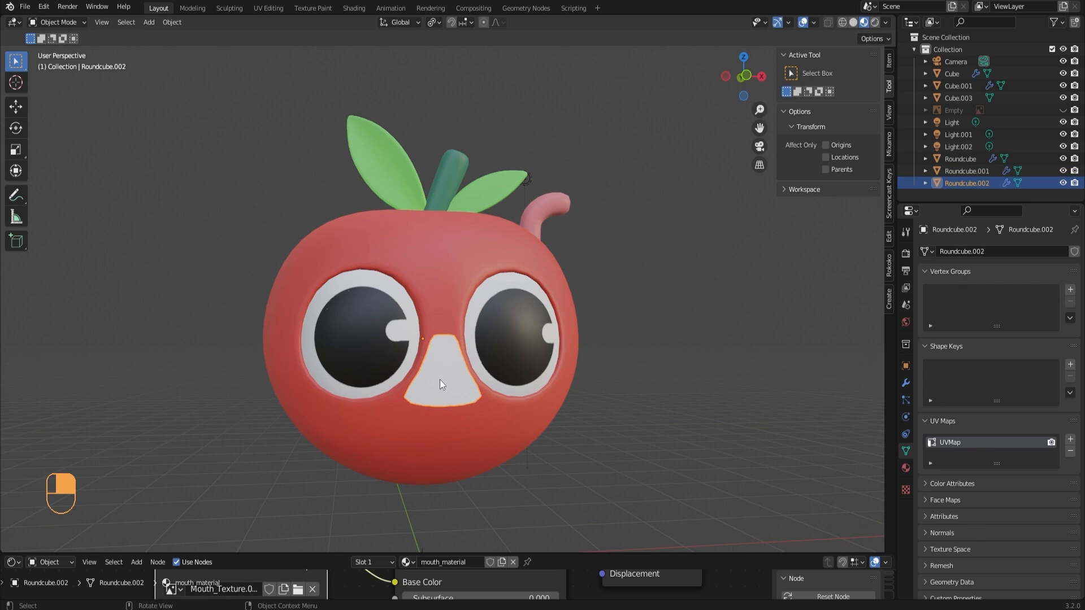
pyautogui.press('Tab')
pyautogui.click(496, 341)
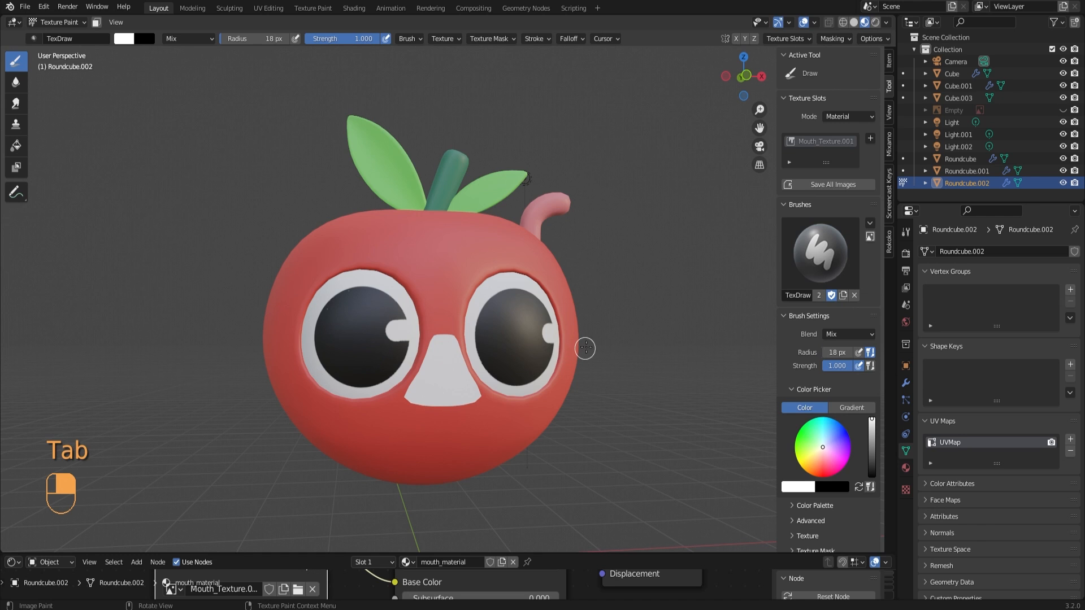
# Set the paint colour to black and show the Empty reference over the mouth piece in the front view
pyautogui.press('KP_1')
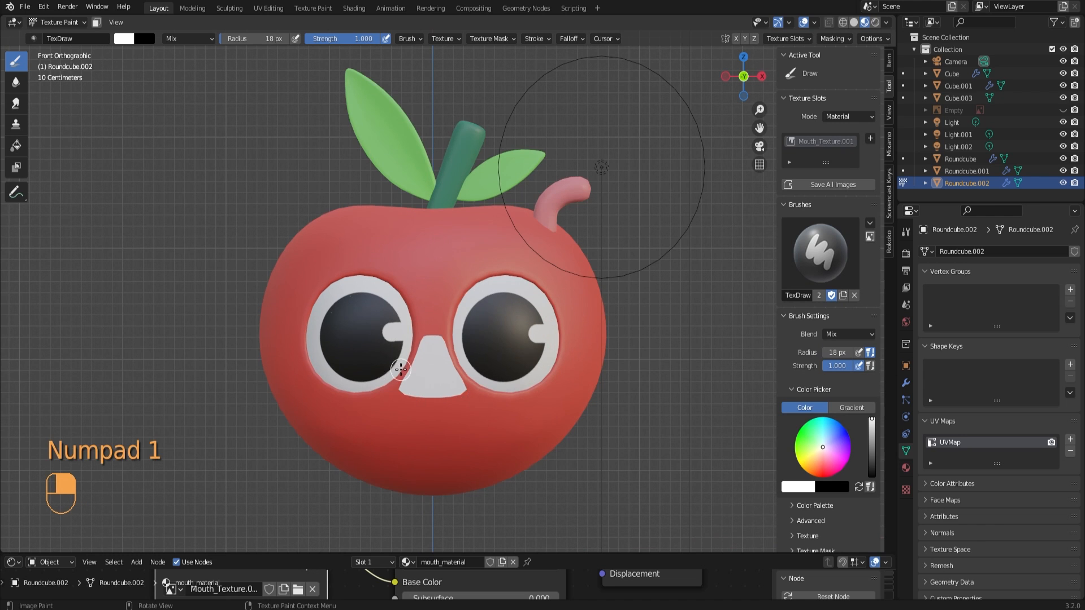
pyautogui.scroll(3, 469, 397)
pyautogui.moveTo(869, 423); pyautogui.dragTo(872, 471)
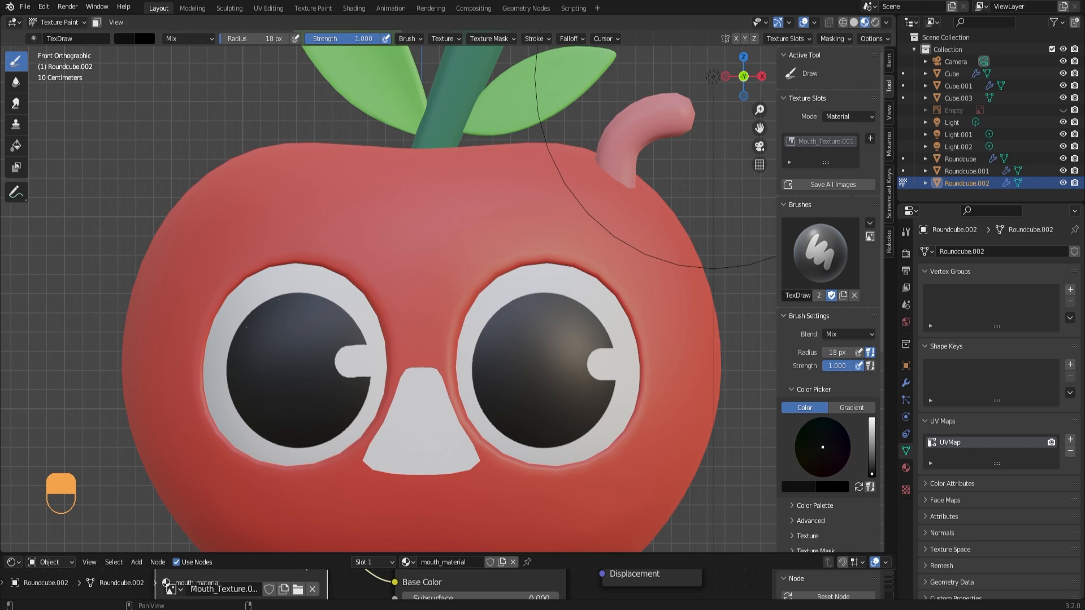
pyautogui.keyDown('shift'); pyautogui.moveTo(422, 390); pyautogui.dragTo(422, 307, button='middle'); pyautogui.keyUp('shift')
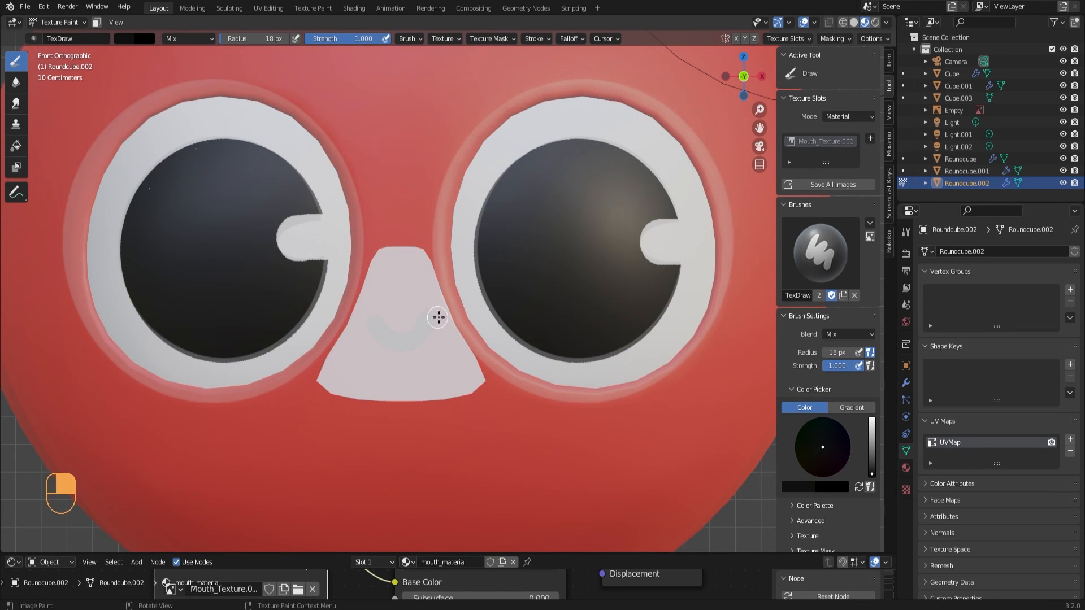
pyautogui.scroll(2, 375, 347)
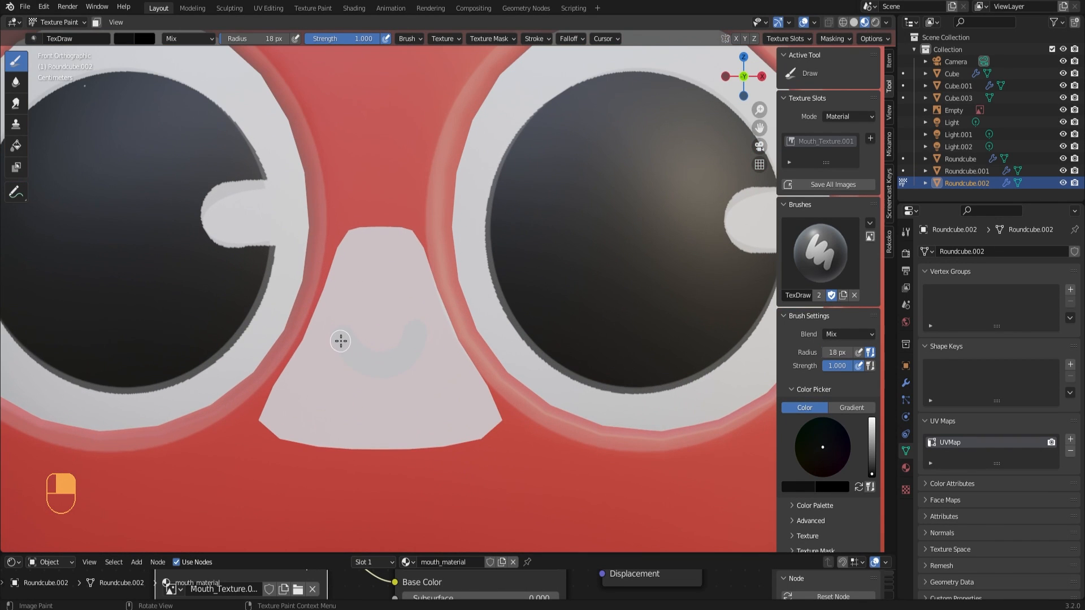
# Try a black smile stroke along the reference mouth without stabilization, and undo it
pyautogui.moveTo(341, 340)
pyautogui.mouseDown()
pyautogui.moveTo(356, 364)
pyautogui.moveTo(415, 353)
pyautogui.moveTo(418, 333)
pyautogui.mouseUp()
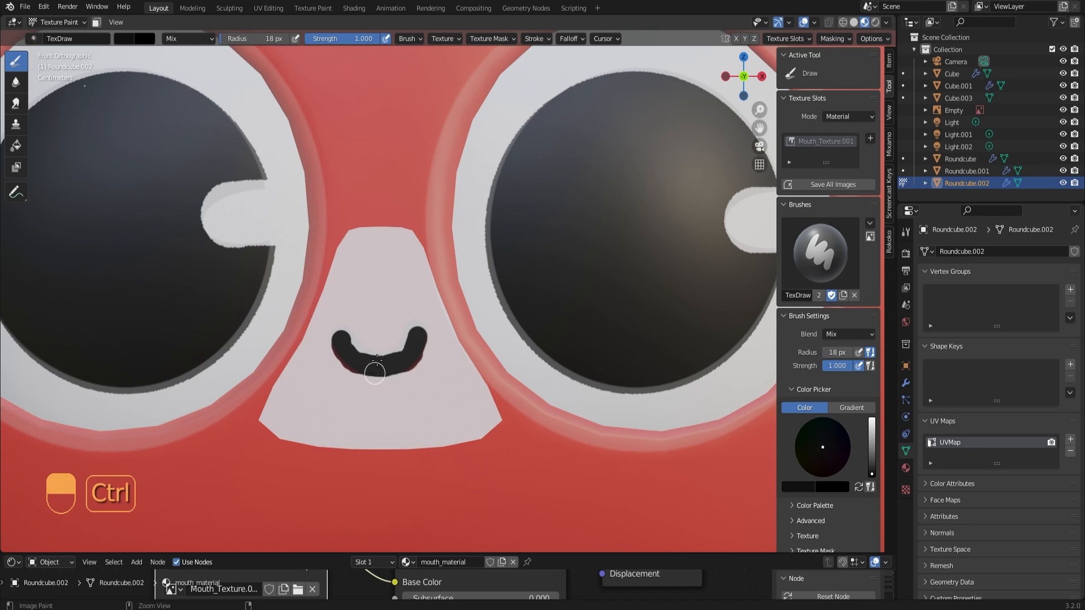
pyautogui.hotkey('ctrl', 'z')
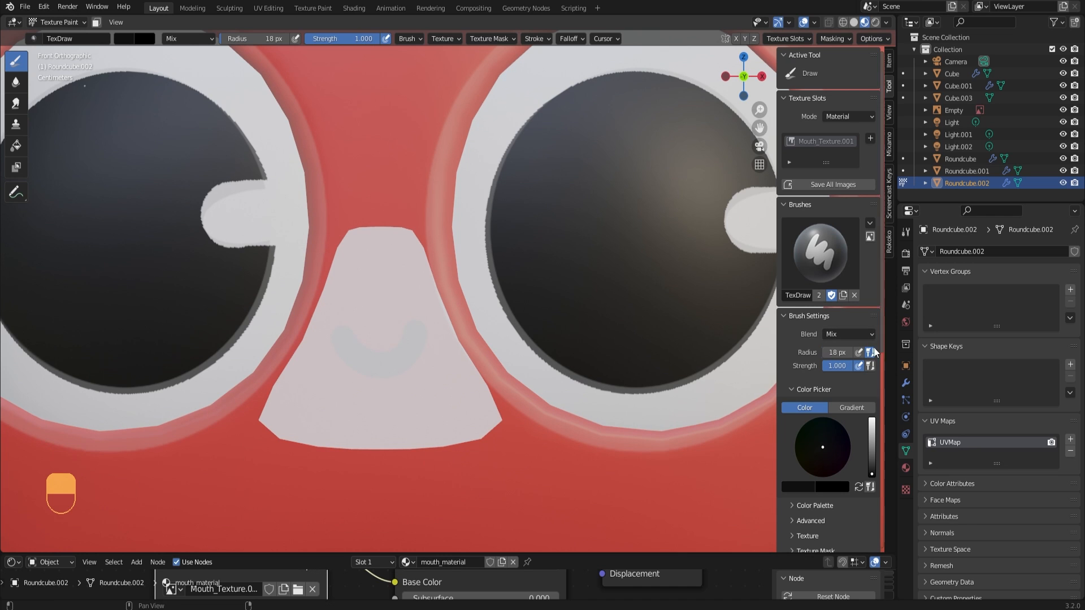
# Enable Stabilize Stroke and paint a black smile along the reference mouth with the 18 px brush
pyautogui.scroll(-4, 853, 377)
pyautogui.scroll(-3, 853, 378)
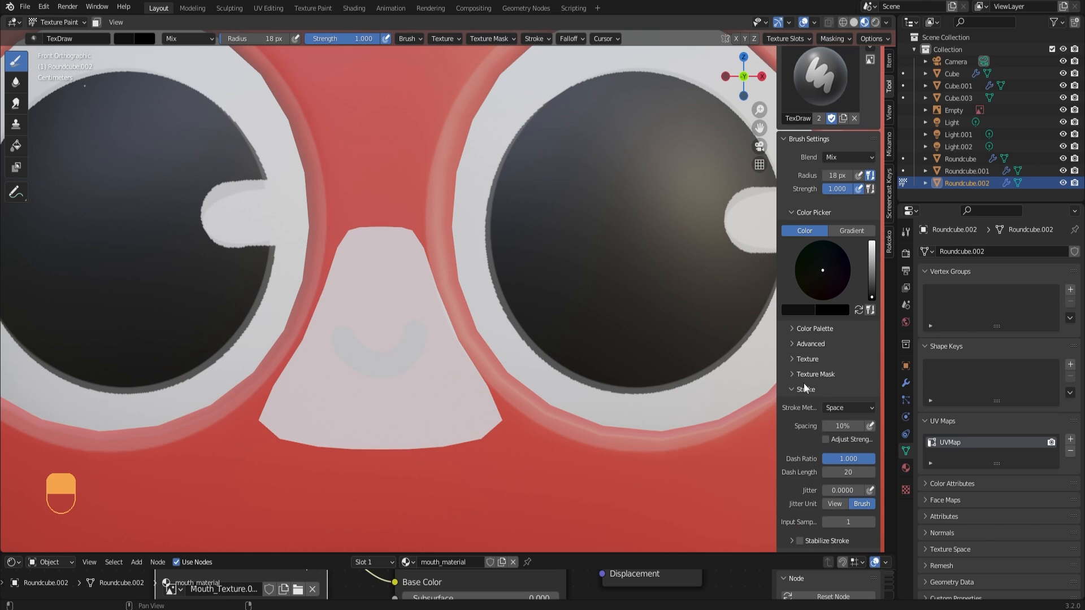
pyautogui.scroll(-3, 815, 421)
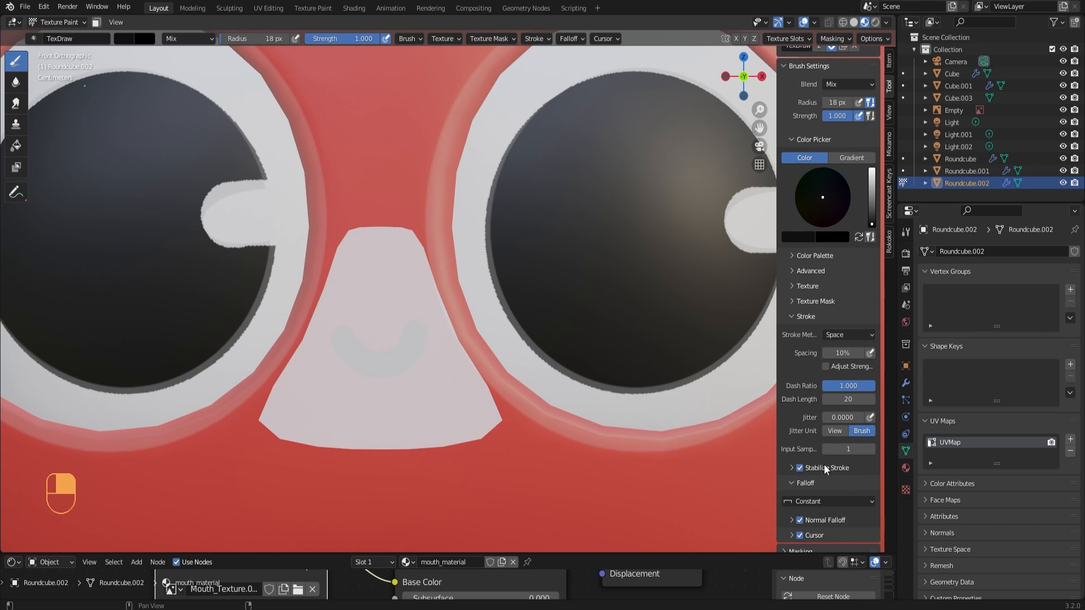
pyautogui.moveTo(335, 332)
pyautogui.mouseDown()
pyautogui.moveTo(371, 373)
pyautogui.moveTo(418, 362)
pyautogui.moveTo(435, 296)
pyautogui.mouseUp()
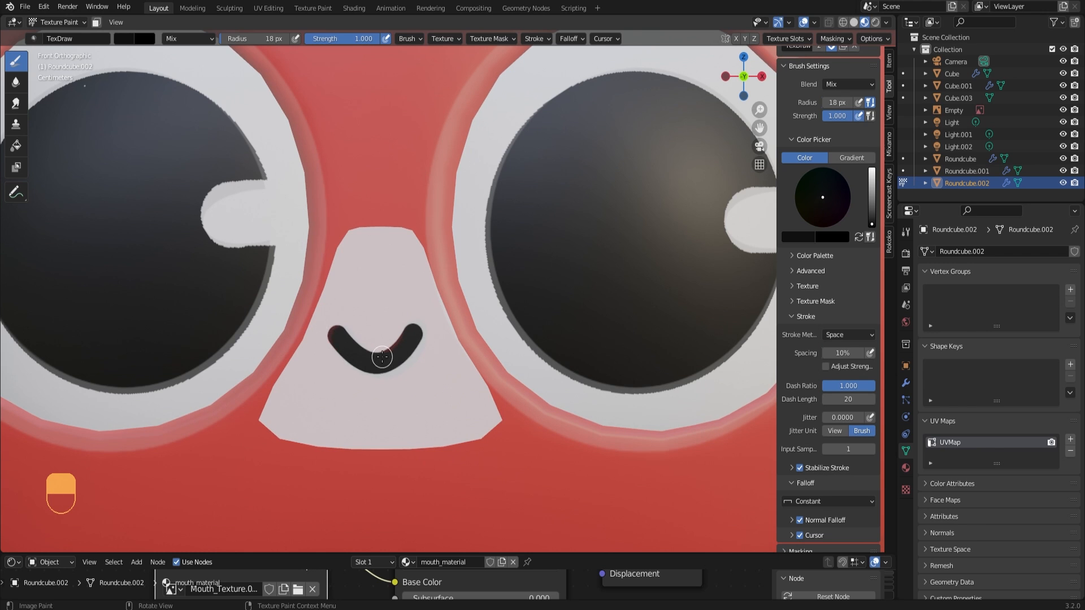
# Hide the Empty reference image and inspect the painted smile from an angle
pyautogui.scroll(-6, 373, 348)
pyautogui.moveTo(277, 281); pyautogui.dragTo(315, 292, button='middle')
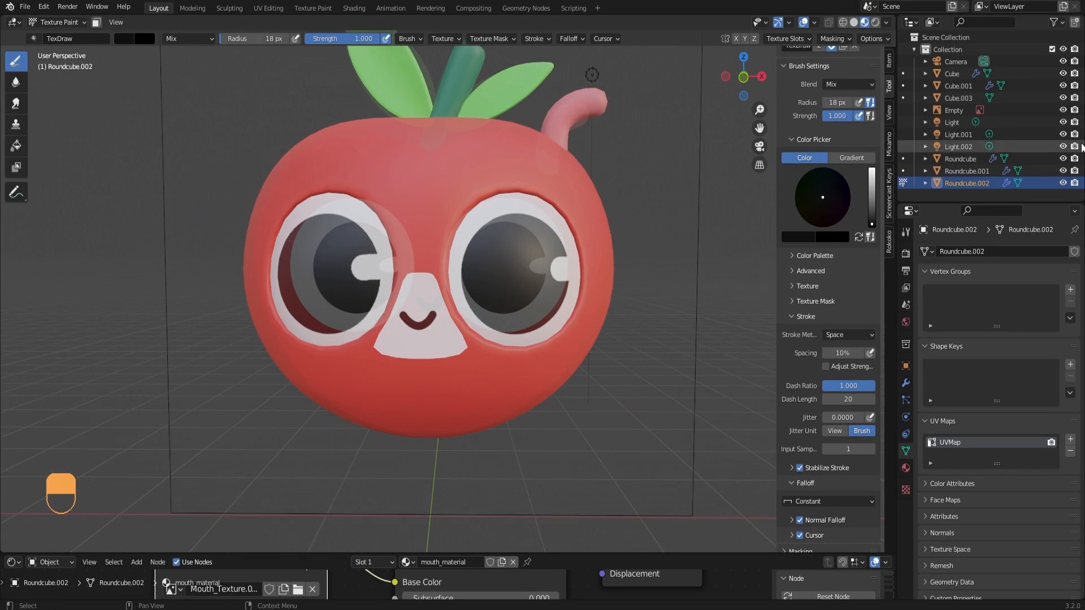
pyautogui.click(1063, 110)
pyautogui.moveTo(654, 309); pyautogui.dragTo(497, 339, button='middle')
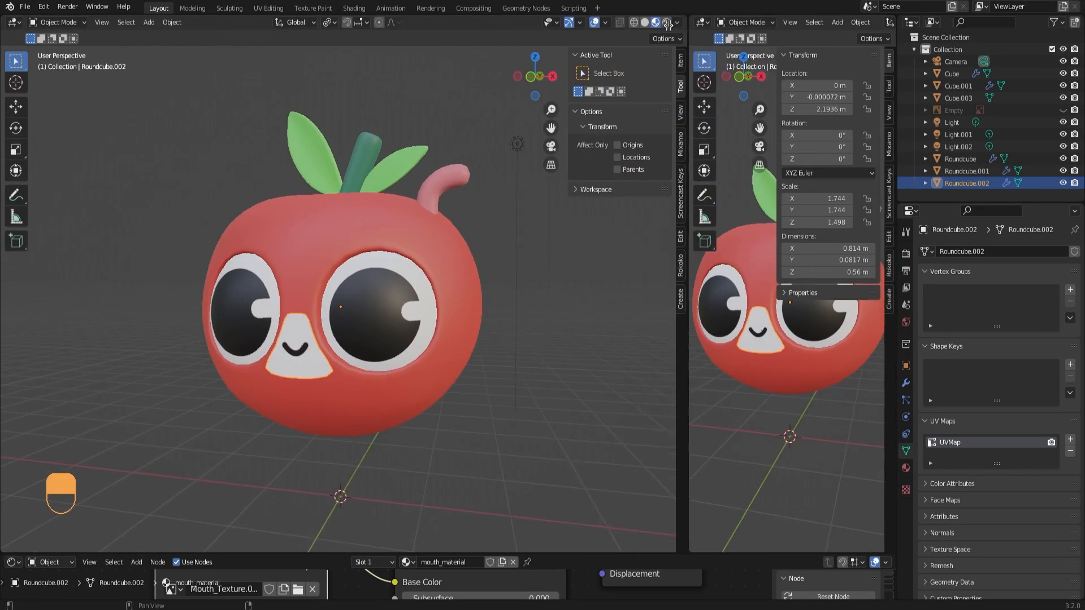
# Split the 3D viewport to get a wide second area and switch that area to the Image Editor
pyautogui.moveTo(682, 25); pyautogui.dragTo(578, 23)
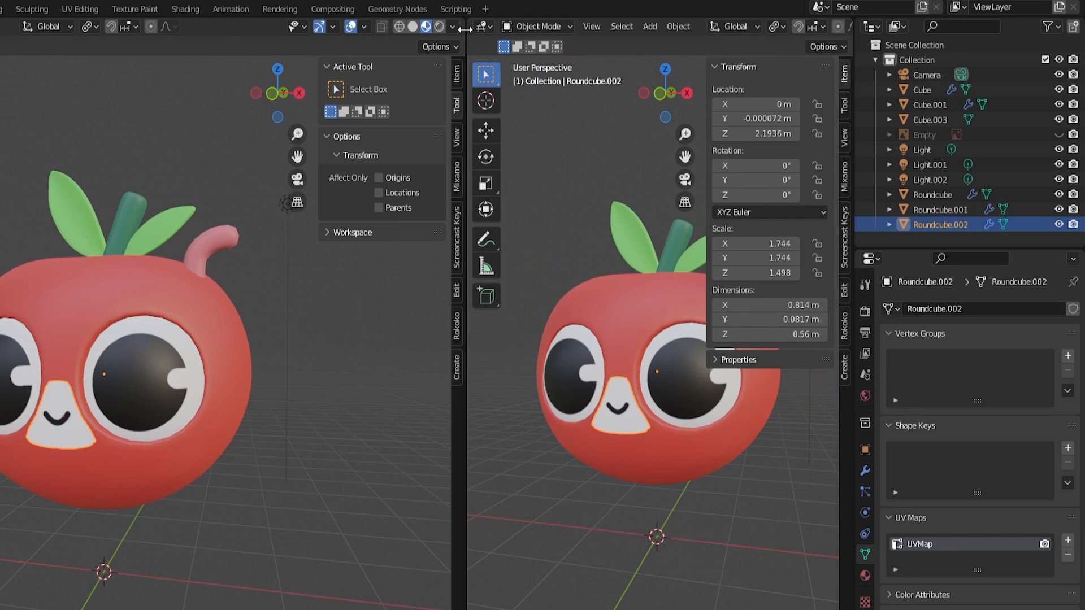
pyautogui.moveTo(463, 29); pyautogui.dragTo(402, 26)
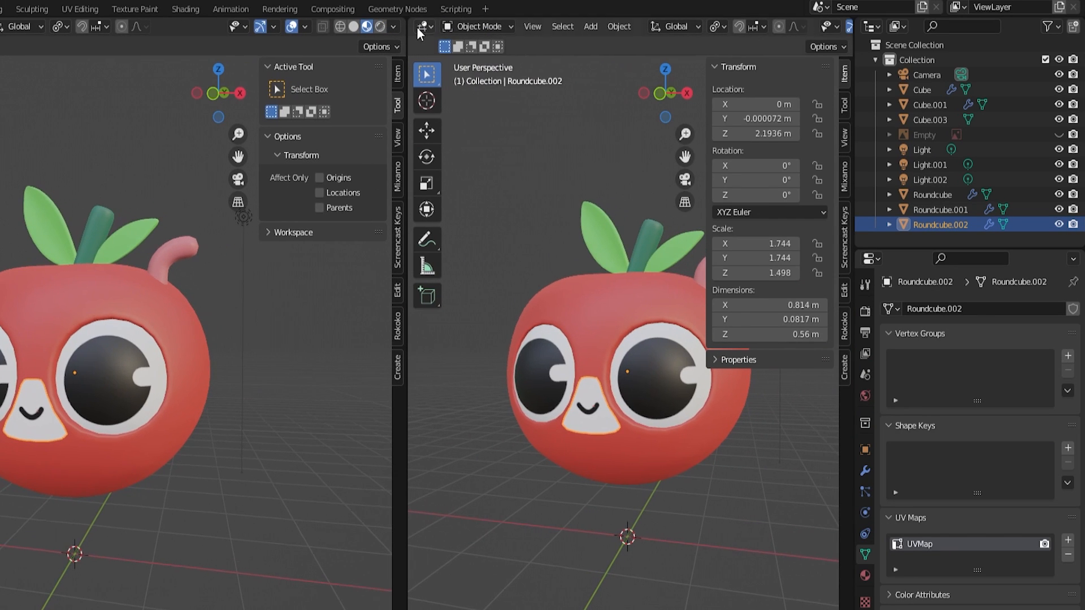
pyautogui.click(422, 24)
pyautogui.click(440, 100)
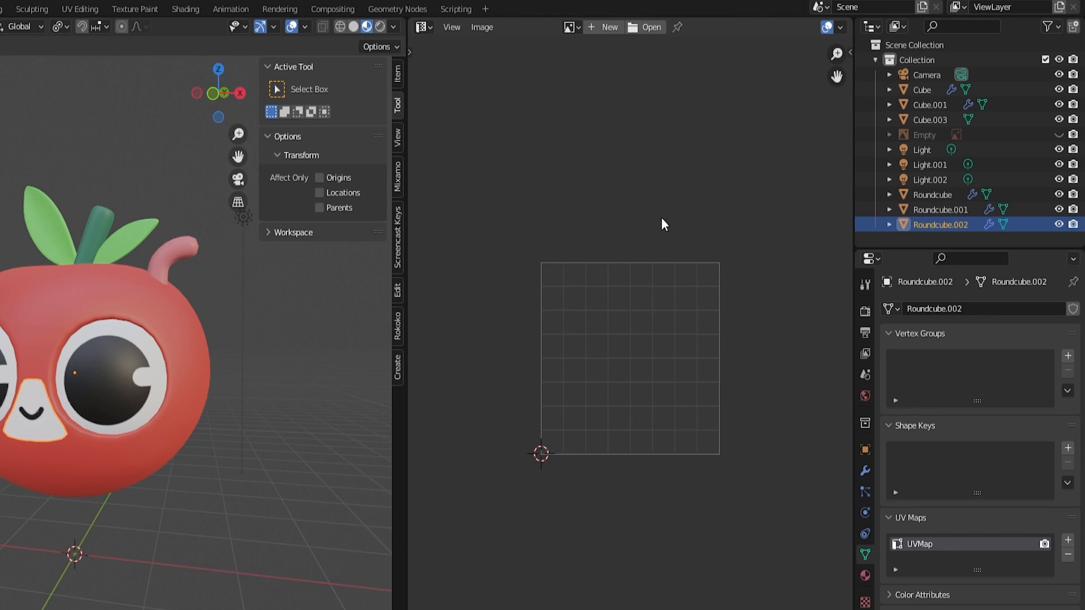
pyautogui.scroll(4, 670, 283)
# Display Eye_Texture in the Image Editor and save it as an image file
pyautogui.click(571, 27)
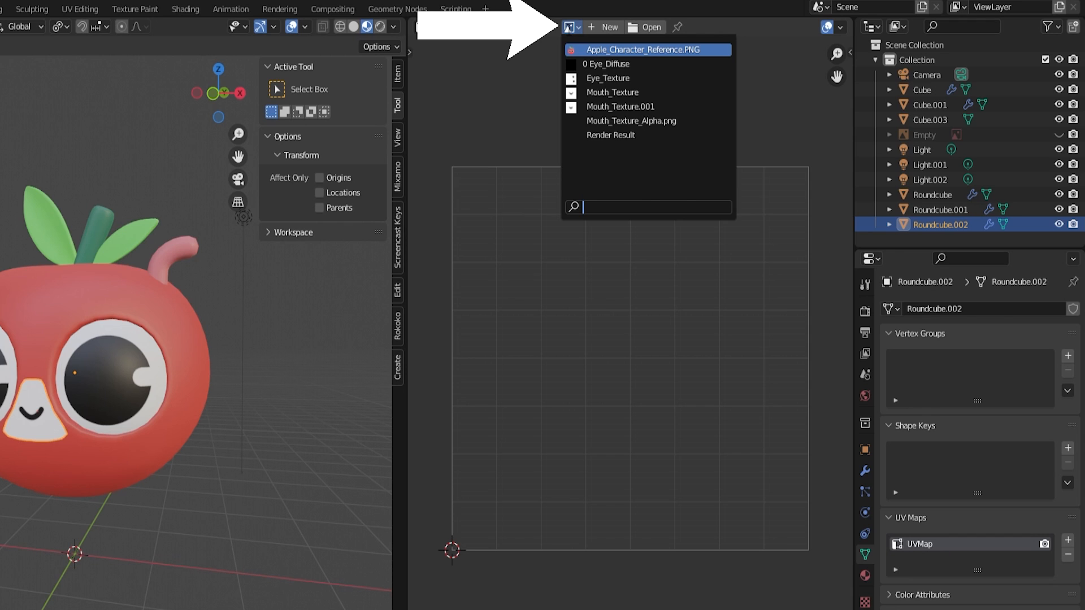
pyautogui.click(617, 77)
pyautogui.scroll(-2, 606, 194)
pyautogui.click(484, 27)
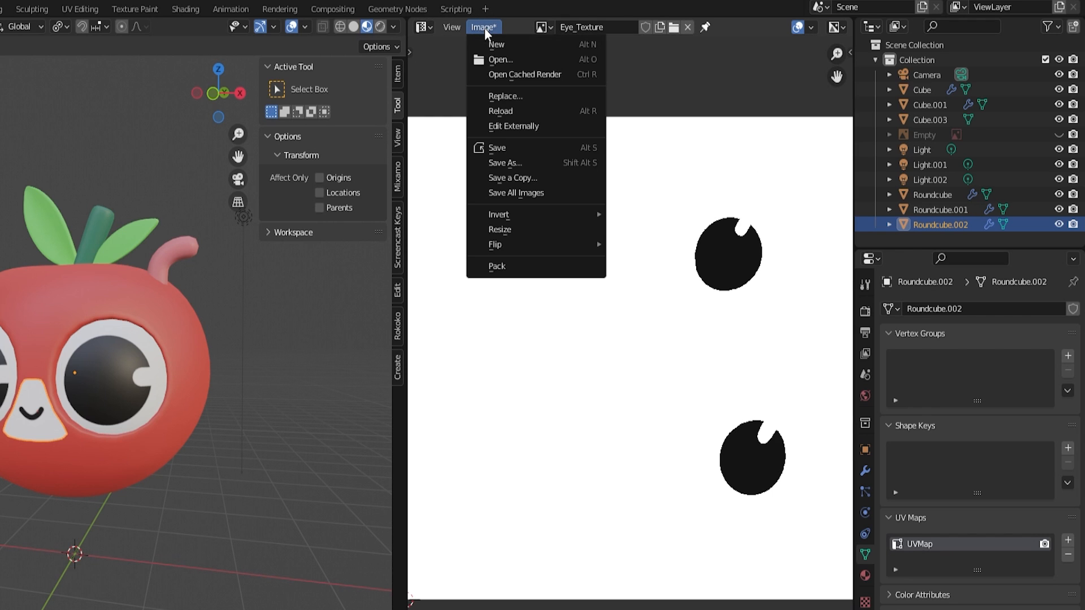
pyautogui.click(505, 163)
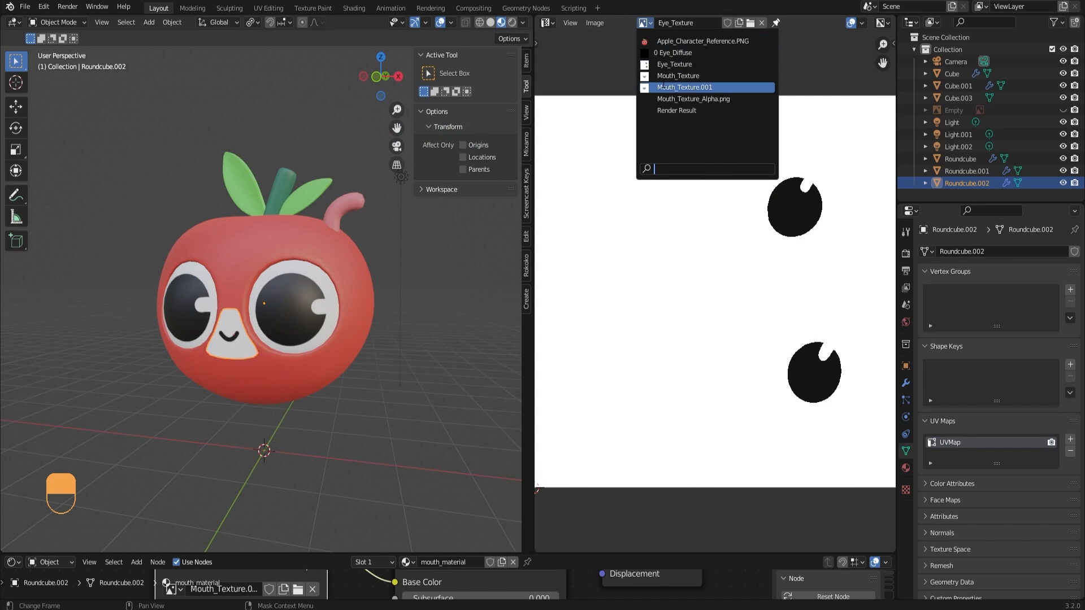
# Display Mouth_Texture.001 in the Image Editor and save it as a PNG image file
pyautogui.click(661, 90)
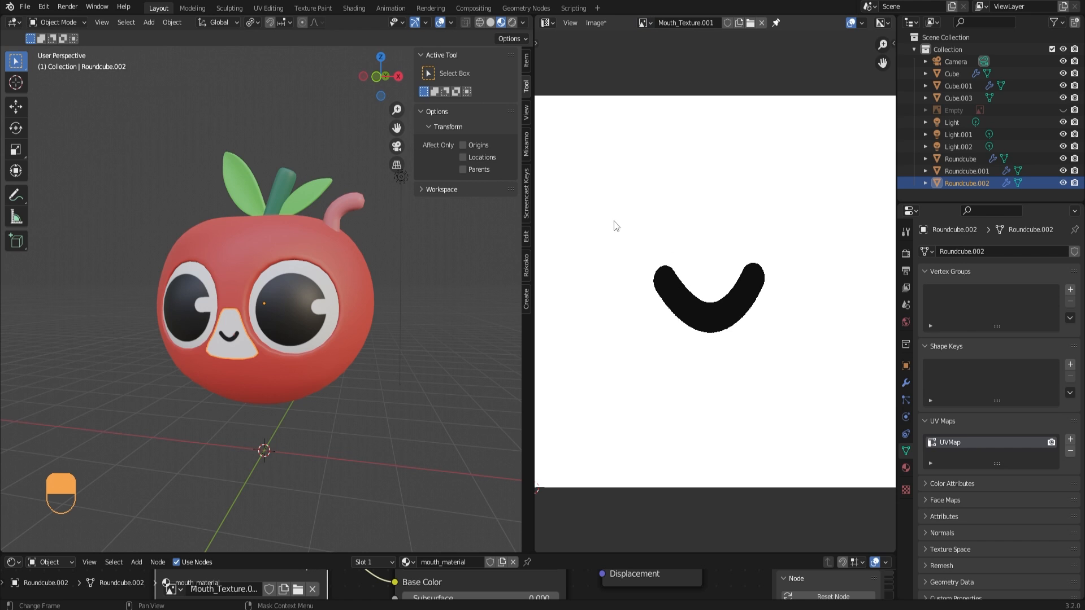
pyautogui.click(593, 23)
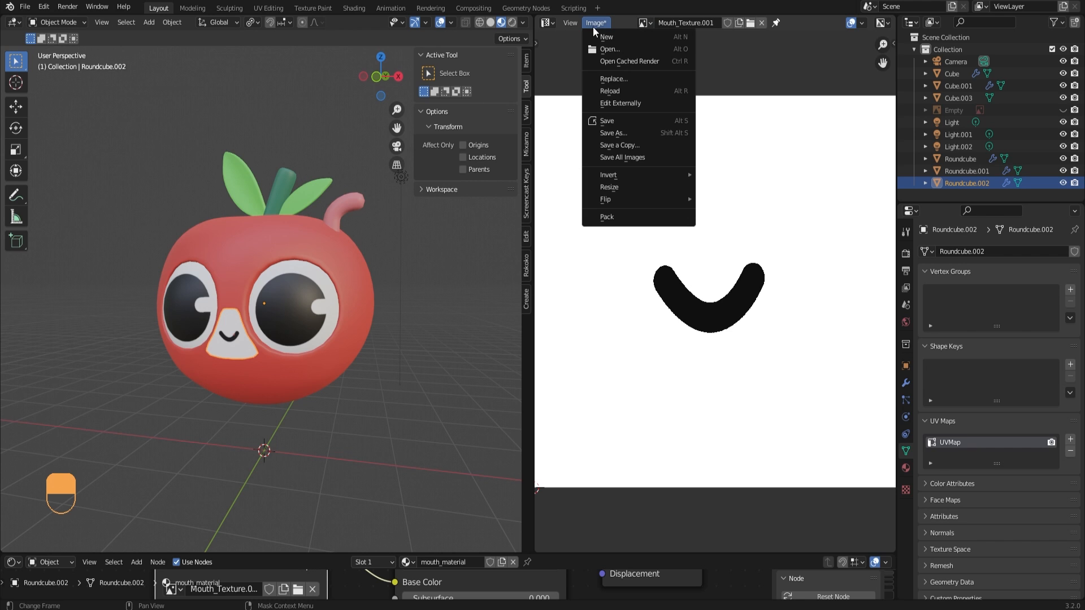
pyautogui.click(617, 135)
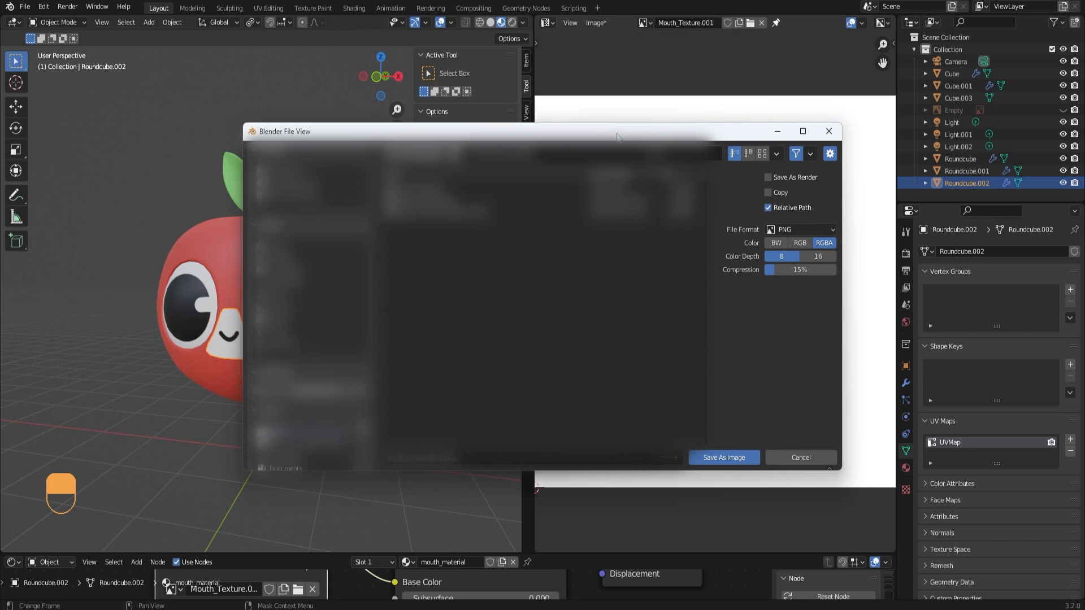
pyautogui.click(727, 456)
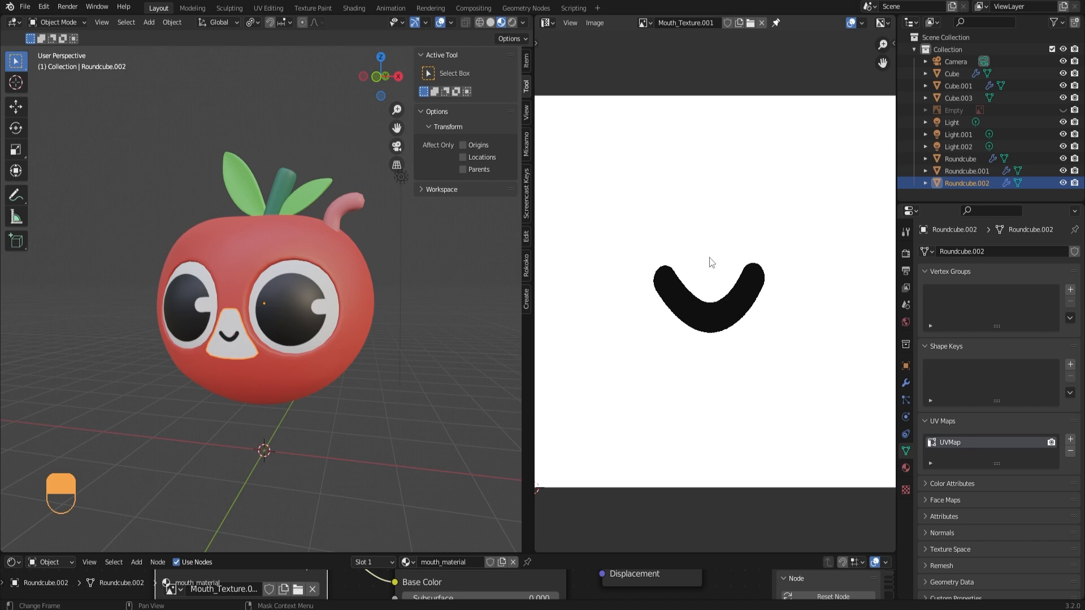
# Join the Image Editor area into the 3D viewport so the viewport fills the space again
pyautogui.moveTo(438, 315); pyautogui.dragTo(419, 307, button='middle')
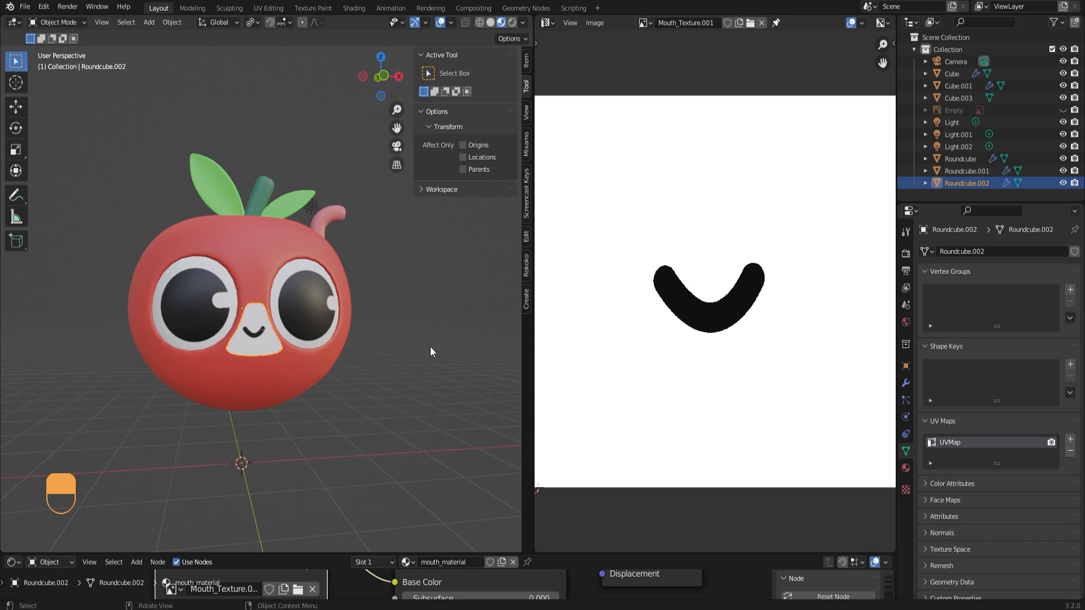
pyautogui.rightClick(531, 357)
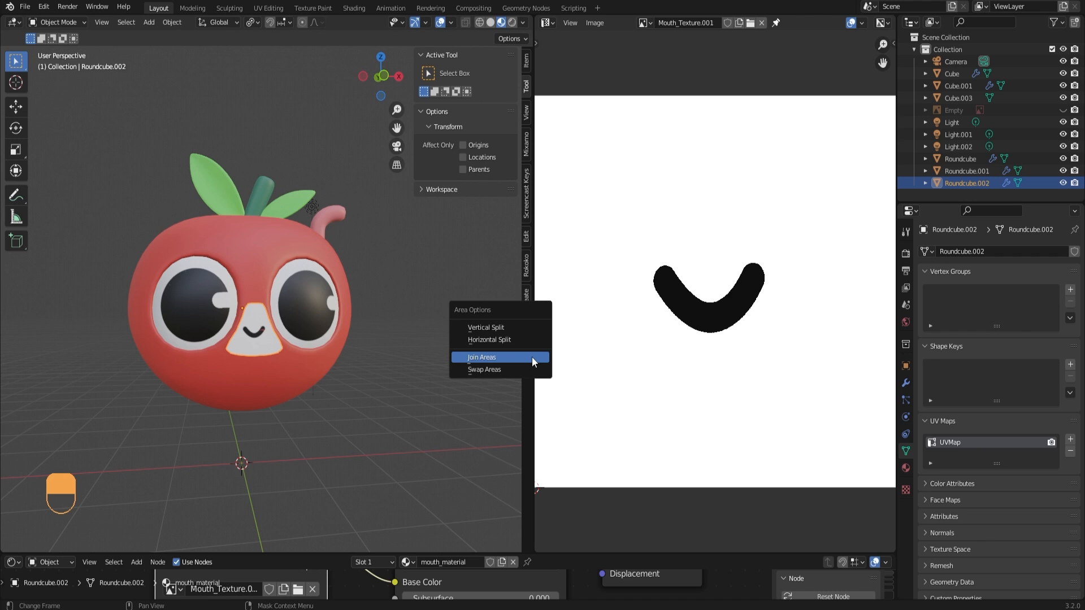
pyautogui.click(532, 357)
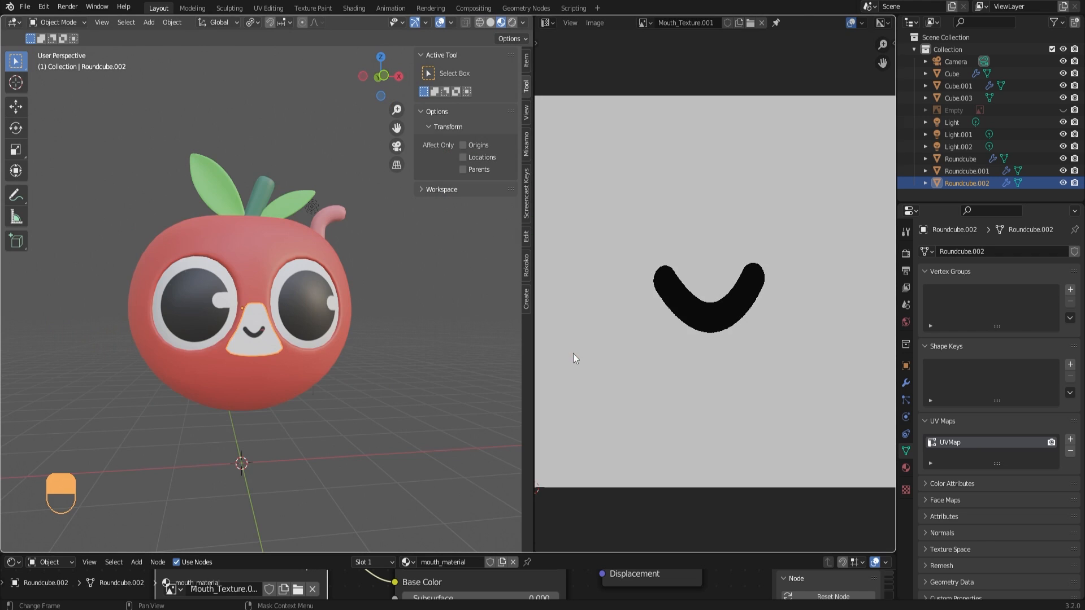
pyautogui.click(582, 356)
# Nudge the mouth piece along the global Y axis so it sits properly against the apple's face
pyautogui.moveTo(658, 376)
pyautogui.mouseDown(button='middle')
pyautogui.moveTo(622, 391)
pyautogui.moveTo(659, 392)
pyautogui.mouseUp(button='middle')
pyautogui.click(659, 393)
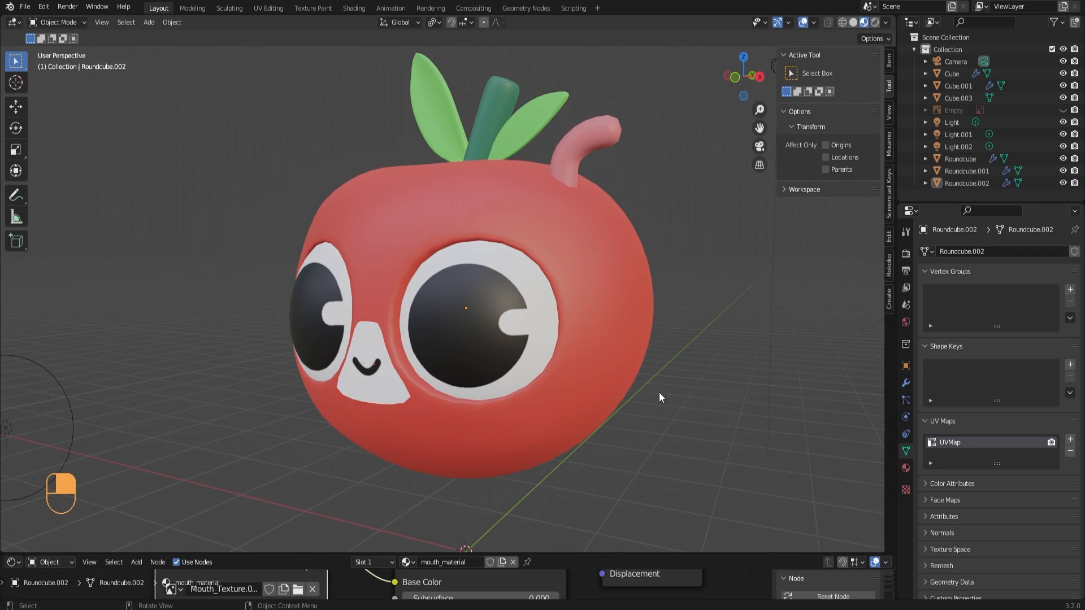
pyautogui.click(349, 396)
pyautogui.press('g')
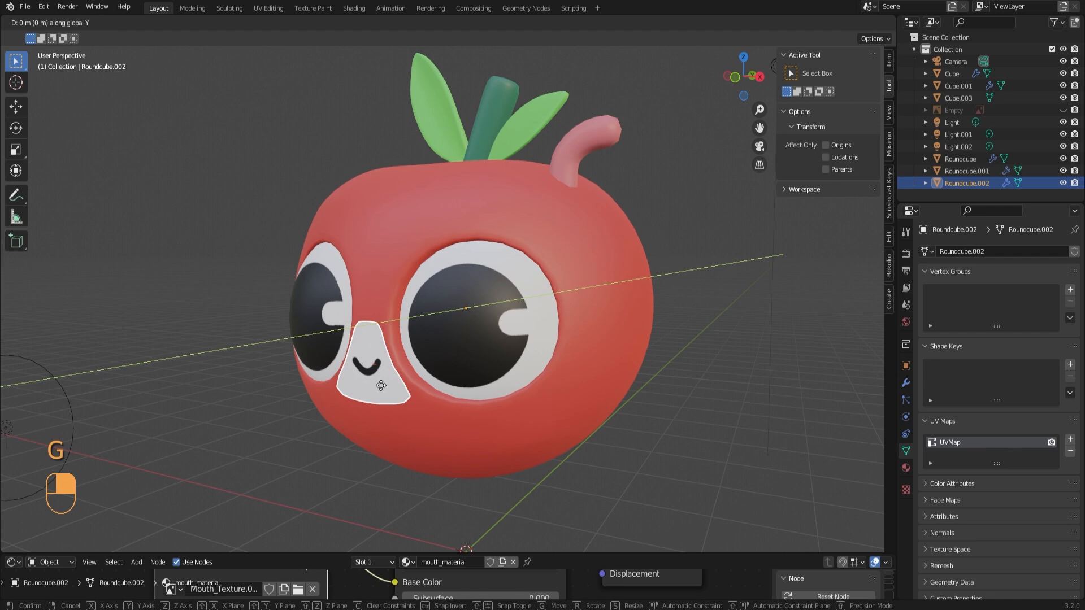
pyautogui.click(398, 373)
pyautogui.scroll(-3, 400, 372)
pyautogui.moveTo(400, 371); pyautogui.dragTo(538, 354, button='middle')
pyautogui.click(530, 368)
pyautogui.scroll(4, 531, 367)
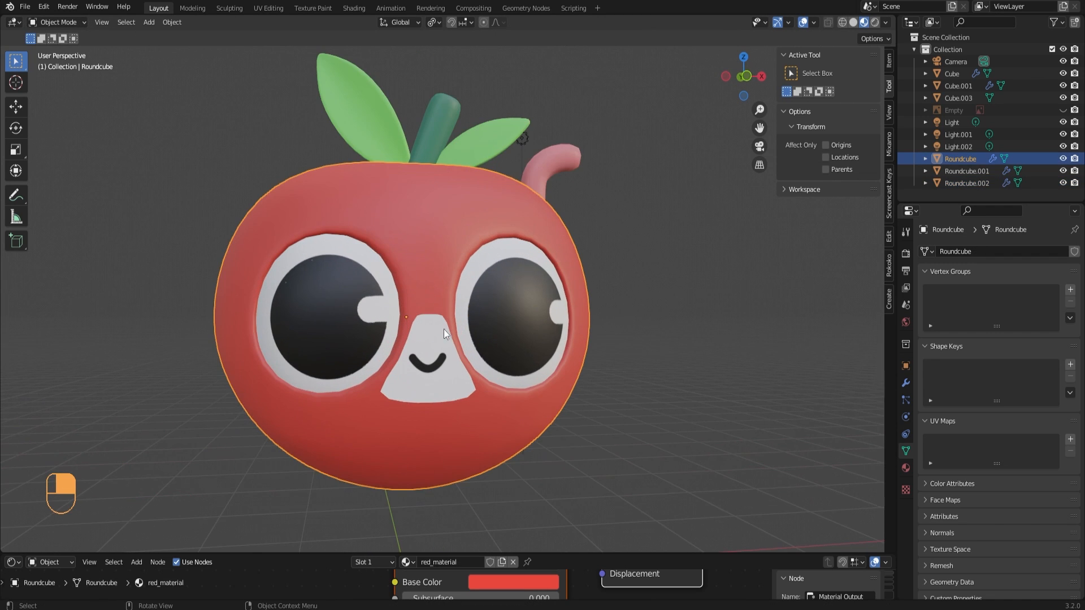
pyautogui.moveTo(670, 374); pyautogui.dragTo(645, 381, button='middle')
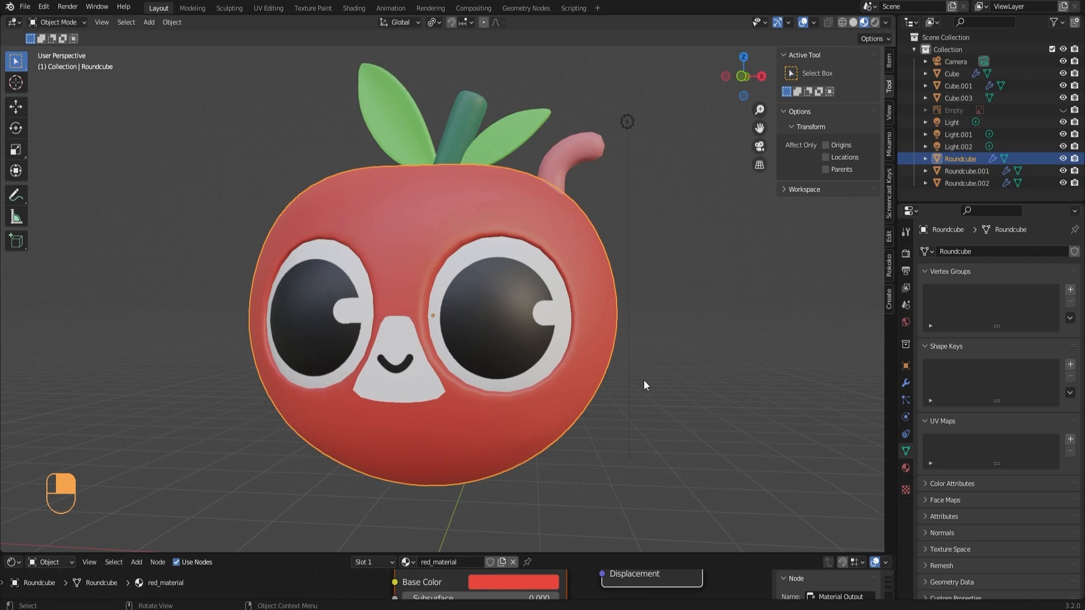
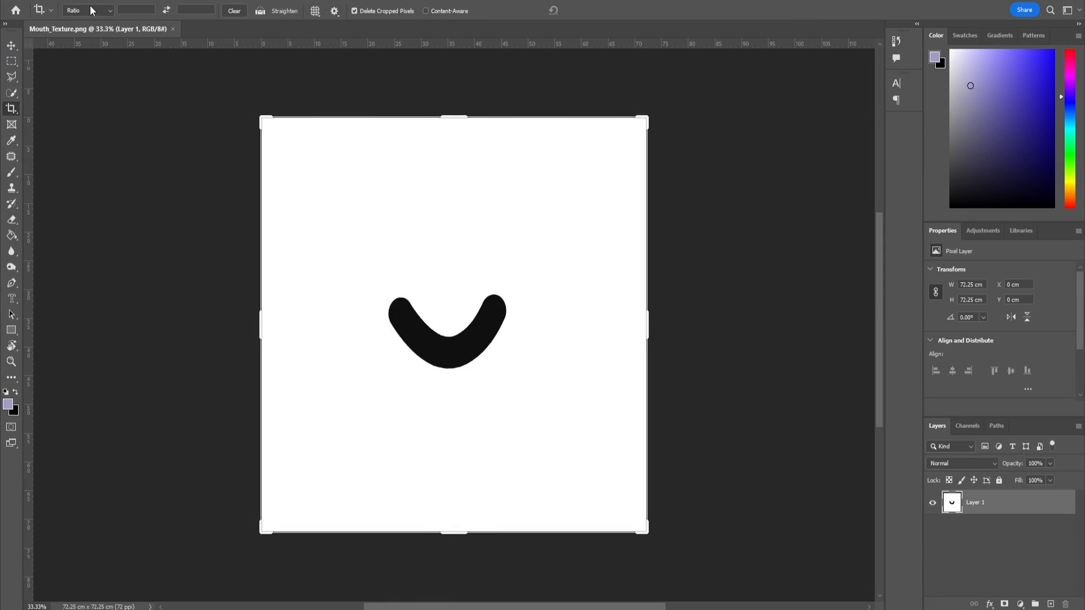
# Switch to Photoshop, invert the colours of Mouth_Texture.png and export the image as Mouth_Alpha.png
pyautogui.click(63, 0)
pyautogui.moveTo(79, 24)
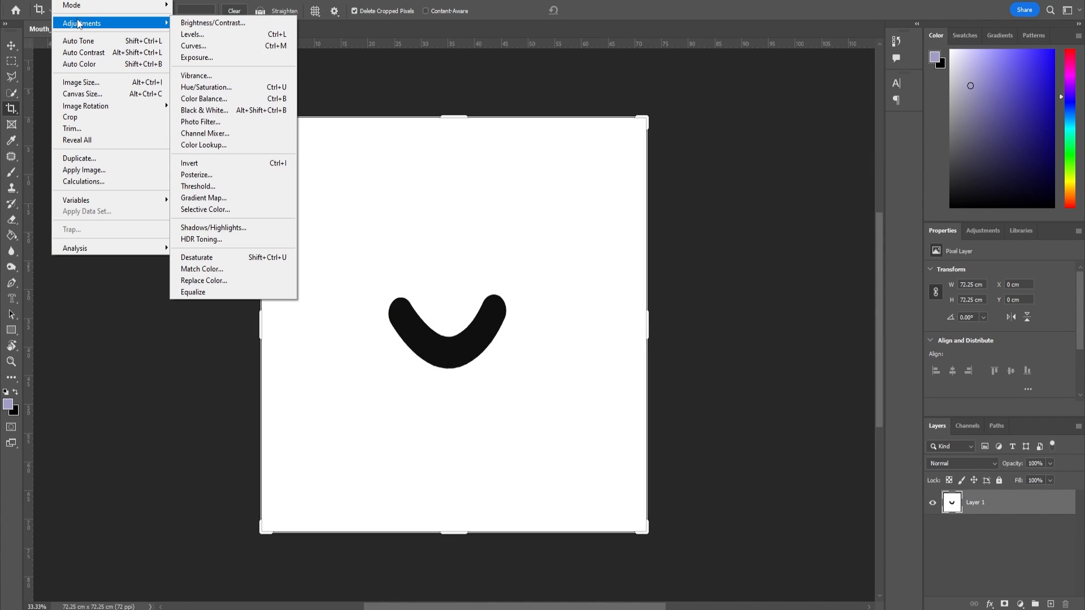
pyautogui.click(224, 166)
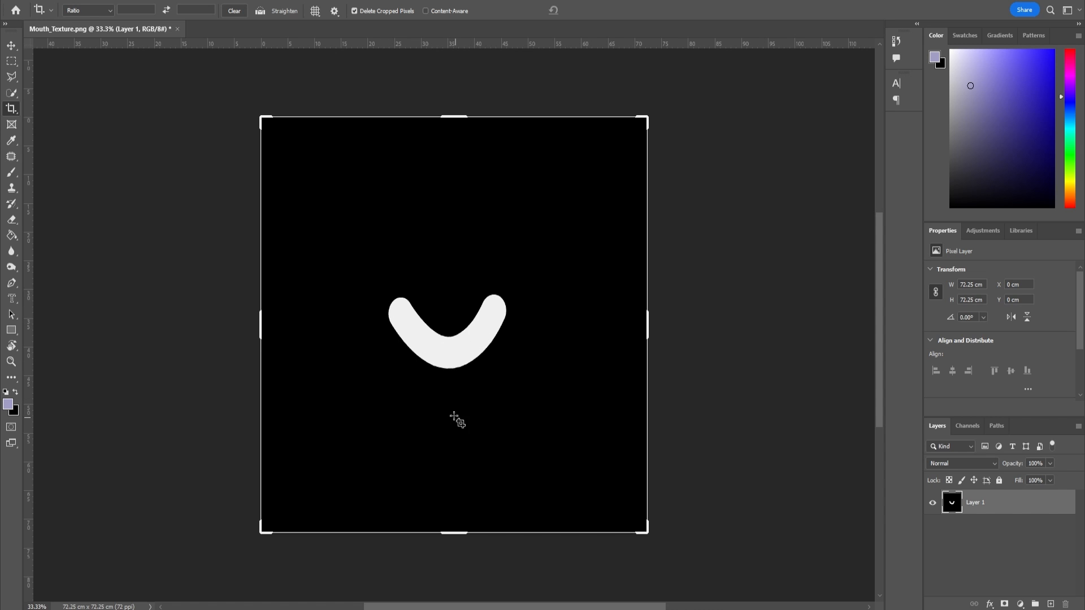
pyautogui.click(32, 1)
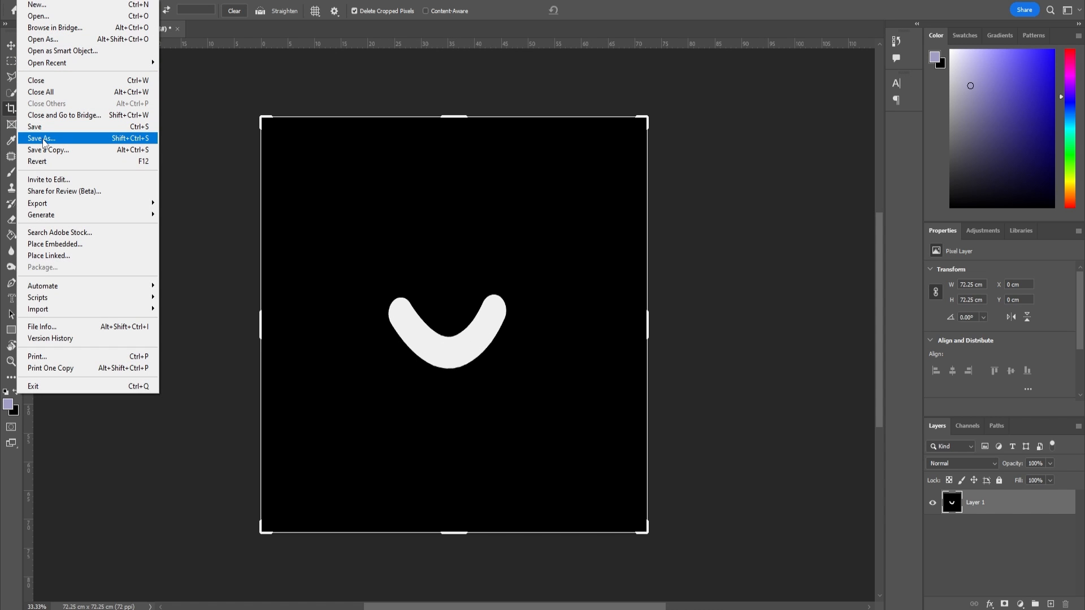
pyautogui.moveTo(56, 205)
pyautogui.click(175, 203)
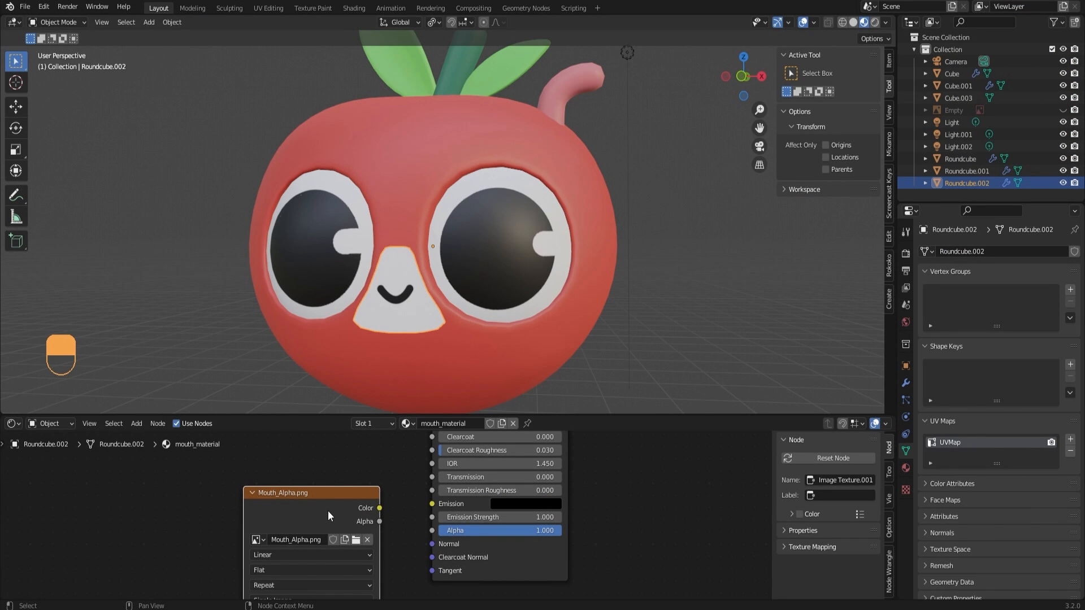
# Switch back to Blender, connect Mouth_Alpha.png's Color output to the mouth shader's Alpha input and set the material's blend mode to Alpha Clip
pyautogui.moveTo(378, 508); pyautogui.dragTo(433, 530)
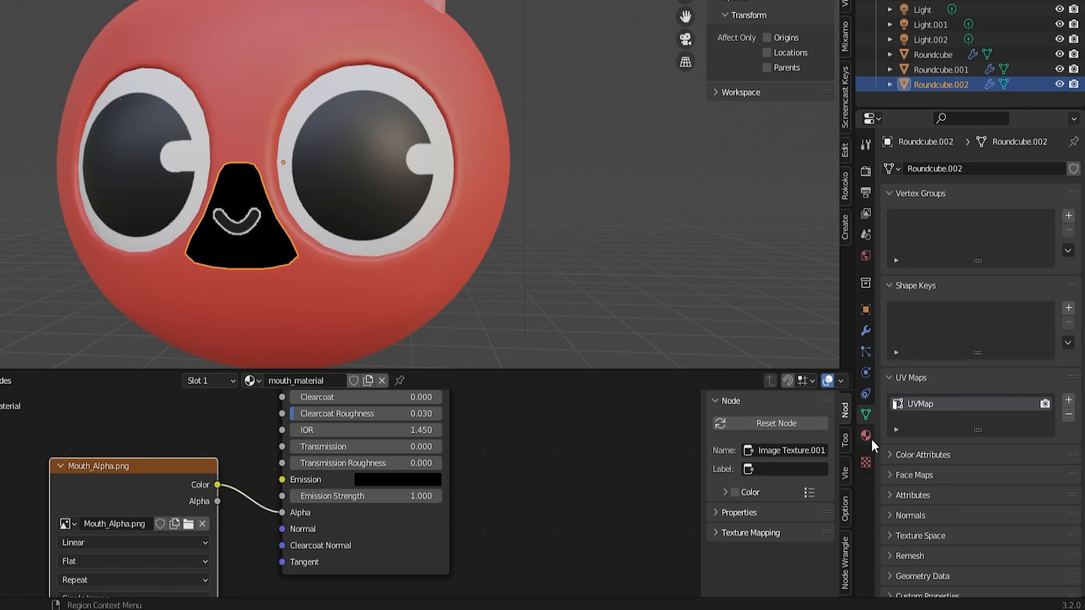
pyautogui.click(905, 468)
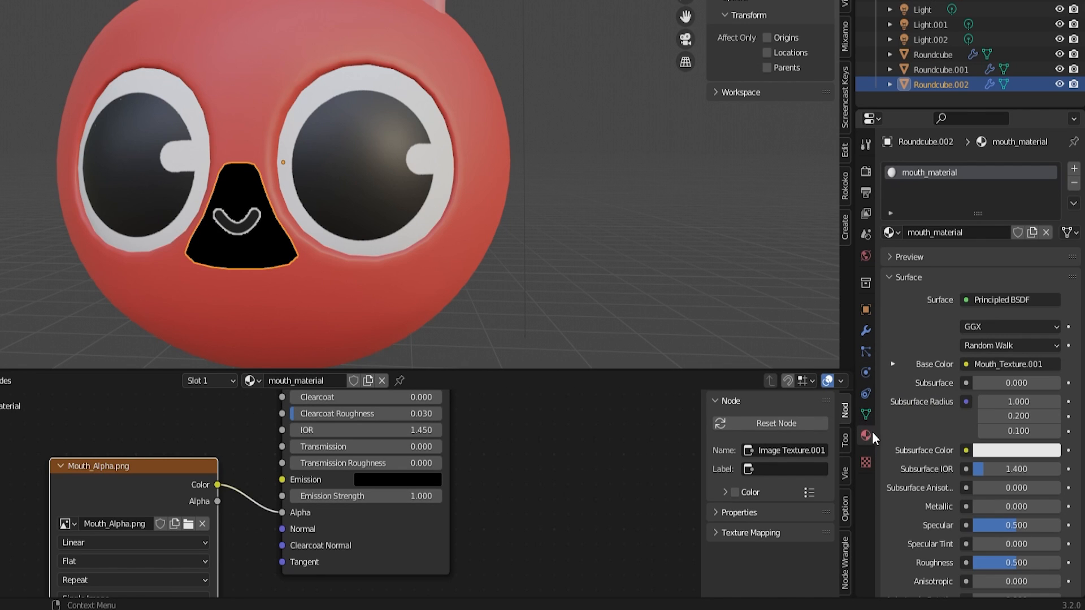
pyautogui.scroll(-4, 999, 417)
pyautogui.scroll(-1, 998, 421)
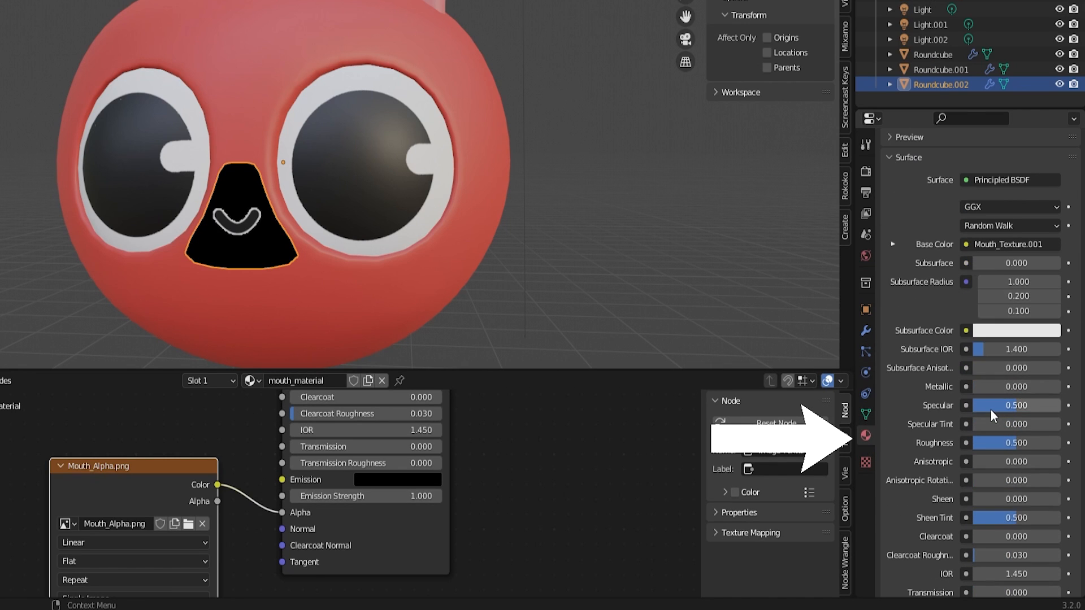
pyautogui.scroll(-10, 990, 412)
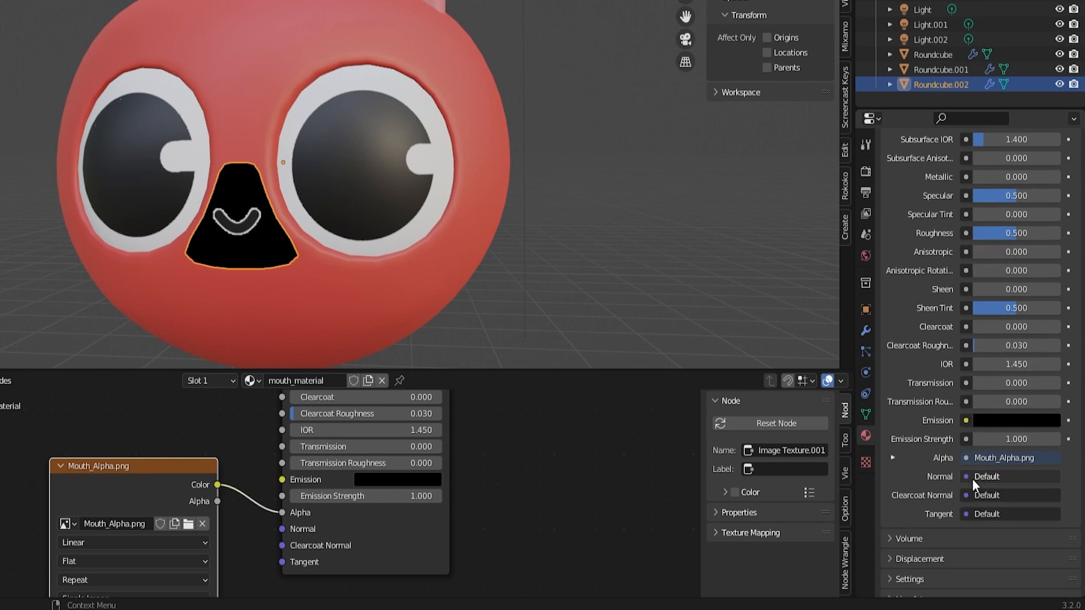
pyautogui.click(893, 568)
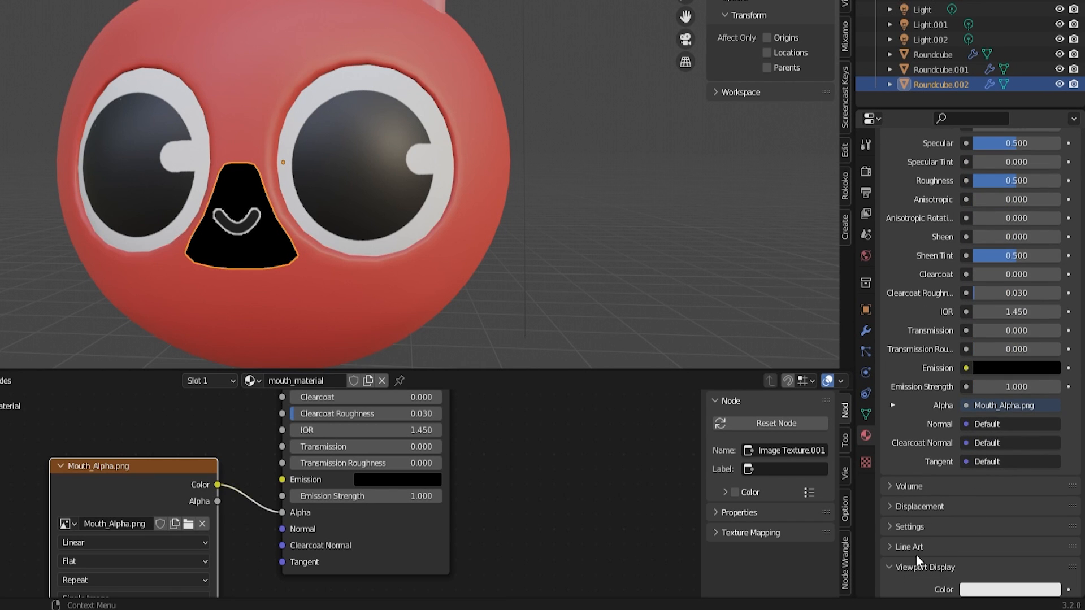
pyautogui.scroll(-8, 933, 538)
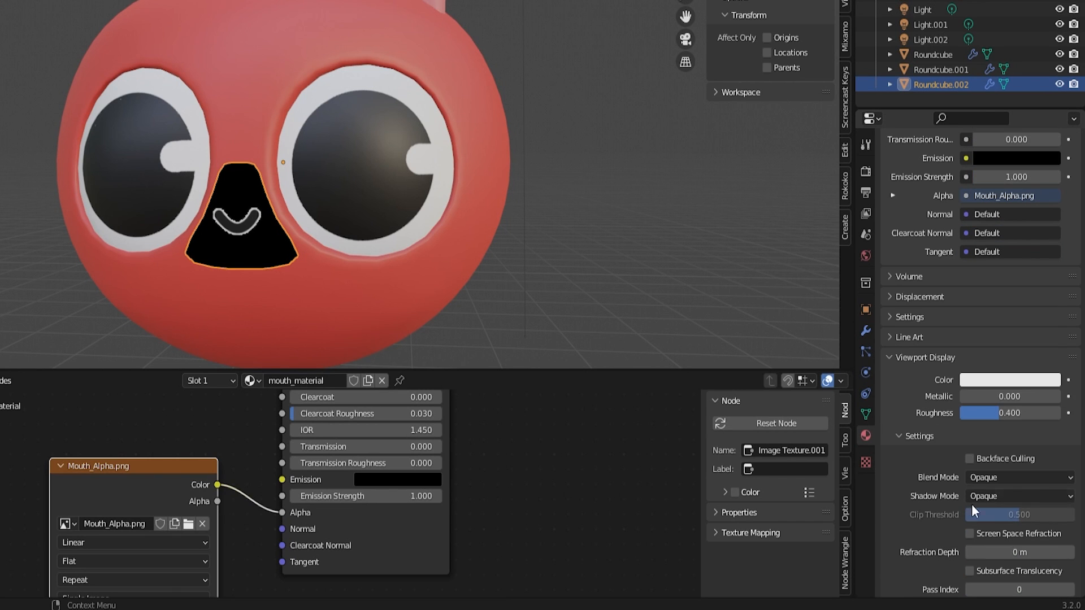
pyautogui.click(997, 479)
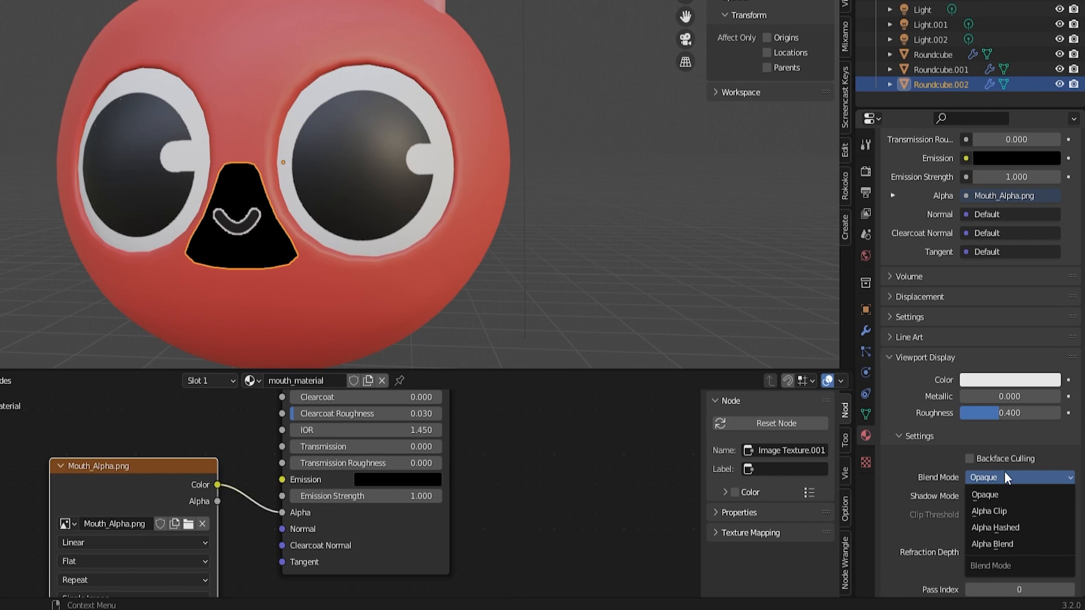
pyautogui.click(1028, 513)
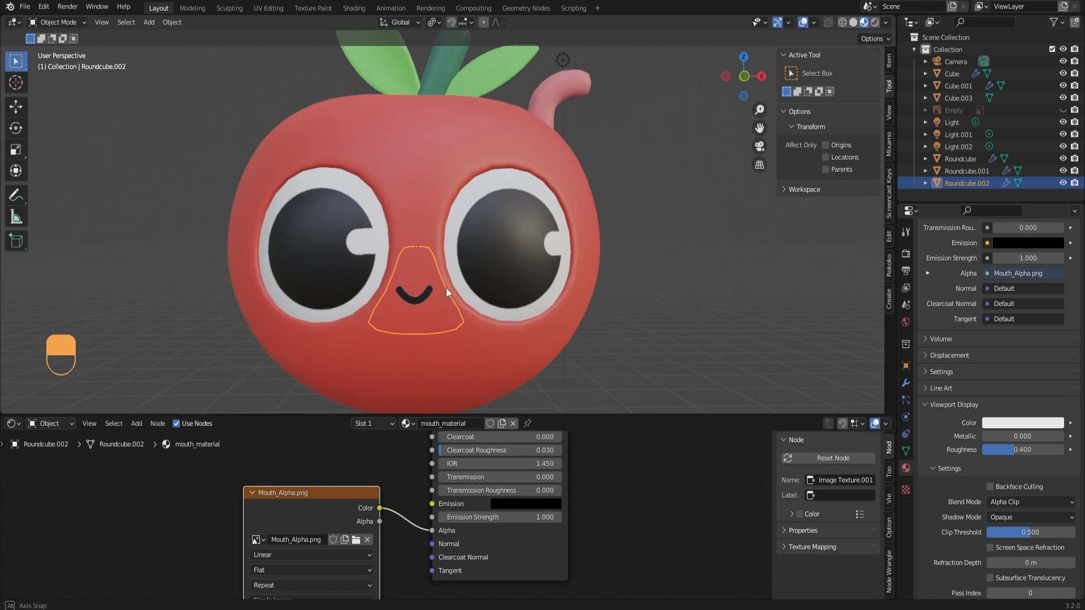
pyautogui.moveTo(299, 212); pyautogui.dragTo(350, 208, button='middle')
pyautogui.keyDown('alt'); pyautogui.moveTo(487, 283); pyautogui.dragTo(439, 291, button='middle'); pyautogui.keyUp('alt')
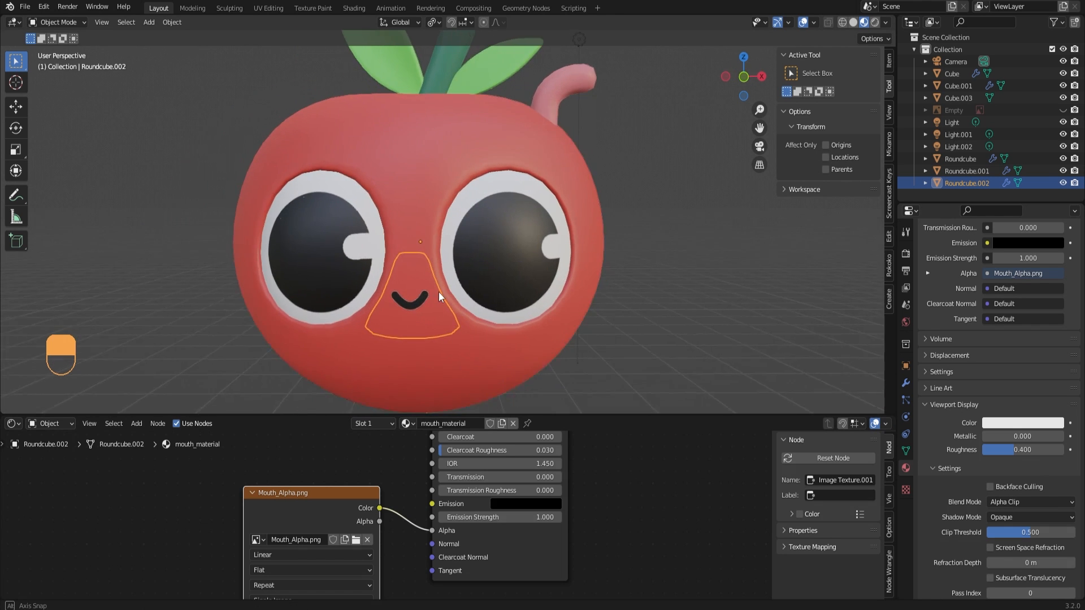
pyautogui.scroll(4, 373, 316)
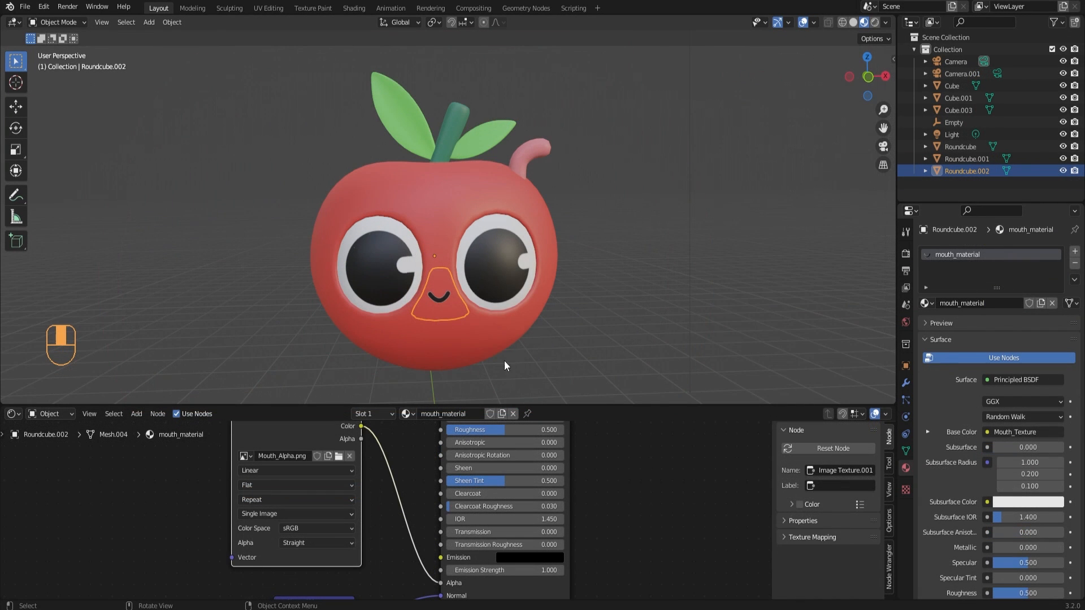
# Shrink the Shader Editor area and move the existing point light behind the apple
pyautogui.moveTo(521, 403); pyautogui.dragTo(521, 583)
pyautogui.scroll(-2, 520, 441)
pyautogui.keyDown('shift'); pyautogui.moveTo(571, 285); pyautogui.dragTo(616, 222, button='middle'); pyautogui.keyUp('shift')
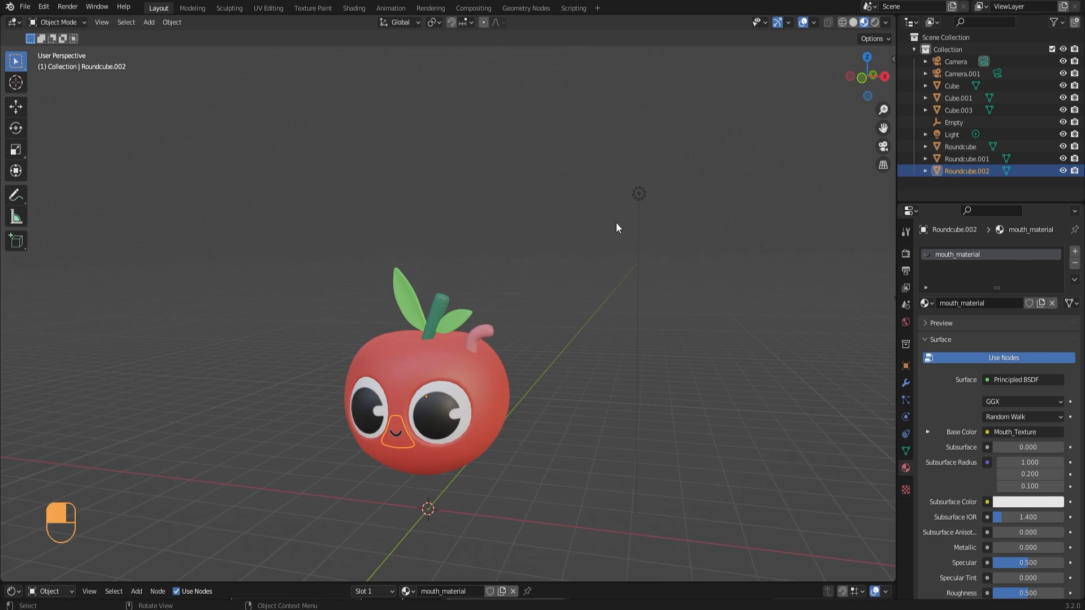
pyautogui.click(639, 194)
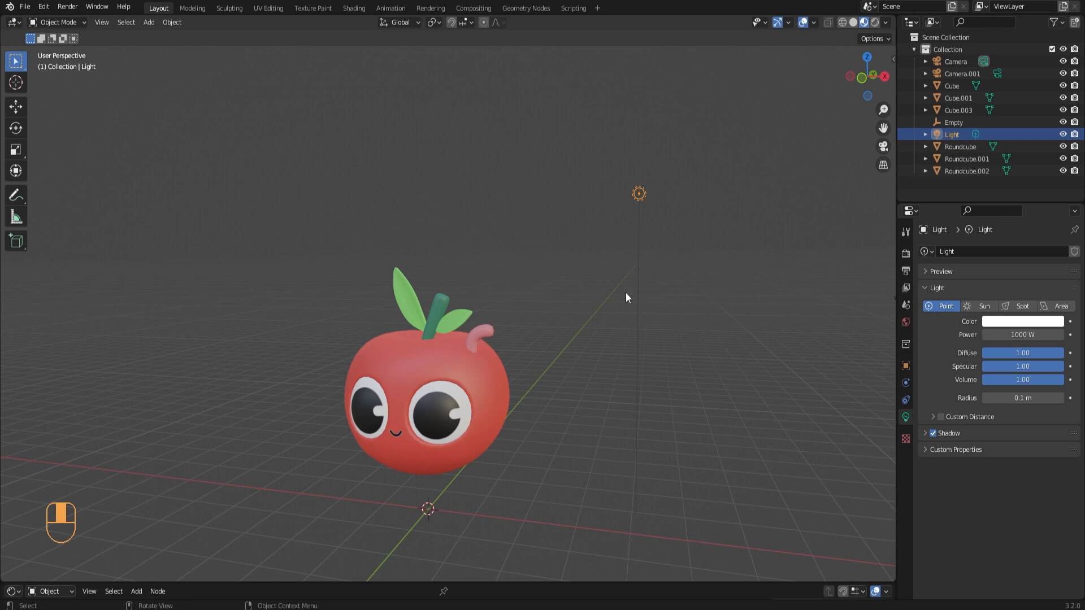
pyautogui.moveTo(626, 293); pyautogui.dragTo(456, 311, button='middle')
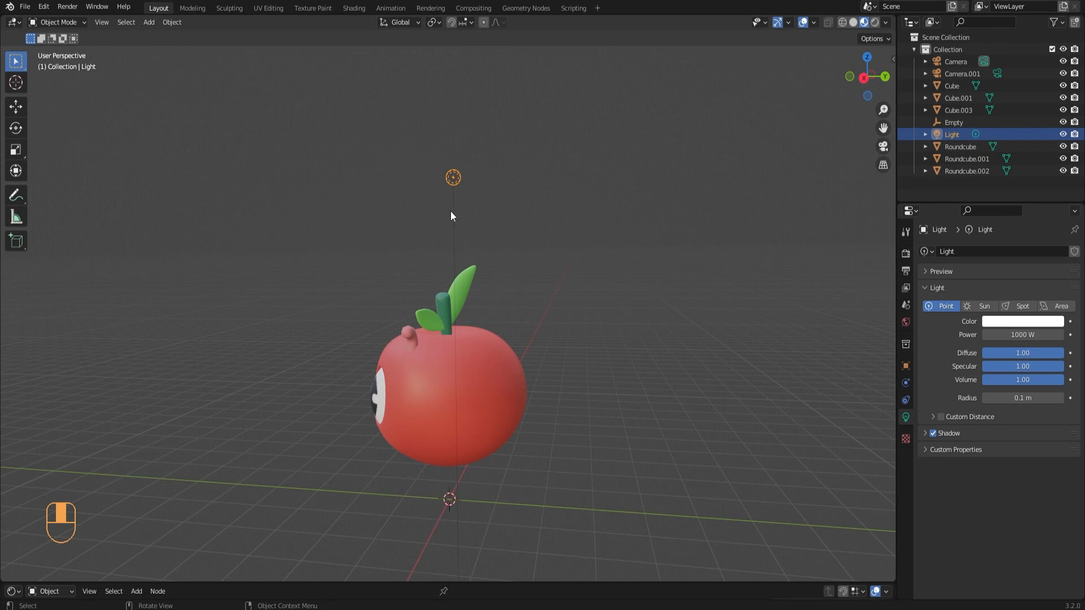
pyautogui.press('g')
pyautogui.click(618, 262)
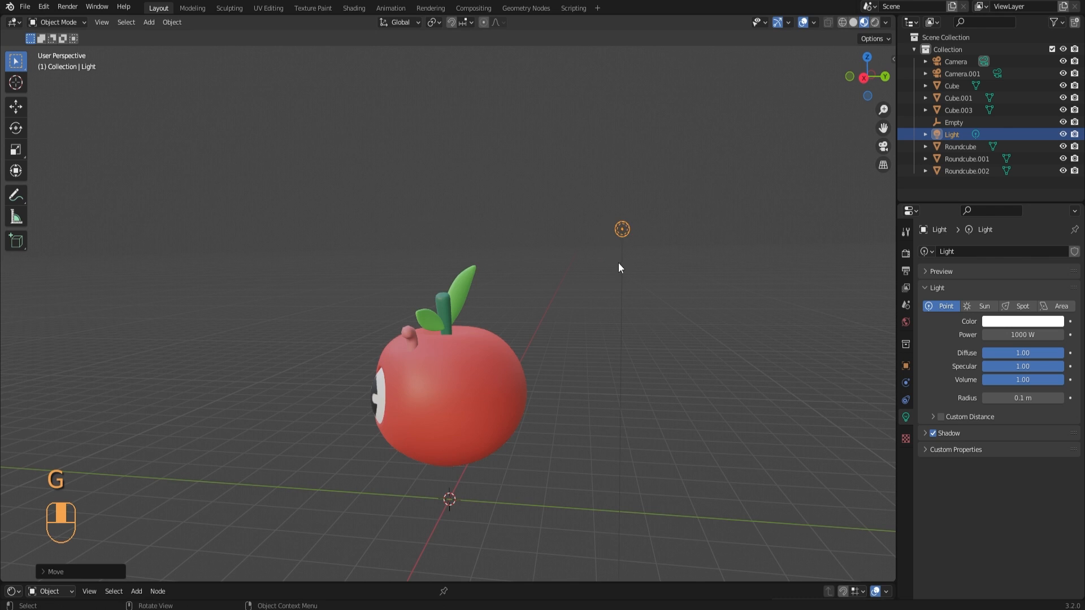
pyautogui.moveTo(618, 263); pyautogui.dragTo(579, 311, button='middle')
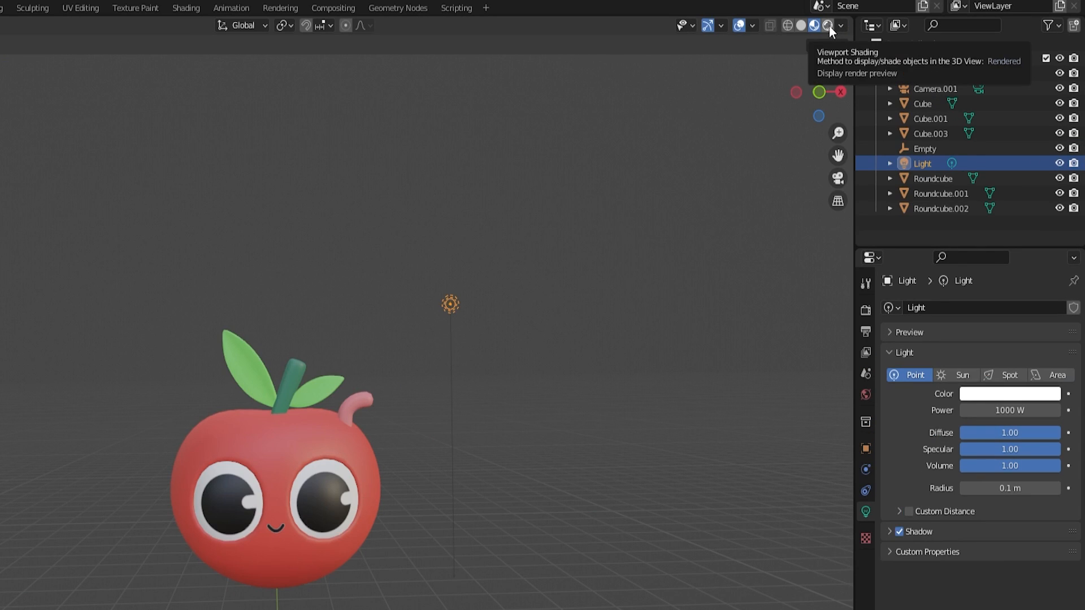
# Switch the viewport to rendered shading and move the light behind the apple slightly lower
pyautogui.click(828, 26)
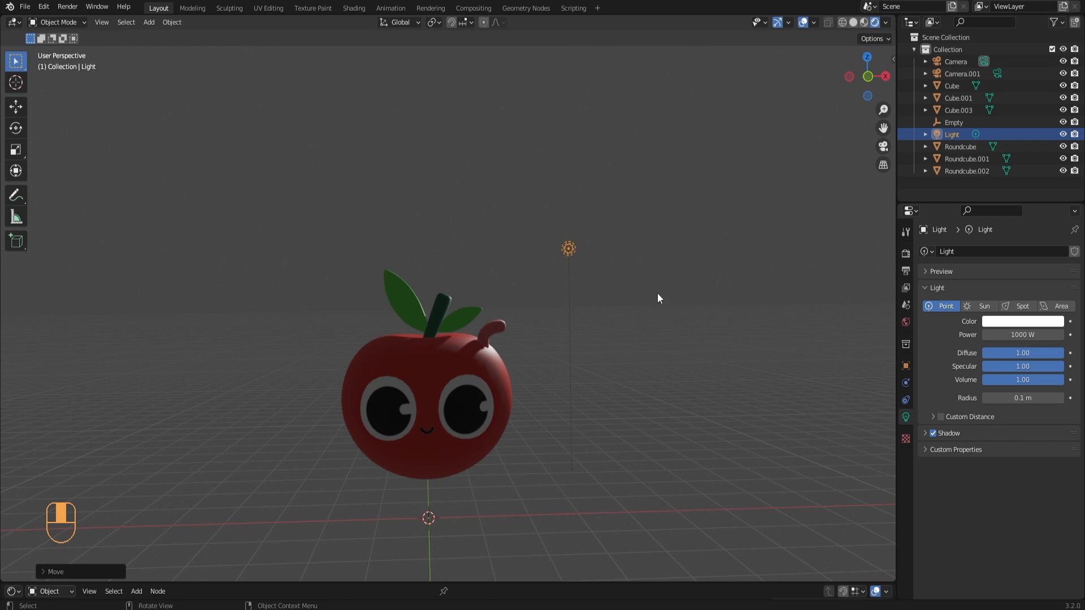
pyautogui.press('g')
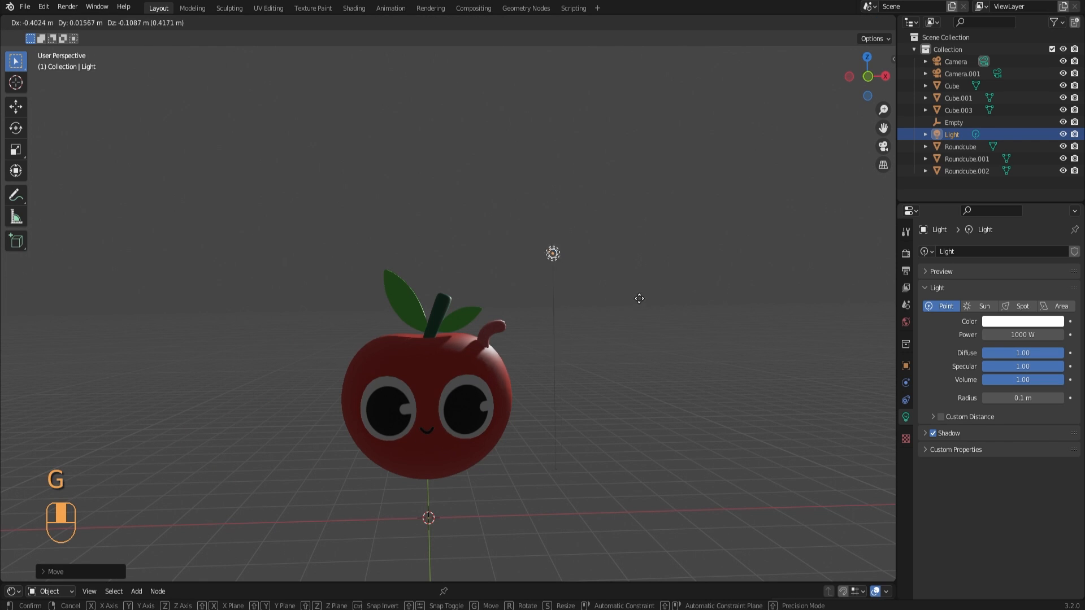
pyautogui.click(649, 320)
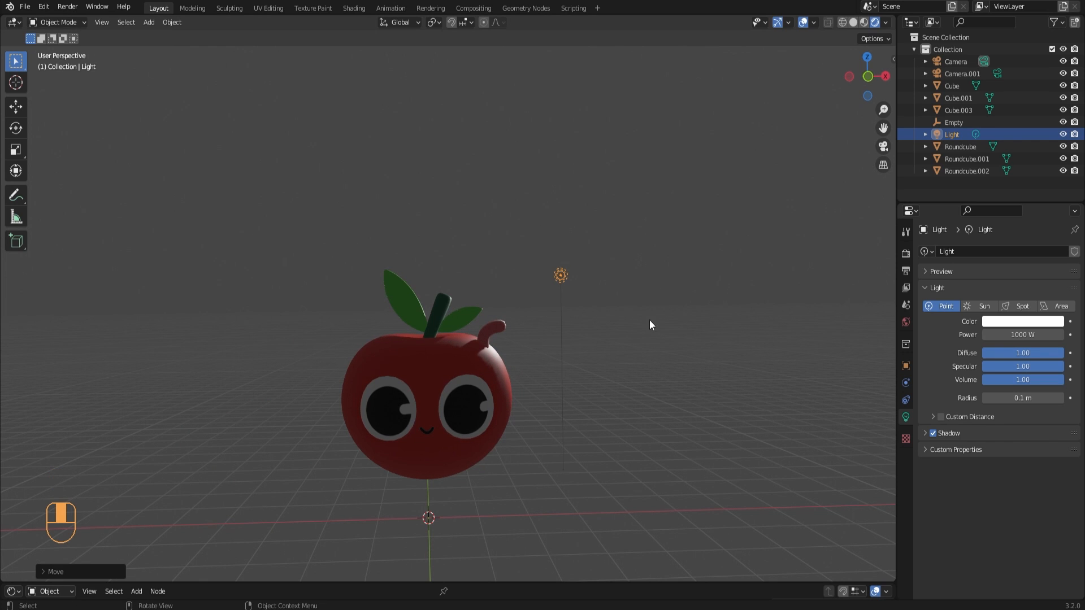
# Duplicate the point light and place the copy in front of the apple, on the side opposite the original
pyautogui.moveTo(562, 289); pyautogui.dragTo(602, 300, button='middle')
pyautogui.hotkey('shift', 'd')
pyautogui.click(554, 292)
pyautogui.press('g')
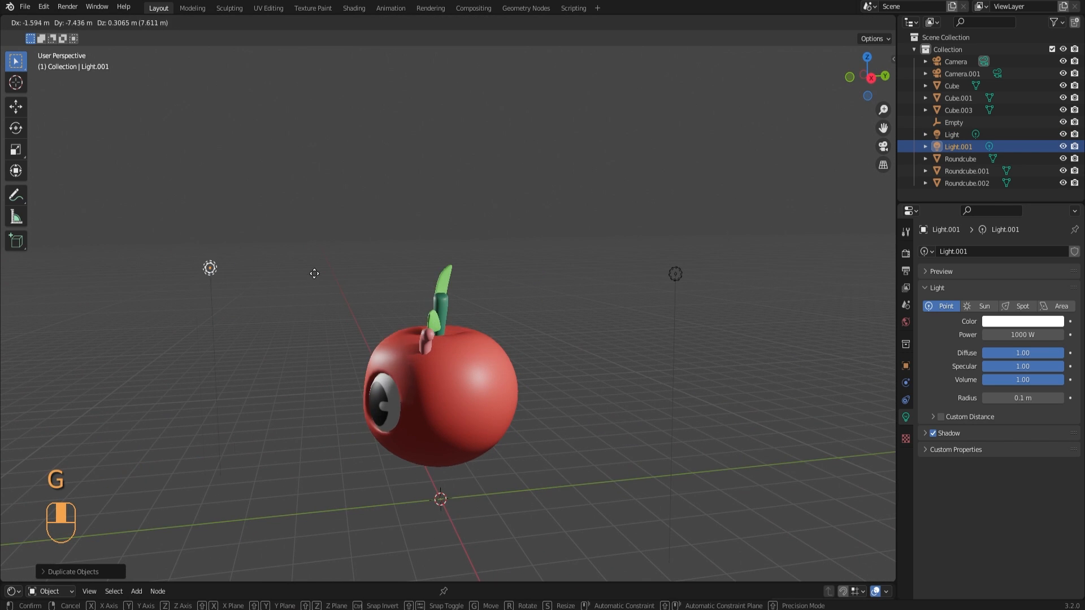
pyautogui.click(254, 322)
pyautogui.moveTo(257, 324); pyautogui.dragTo(405, 290, button='middle')
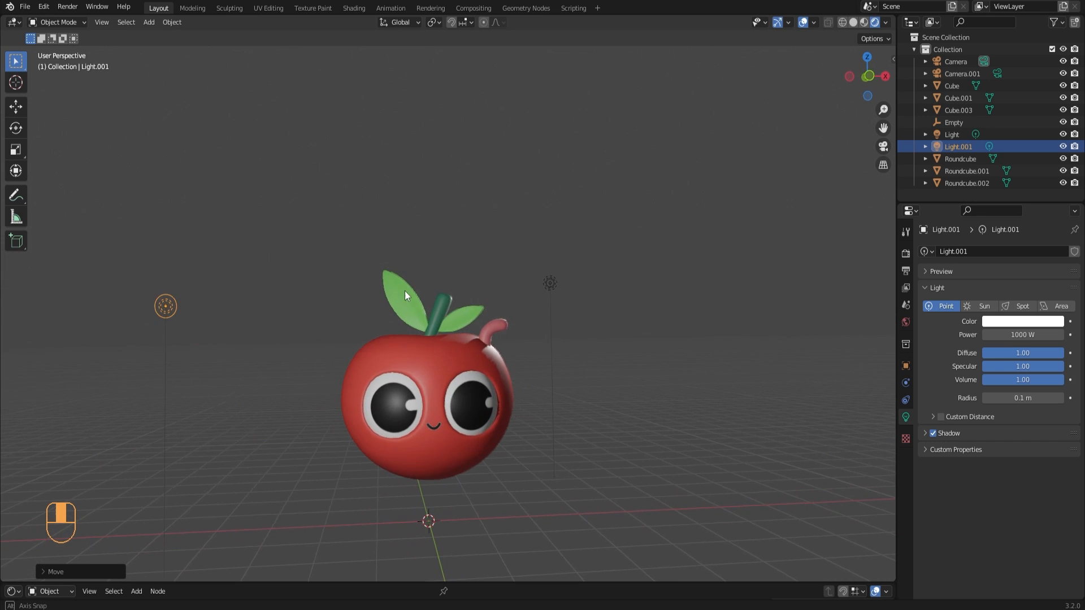
pyautogui.press('g')
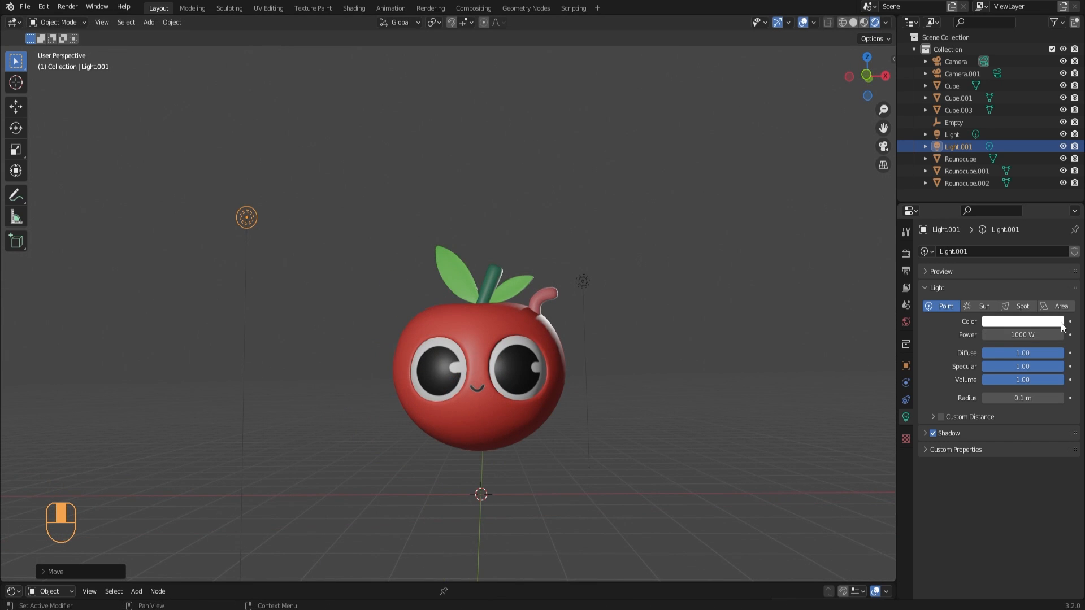
# Set the front light's power to 2000 W and tint its colour slightly towards red
pyautogui.click(1020, 336)
pyautogui.write('200')
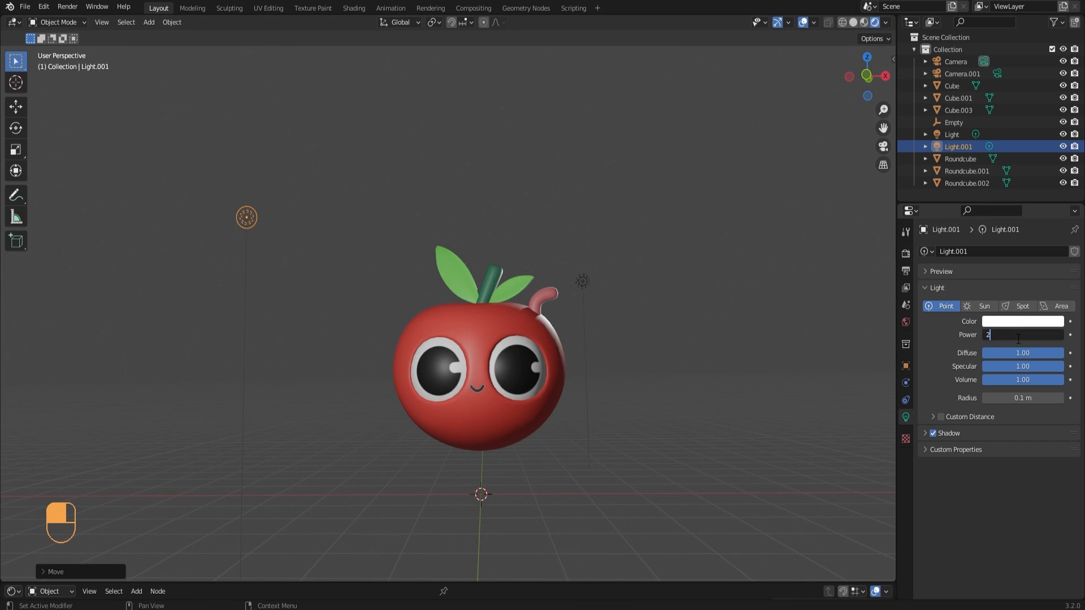
pyautogui.write('00')
pyautogui.press('Return')
pyautogui.click(1023, 321)
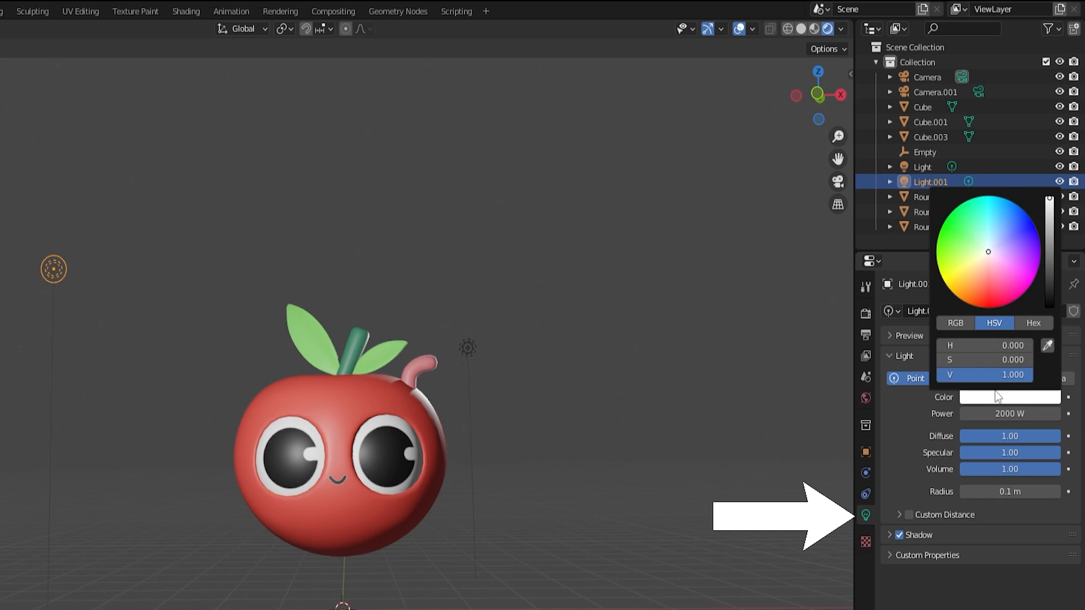
pyautogui.moveTo(988, 251); pyautogui.dragTo(990, 269)
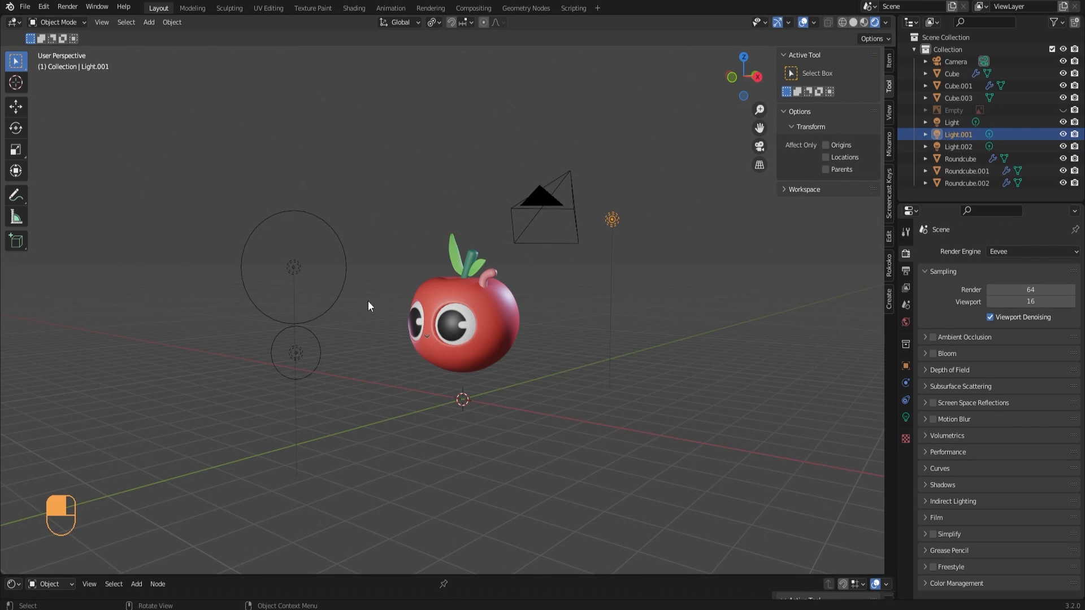
# Examine the placement of the three lights around the apple from several angles, selecting individual lights
pyautogui.moveTo(367, 306); pyautogui.dragTo(593, 305, button='middle')
pyautogui.click(690, 283)
pyautogui.moveTo(690, 282); pyautogui.dragTo(332, 364, button='middle')
pyautogui.click(346, 371)
pyautogui.click(636, 221)
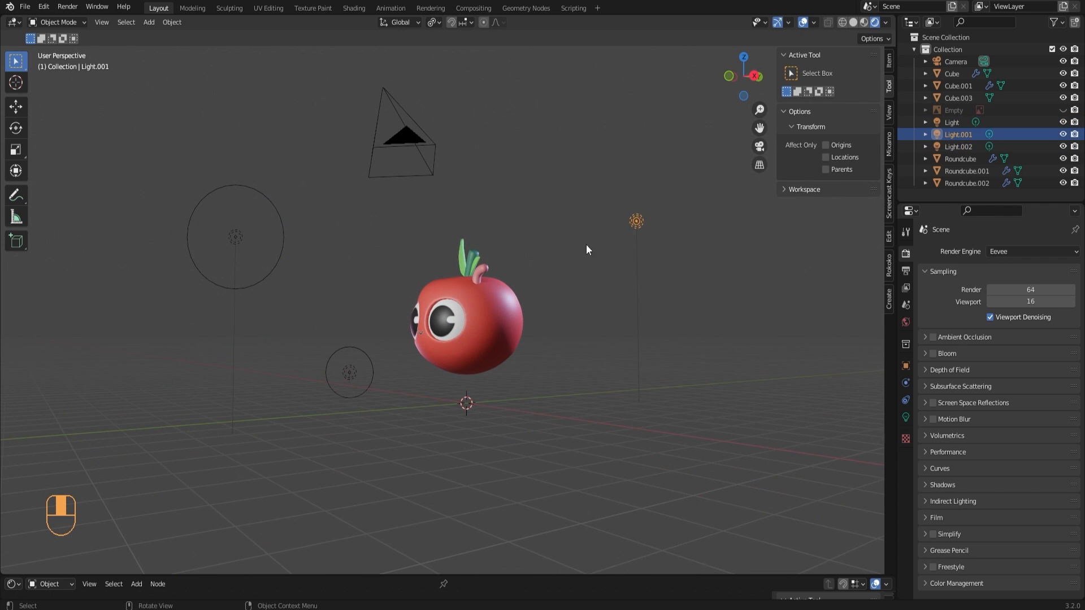
pyautogui.moveTo(585, 244); pyautogui.dragTo(397, 415, button='middle')
pyautogui.moveTo(380, 362); pyautogui.dragTo(514, 342, button='middle')
pyautogui.click(637, 275)
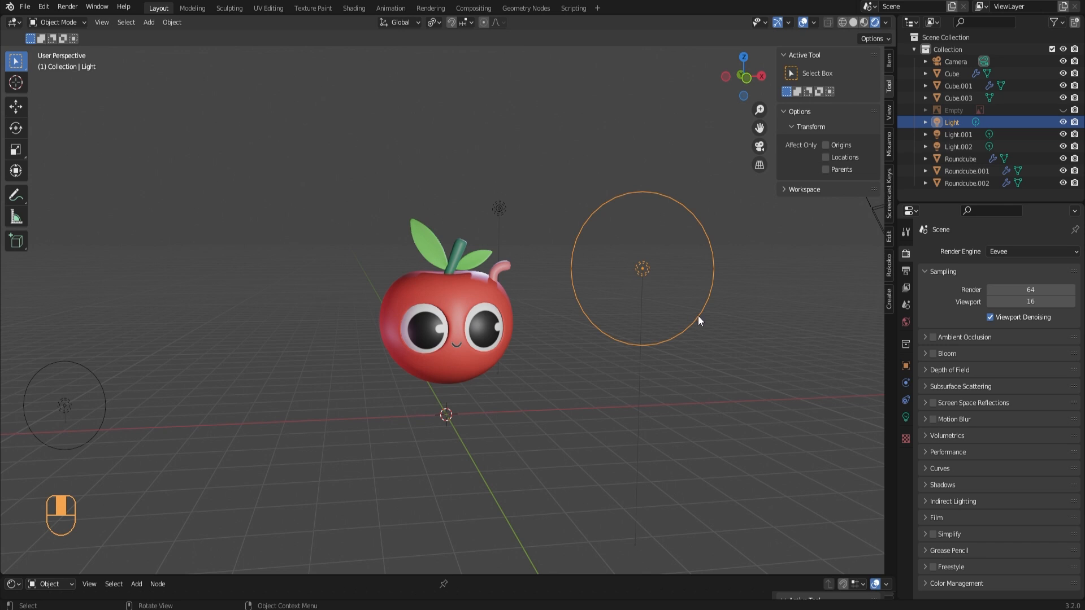
# Review the three lights' settings, and move the bluish light behind the apple about 1.3 m along X and 1.5 m down
pyautogui.click(906, 417)
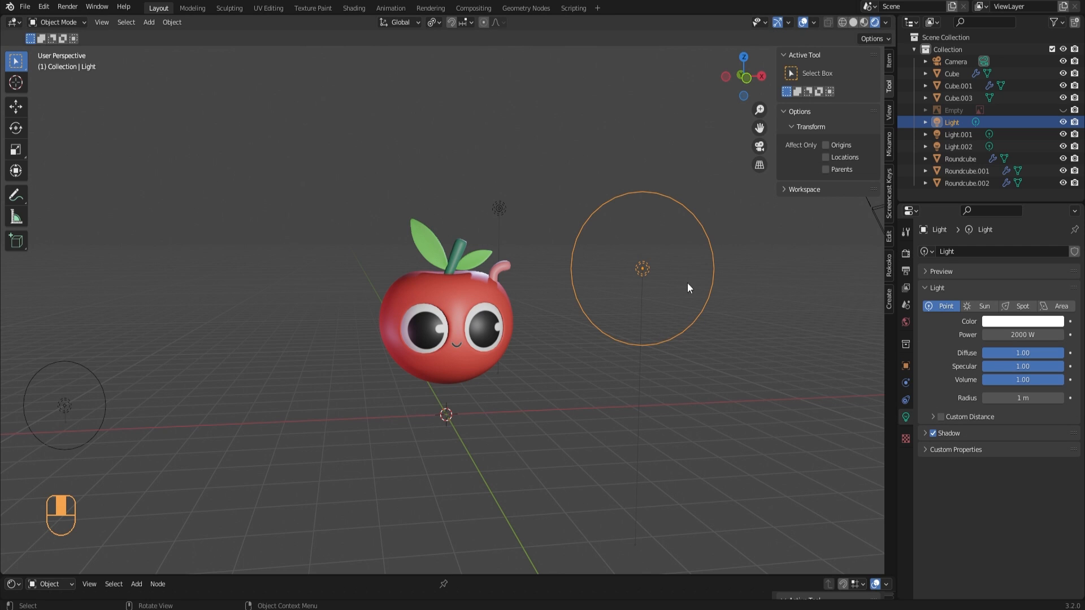
pyautogui.click(48, 405)
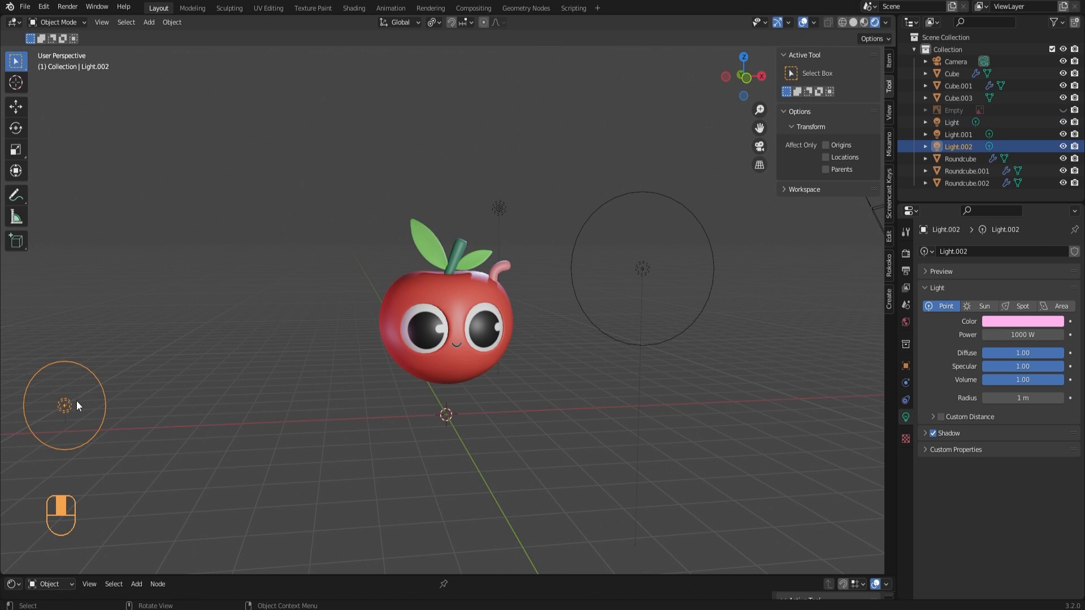
pyautogui.click(499, 211)
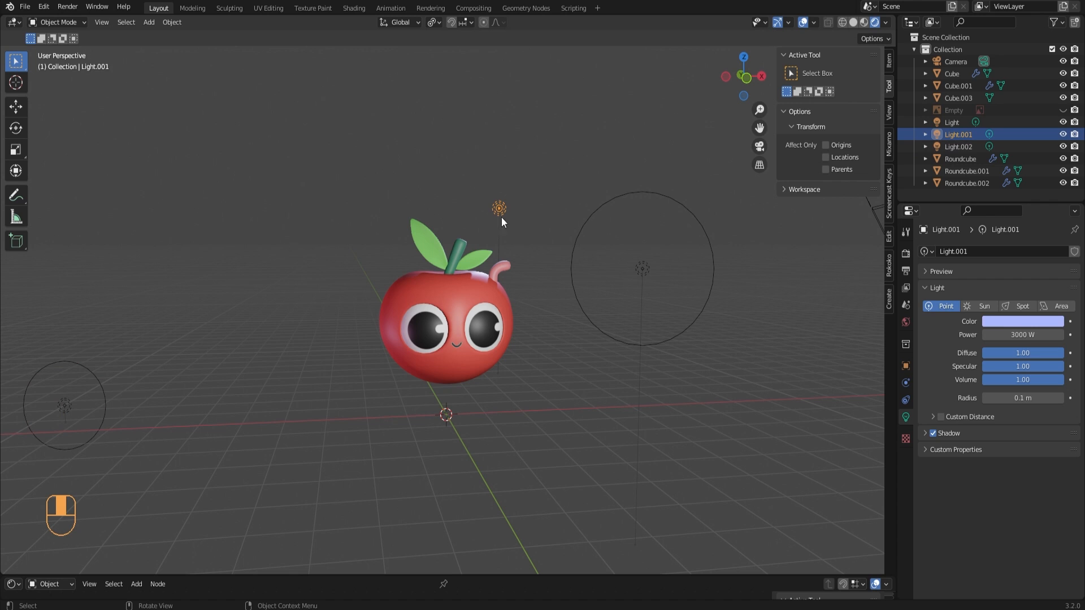
pyautogui.press('g')
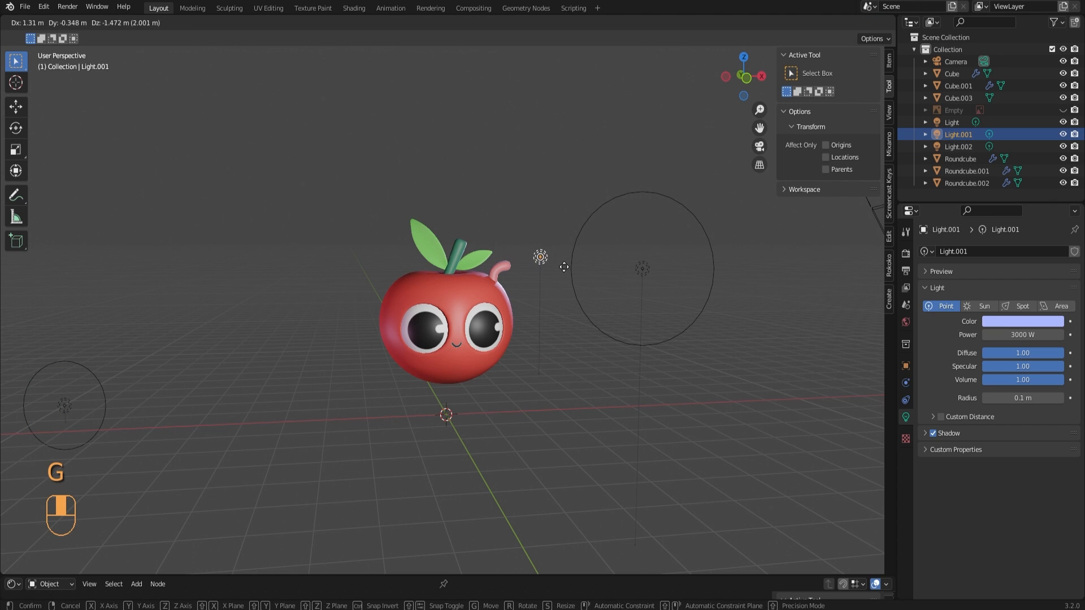
pyautogui.click(513, 273)
pyautogui.moveTo(512, 276); pyautogui.dragTo(502, 264, button='middle')
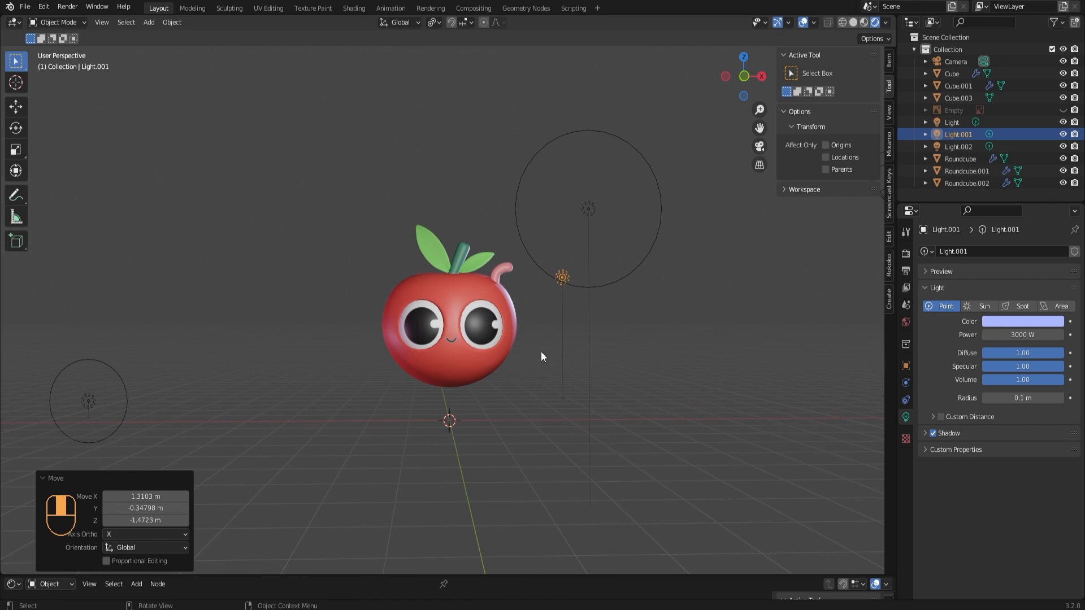
pyautogui.scroll(3, 548, 354)
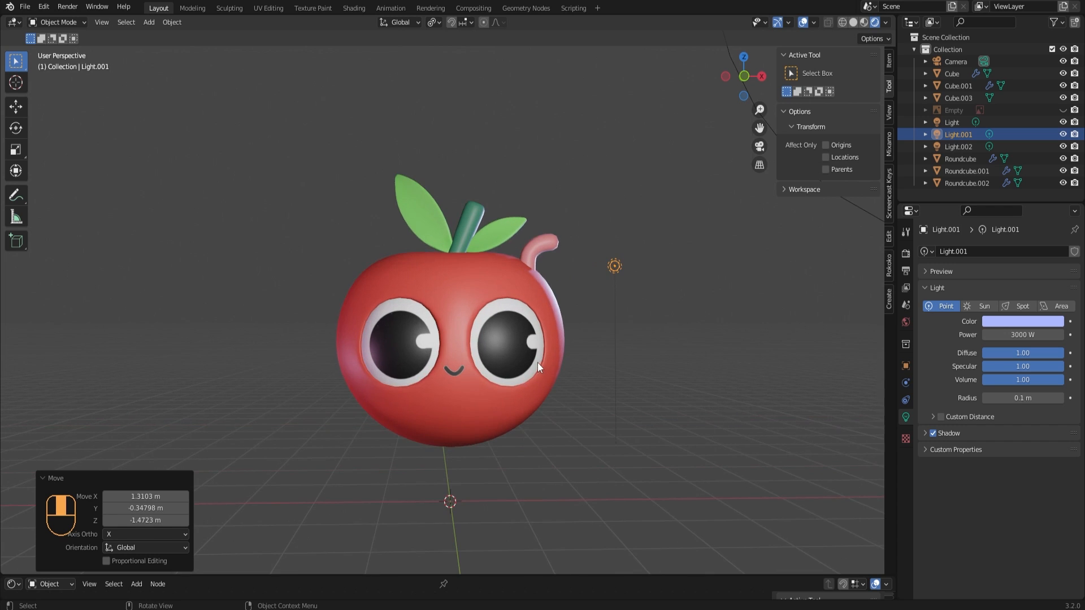
pyautogui.moveTo(366, 338); pyautogui.dragTo(509, 249, button='middle')
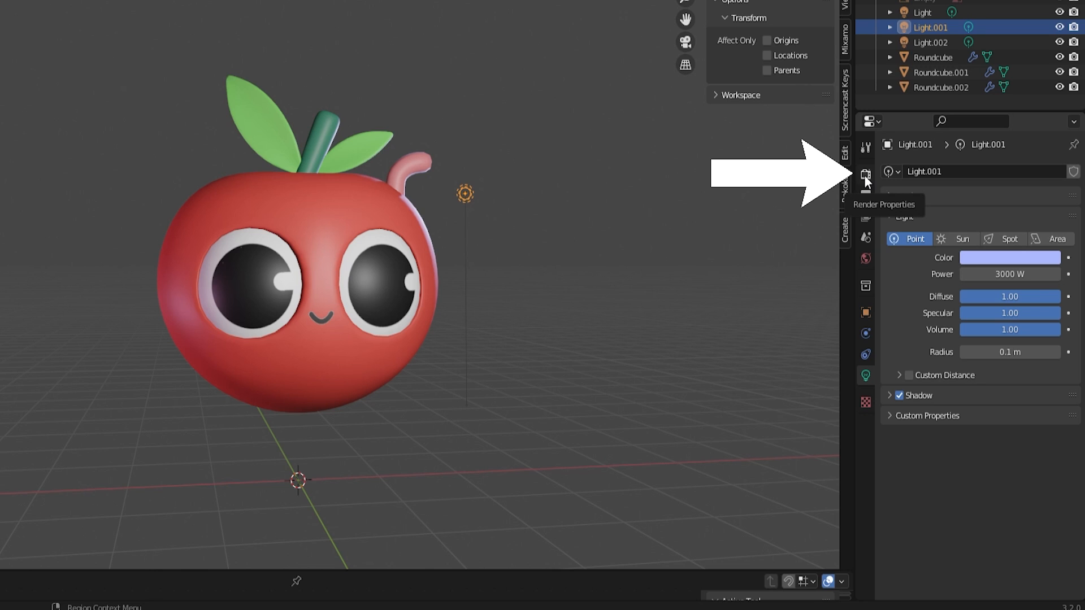
# Set the scene's color management view transform to Standard and check the apple's colours
pyautogui.click(865, 176)
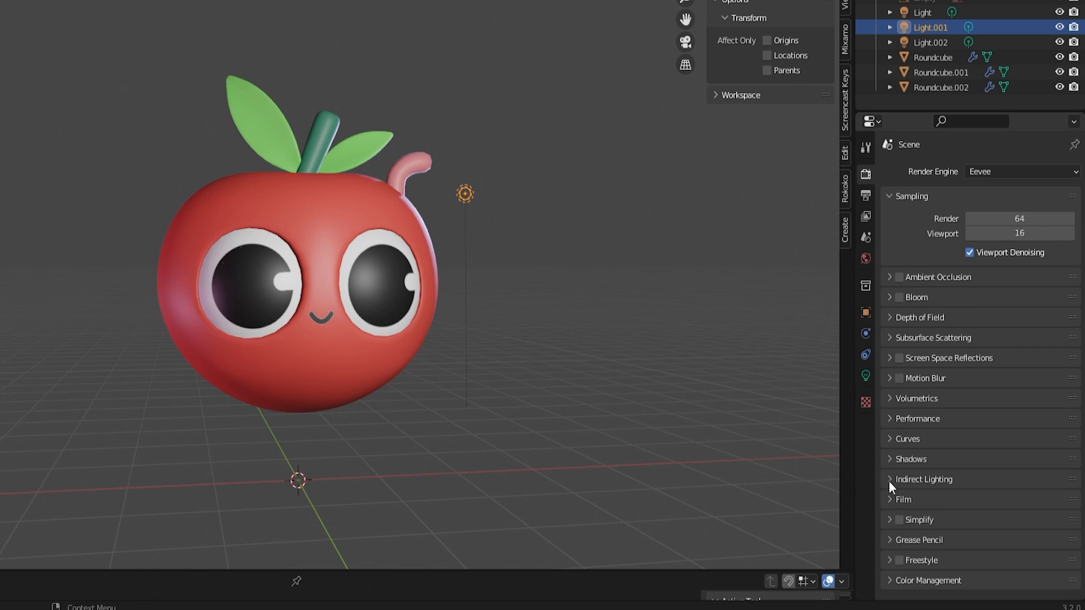
pyautogui.click(885, 580)
pyautogui.scroll(-5, 896, 546)
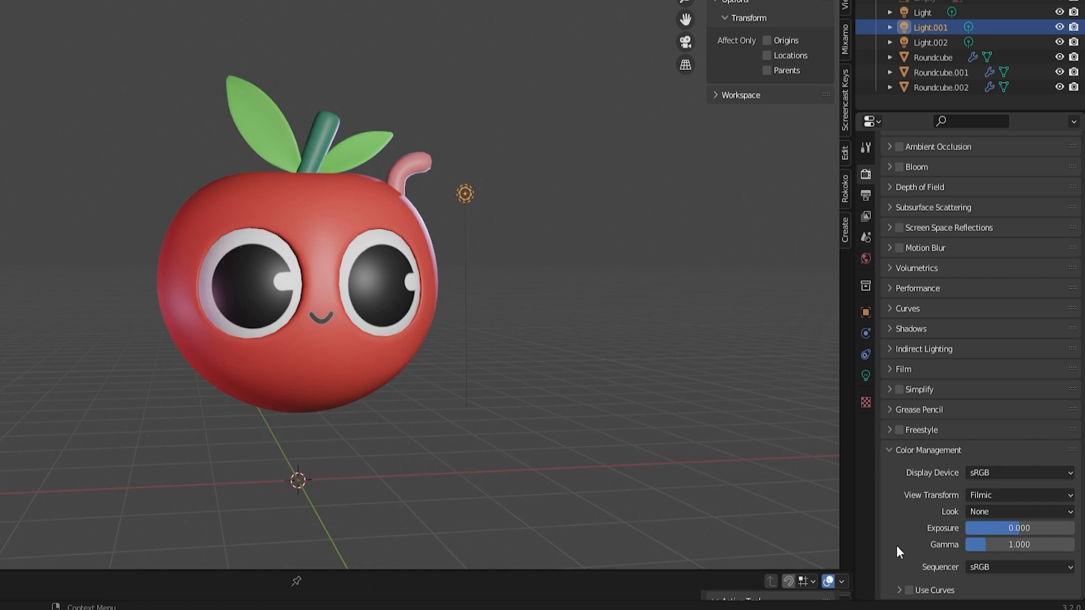
pyautogui.click(979, 494)
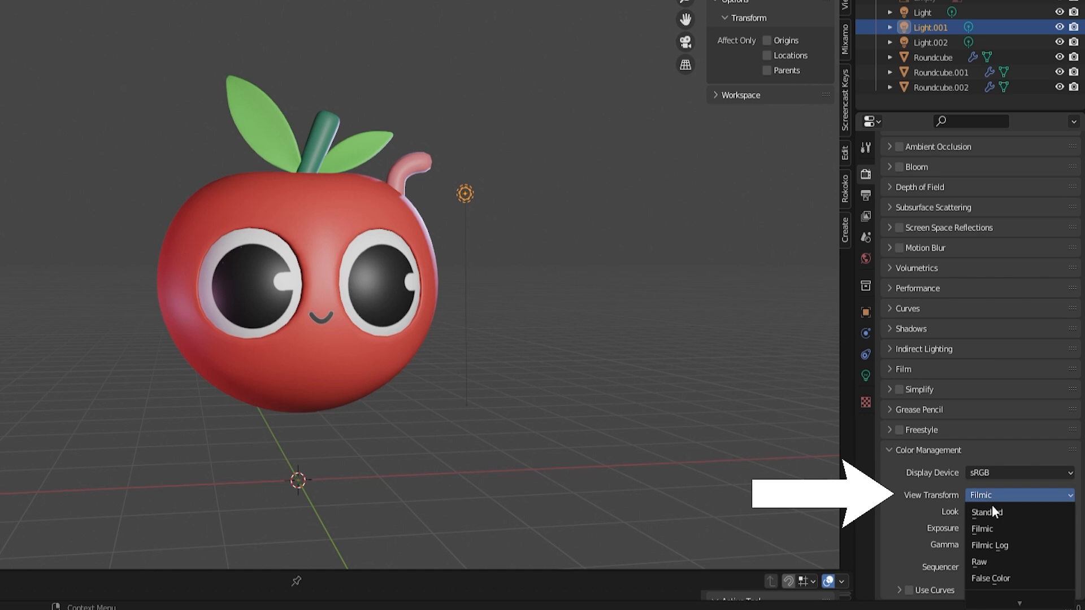
pyautogui.click(1000, 513)
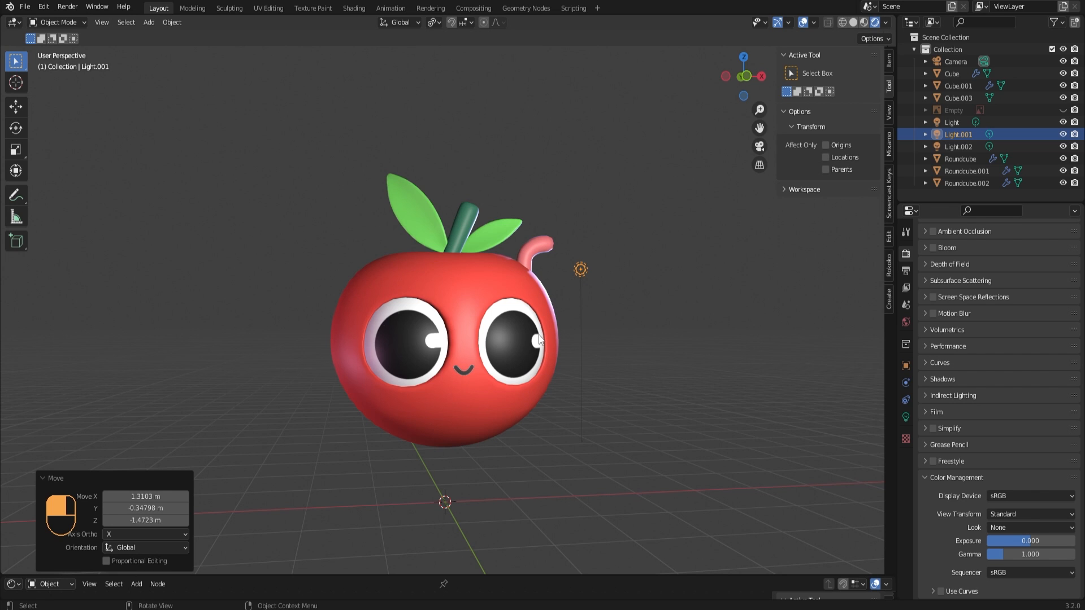
pyautogui.moveTo(461, 362); pyautogui.dragTo(647, 316, button='middle')
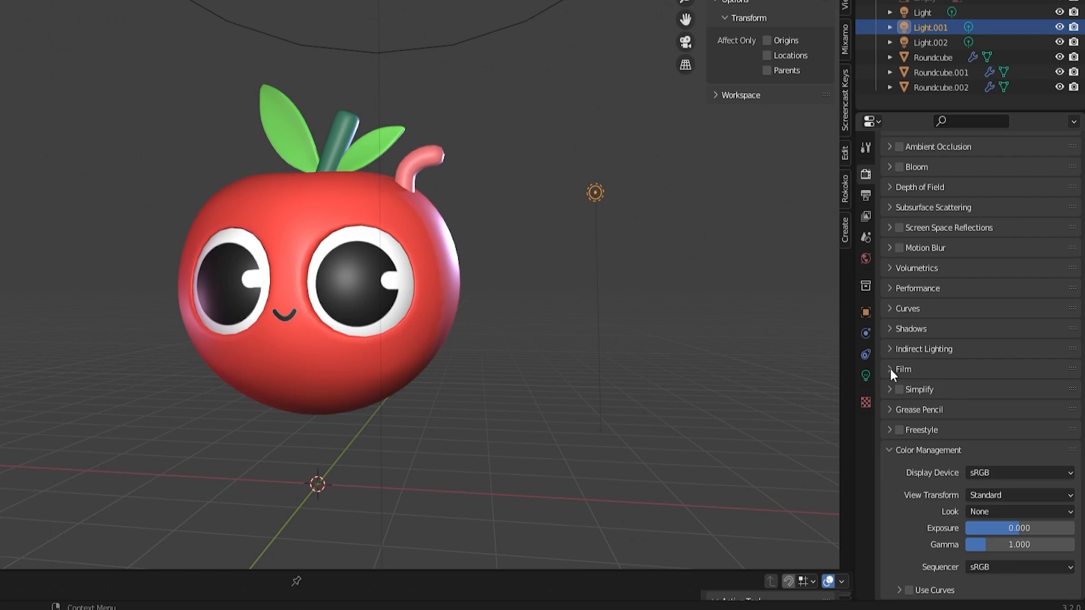
# Enable a transparent film background for the render and check the apple from several angles
pyautogui.click(924, 411)
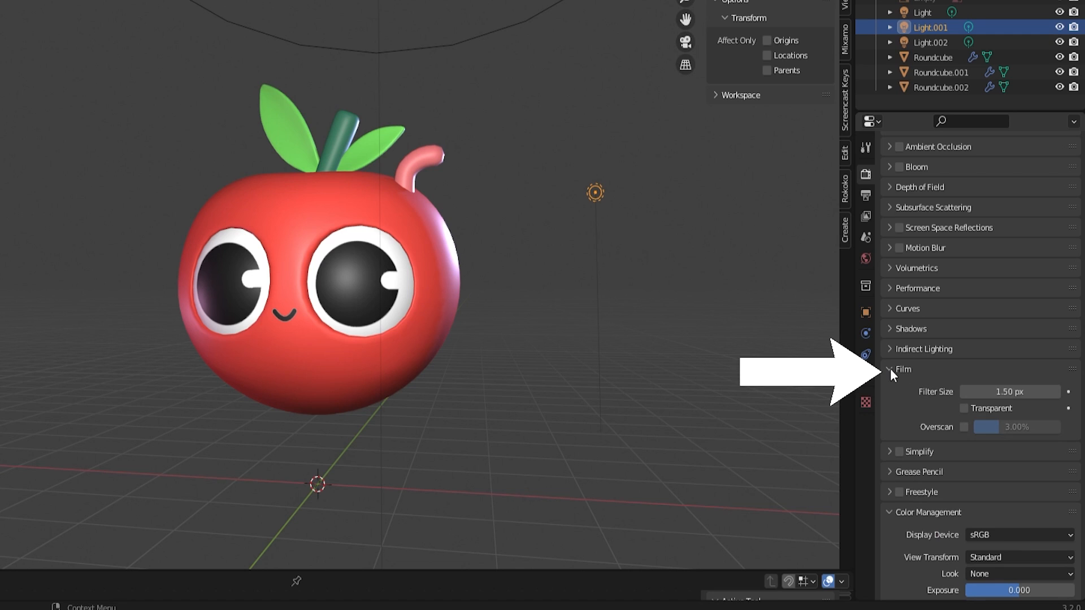
pyautogui.click(974, 409)
pyautogui.moveTo(260, 266); pyautogui.dragTo(284, 264, button='middle')
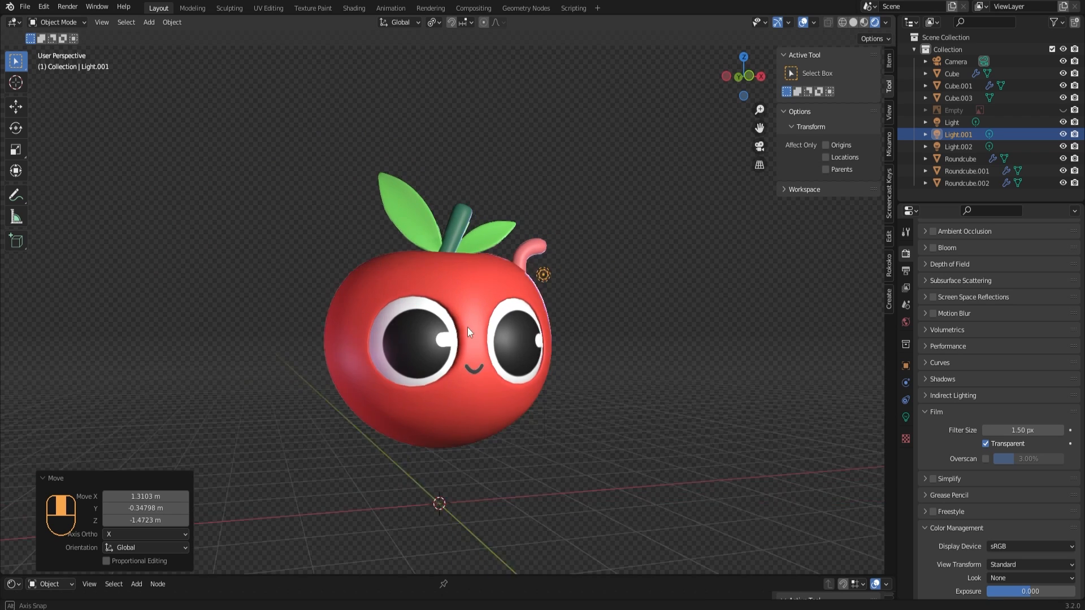
pyautogui.moveTo(434, 327); pyautogui.dragTo(399, 319, button='middle')
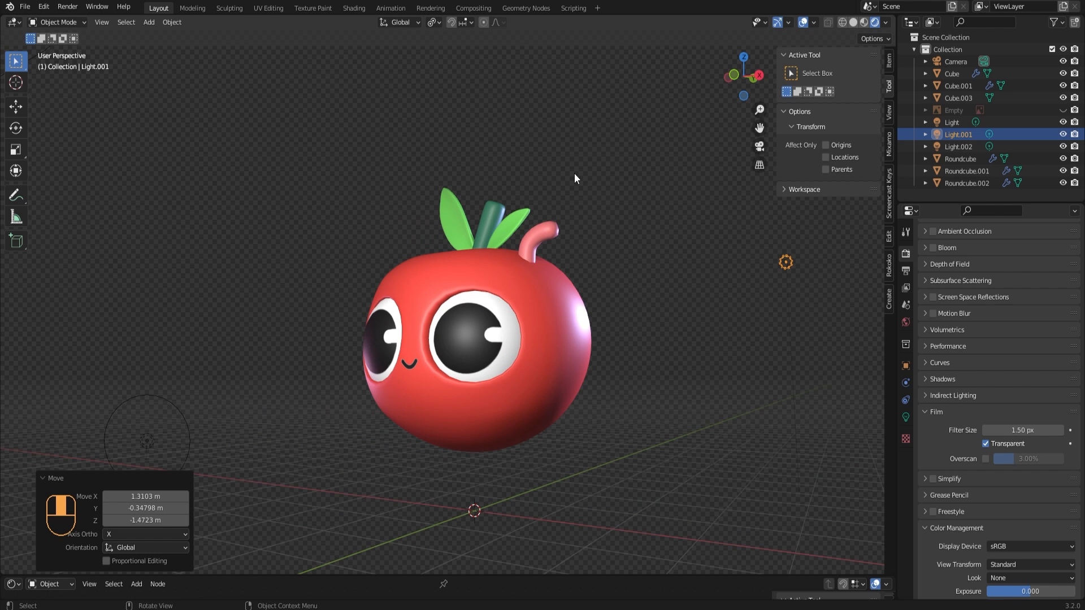
pyautogui.moveTo(354, 220); pyautogui.dragTo(491, 171, button='middle')
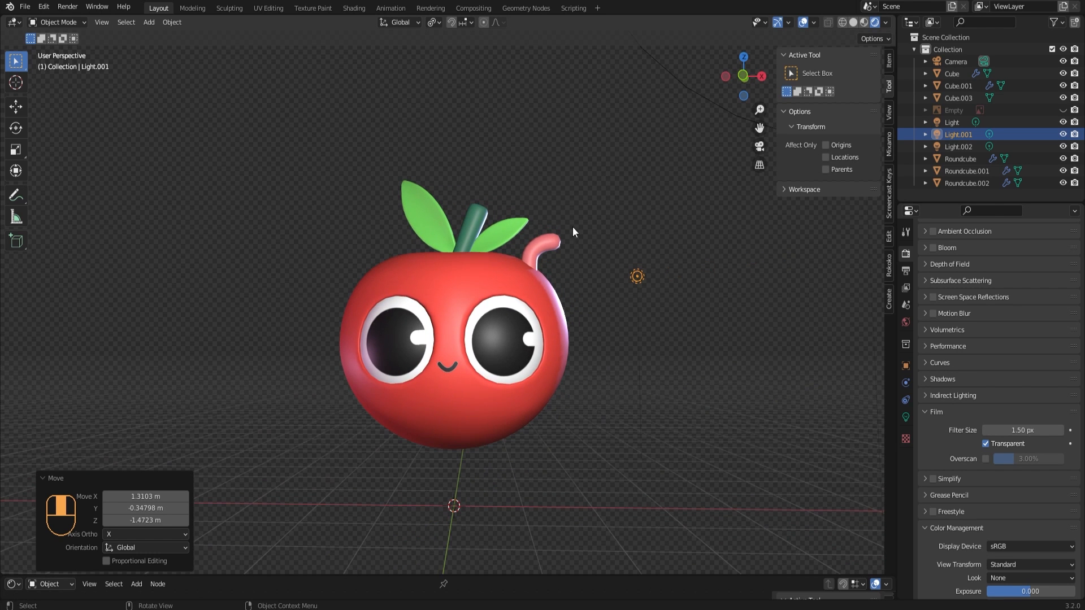
# Set the output resolution to 2048 px in both X and Y
pyautogui.scroll(5, 947, 280)
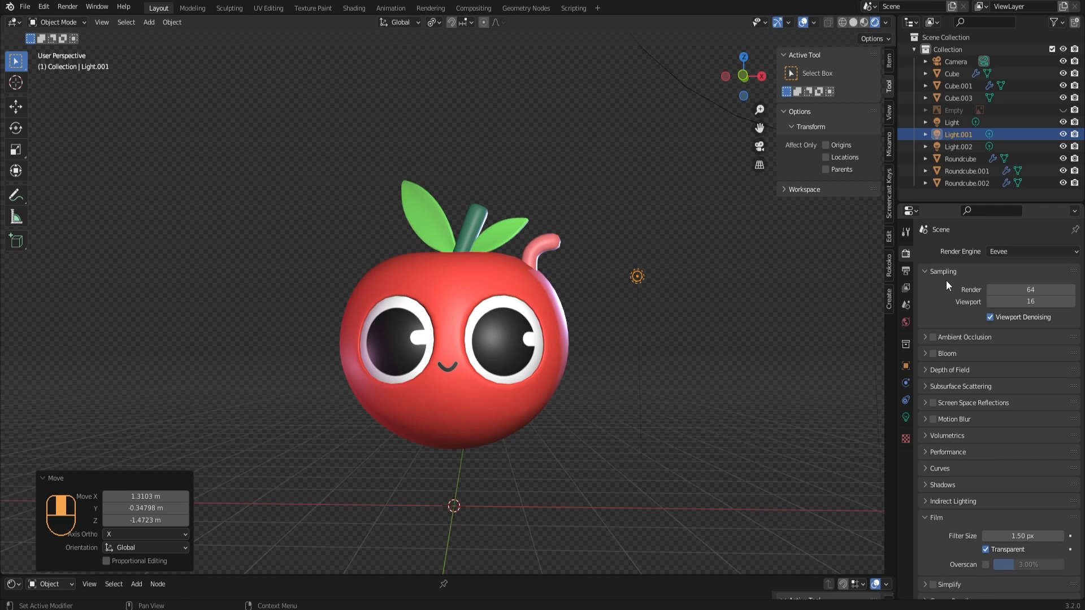
pyautogui.click(907, 272)
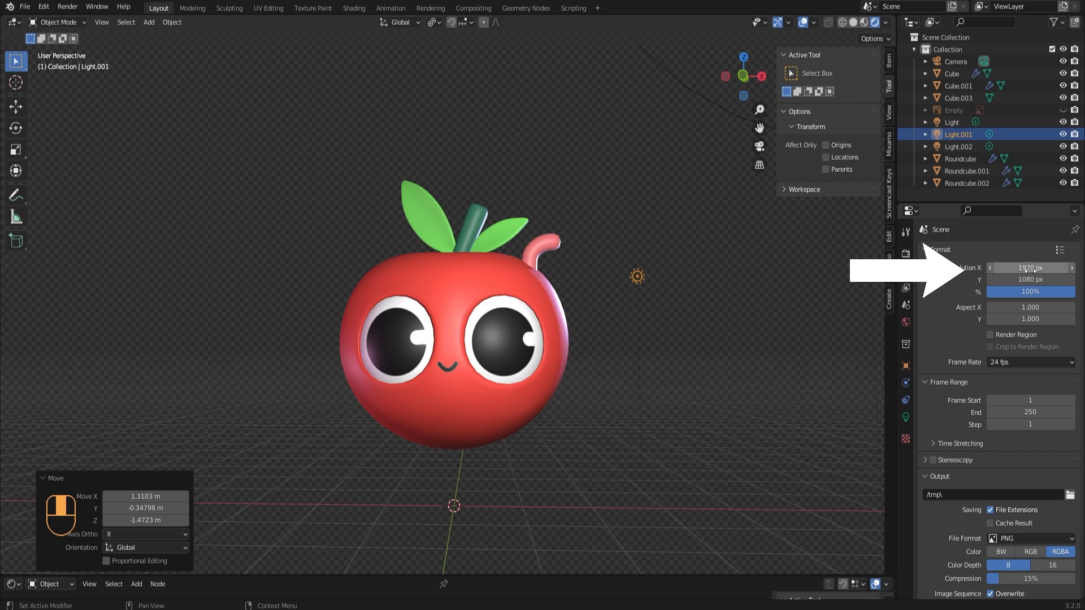
pyautogui.click(1010, 267)
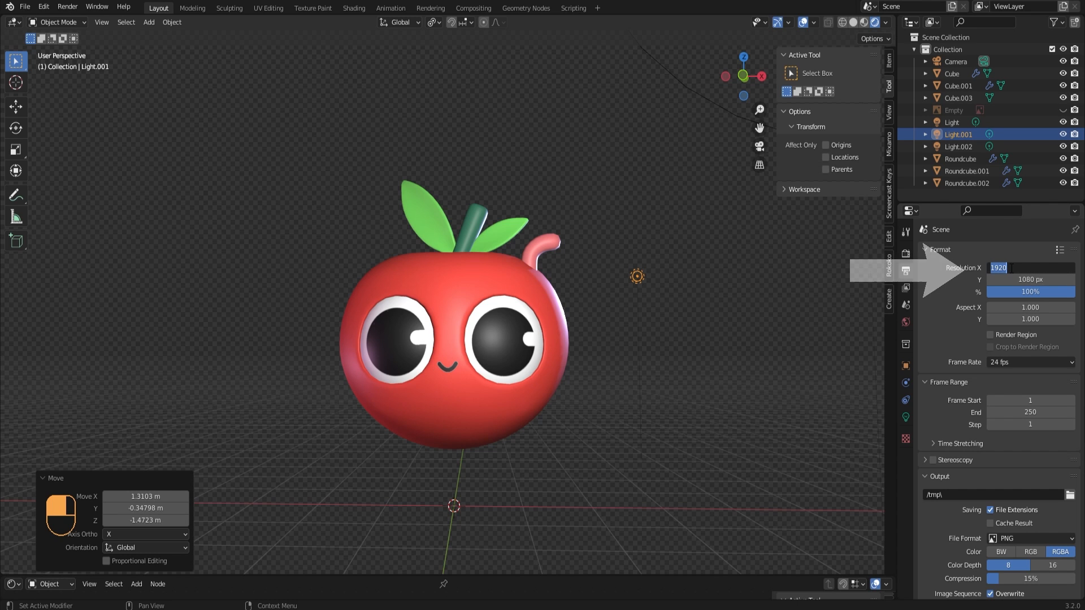
pyautogui.write('2048')
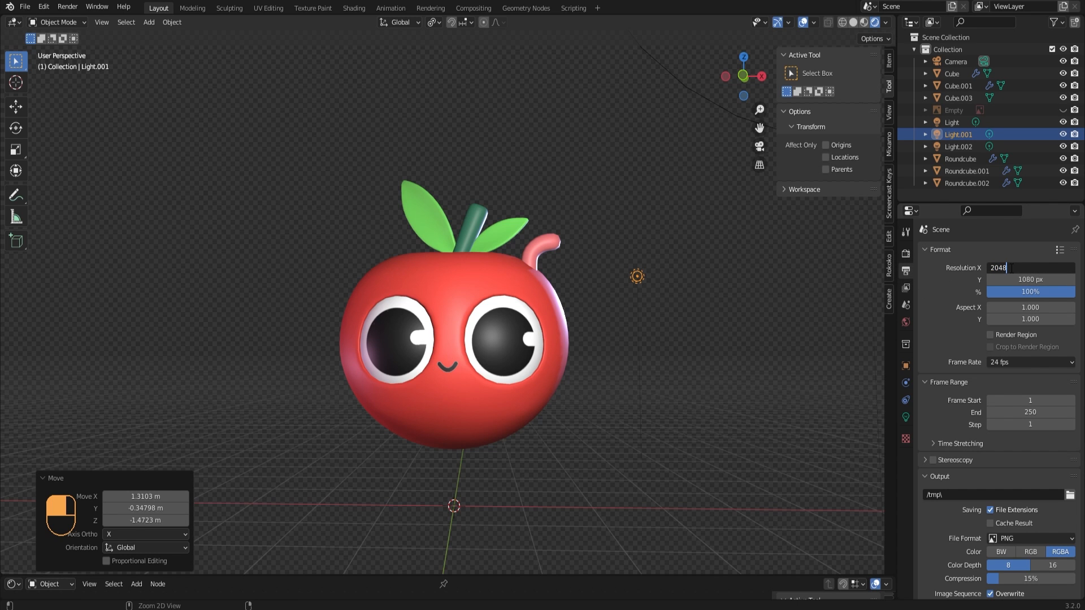
pyautogui.hotkey('ctrl', 'a')
pyautogui.hotkey('ctrl', 'c')
pyautogui.doubleClick(1023, 281)
pyautogui.hotkey('ctrl', 'v')
pyautogui.press('Return')
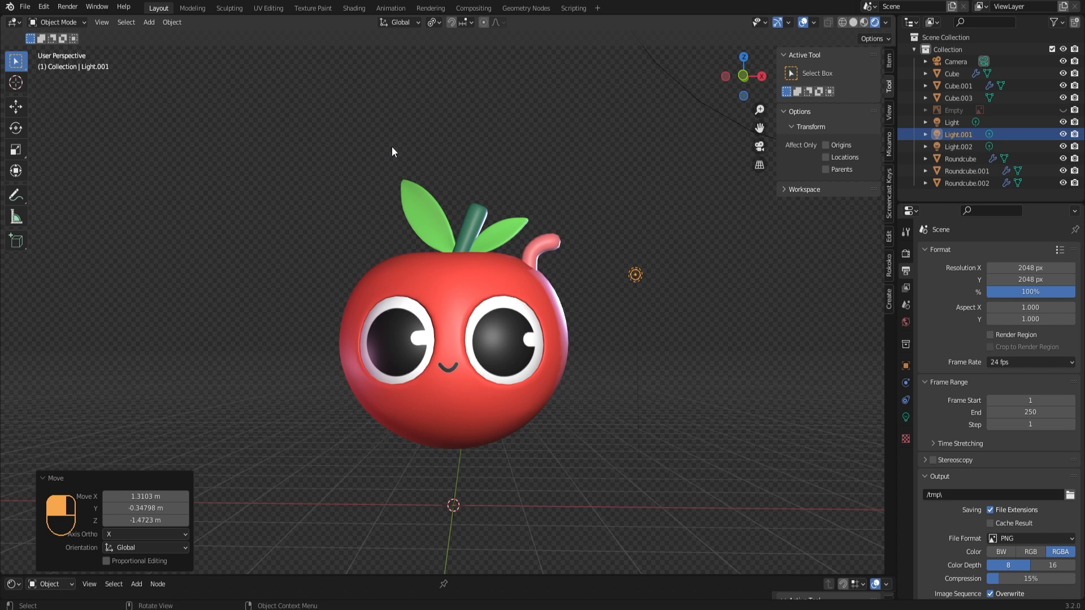
# Split the 3D view into two side-by-side viewports and align the camera to a front view of the apple in the second one
pyautogui.moveTo(895, 17)
pyautogui.mouseDown()
pyautogui.moveTo(472, 35)
pyautogui.moveTo(482, 35)
pyautogui.mouseUp()
pyautogui.moveTo(641, 218)
pyautogui.mouseDown(button='middle')
pyautogui.moveTo(636, 208)
pyautogui.moveTo(650, 215)
pyautogui.mouseUp(button='middle')
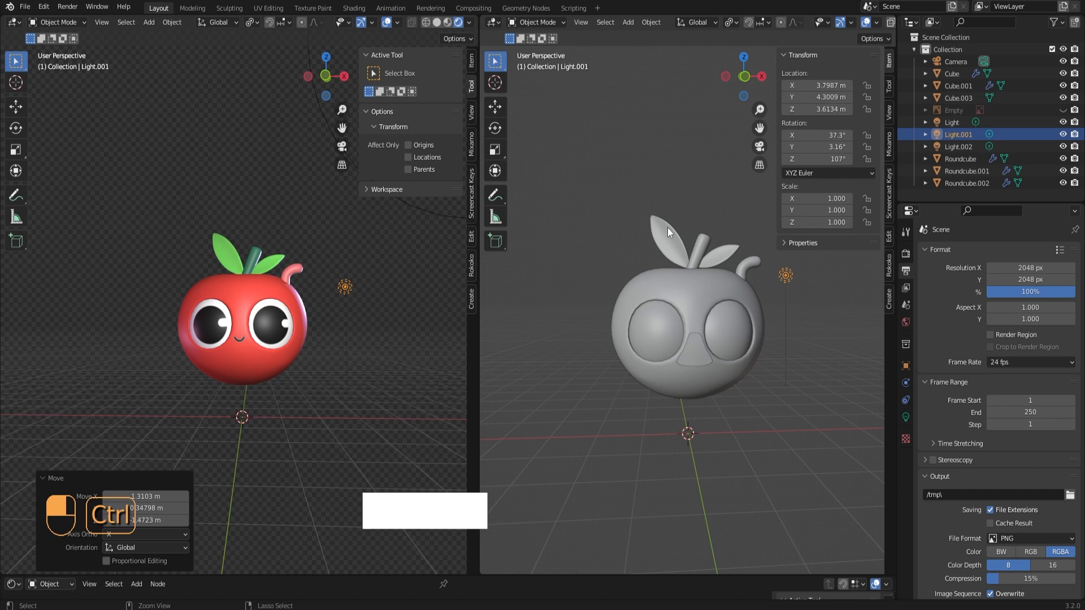
pyautogui.press('ctrl+alt+KP_0')
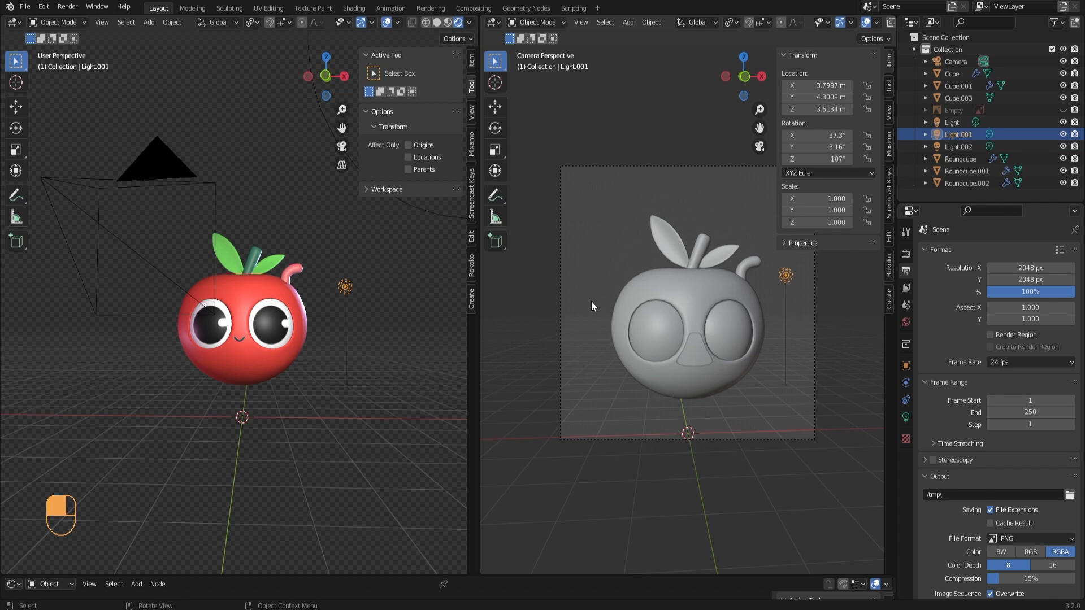
pyautogui.scroll(2, 341, 330)
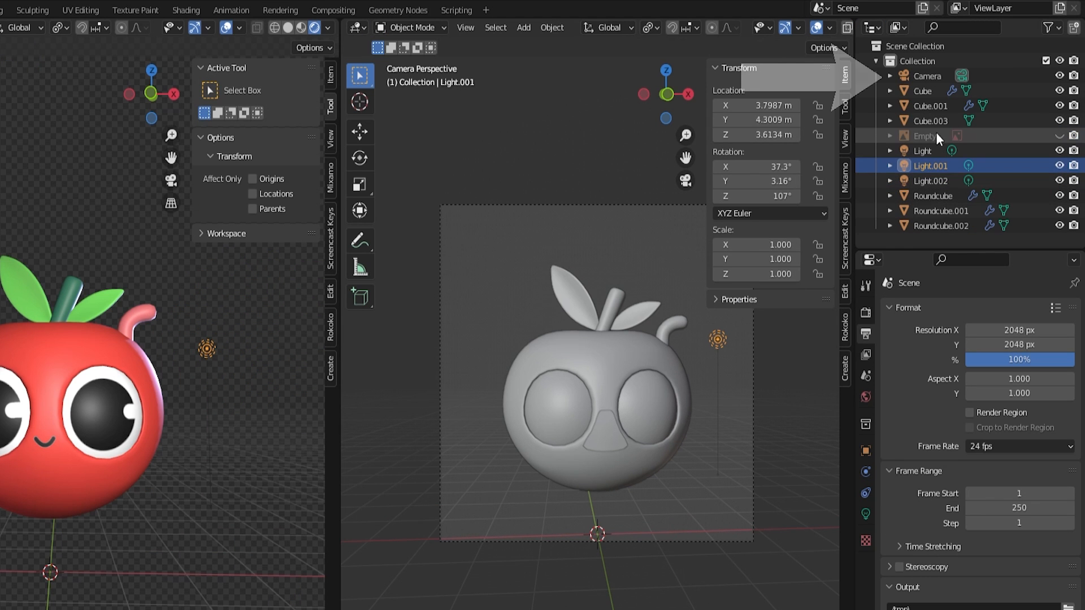
# Set the camera's lens type to Orthographic and its orthographic scale to 4.714 so the apple fills the frame
pyautogui.click(925, 75)
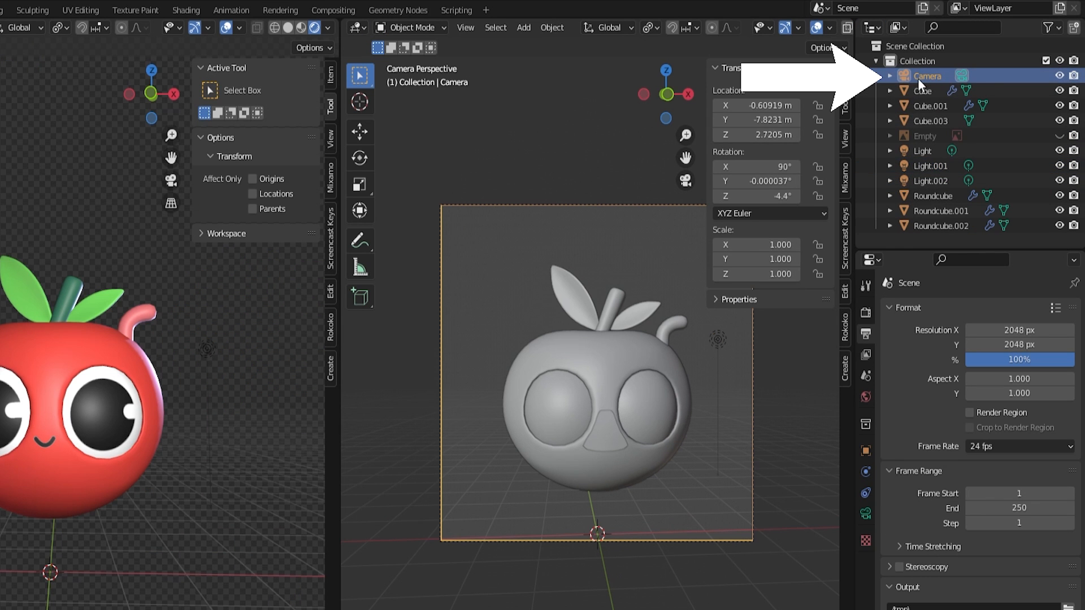
pyautogui.click(865, 514)
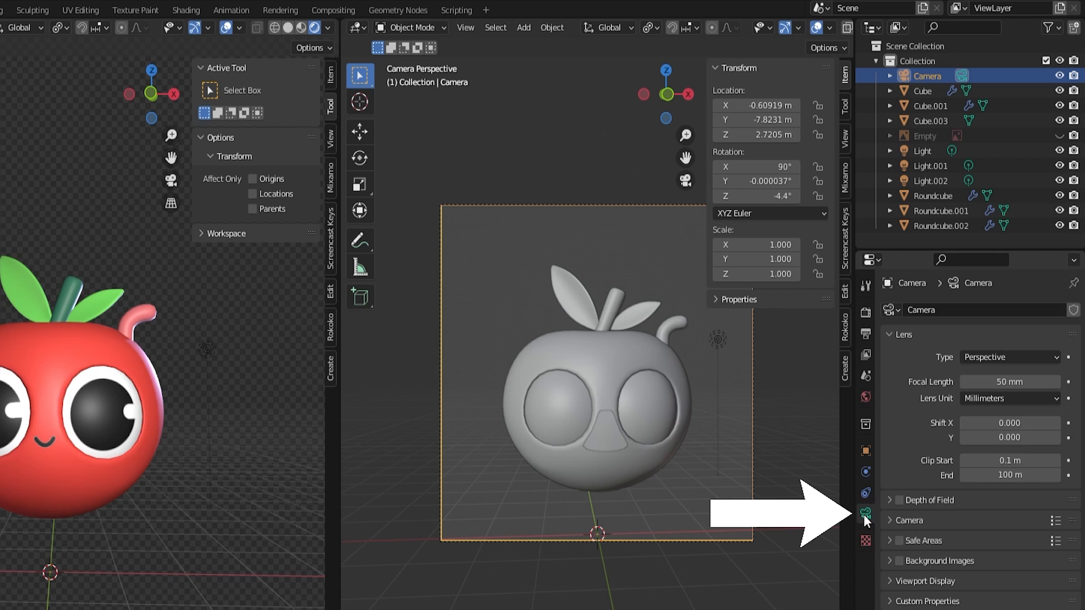
pyautogui.click(975, 356)
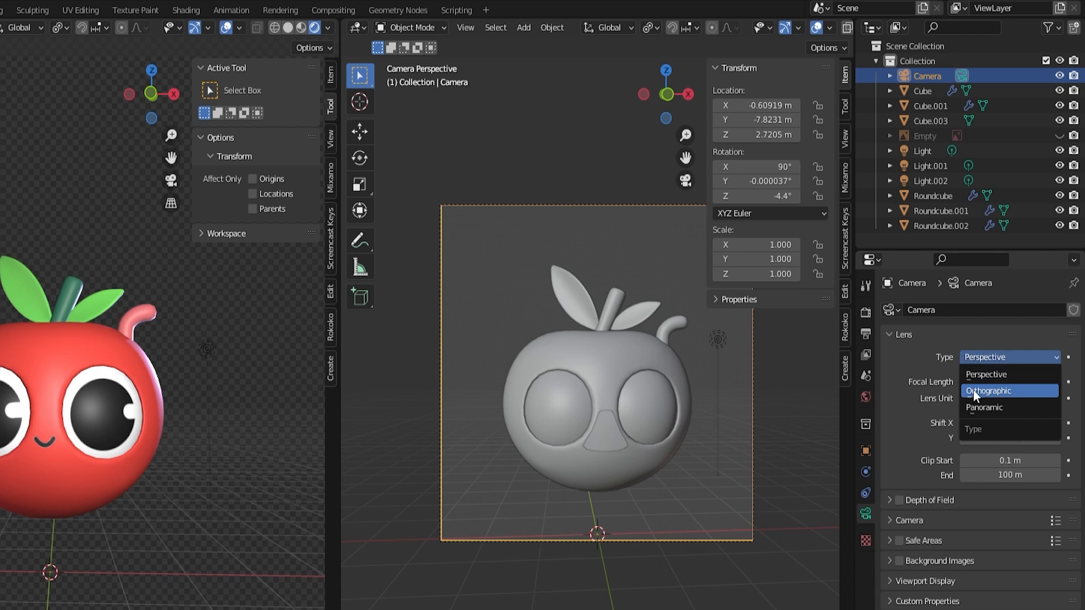
pyautogui.click(1005, 389)
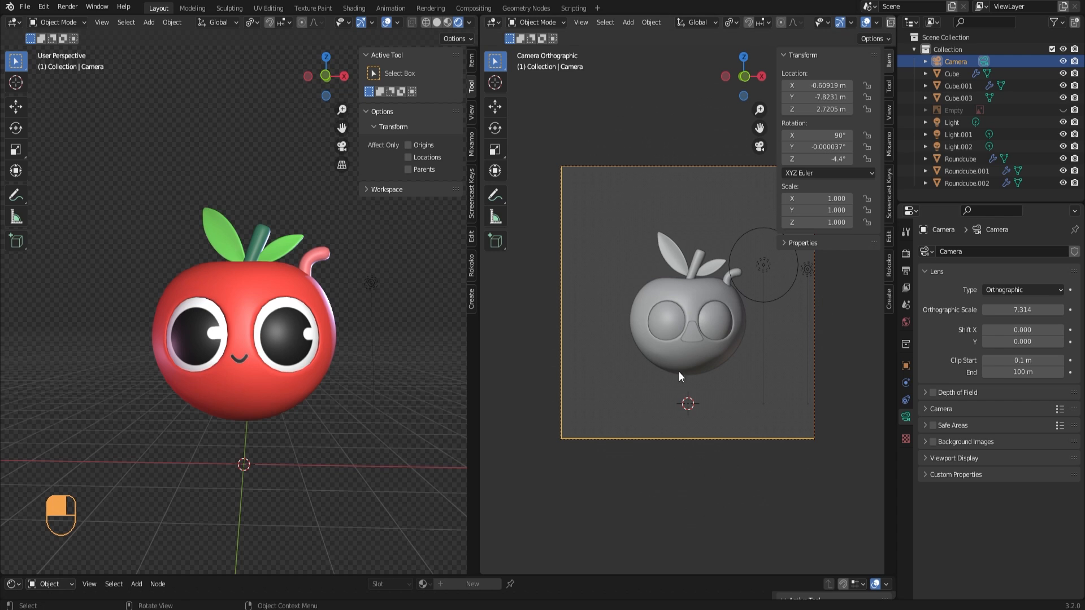
pyautogui.scroll(2, 746, 328)
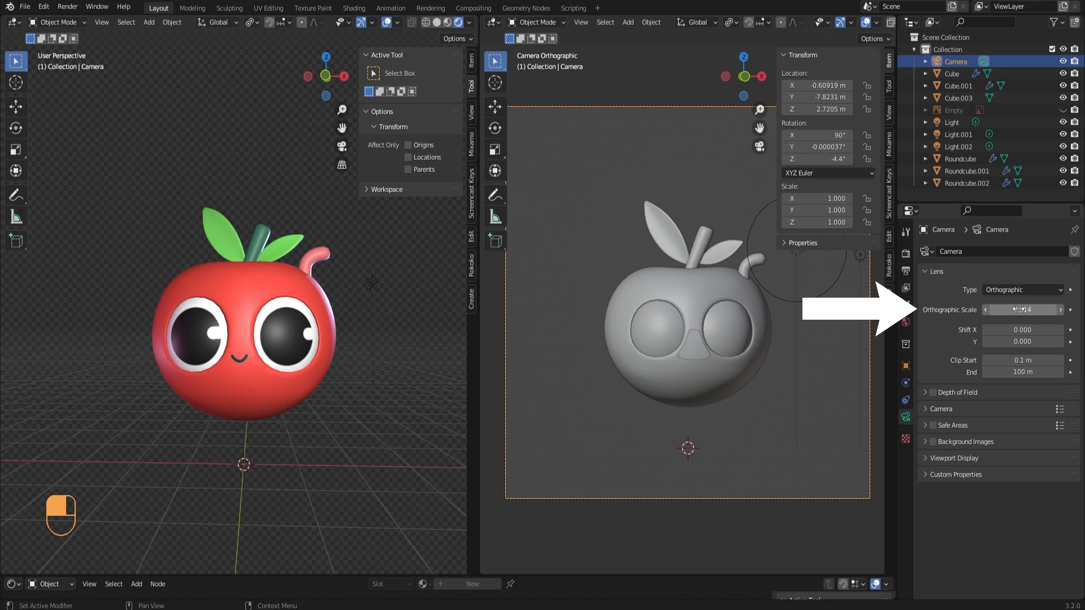
pyautogui.moveTo(1018, 310)
pyautogui.mouseDown()
pyautogui.moveTo(983, 310)
pyautogui.moveTo(1020, 310)
pyautogui.moveTo(1004, 309)
pyautogui.mouseUp()
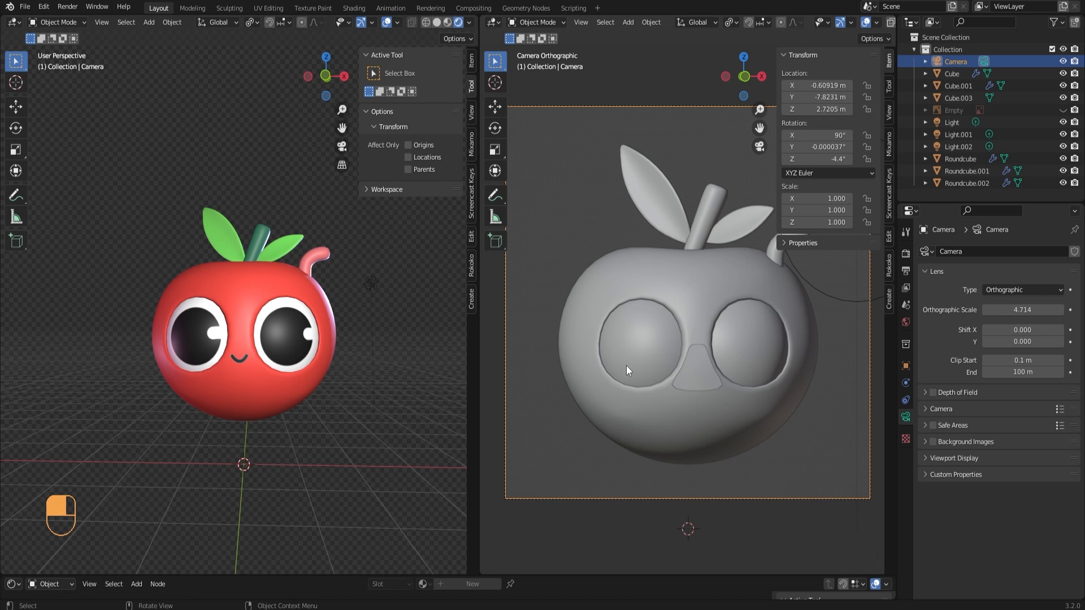
# Render the scene, inspect the whole rendered image and start saving it
pyautogui.press('F12')
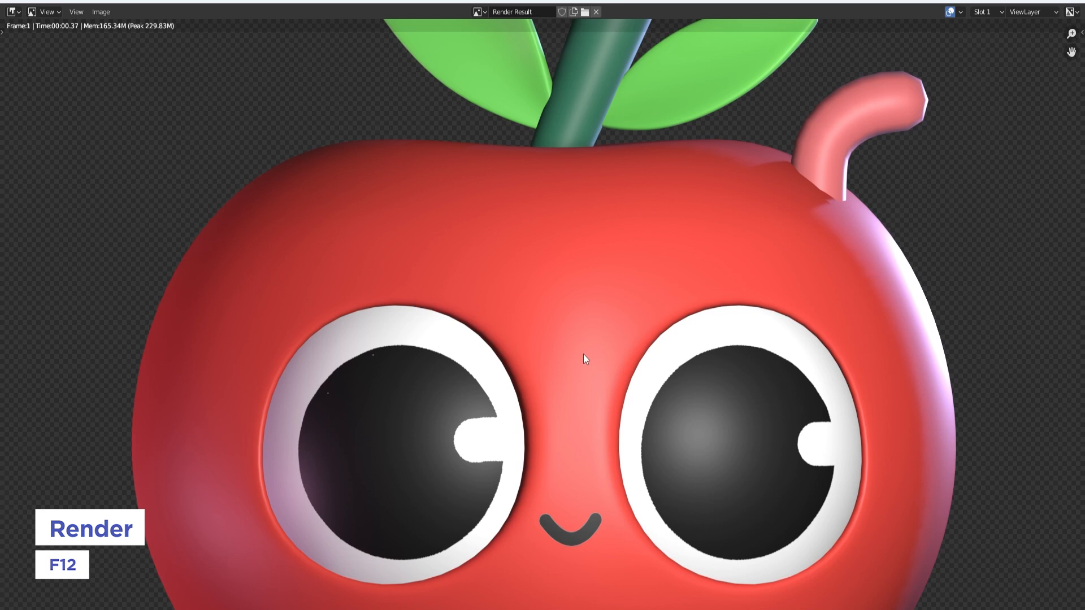
pyautogui.scroll(-4, 583, 354)
pyautogui.scroll(1, 583, 359)
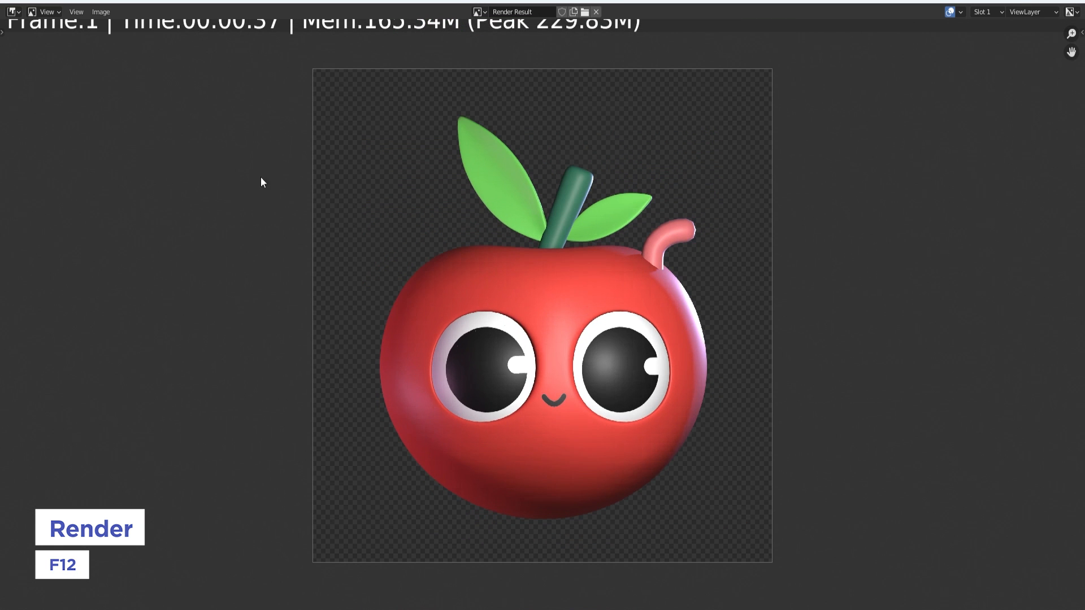
pyautogui.click(100, 12)
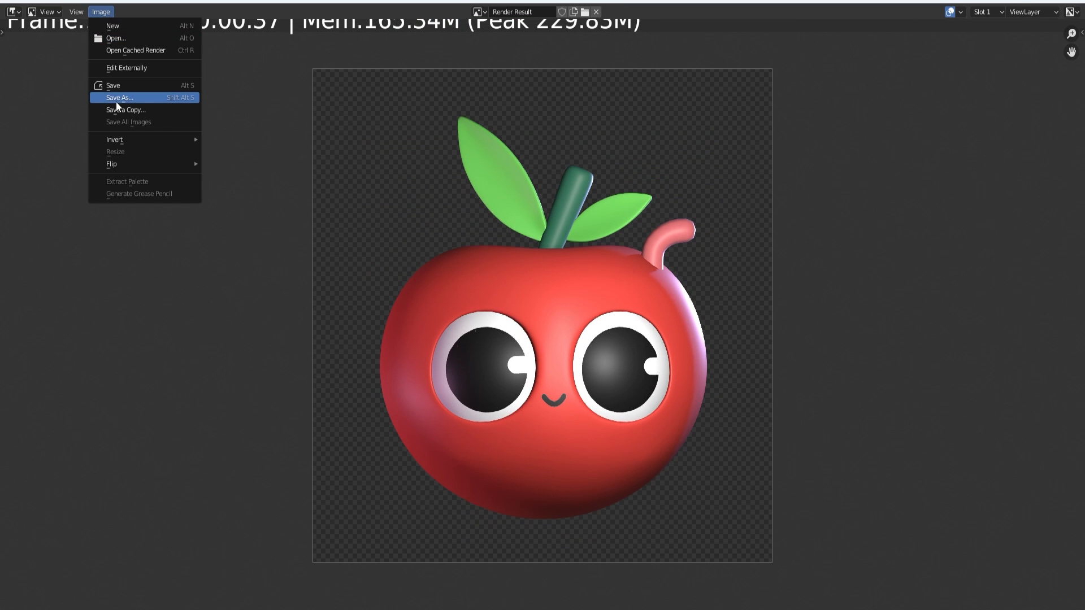